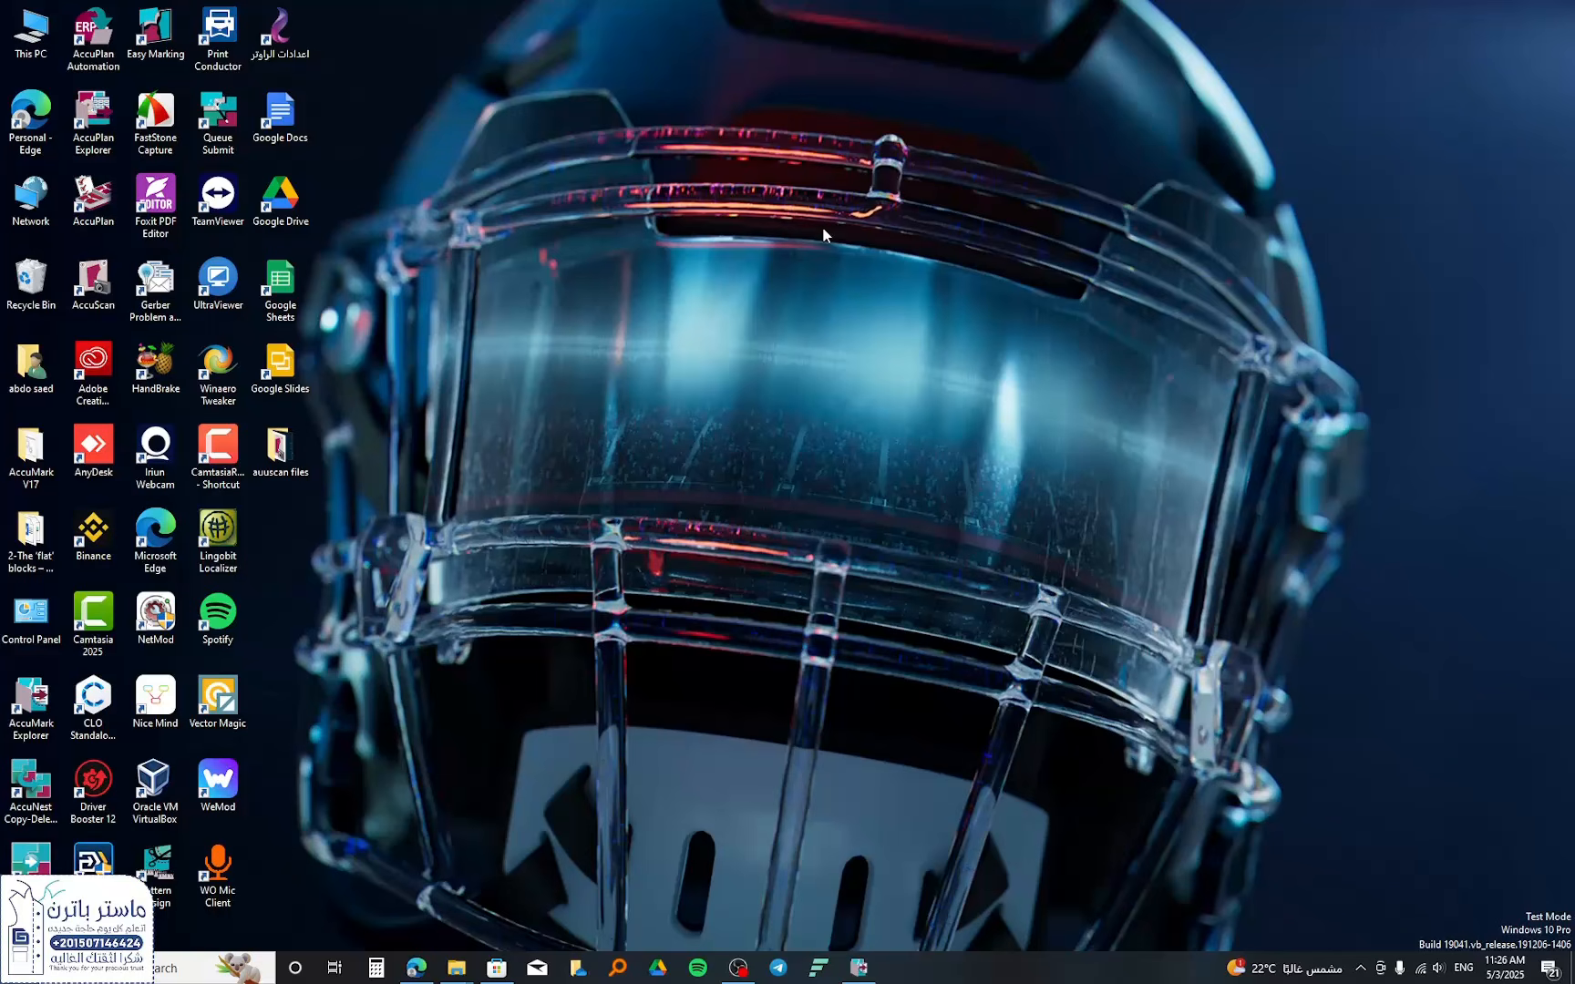
- Open the desktop folder "auuscan files" and view the ACCUSCAN_TUTORIAL picture of the camera and board setup
{"action": "double_click", "coordinate": [278, 448]}
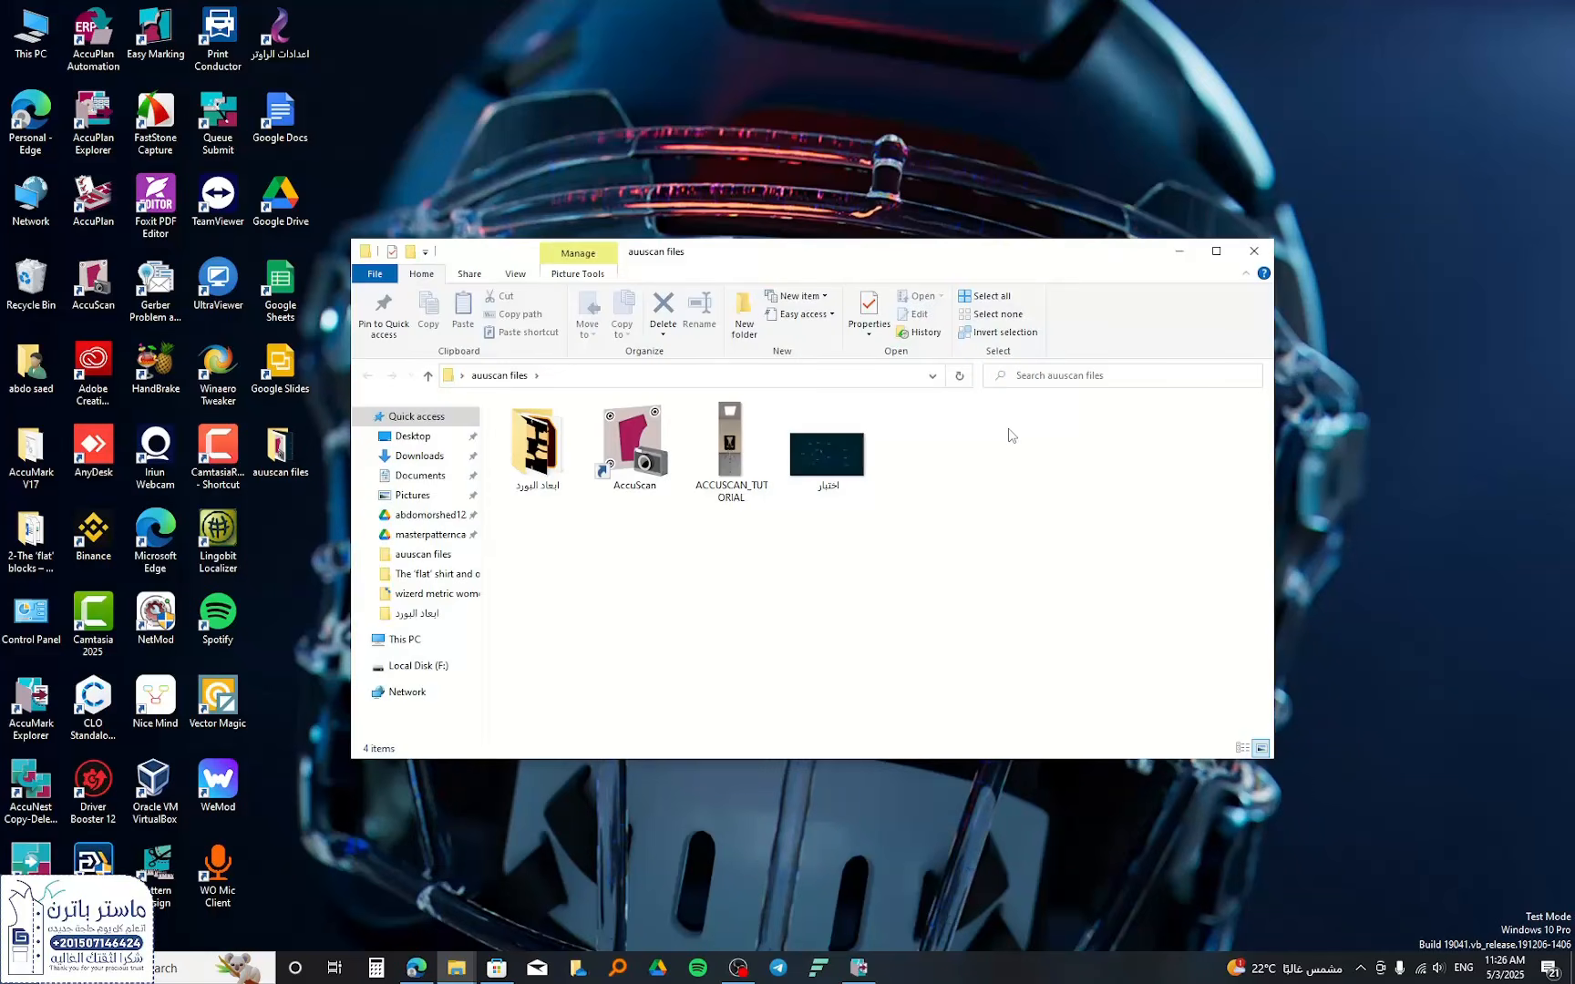
{"action": "left_click", "coordinate": [743, 453]}
{"action": "double_click", "coordinate": [744, 453]}
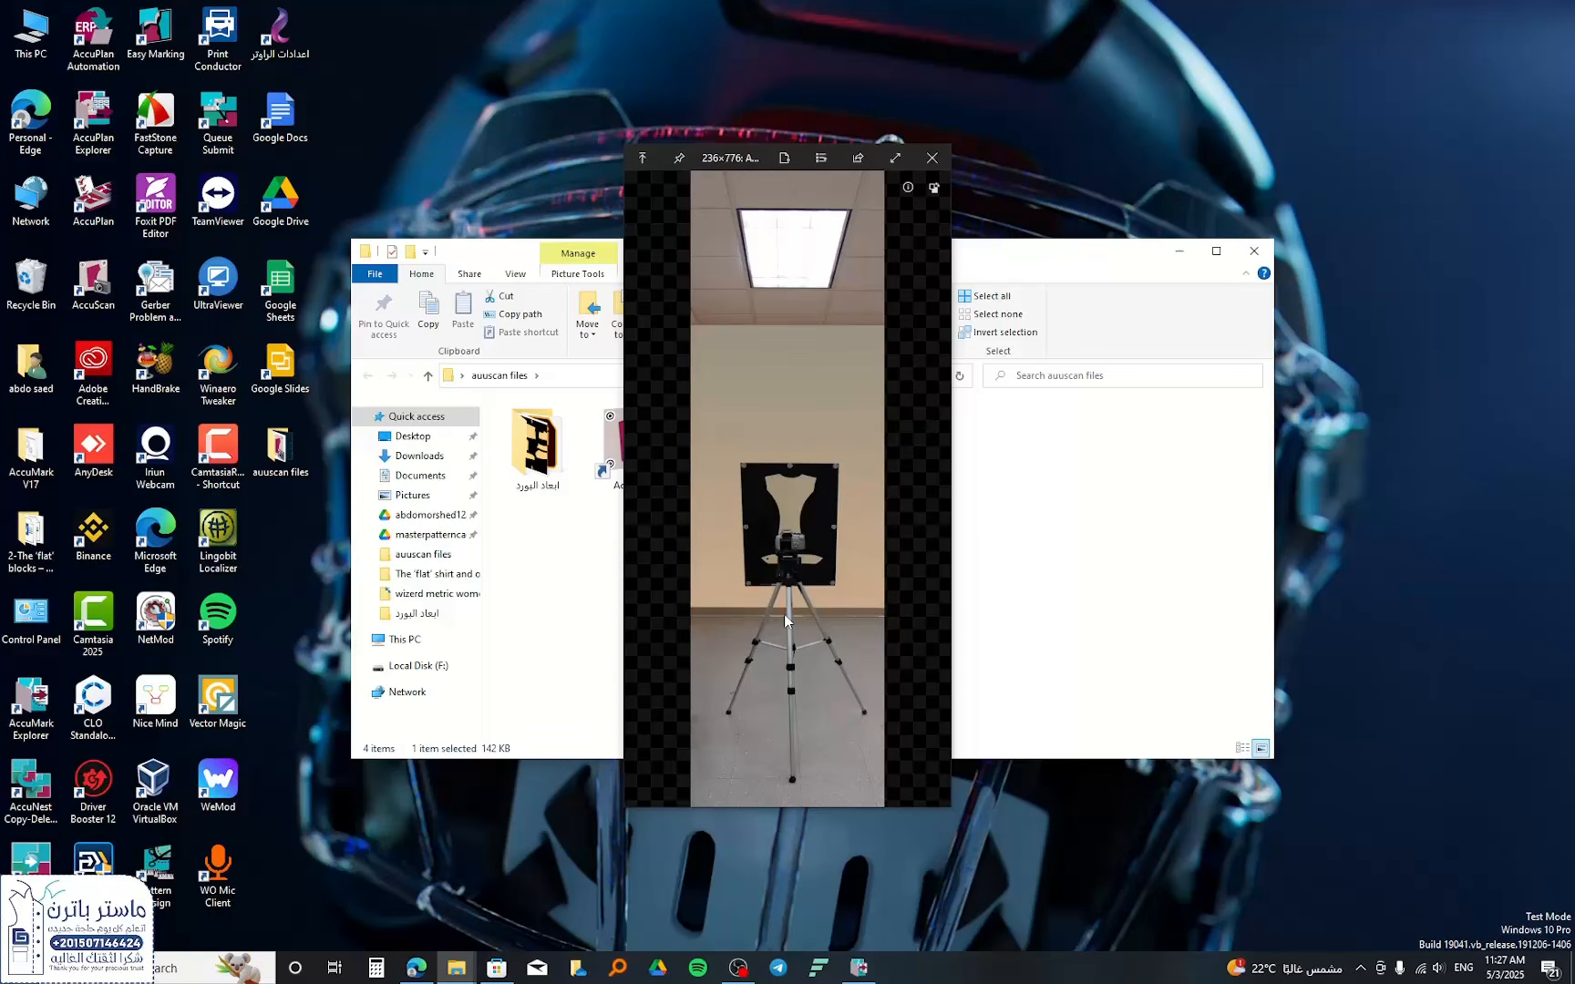
{"action": "left_click", "coordinate": [932, 158]}
- Preview the 92×60(100×70) and 230×130(250×150) board PDFs in the ابعاد البورد folder
{"action": "double_click", "coordinate": [551, 446]}
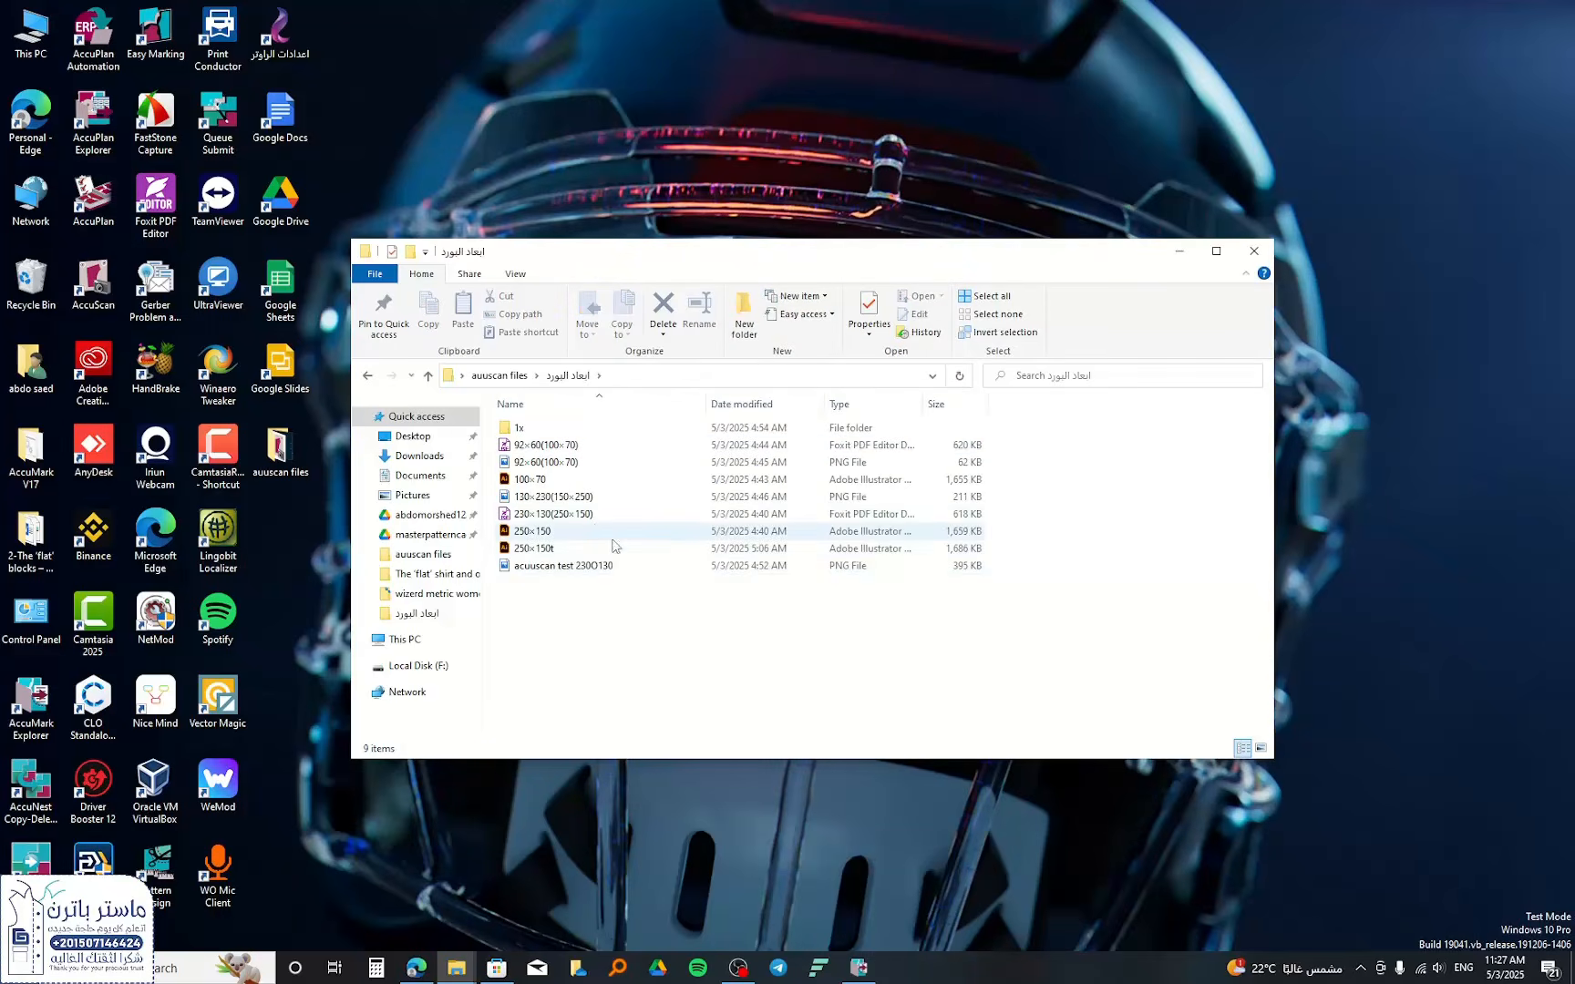
{"action": "left_click", "coordinate": [556, 447]}
{"action": "key", "text": "space"}
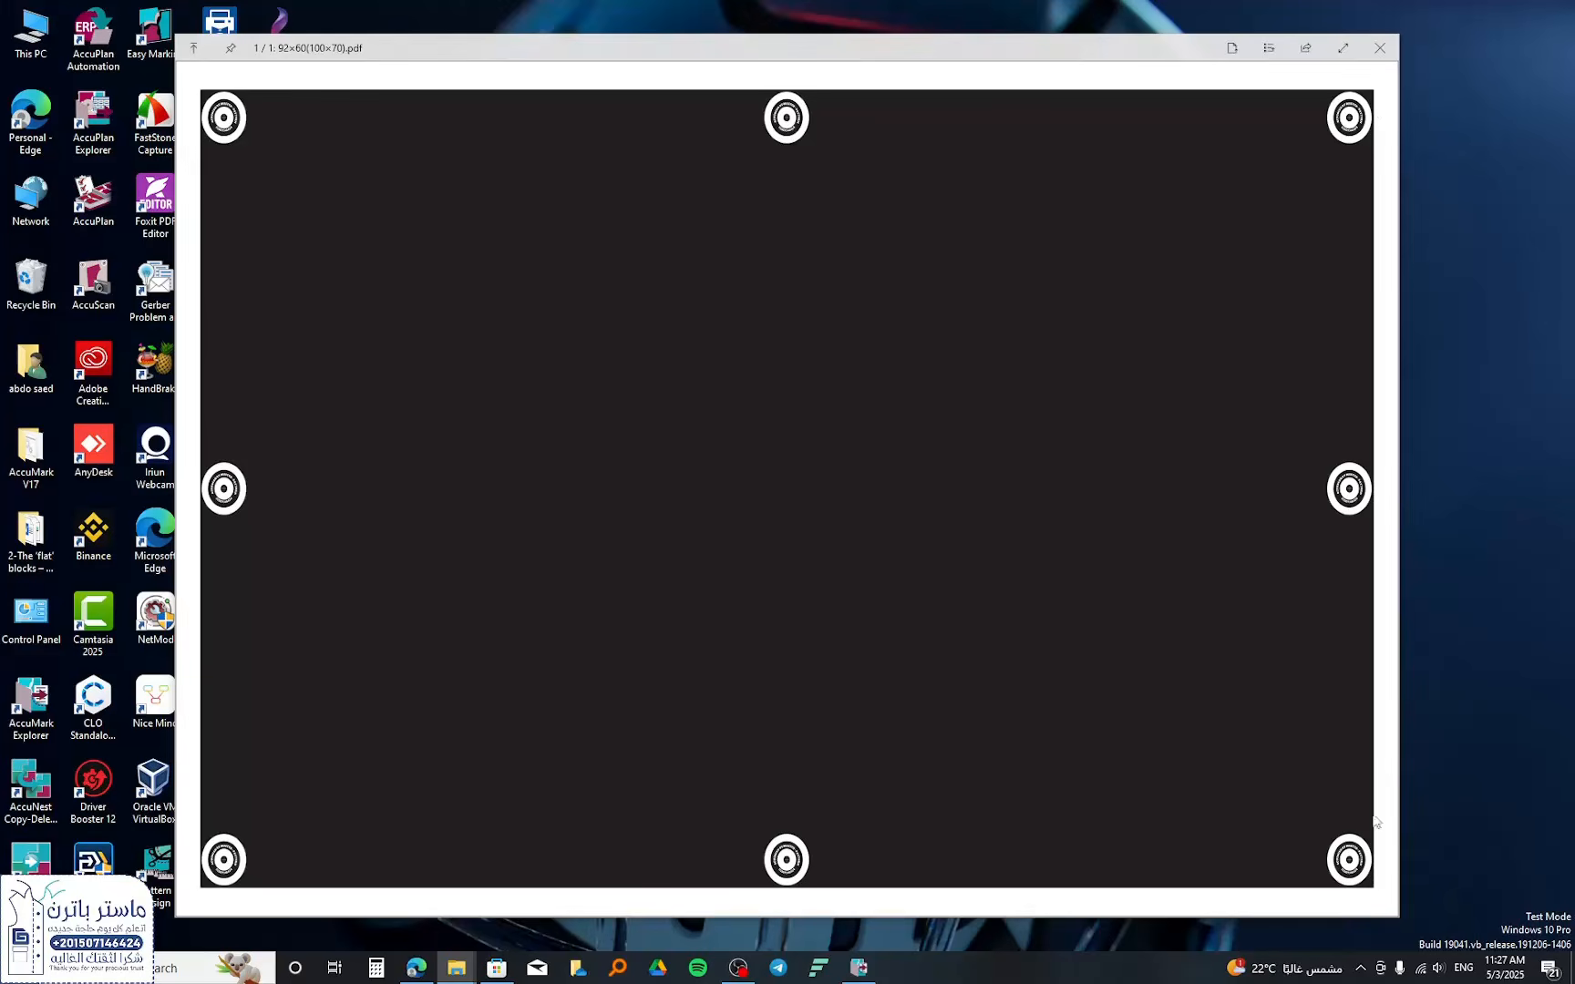
{"action": "left_click", "coordinate": [1380, 47]}
{"action": "left_click", "coordinate": [581, 516]}
{"action": "key", "text": "space"}
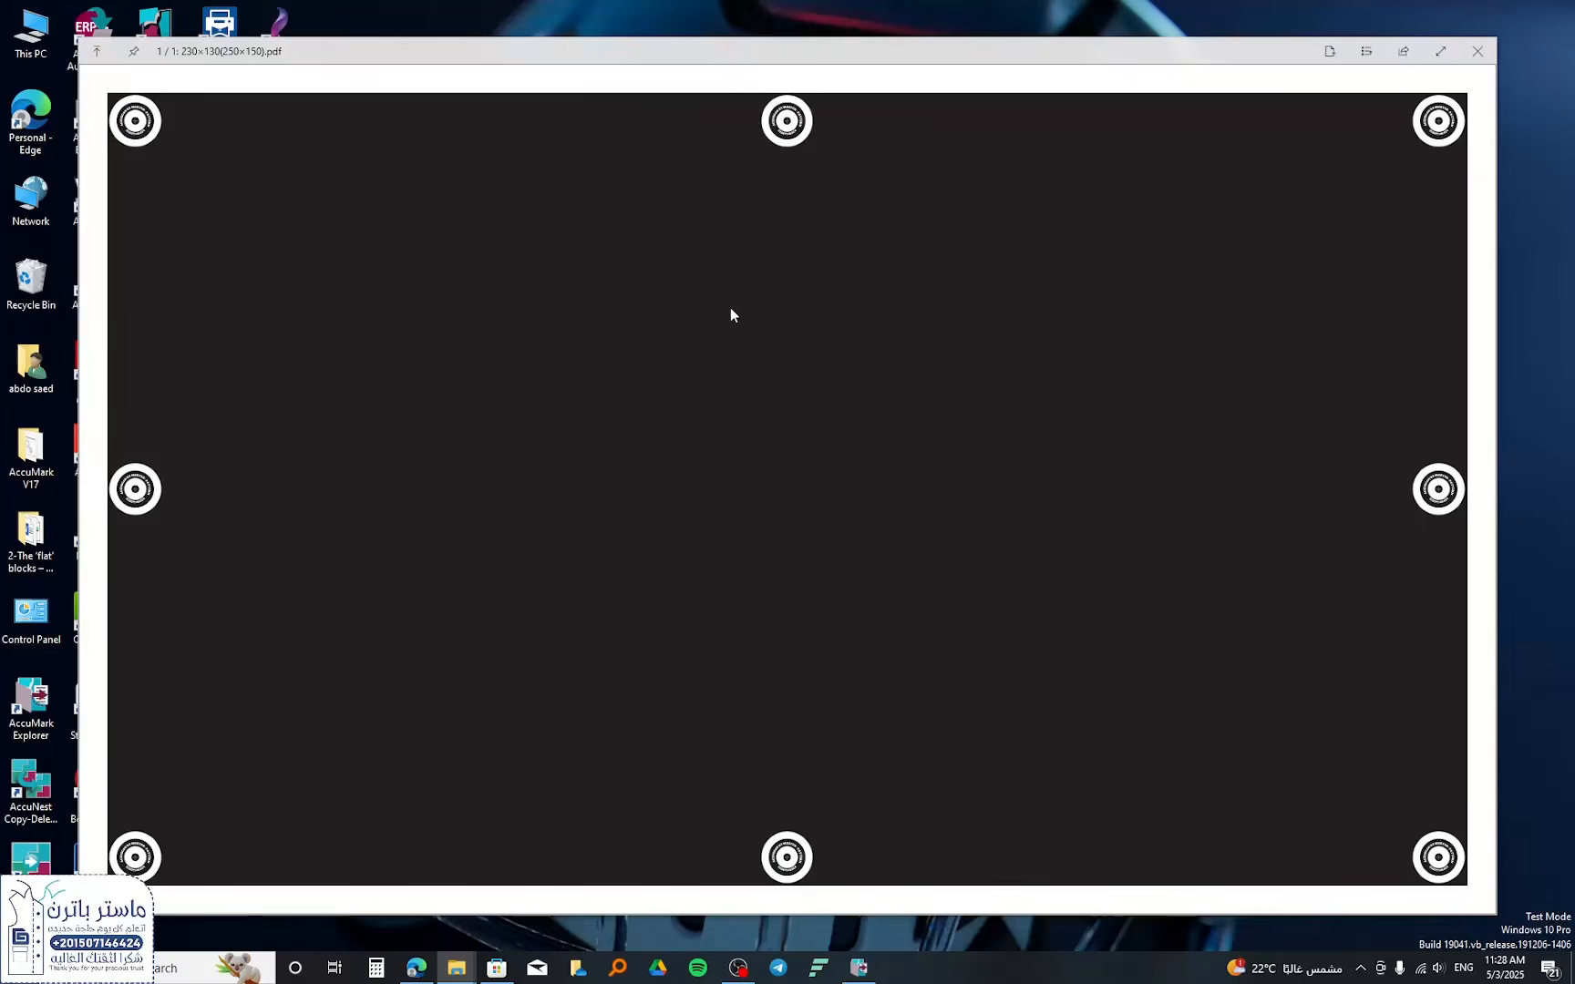
{"action": "left_click", "coordinate": [1478, 51]}
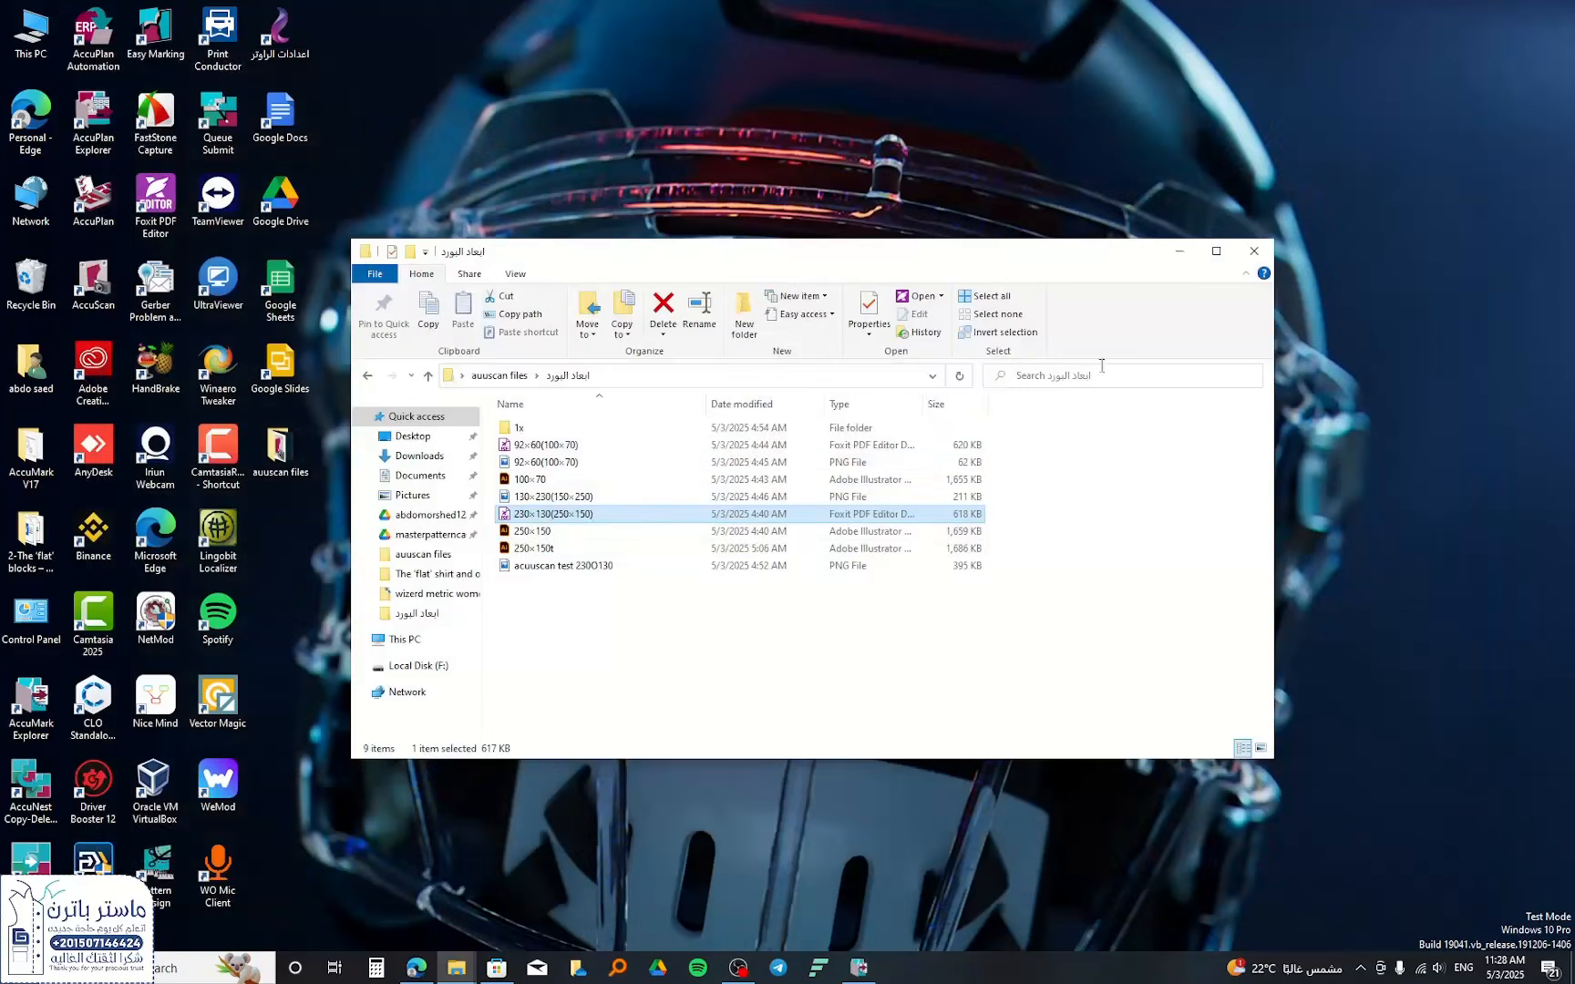
- Return to the "auuscan files" folder and examine the ACCUSCAN_TUTORIAL picture again
{"action": "left_click", "coordinate": [499, 376]}
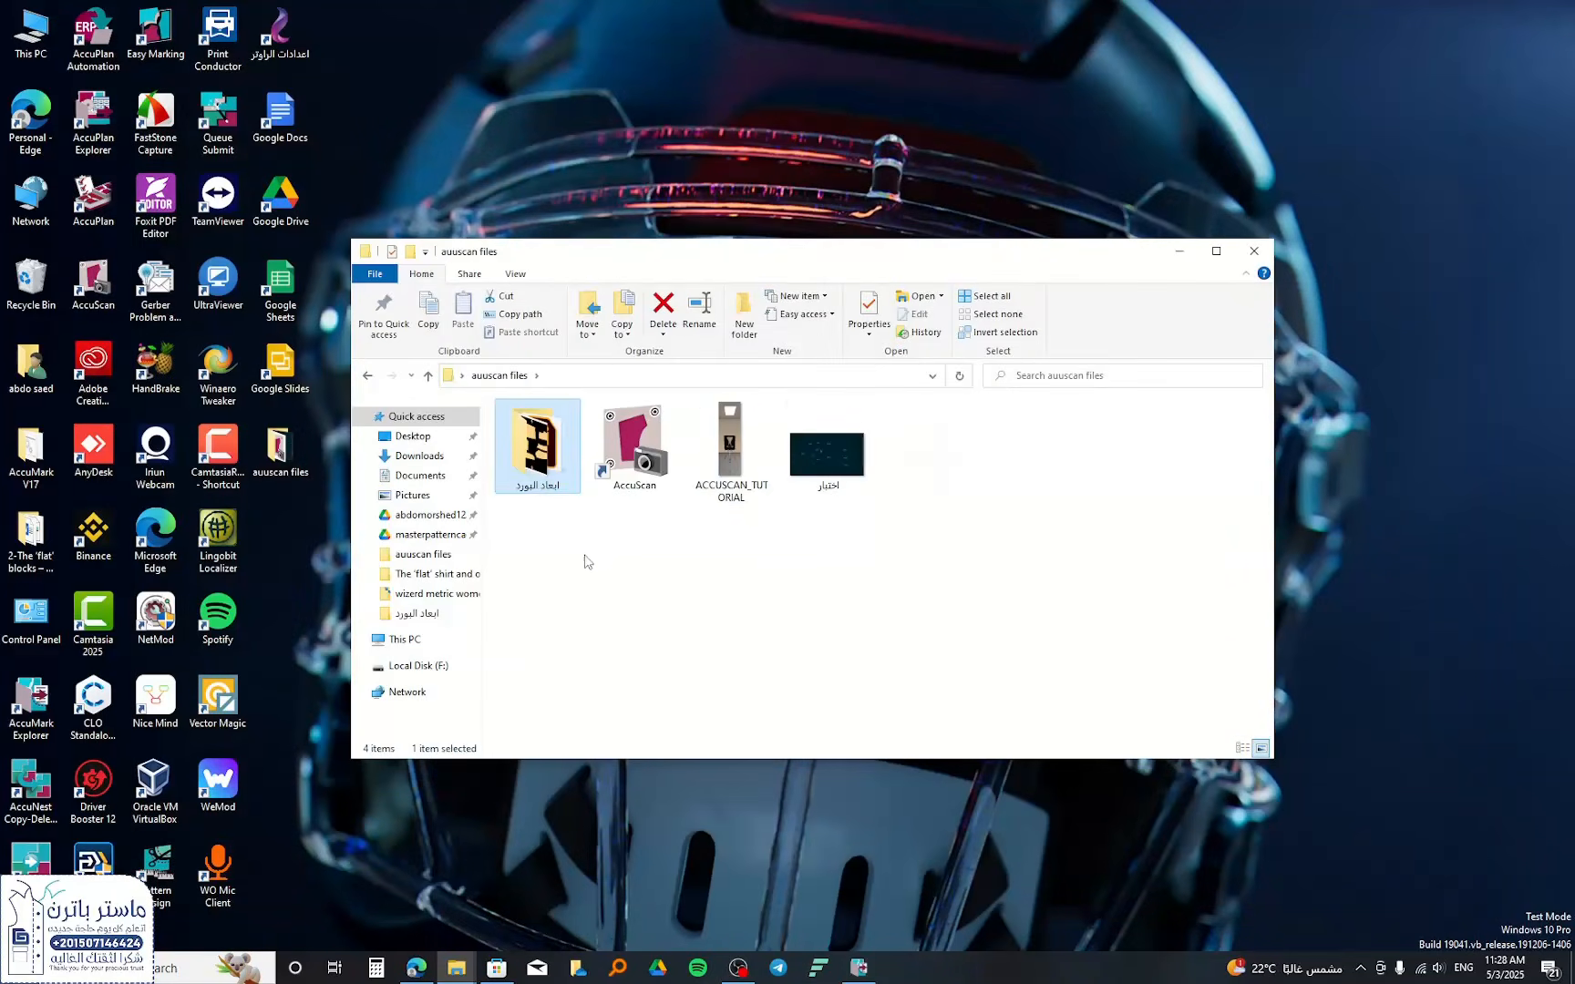
{"action": "left_click", "coordinate": [742, 455]}
{"action": "key", "text": "space"}
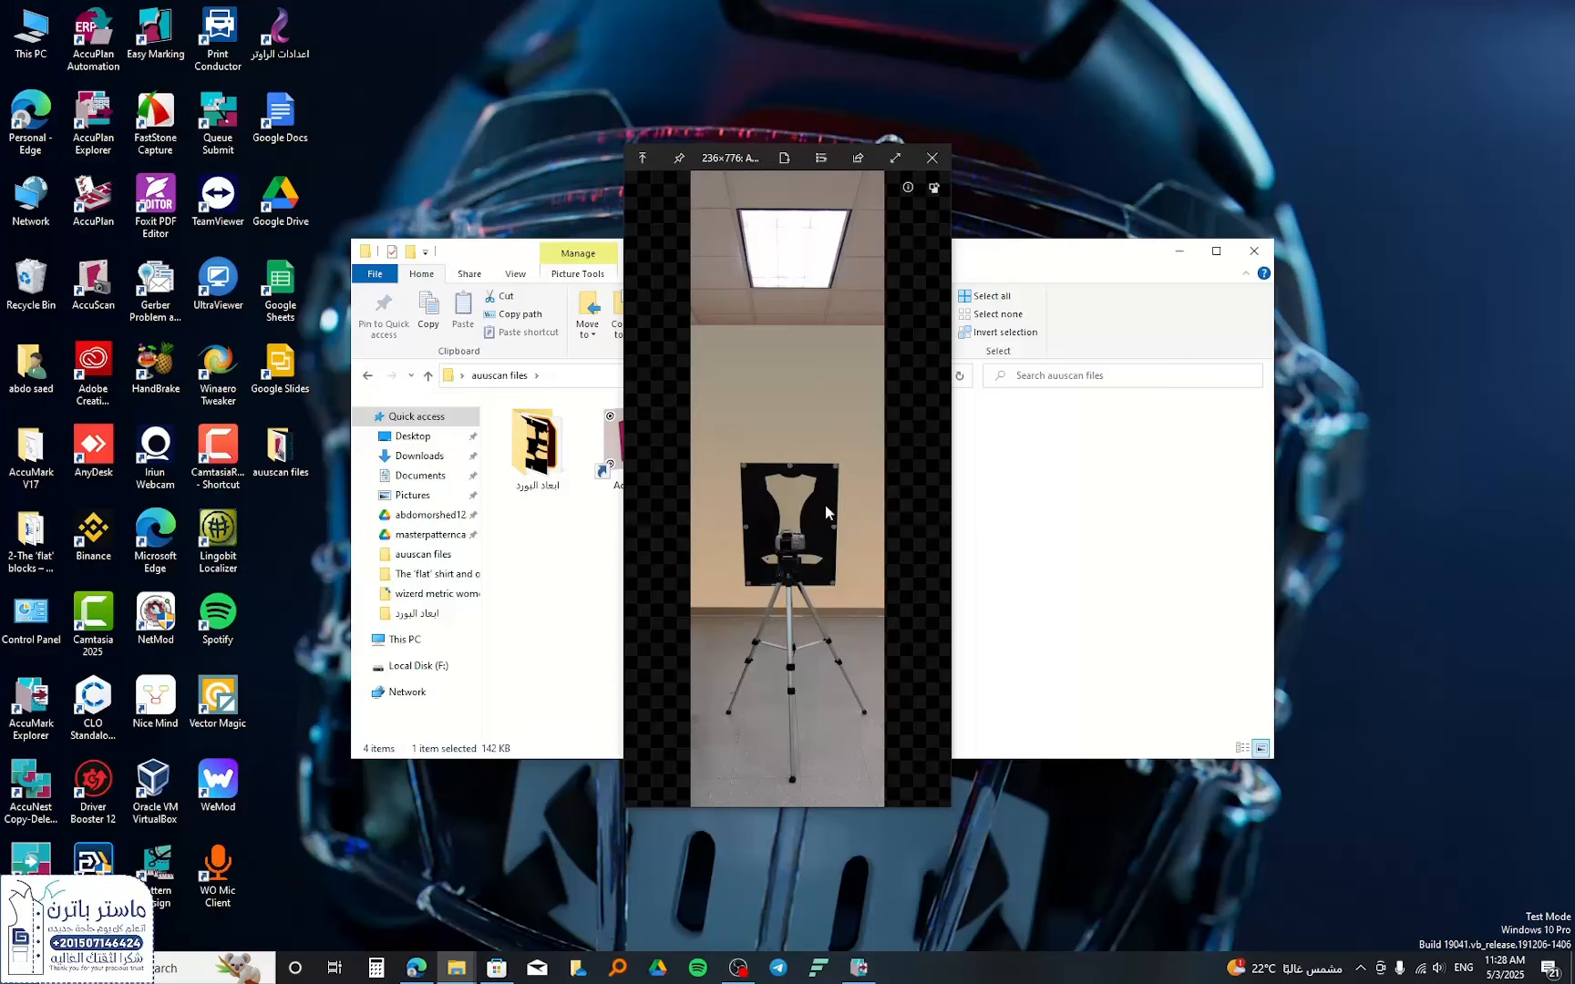
{"action": "left_click", "coordinate": [931, 157]}
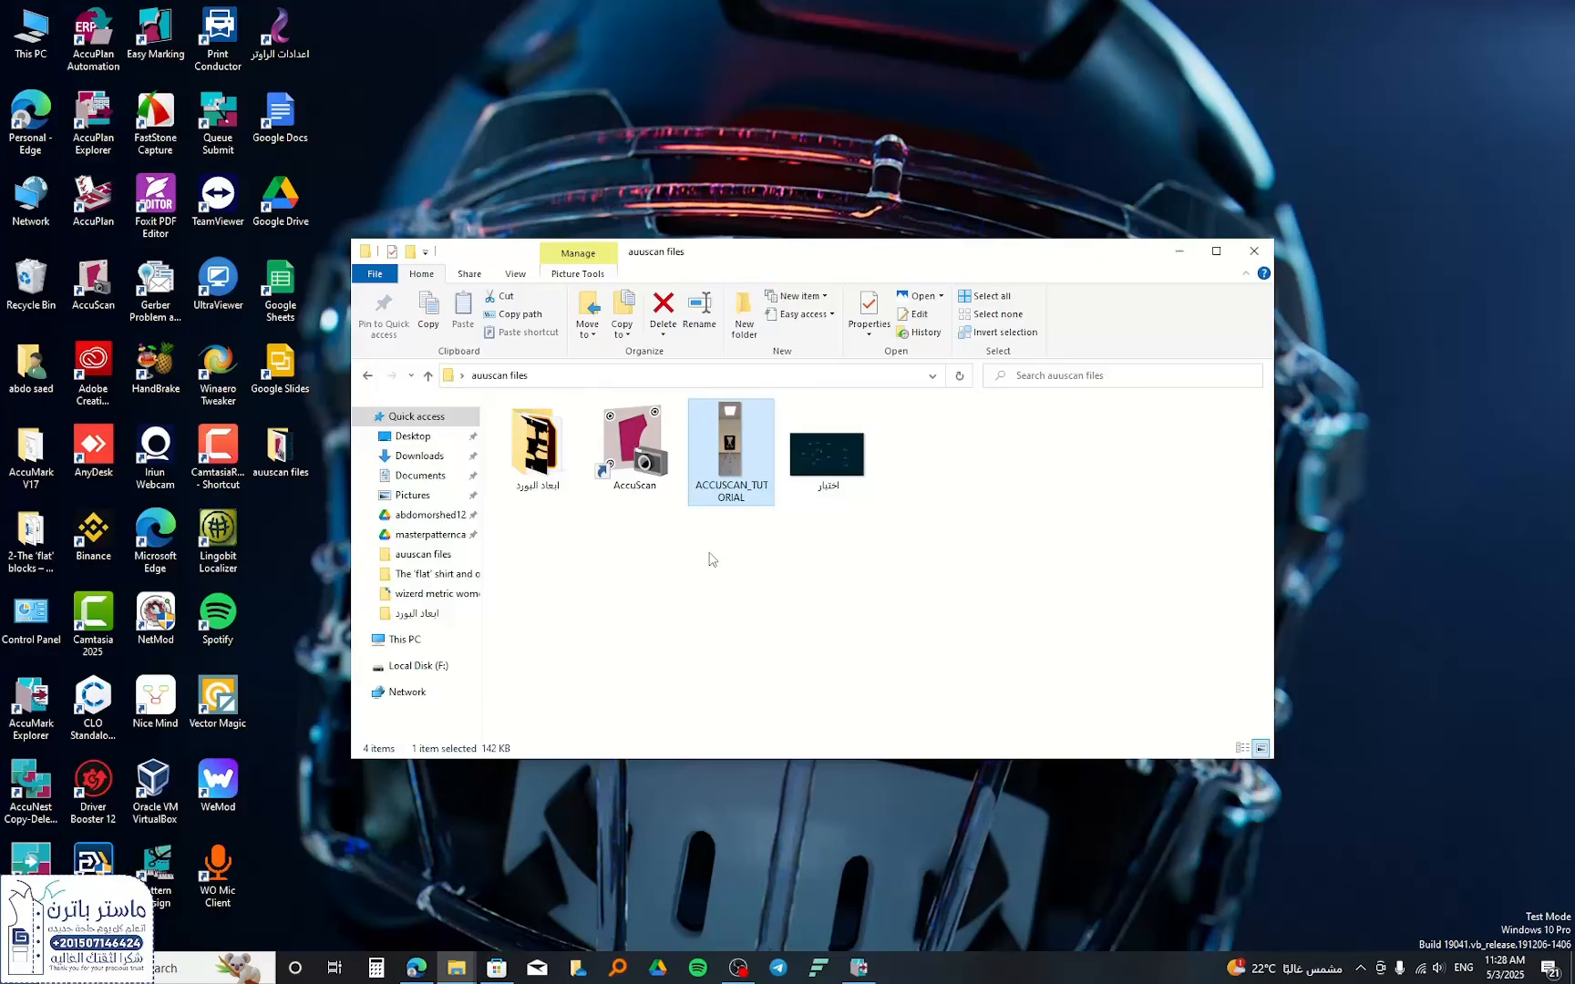
- Launch AccuScan from the "auuscan files" folder and view its version information
{"action": "double_click", "coordinate": [646, 485]}
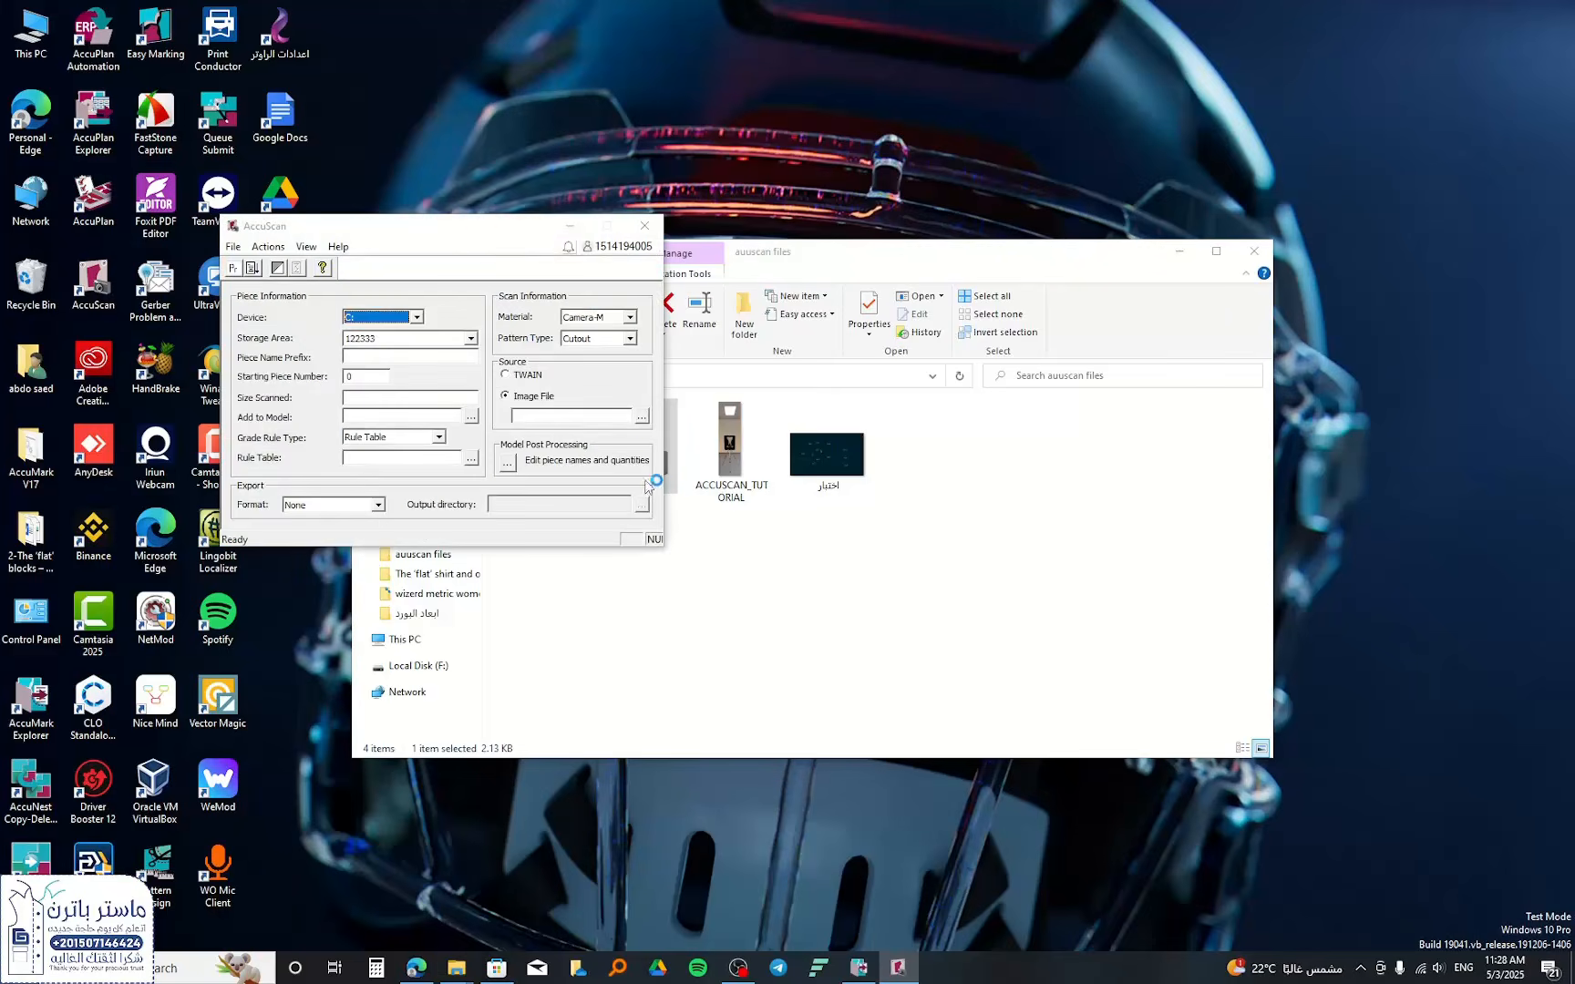
{"action": "left_click_drag", "start_coordinate": [467, 226], "coordinate": [690, 319]}
{"action": "left_click", "coordinate": [570, 334]}
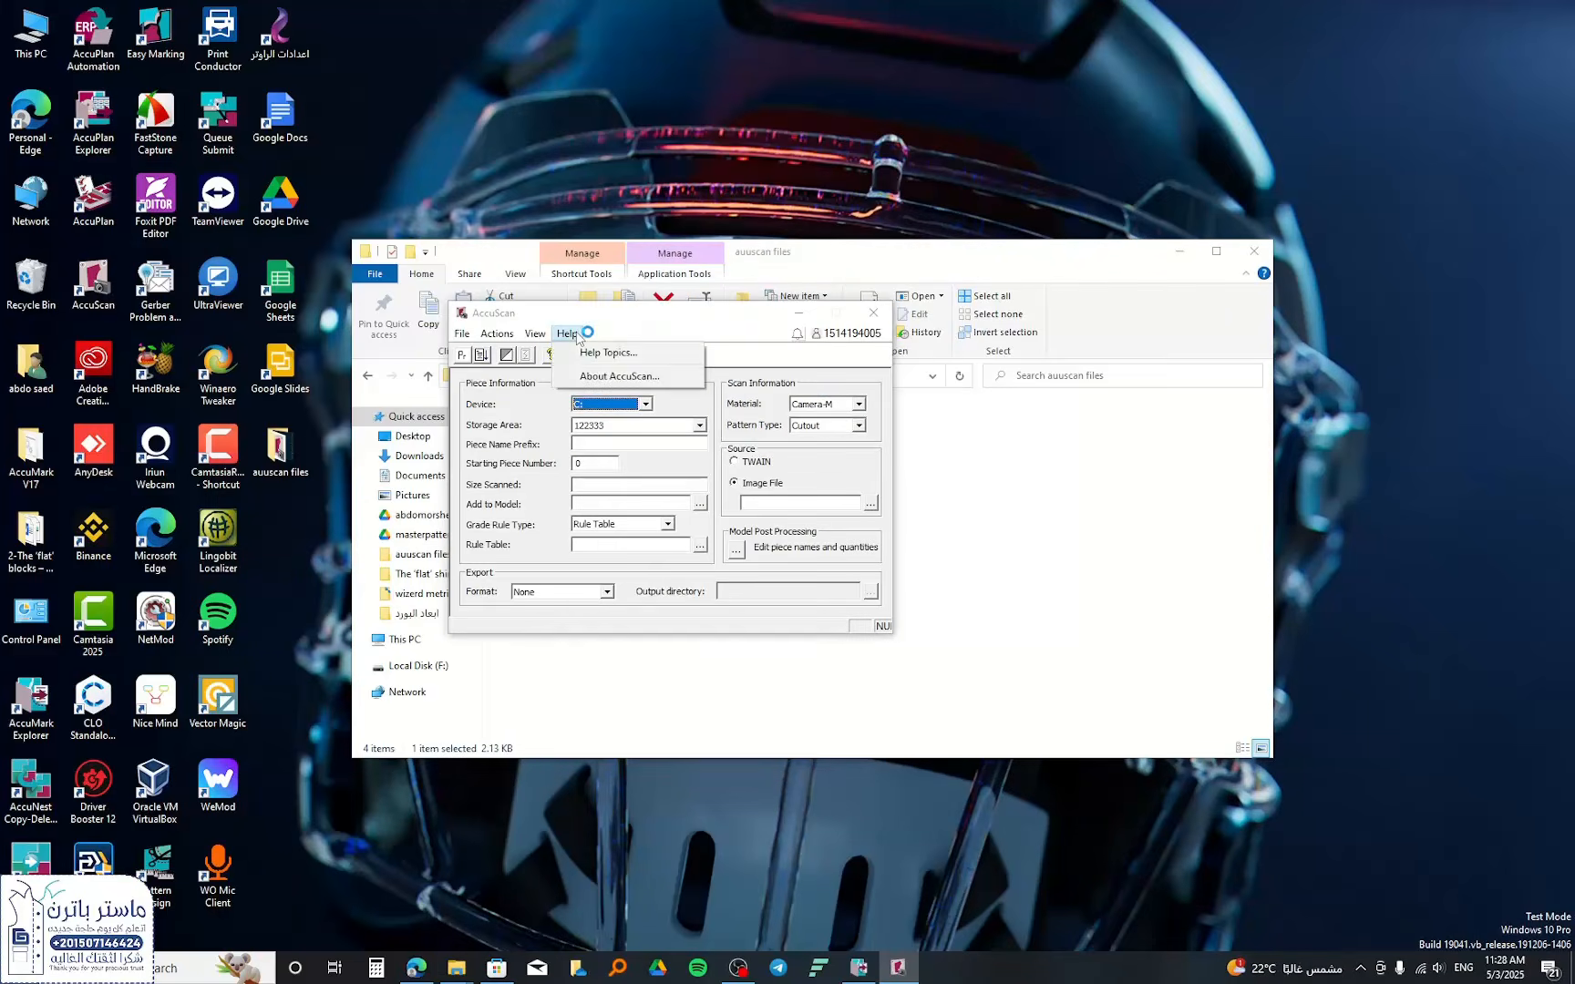
{"action": "left_click", "coordinate": [621, 376]}
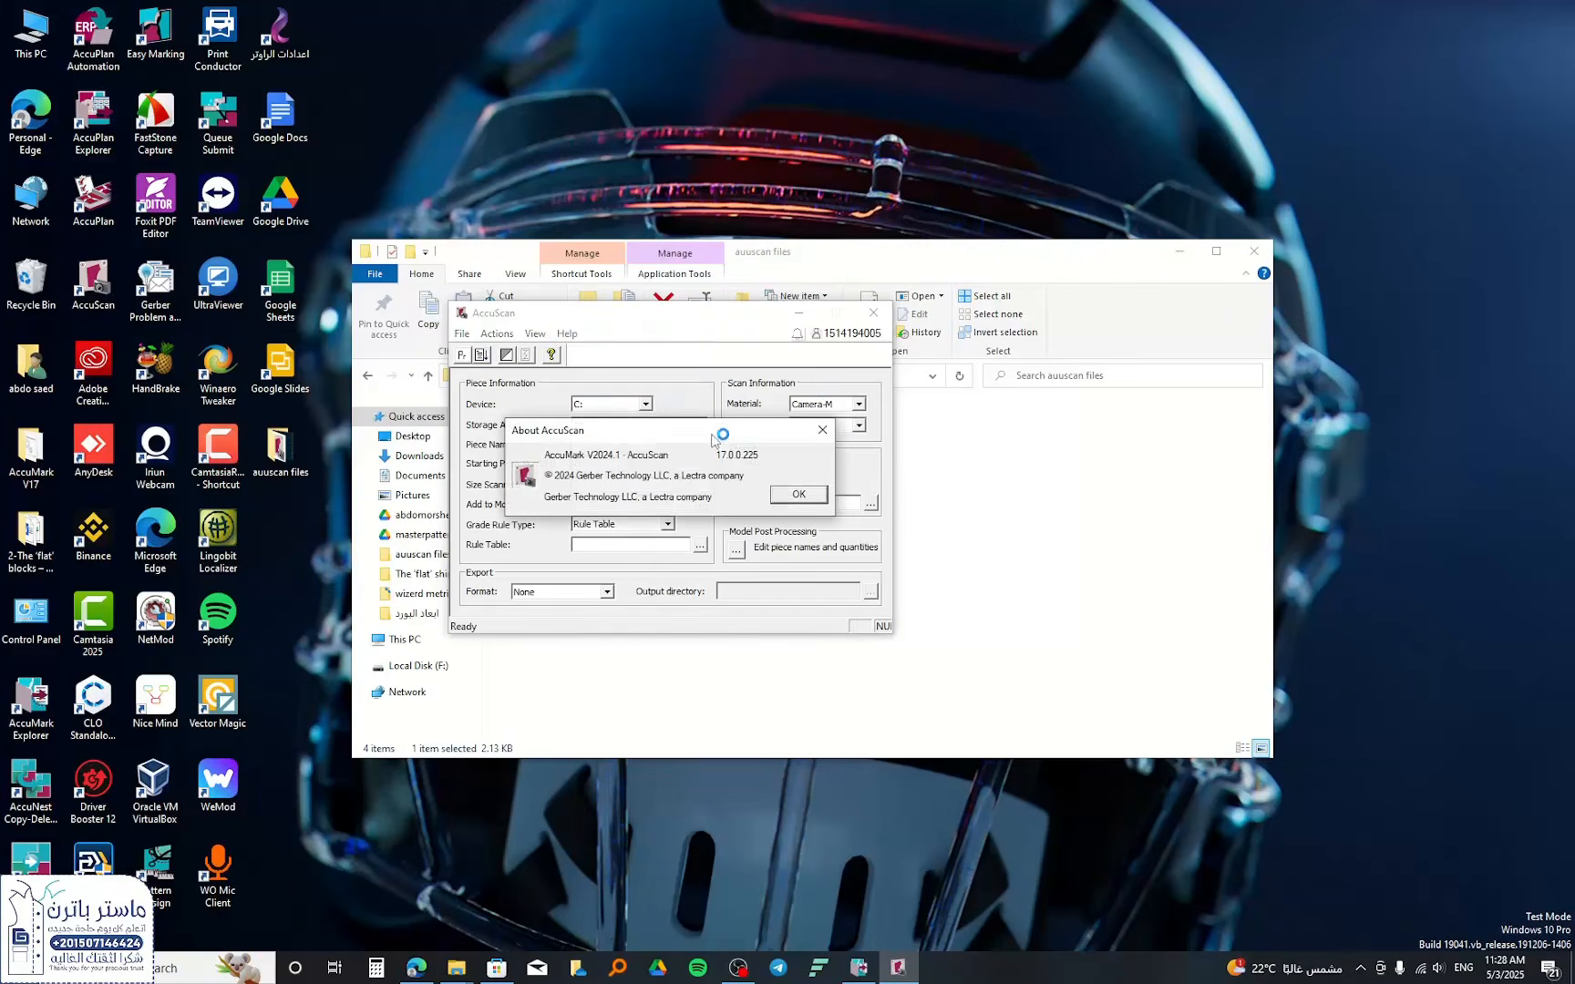
{"action": "left_click", "coordinate": [785, 491]}
{"action": "left_click_drag", "start_coordinate": [654, 321], "coordinate": [691, 294]}
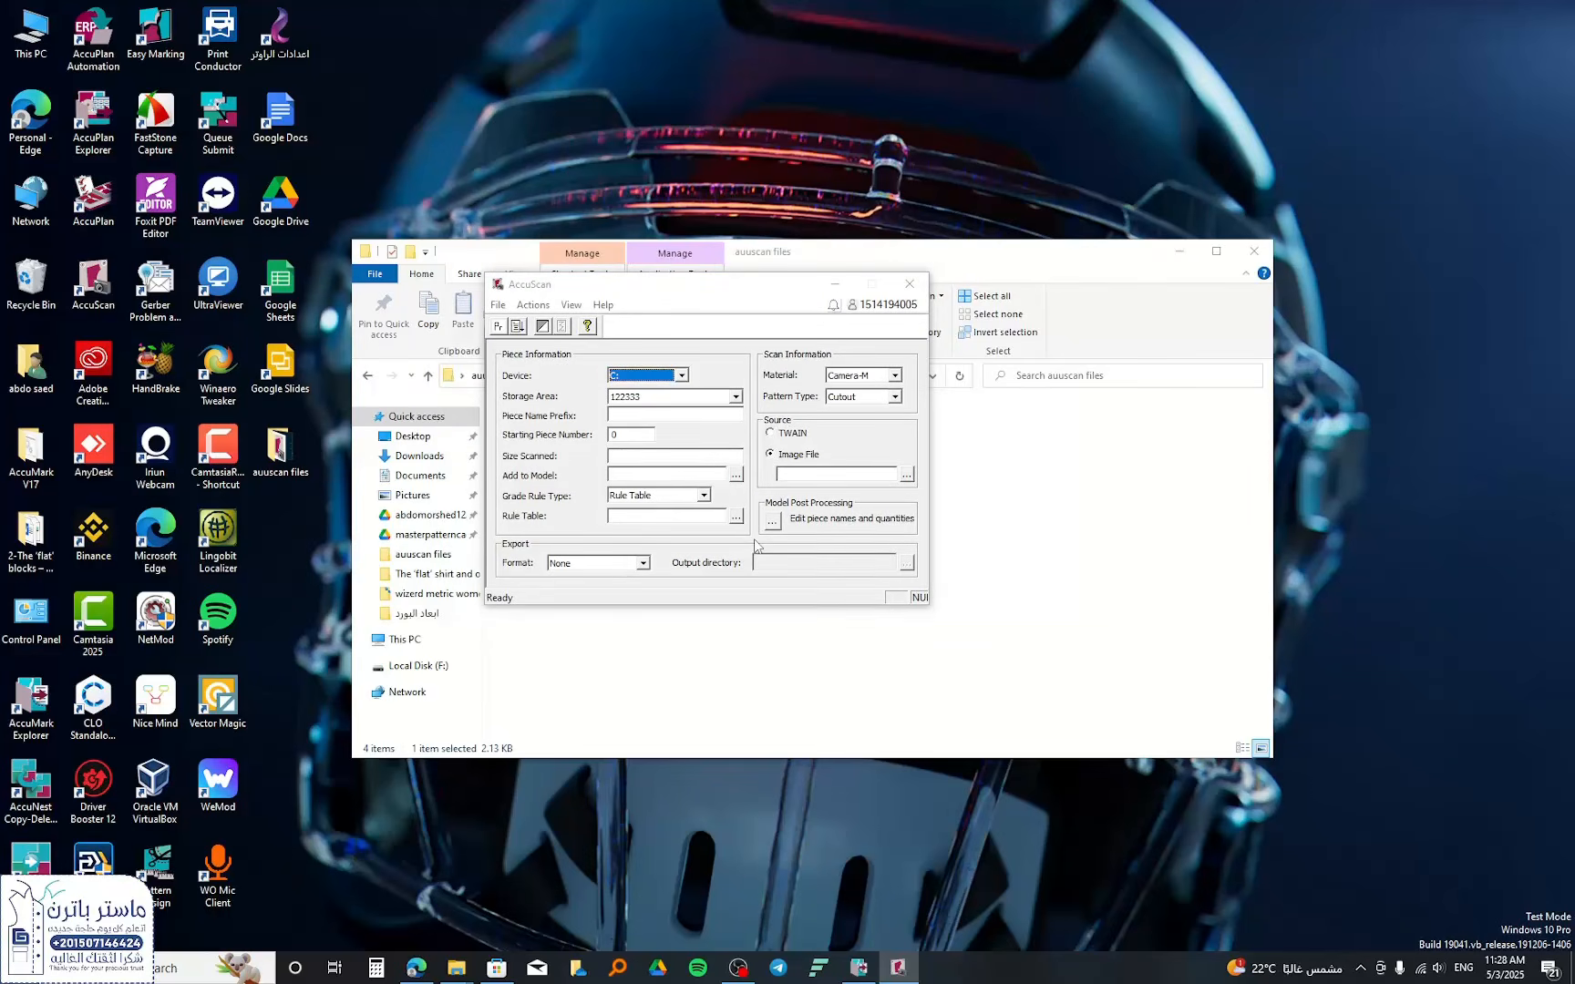
- Set the storage area for the scanned pieces to ACCUSCAN_TUTORIAL
{"action": "left_click", "coordinate": [682, 375]}
{"action": "left_click", "coordinate": [681, 376]}
{"action": "left_click", "coordinate": [735, 397]}
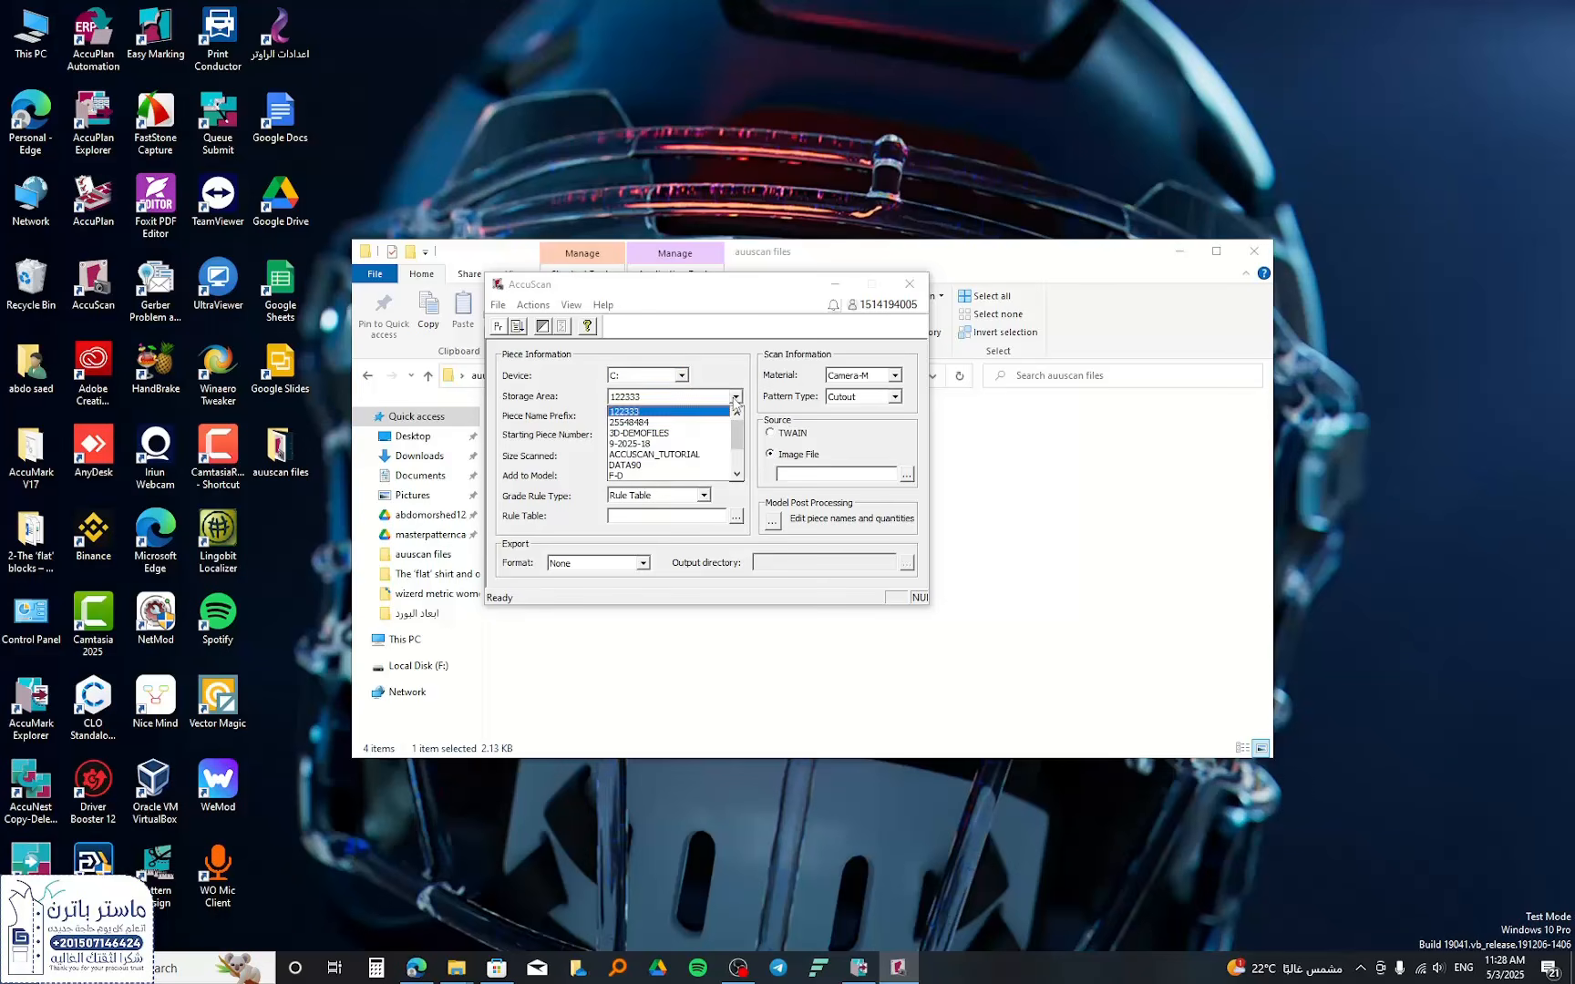
{"action": "left_click", "coordinate": [690, 460]}
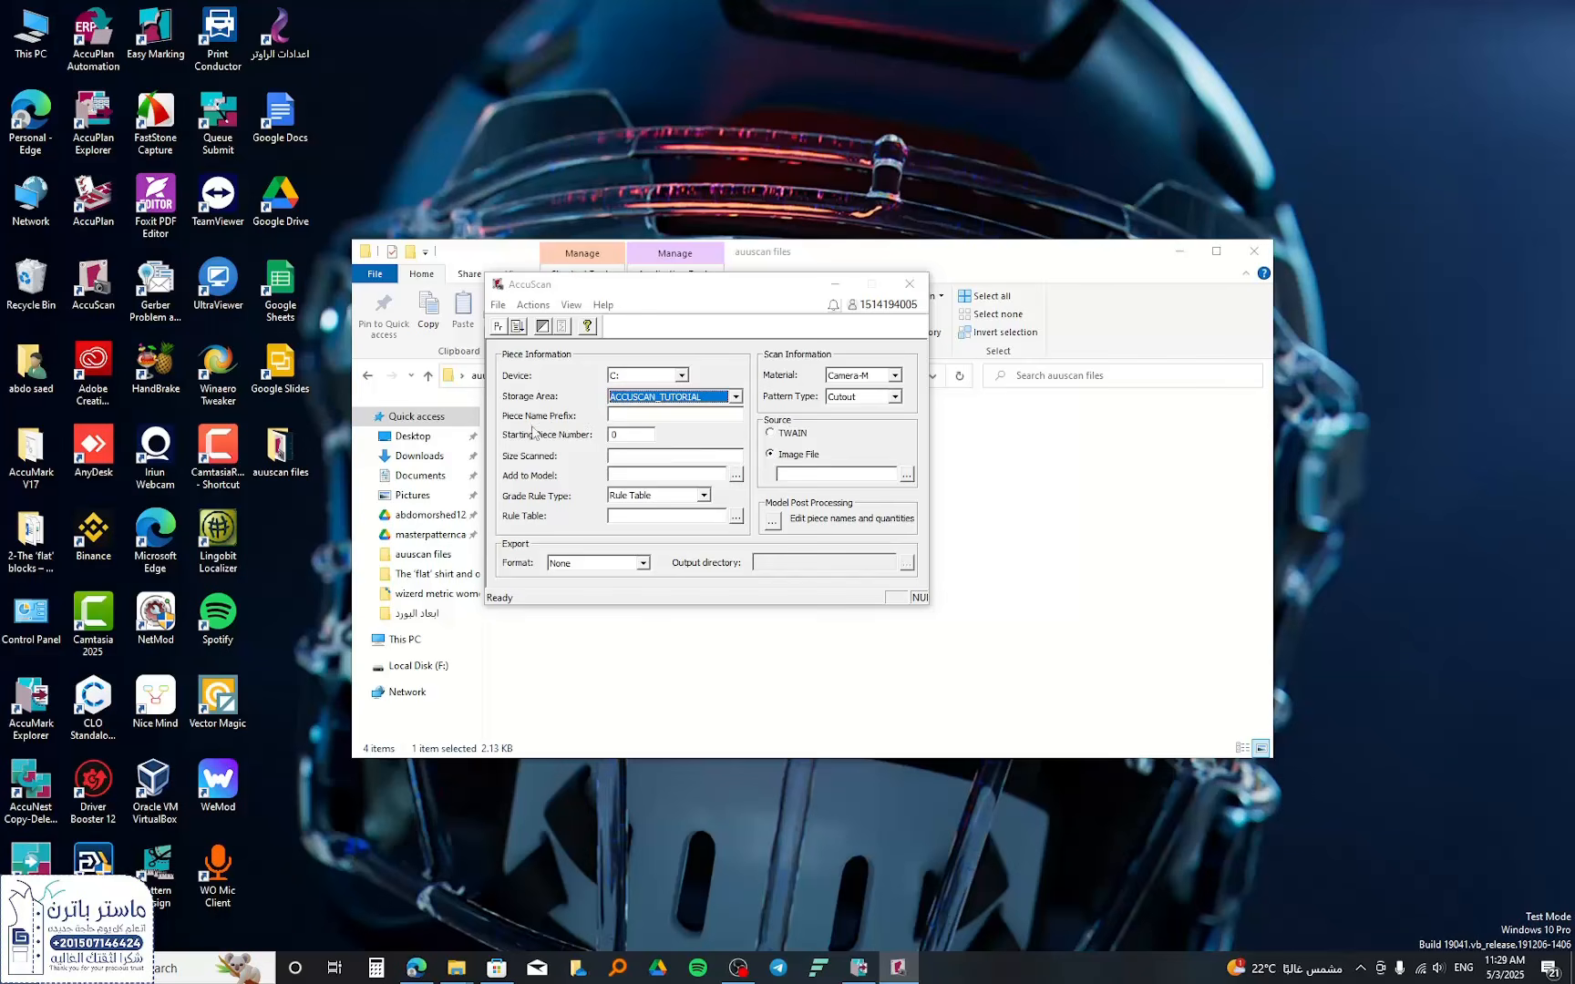
- Enter TEST as the piece name prefix, 1 as the starting piece number and XL as the scanned size
{"action": "left_click", "coordinate": [648, 415]}
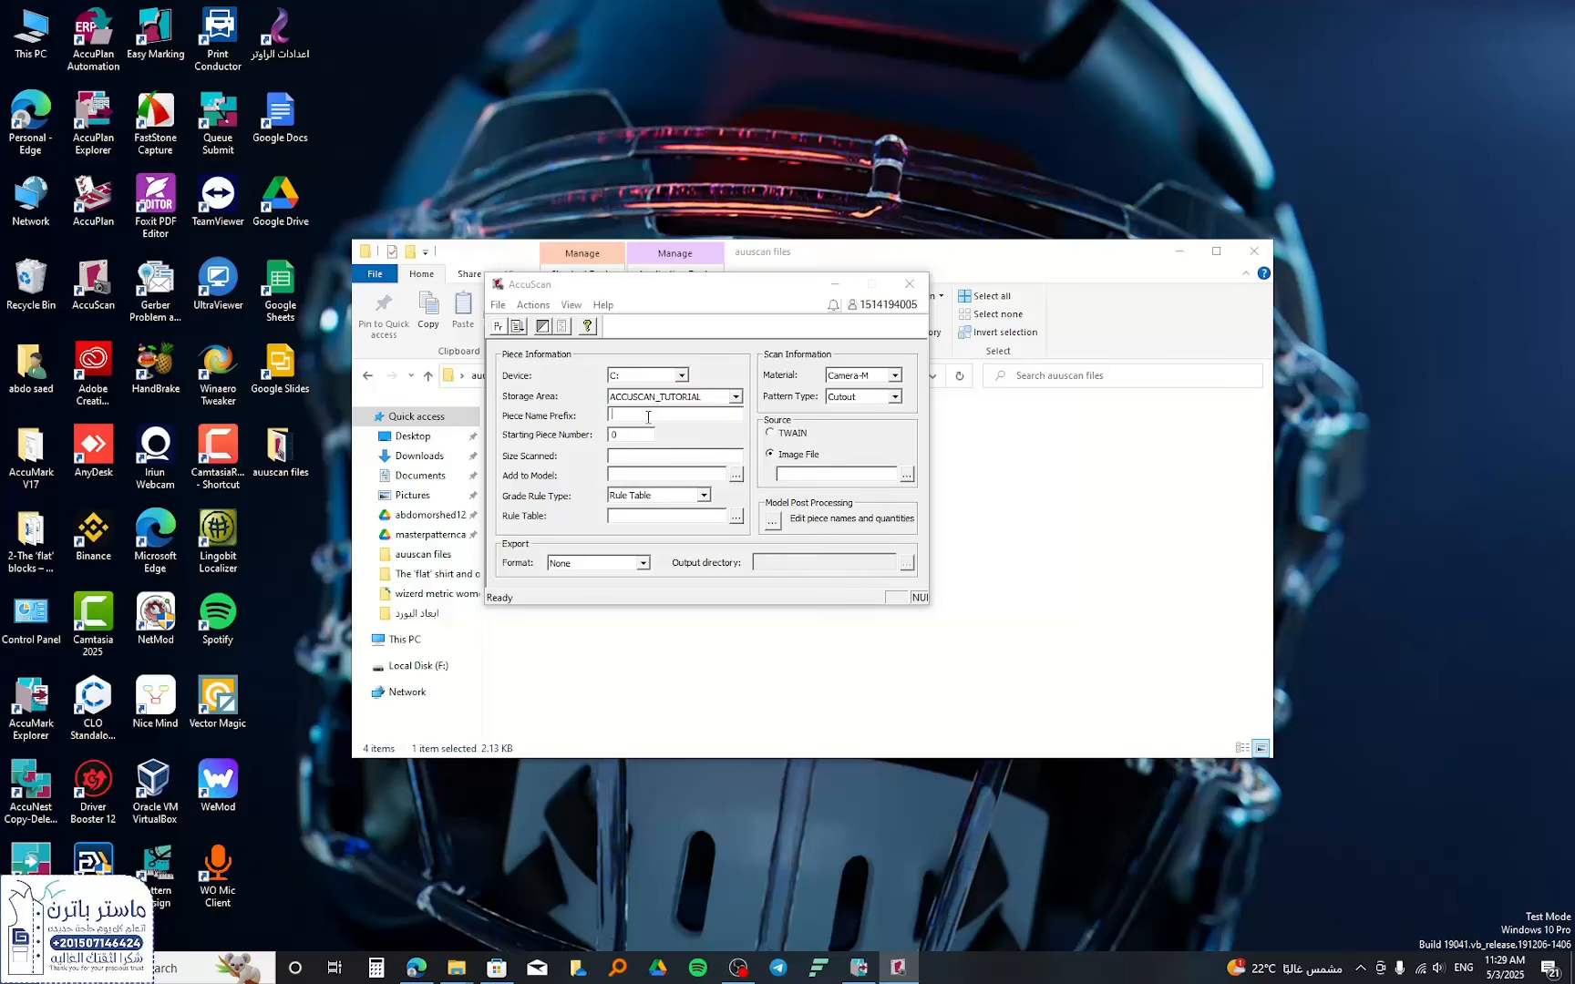
{"action": "type", "text": "TEST"}
{"action": "double_click", "coordinate": [627, 438]}
{"action": "left_click", "coordinate": [639, 458]}
{"action": "type", "text": "XL"}
- Assign the S-M-2XL rule table to the piece information
{"action": "left_click", "coordinate": [735, 517]}
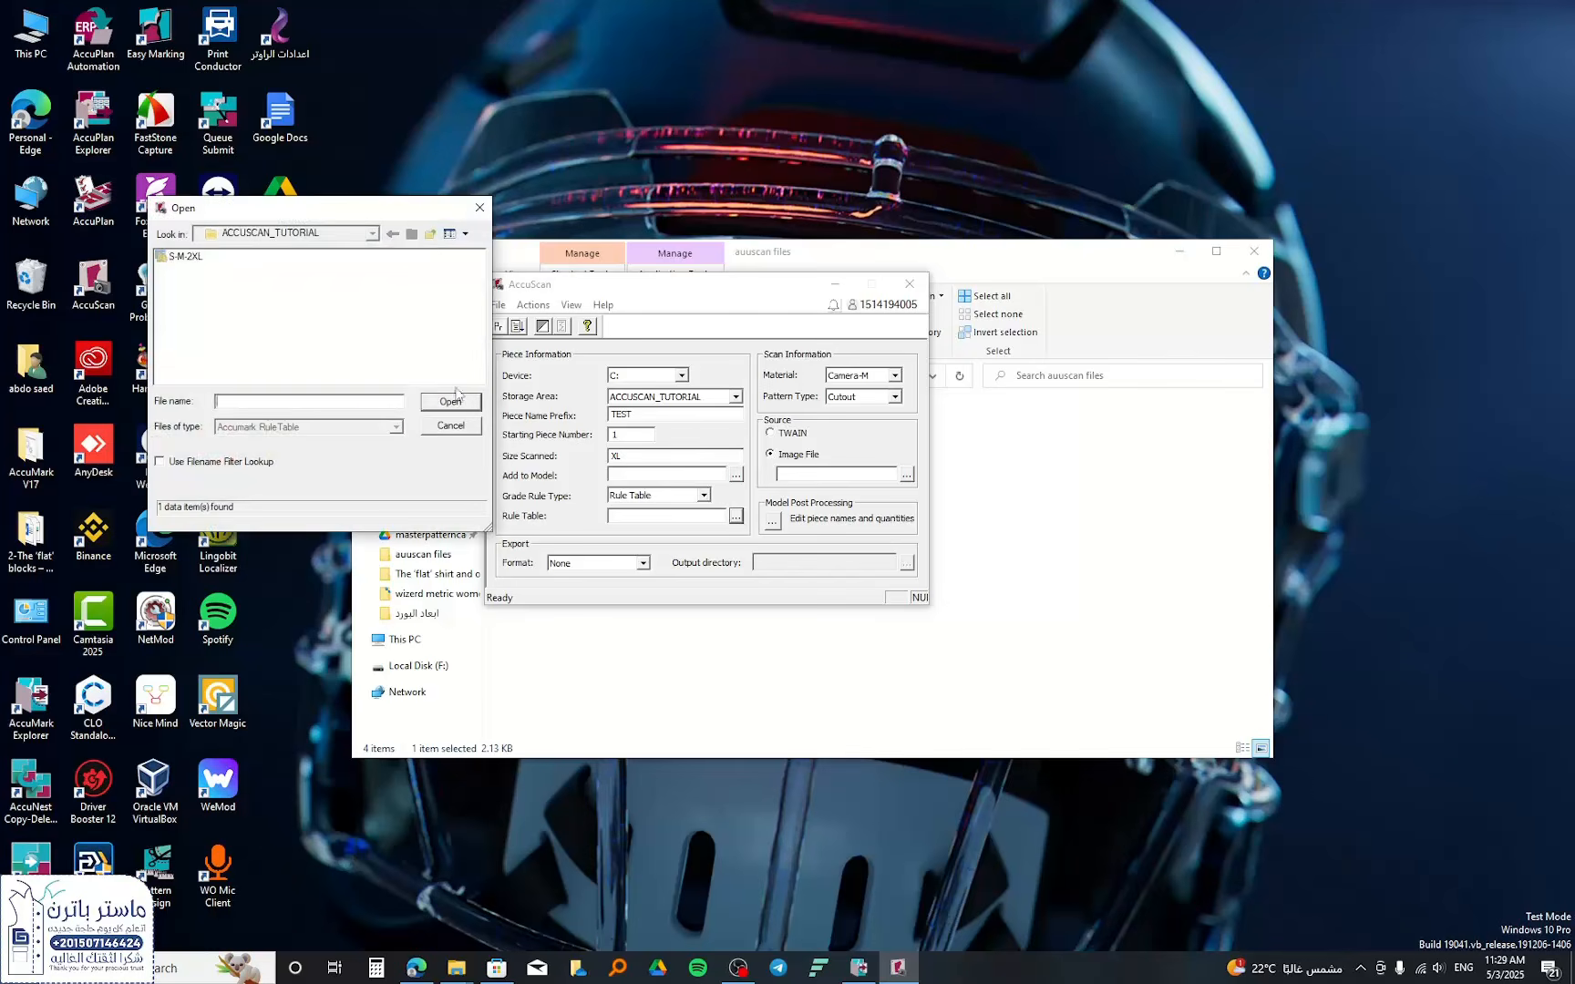
{"action": "left_click", "coordinate": [187, 258]}
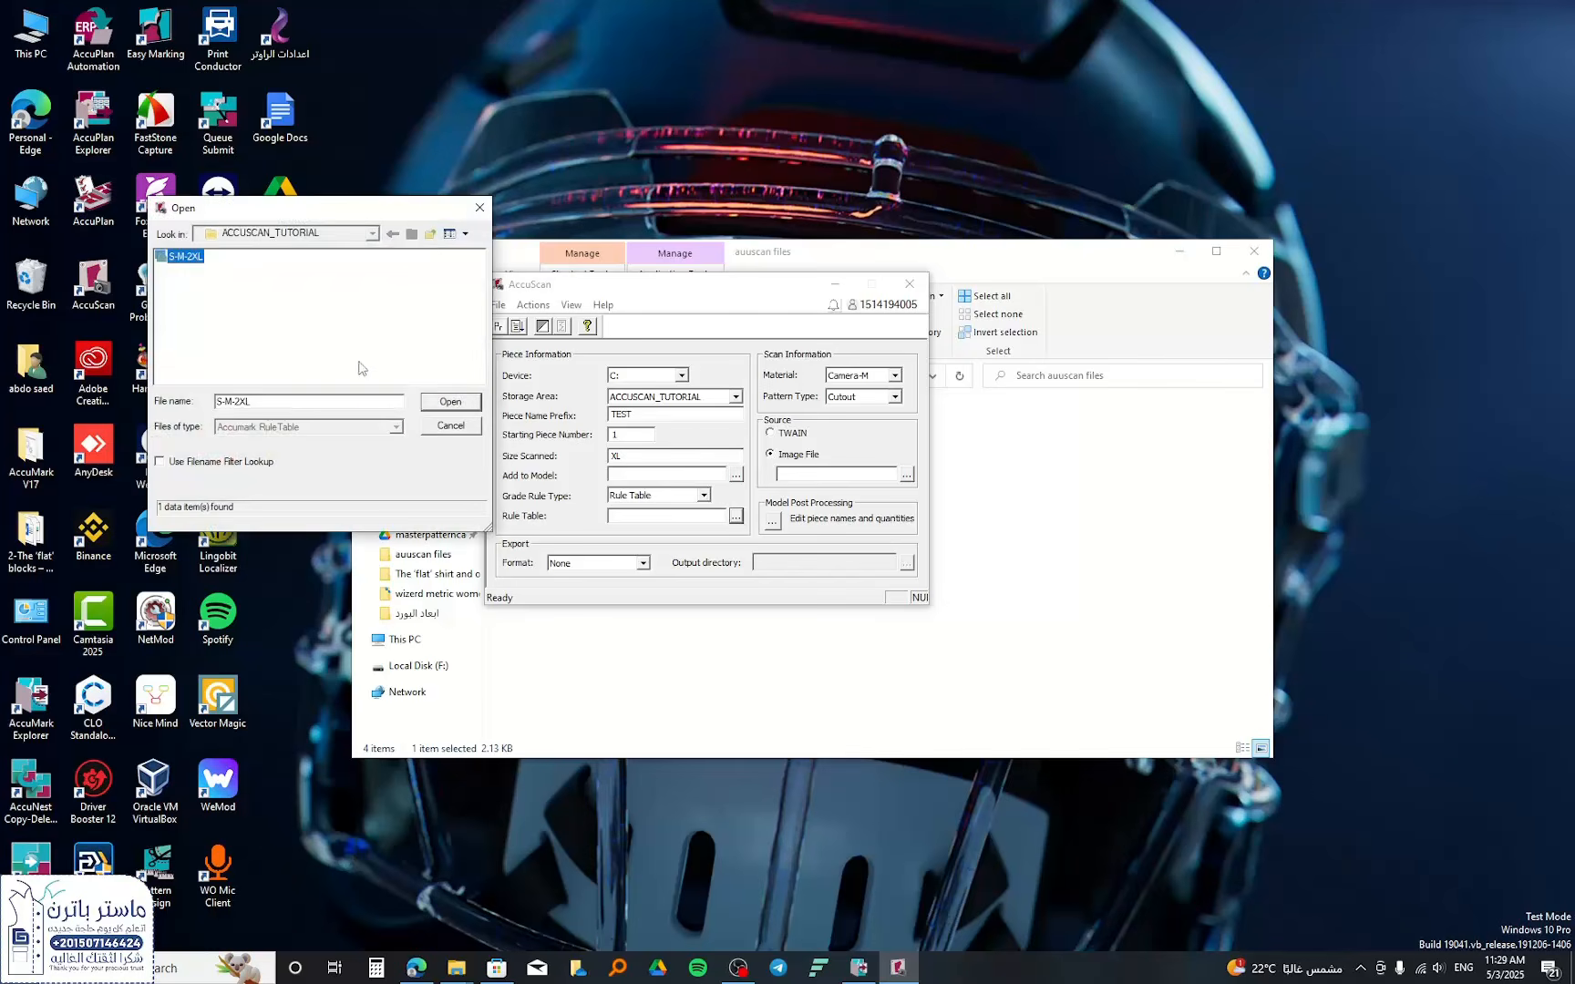
{"action": "left_click", "coordinate": [450, 402]}
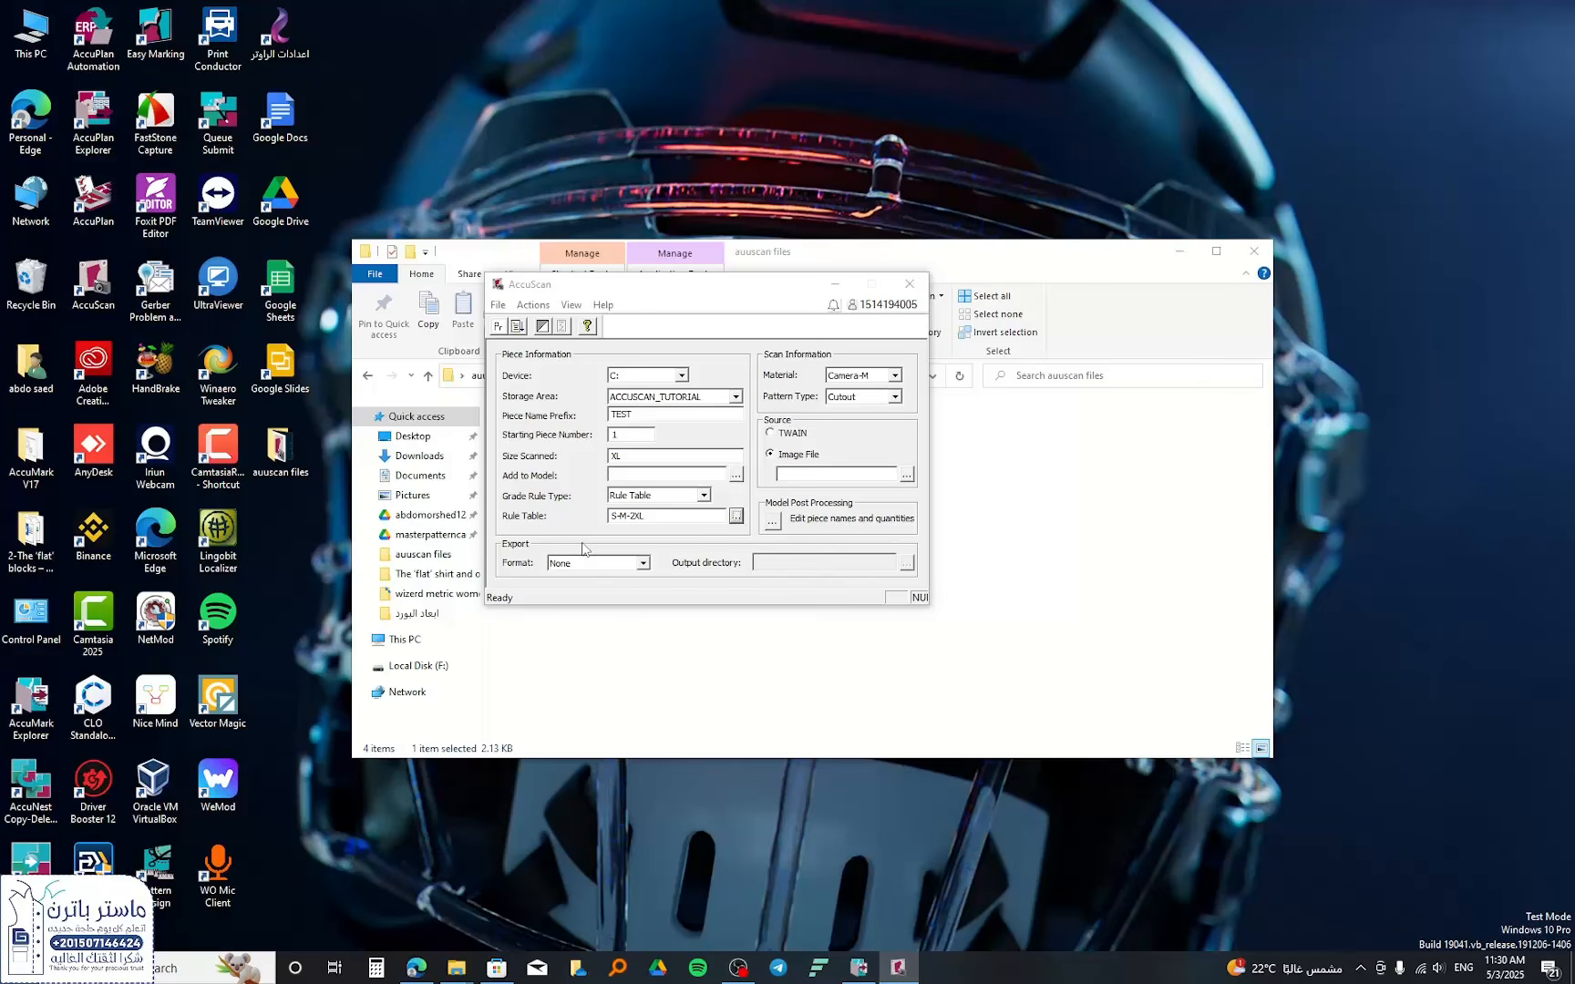
- Set the export format to Standard DXF with the "auuscan files" desktop folder as the output directory
{"action": "left_click", "coordinate": [642, 564]}
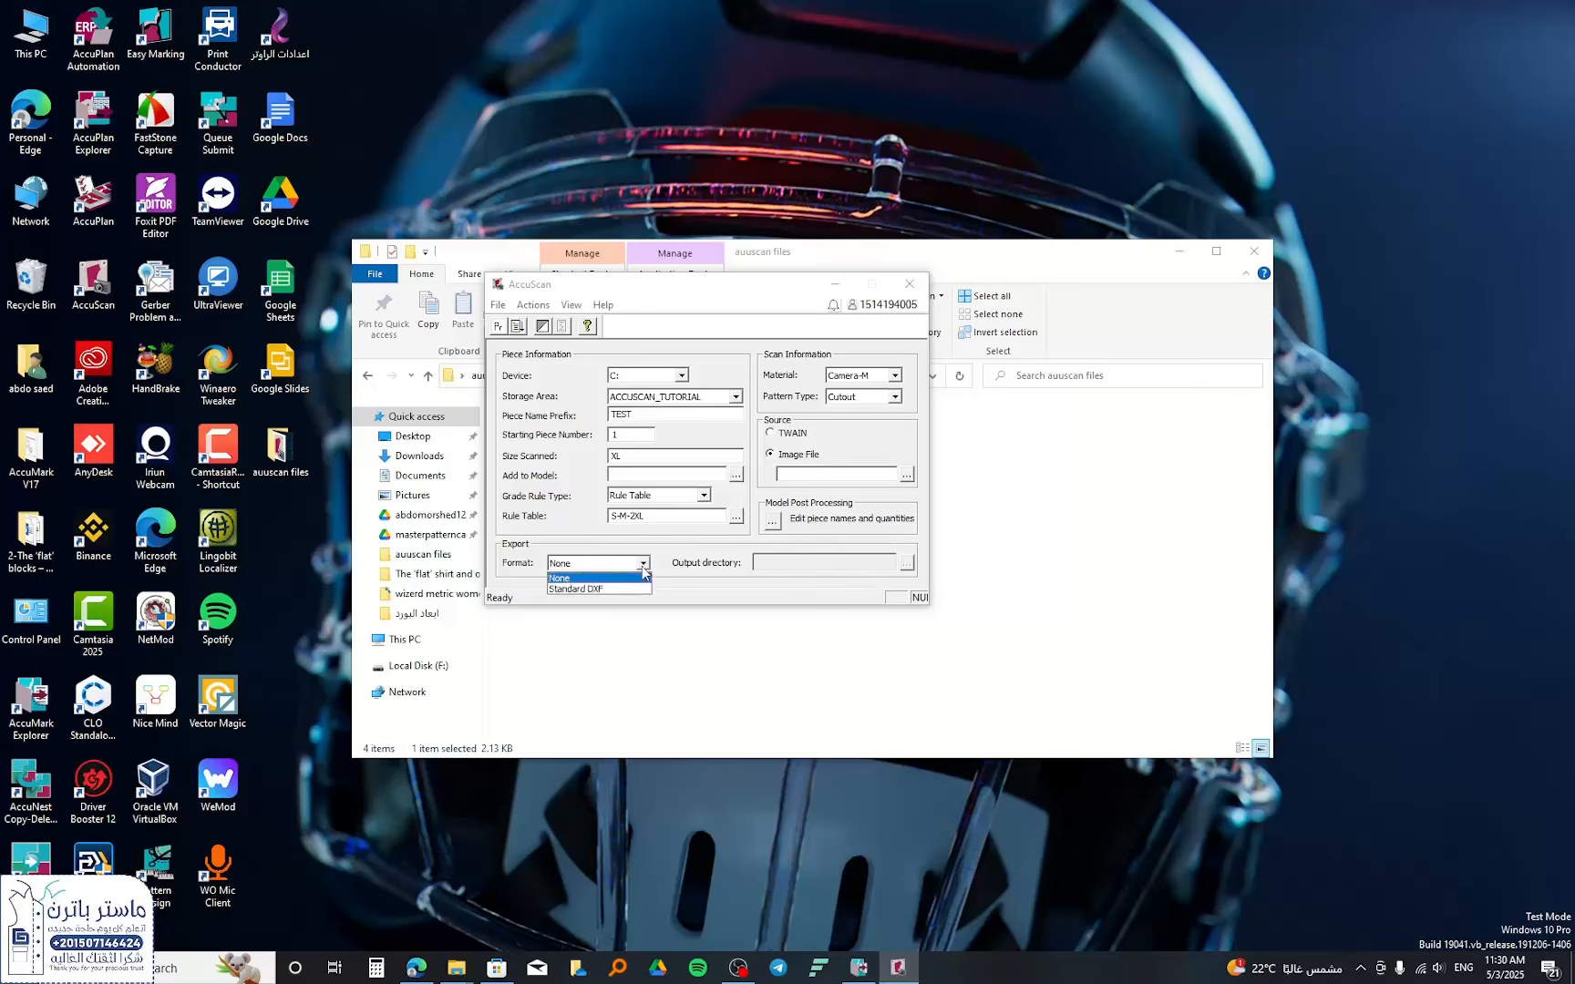
{"action": "left_click", "coordinate": [598, 590]}
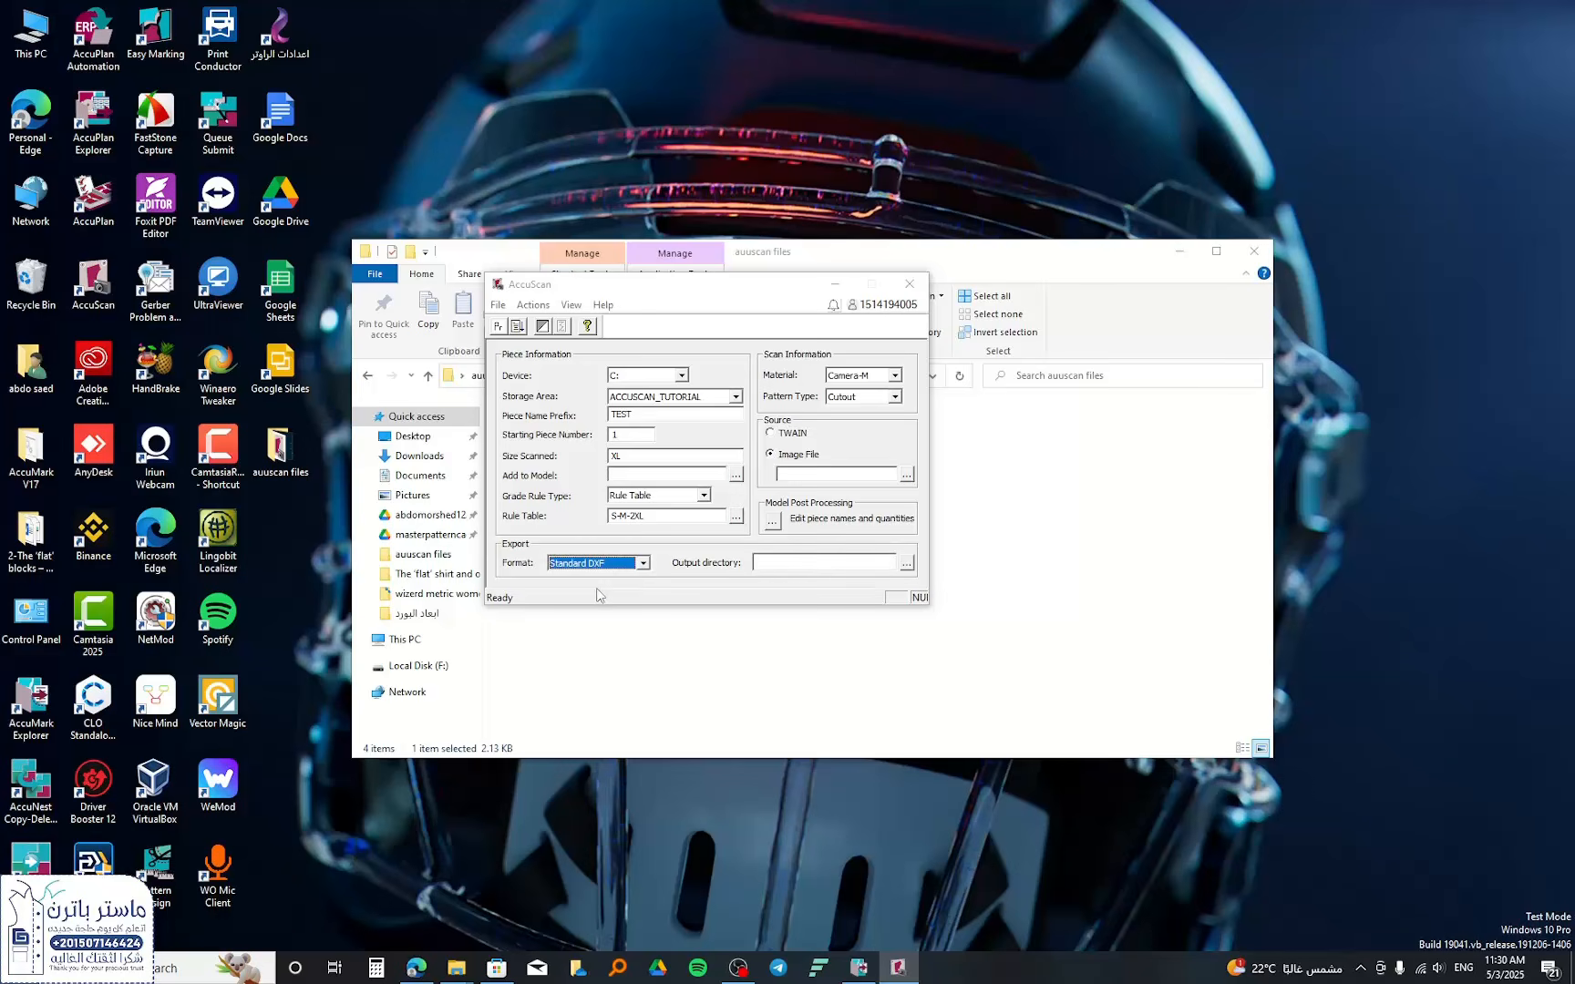
{"action": "left_click", "coordinate": [907, 565]}
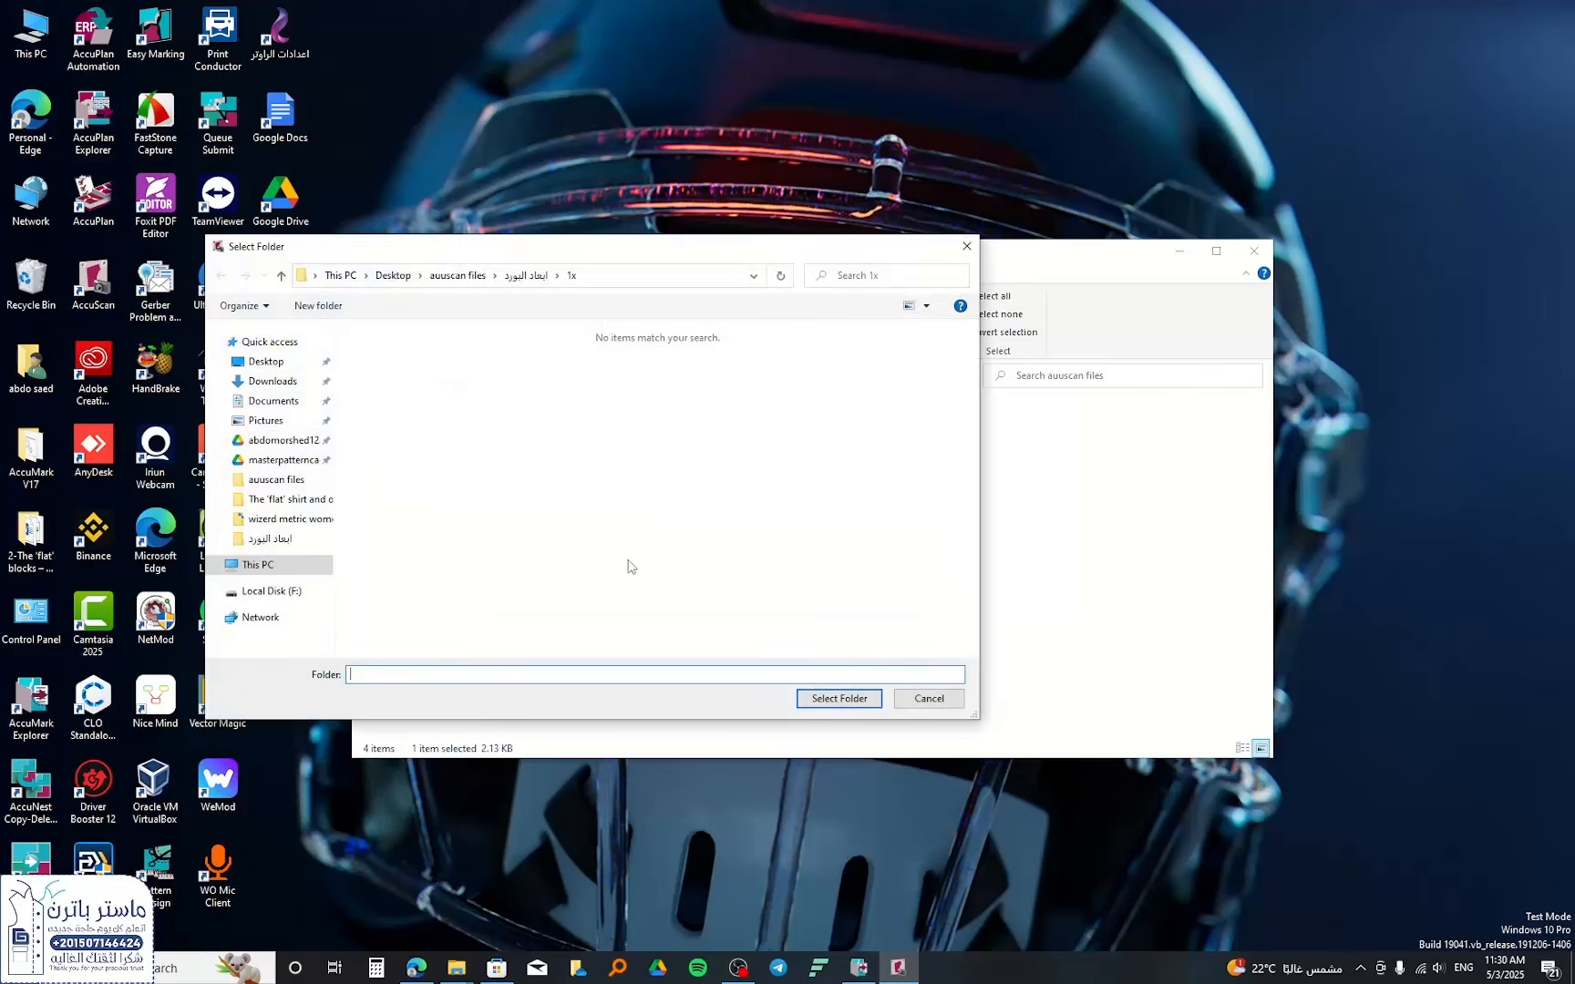
{"action": "left_click", "coordinate": [455, 275]}
{"action": "left_click", "coordinate": [877, 700]}
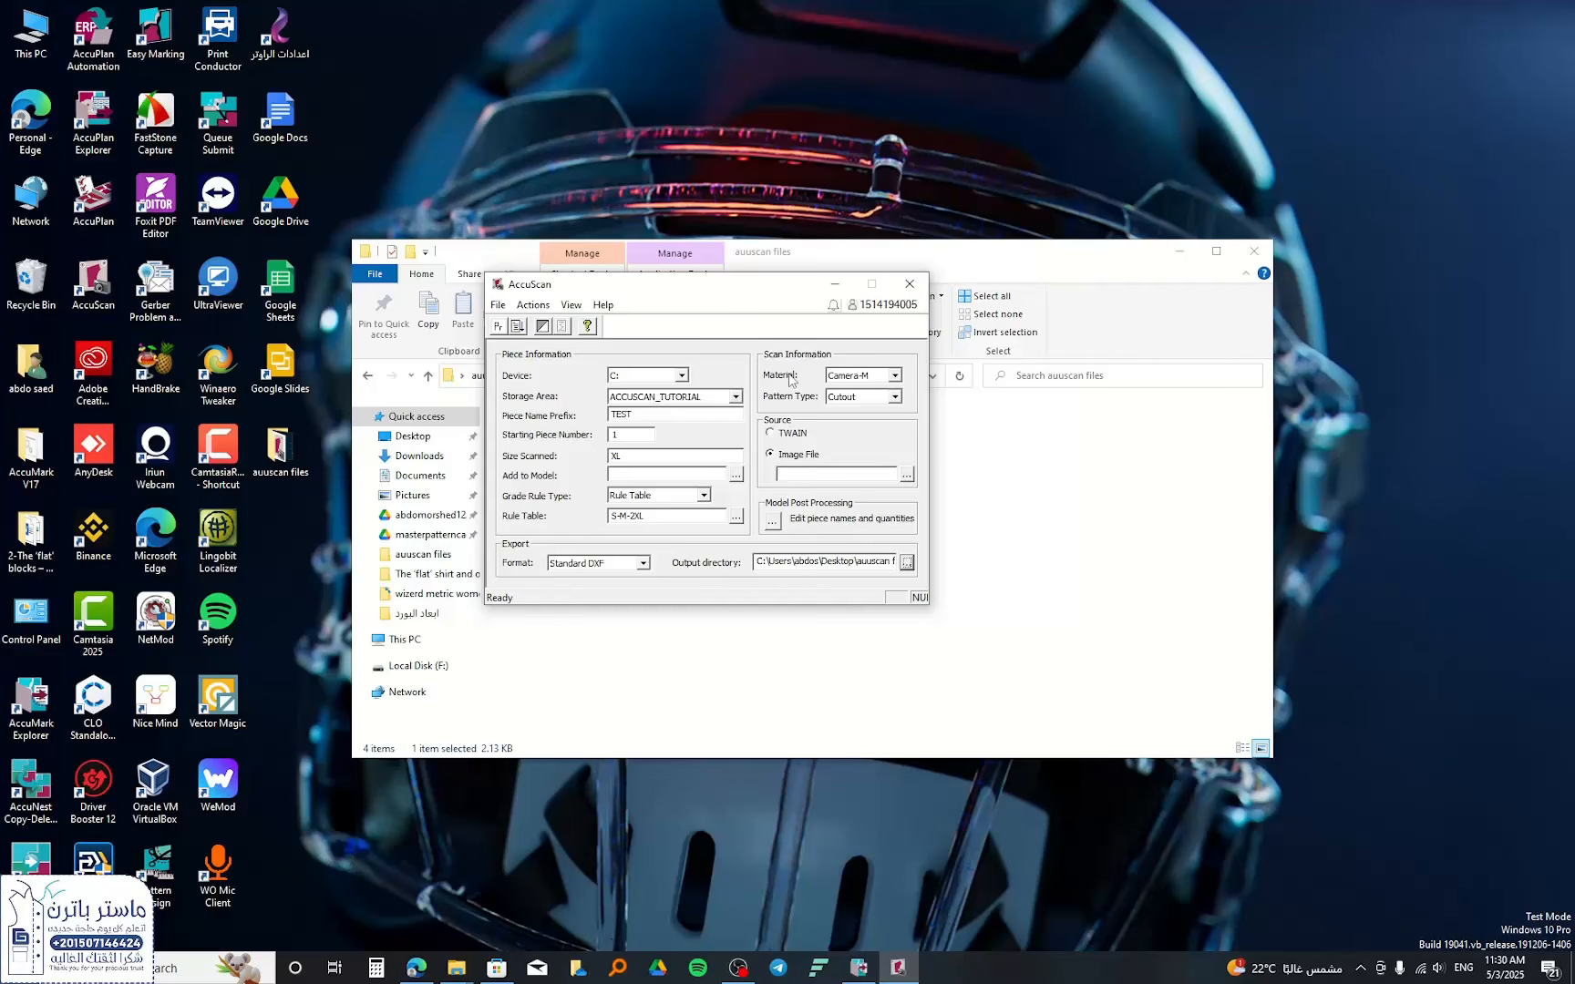
- Look over the material choices and open the AccuScan scan options dialog
{"action": "left_click", "coordinate": [845, 375]}
{"action": "left_click", "coordinate": [845, 375]}
{"action": "left_click", "coordinate": [536, 307]}
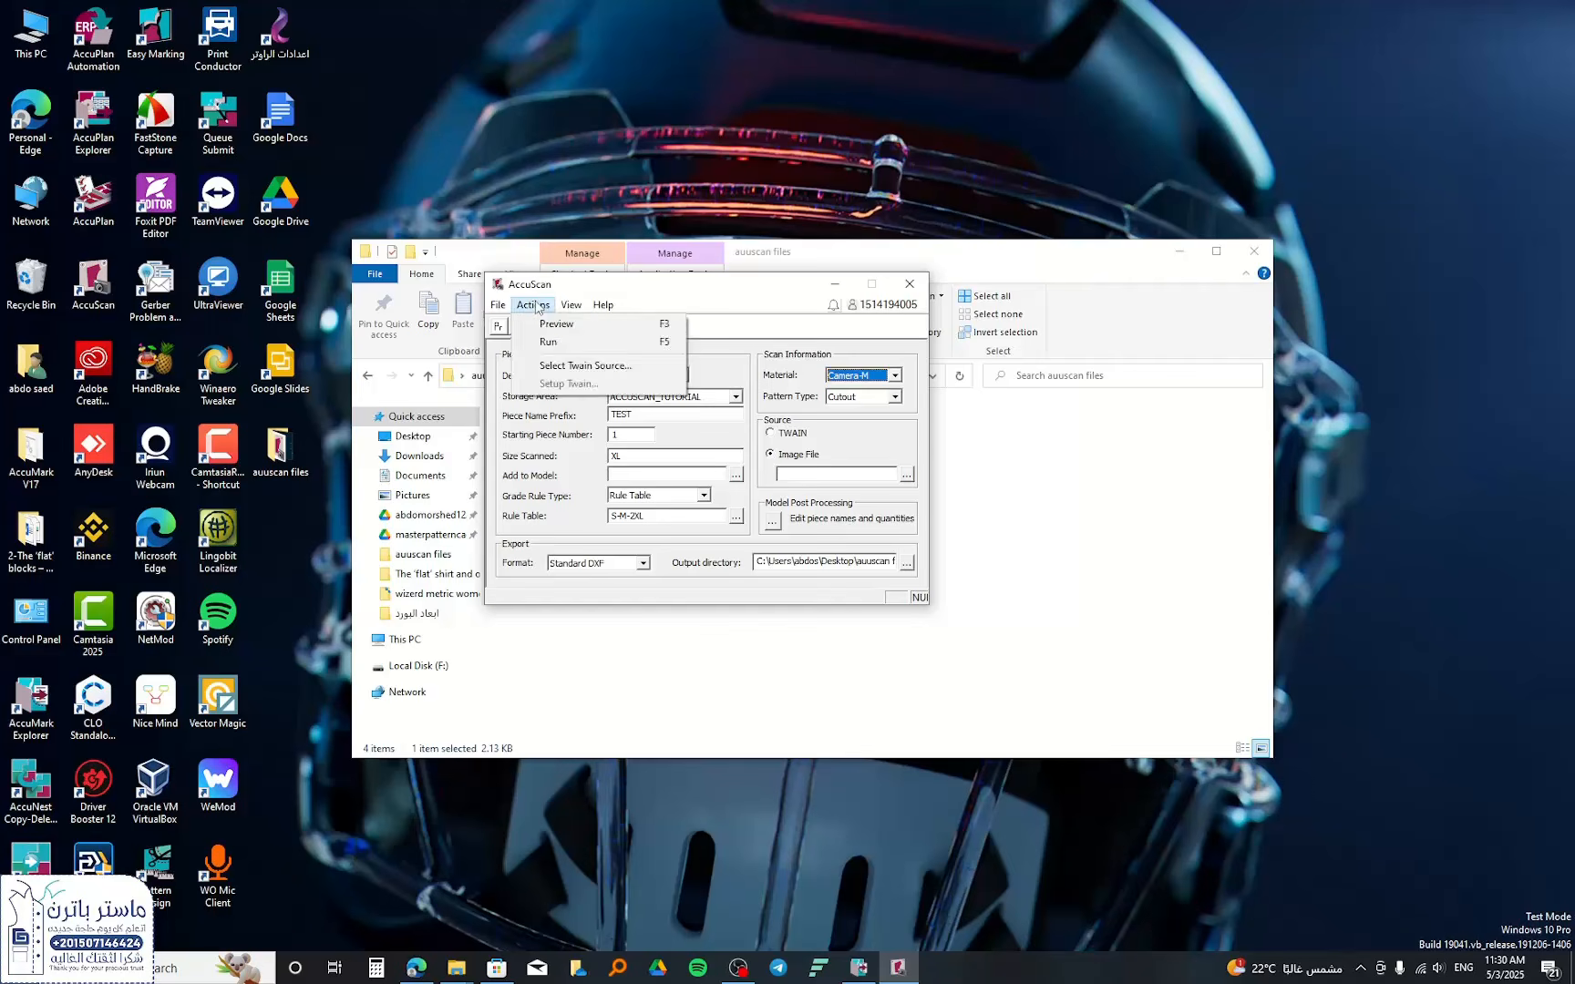
{"action": "left_click", "coordinate": [568, 307]}
{"action": "left_click", "coordinate": [571, 308]}
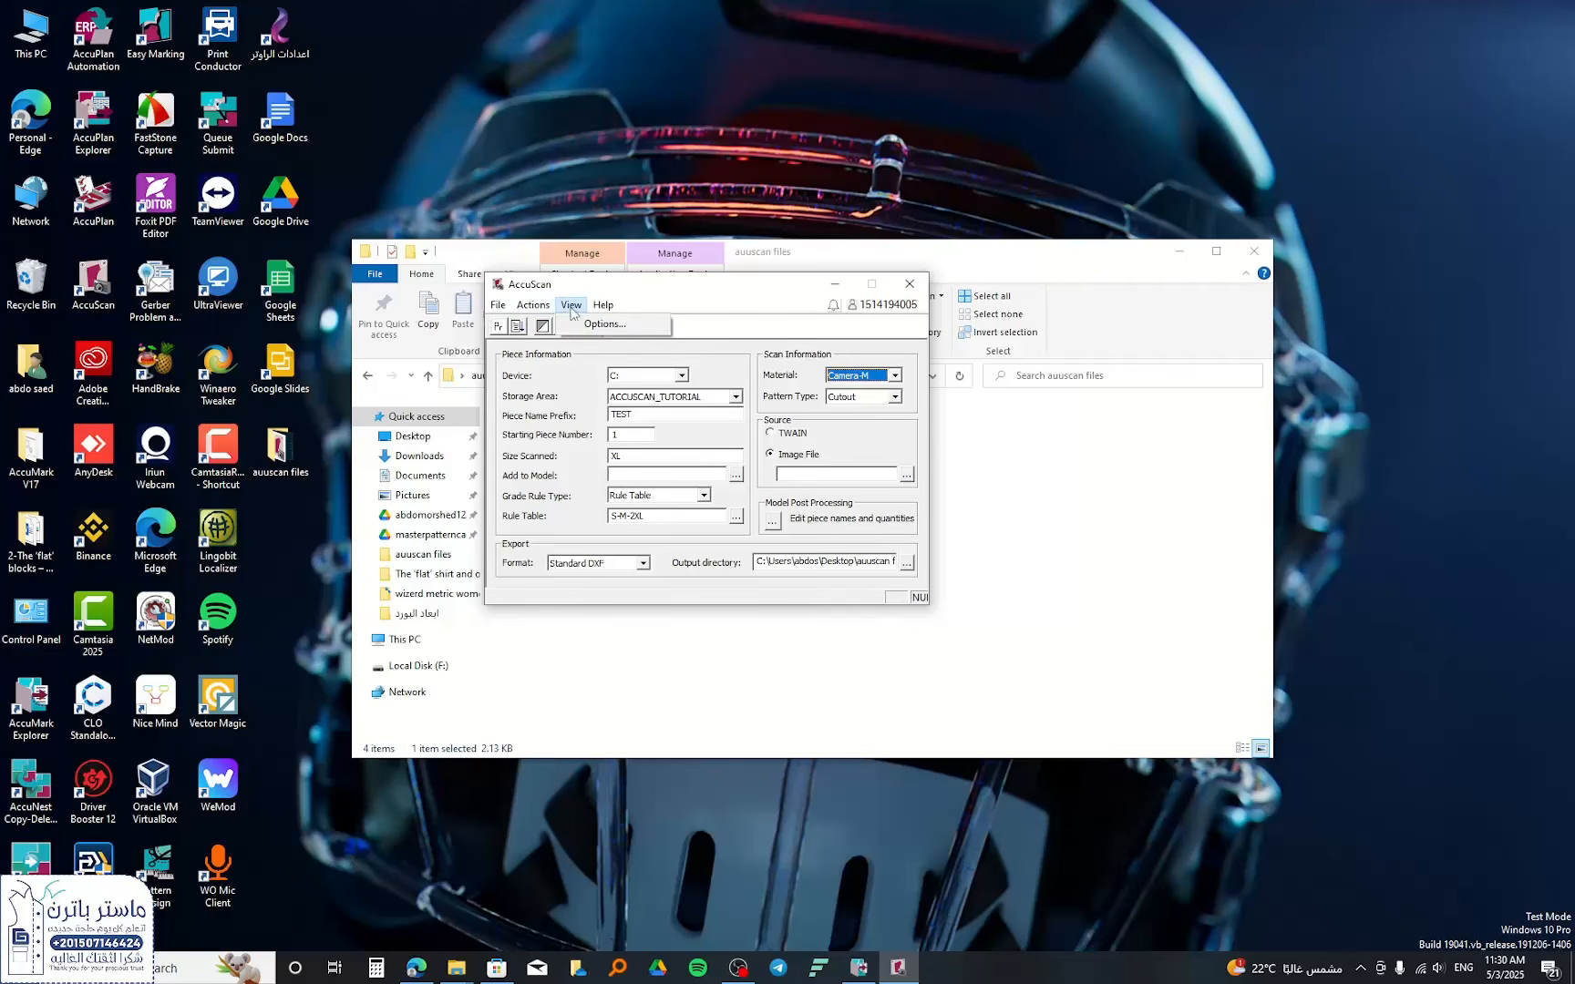
{"action": "left_click", "coordinate": [584, 328]}
{"action": "left_click_drag", "start_coordinate": [649, 280], "coordinate": [693, 241]}
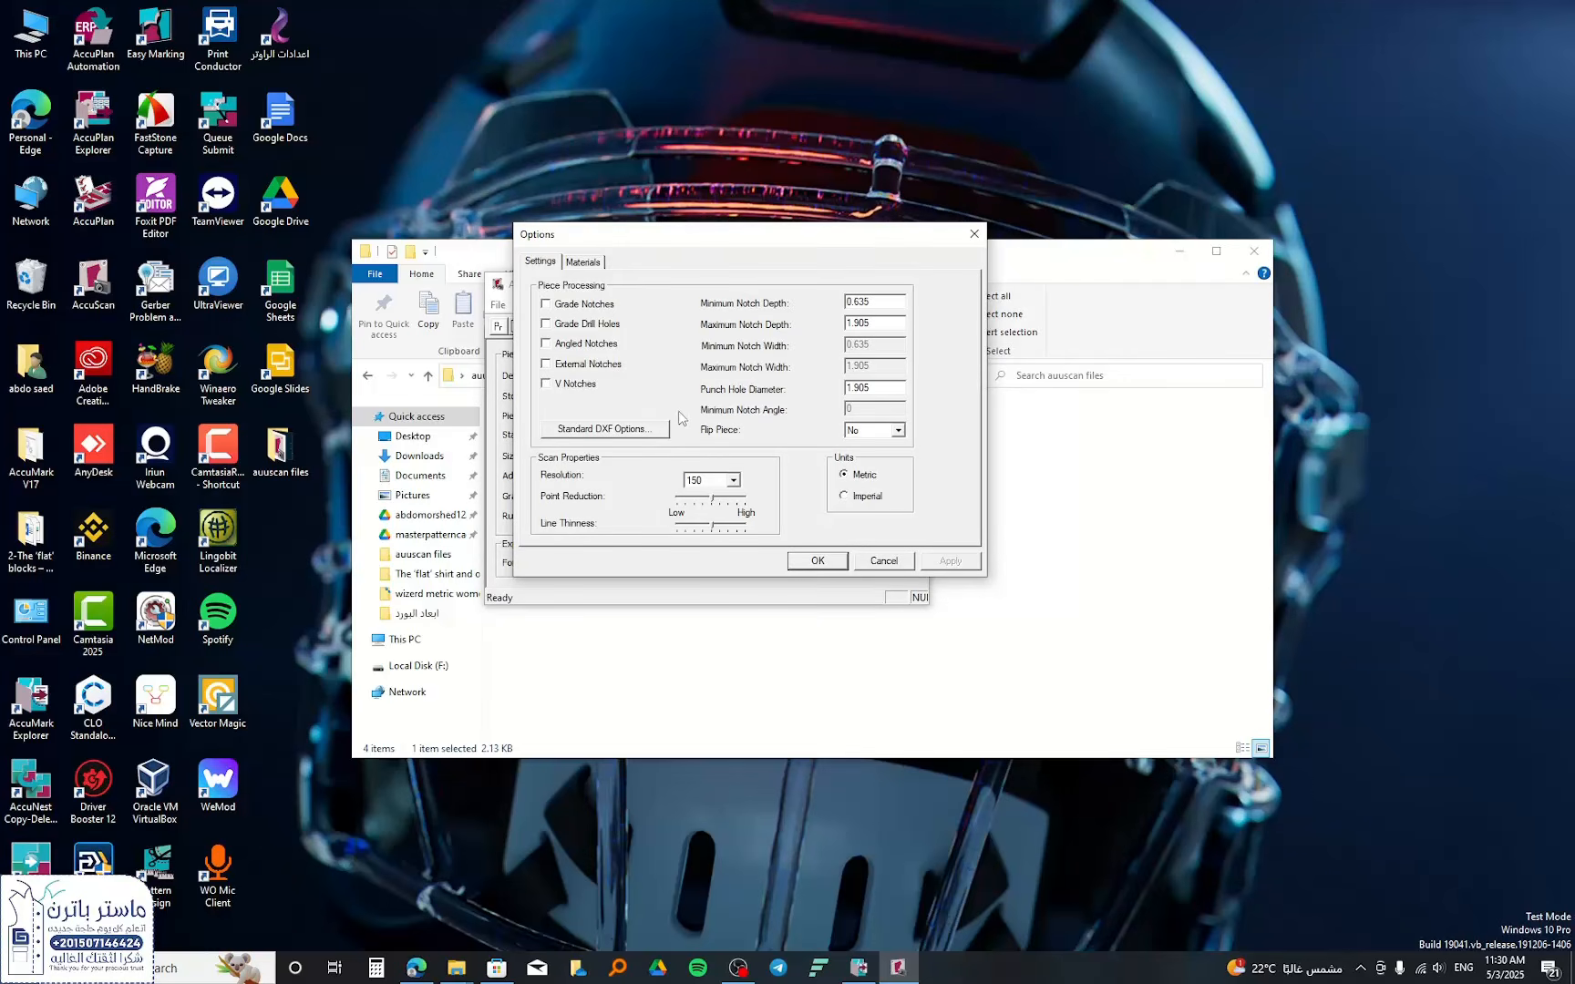
- Switch the measurement units to Imperial and back to Metric
{"action": "left_click", "coordinate": [854, 498]}
{"action": "left_click", "coordinate": [859, 476]}
{"action": "left_click", "coordinate": [858, 495]}
{"action": "left_click", "coordinate": [860, 478]}
- Start defining a new scan material named master-sca with the type Cardboard
{"action": "left_click", "coordinate": [597, 264]}
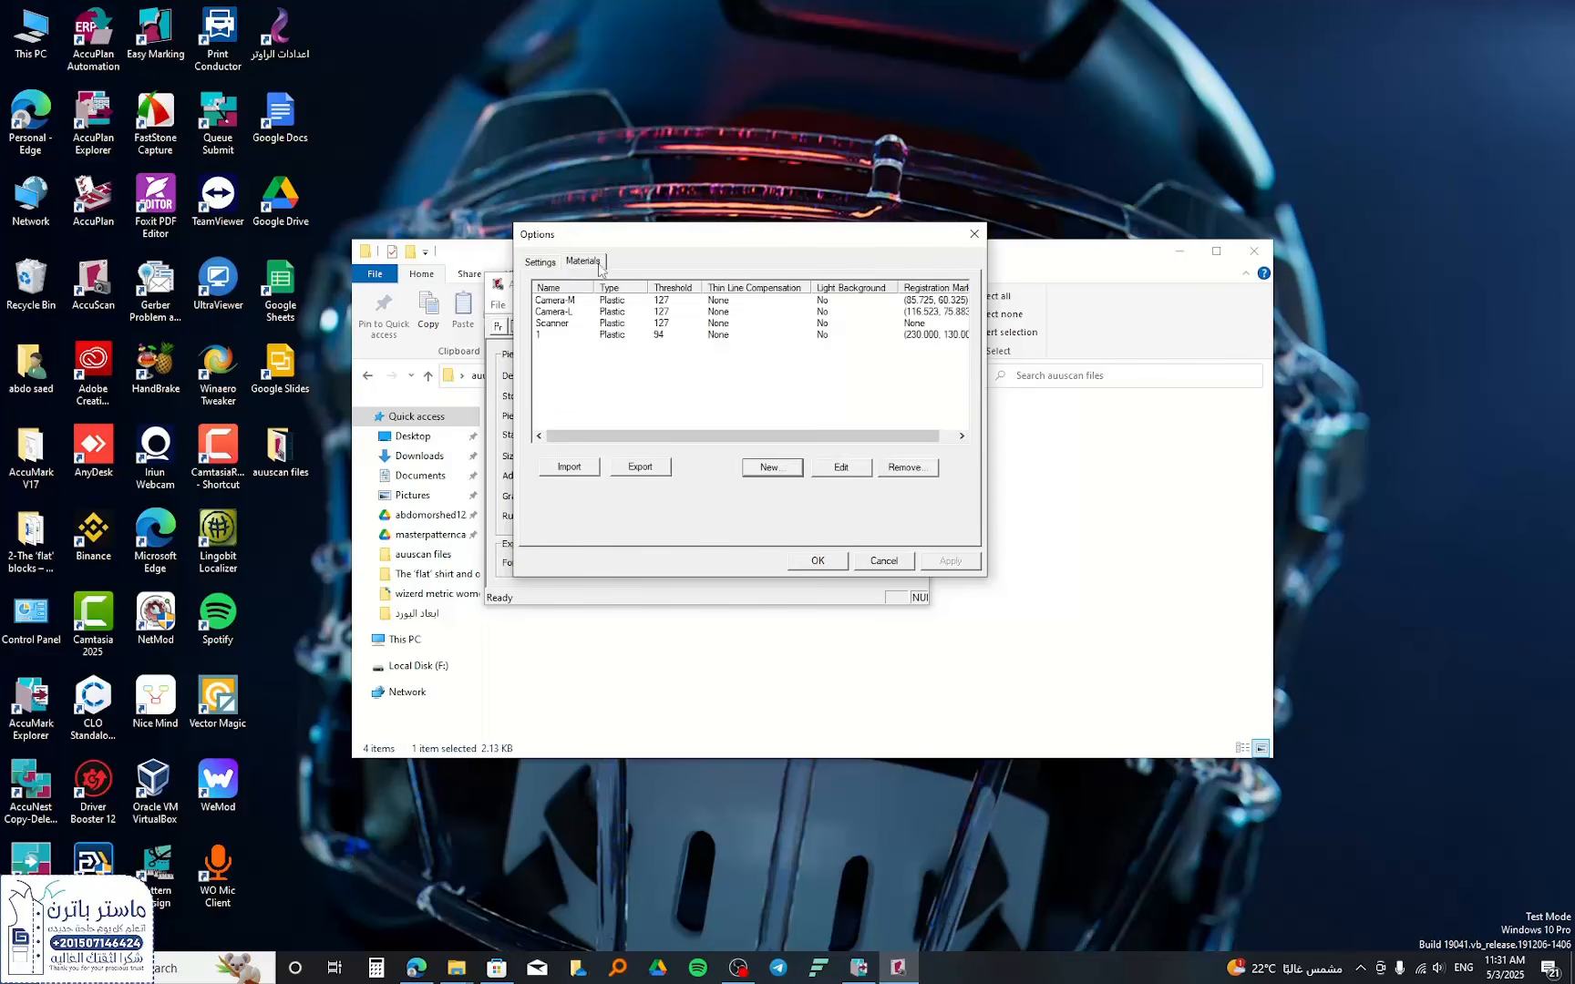
{"action": "left_click", "coordinate": [755, 466]}
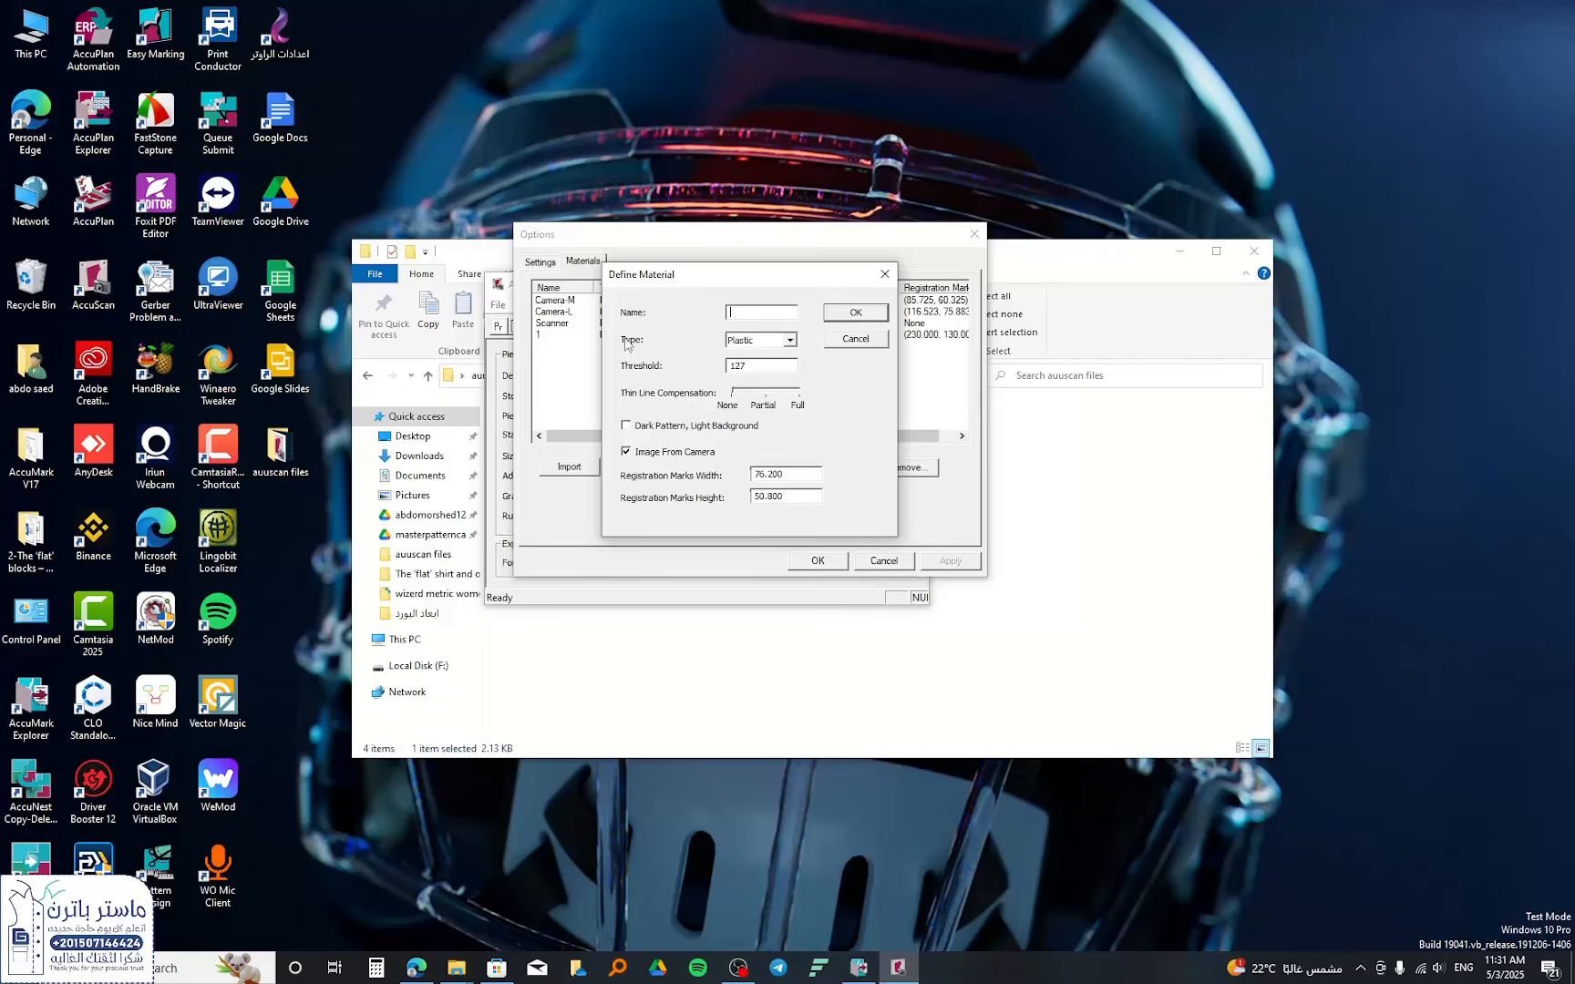
{"action": "left_click", "coordinate": [757, 314]}
{"action": "type", "text": "am=="}
{"action": "type", "text": "ter-sca"}
{"action": "left_click", "coordinate": [790, 343]}
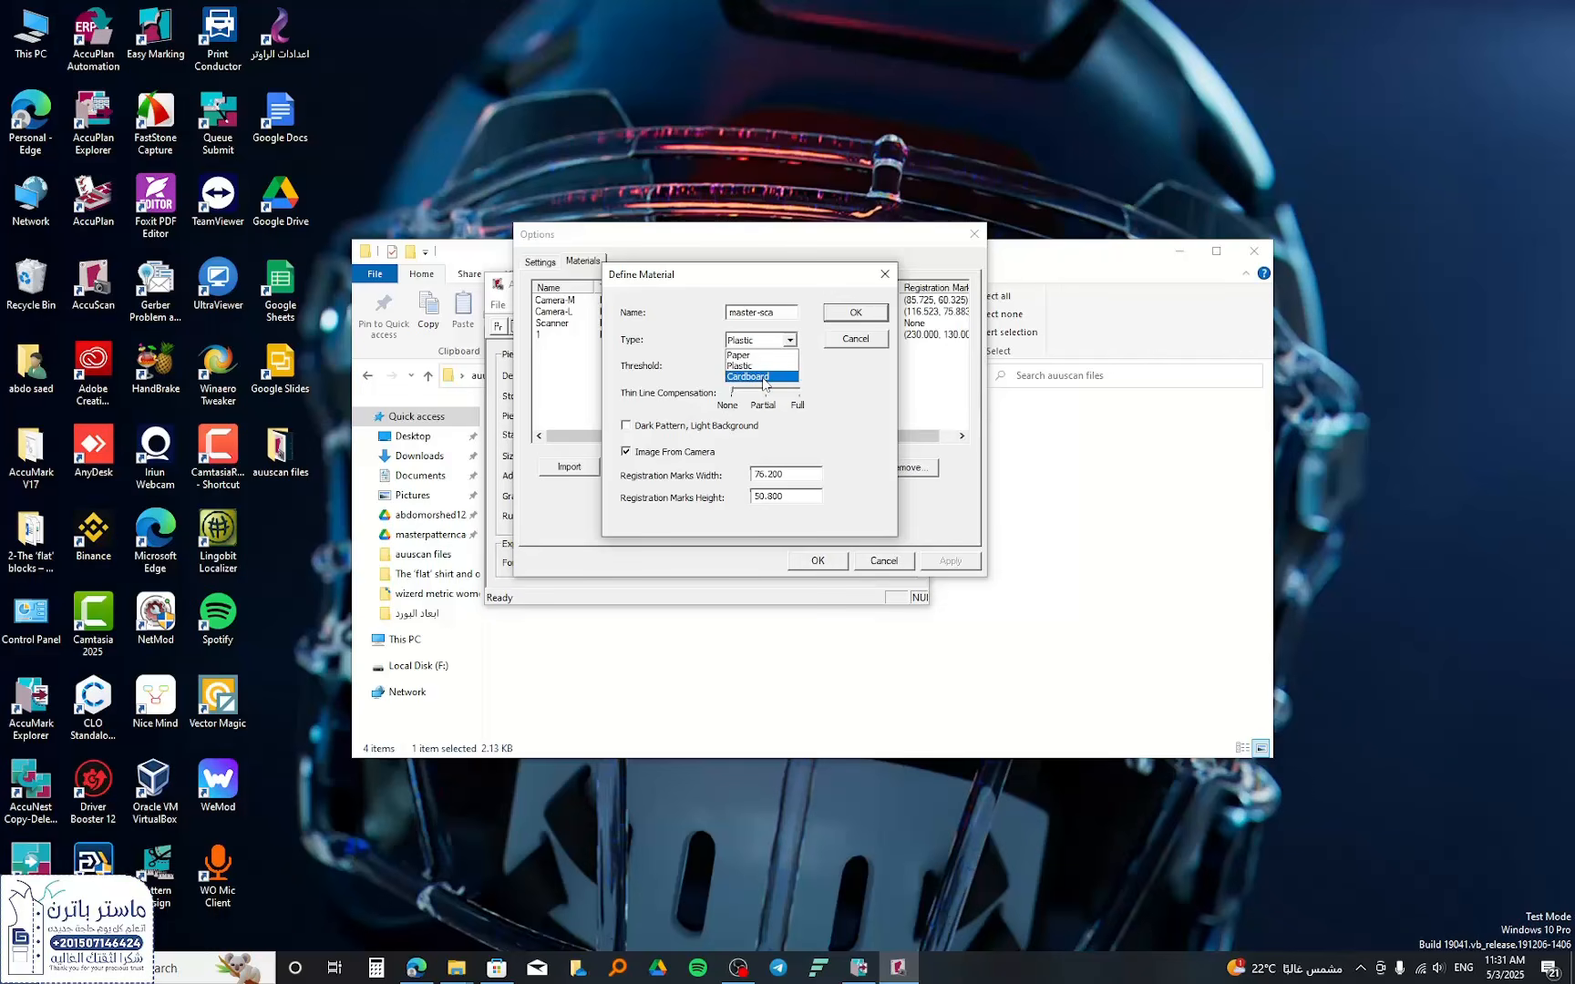
{"action": "left_click", "coordinate": [764, 377]}
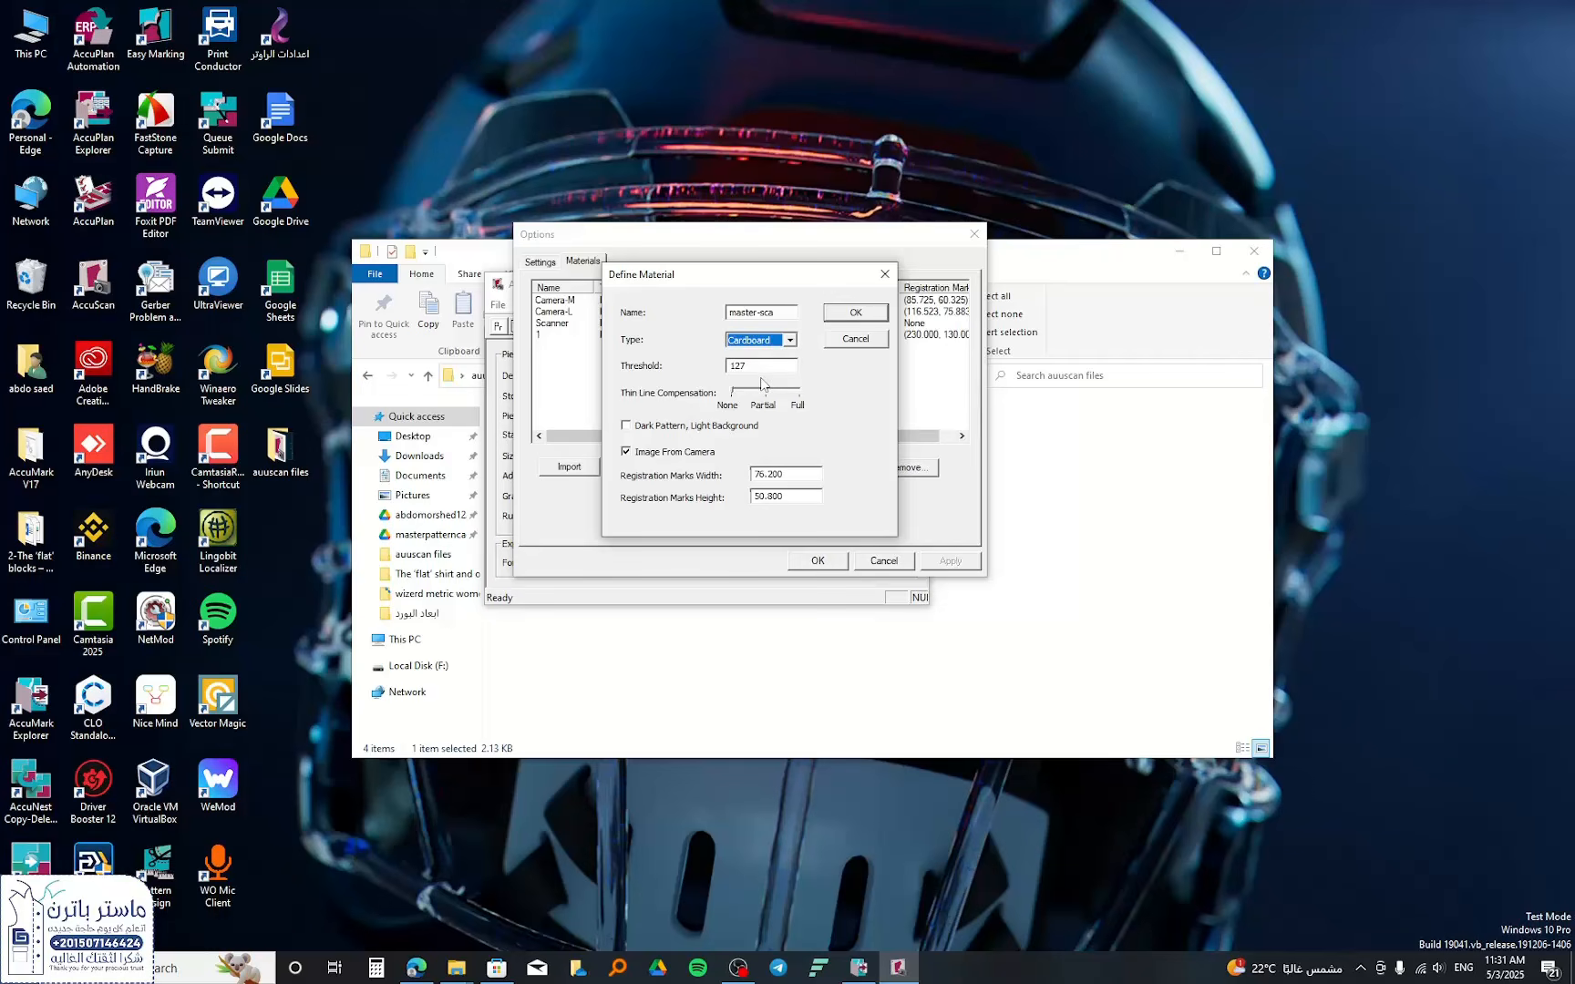
{"action": "double_click", "coordinate": [735, 368]}
{"action": "left_click", "coordinate": [641, 429]}
{"action": "left_click", "coordinate": [642, 429]}
- Move the material definition dialog aside and check the 92×60(100×70) board PDF in the ابعاد البورد folder for its registration marks
{"action": "left_click_drag", "start_coordinate": [698, 284], "coordinate": [1107, 257]}
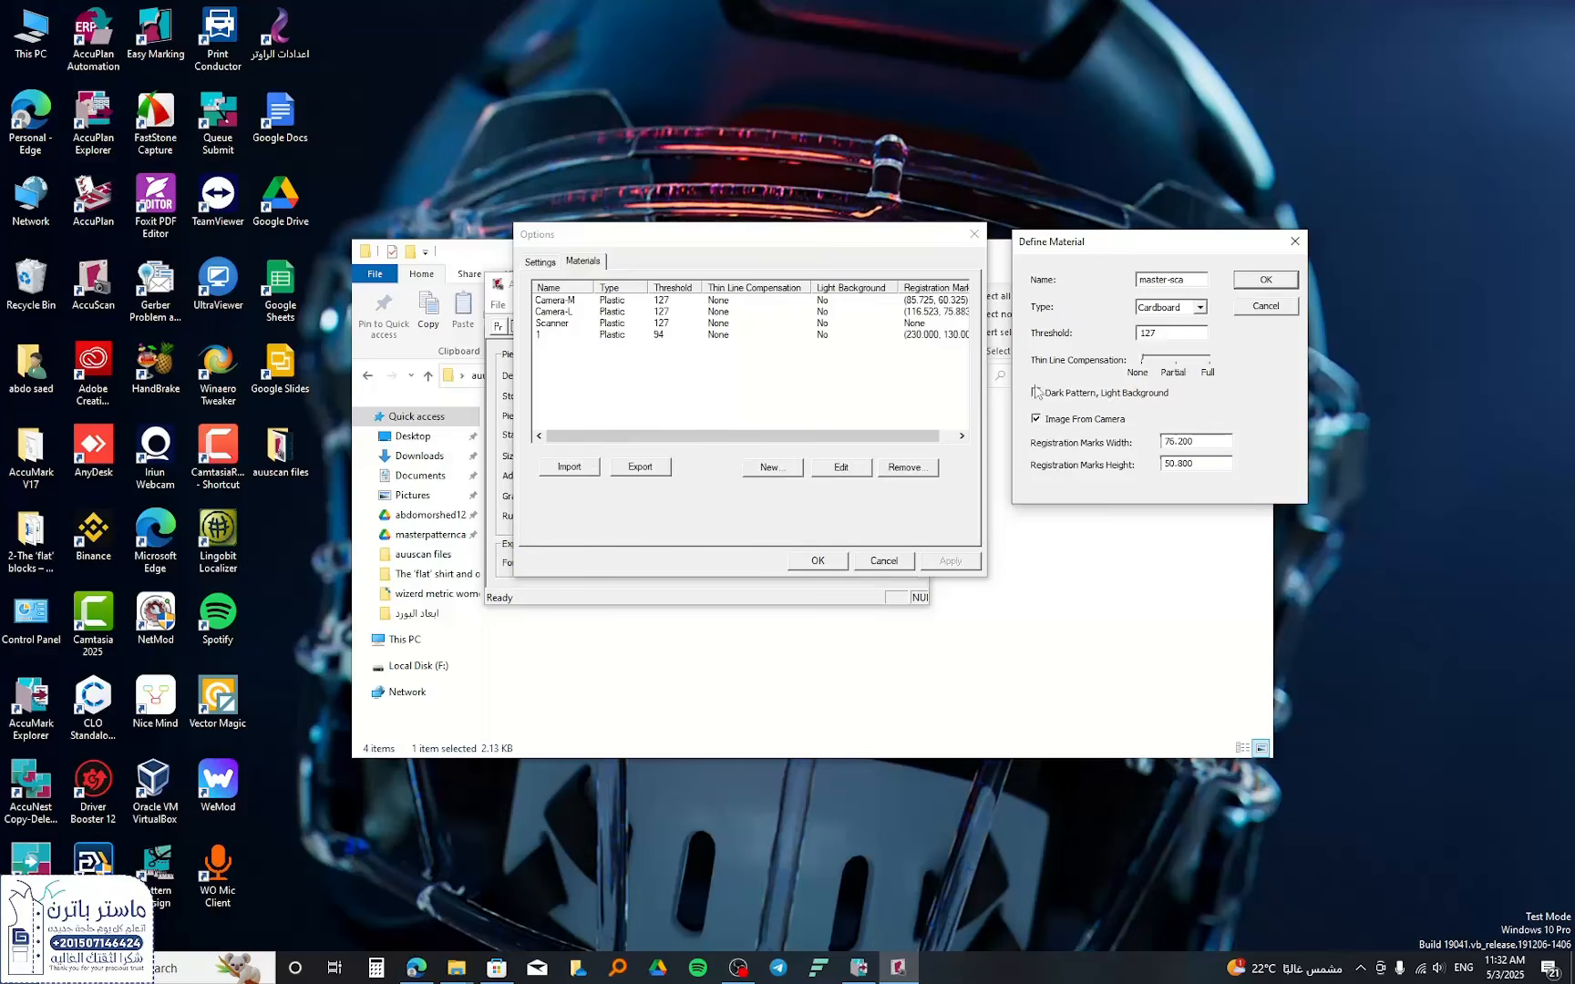
{"action": "left_click", "coordinate": [638, 638]}
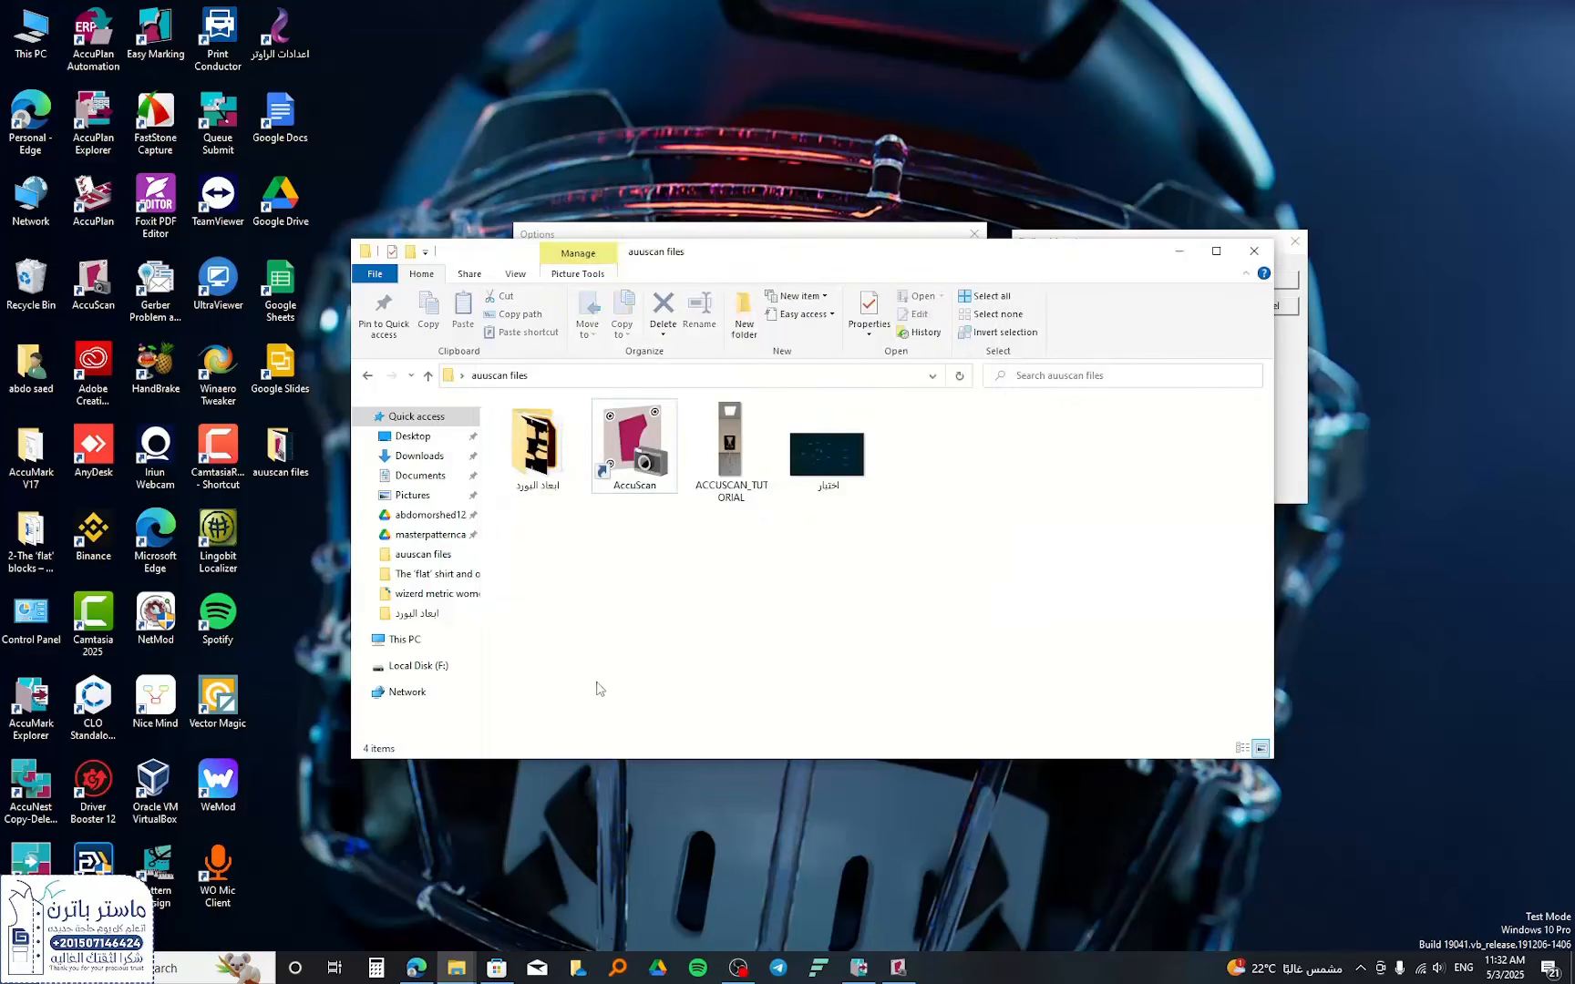
{"action": "double_click", "coordinate": [536, 445]}
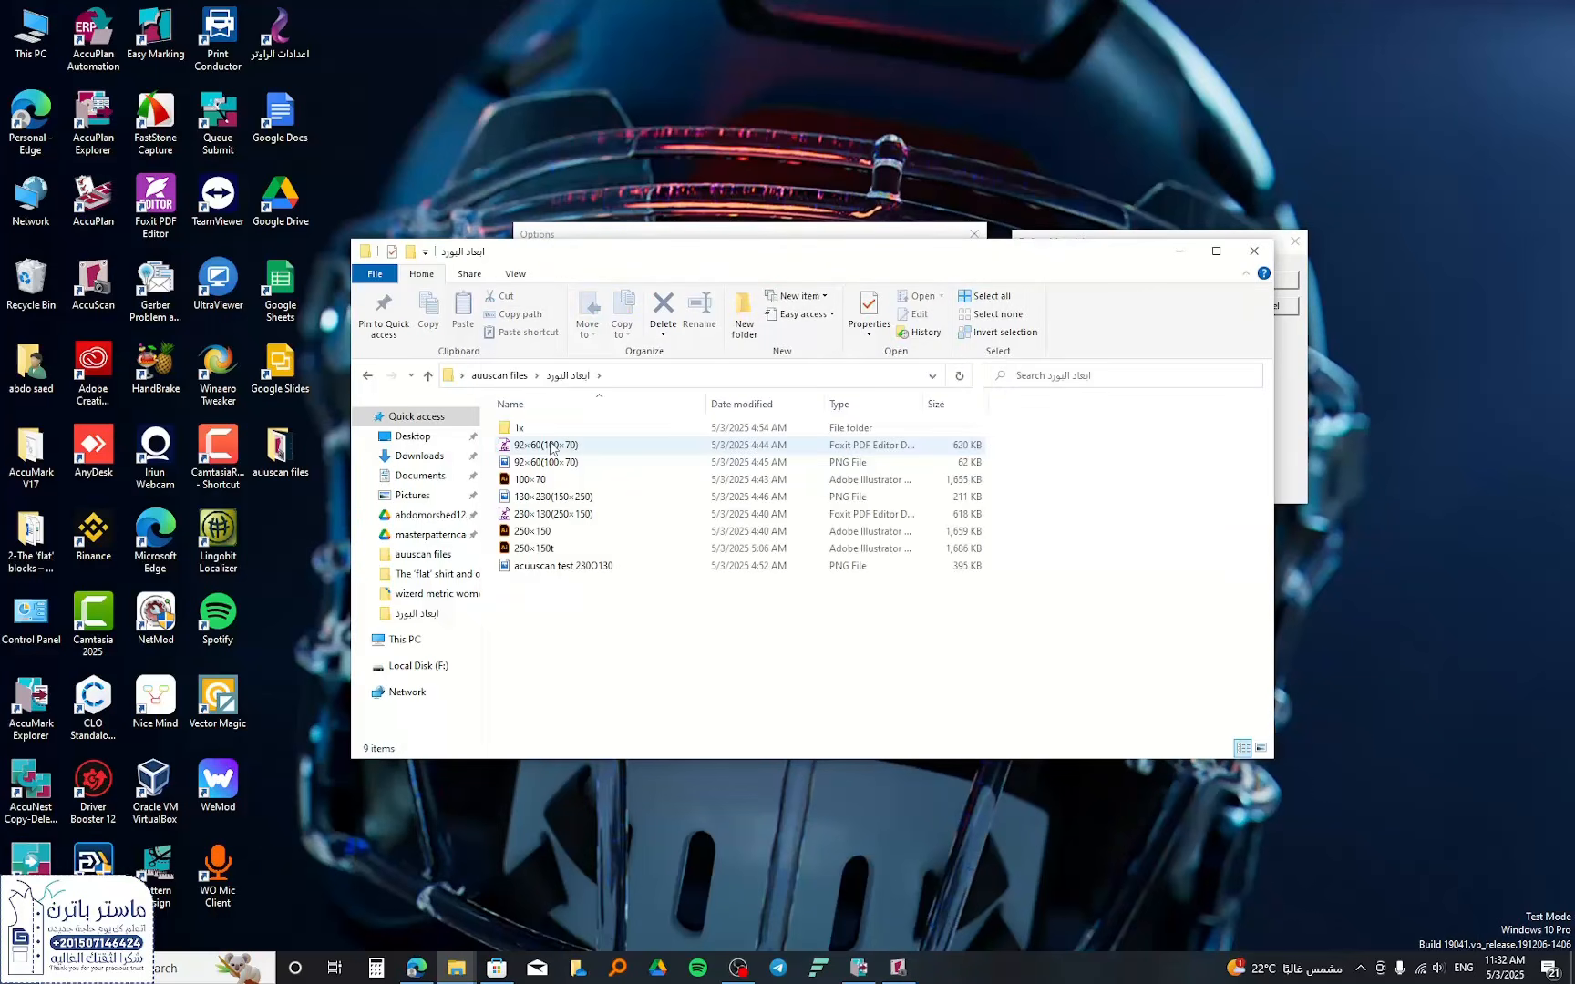
{"action": "left_click", "coordinate": [550, 447]}
{"action": "key", "text": "space"}
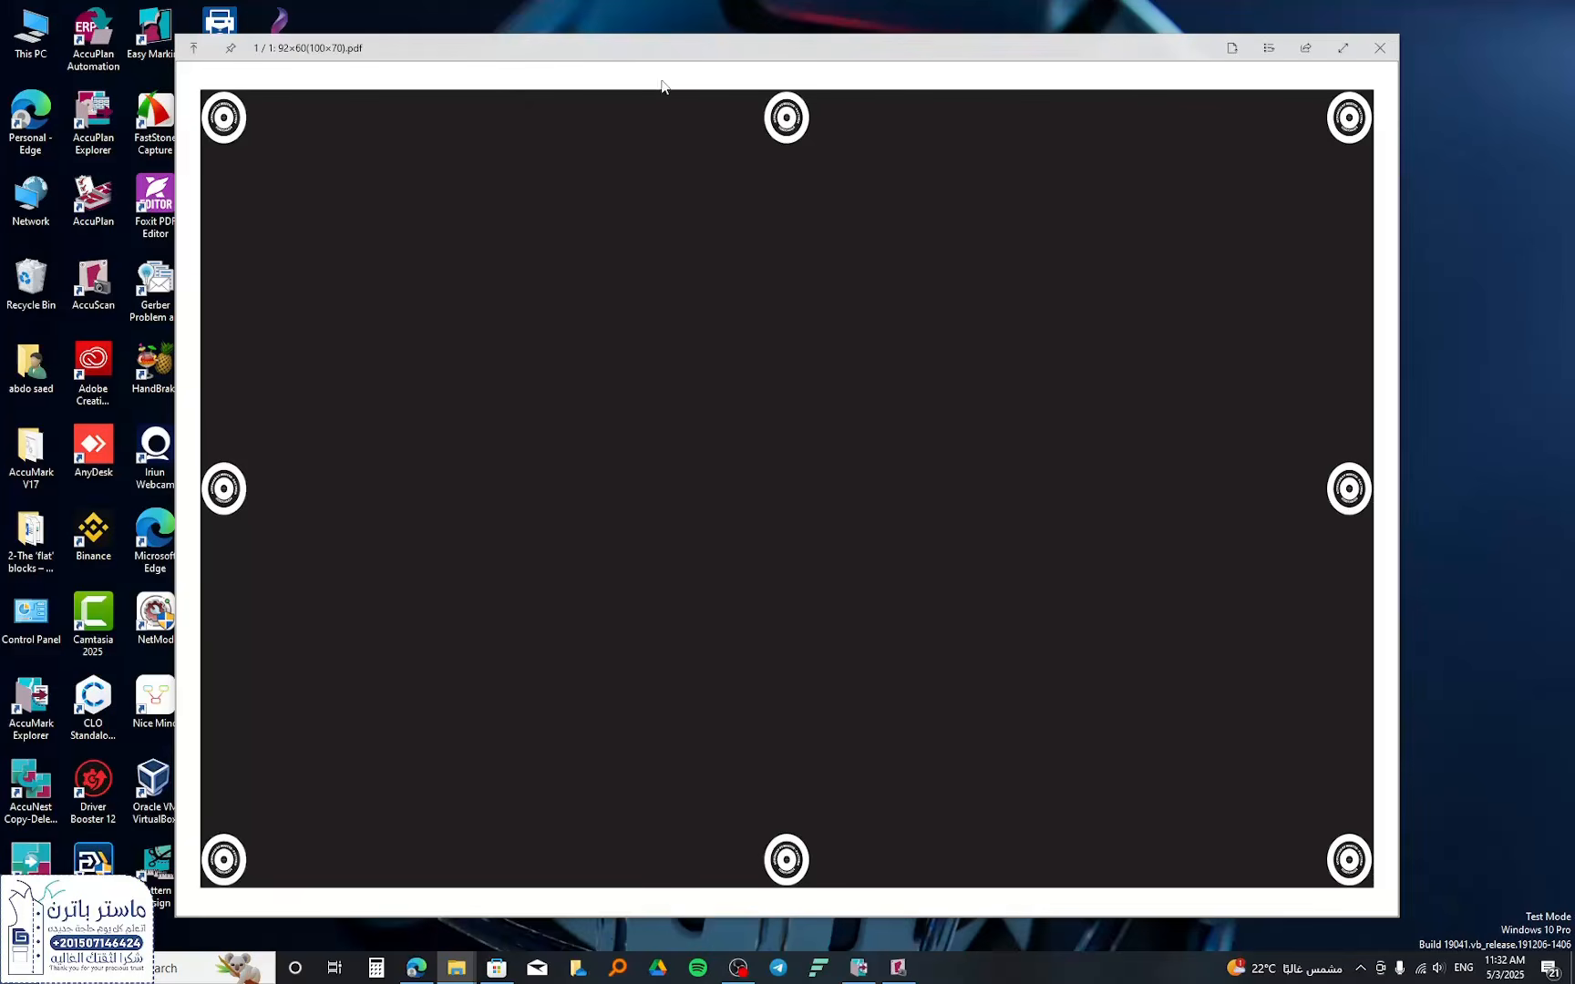
{"action": "left_click", "coordinate": [1390, 50]}
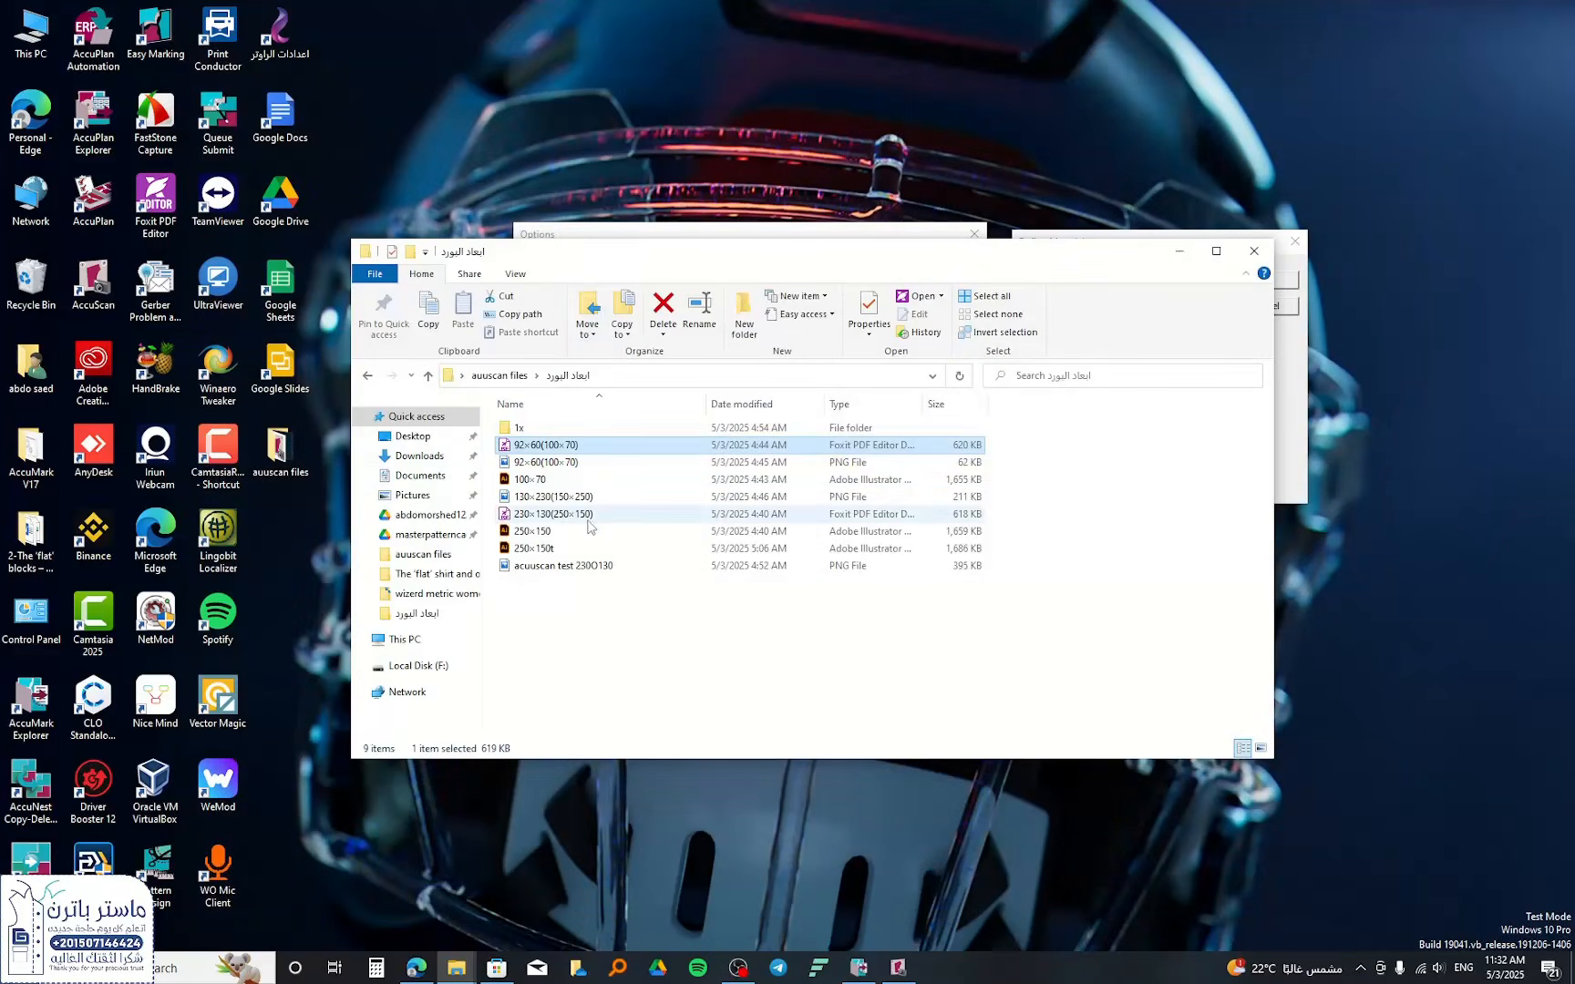
- Following the 230×130(250×150) board PDF, set the master-sca material's registration marks width to 230 and height to 130, and save the material
{"action": "left_click", "coordinate": [525, 516]}
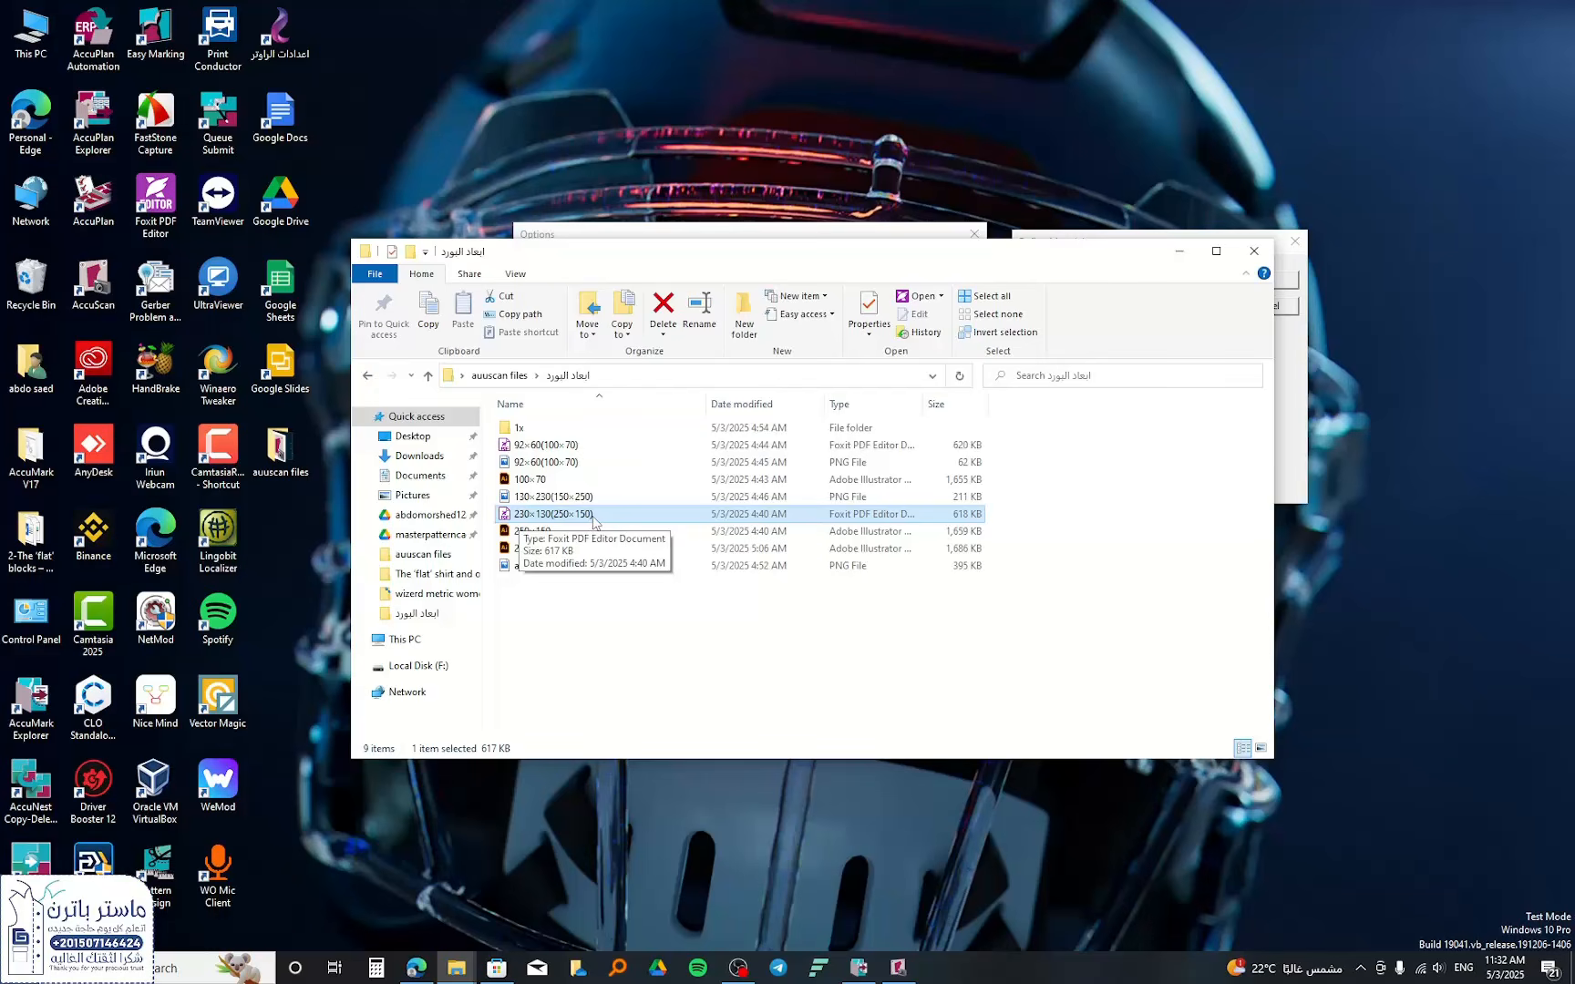
{"action": "left_click", "coordinate": [545, 516]}
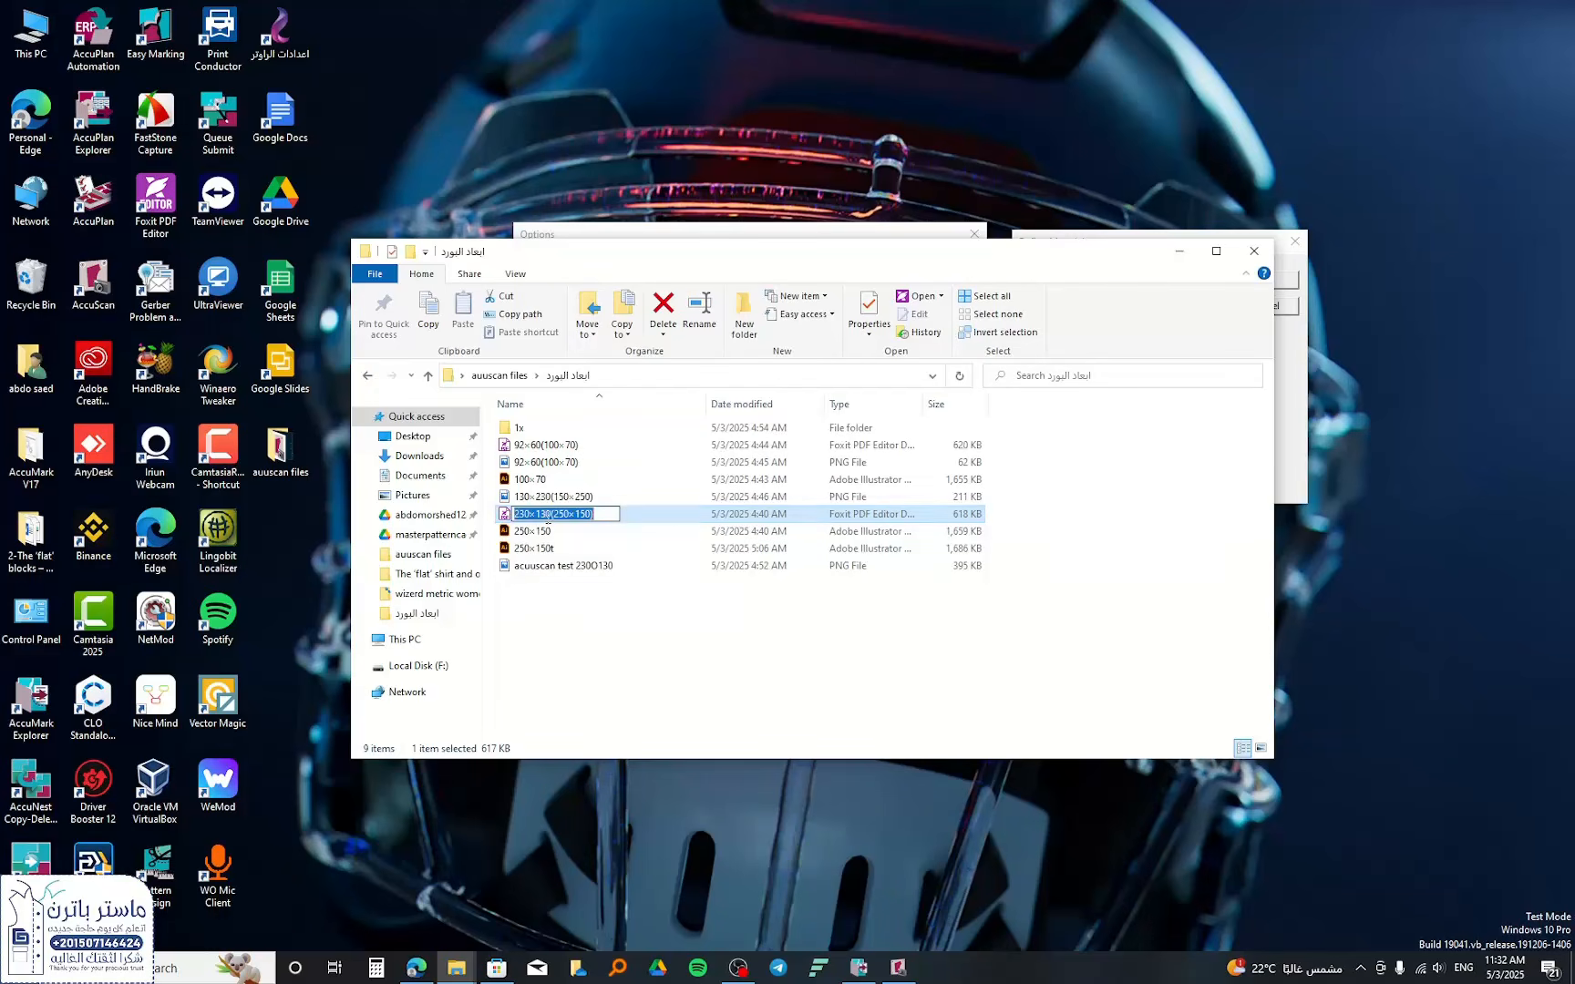
{"action": "left_click", "coordinate": [709, 235]}
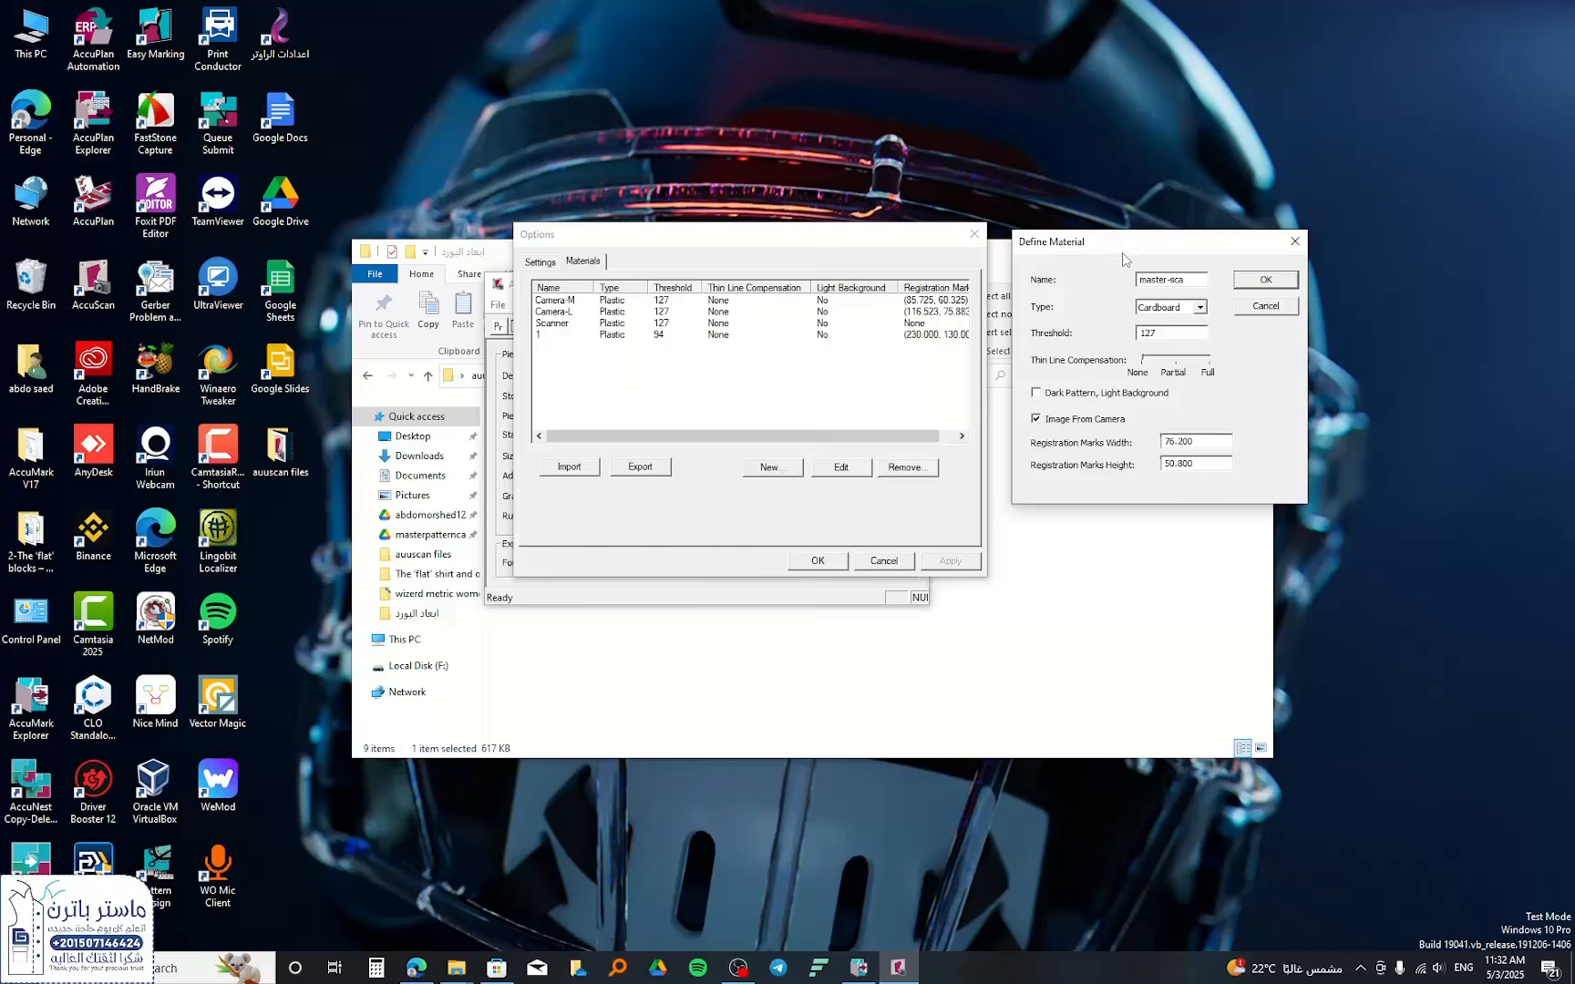
{"action": "left_click_drag", "start_coordinate": [1123, 259], "coordinate": [860, 303]}
{"action": "double_click", "coordinate": [928, 483]}
{"action": "left_click", "coordinate": [929, 483]}
{"action": "double_click", "coordinate": [929, 483]}
{"action": "type", "text": "230"}
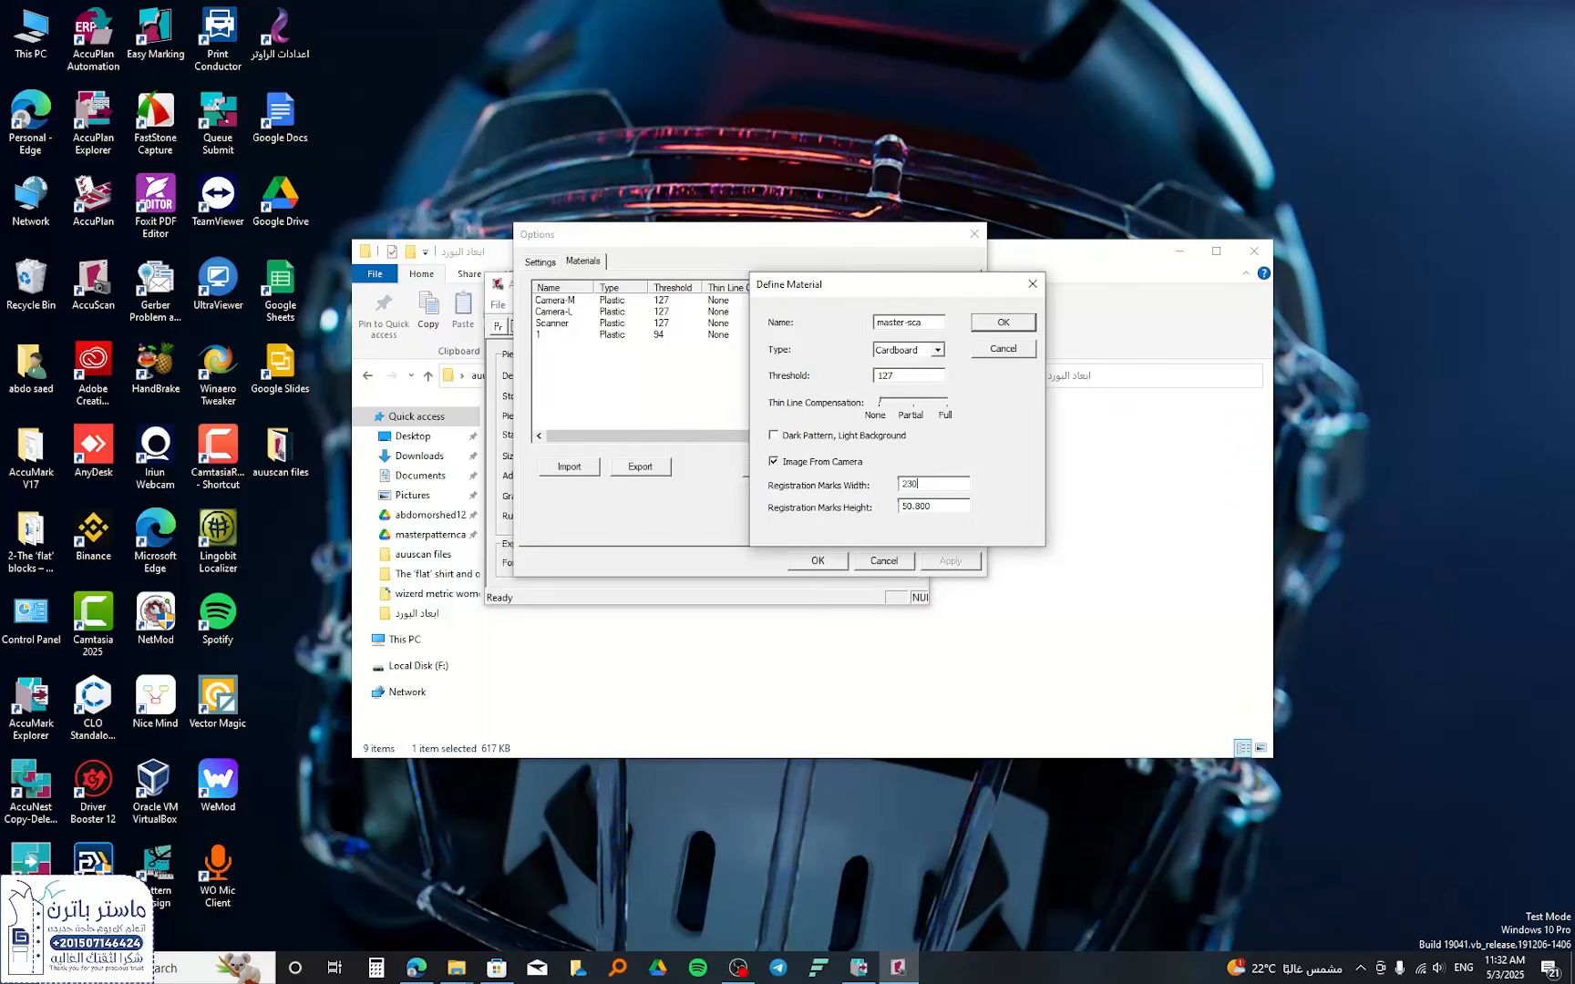
{"action": "double_click", "coordinate": [903, 507]}
{"action": "type", "text": "130"}
{"action": "left_click", "coordinate": [1003, 321]}
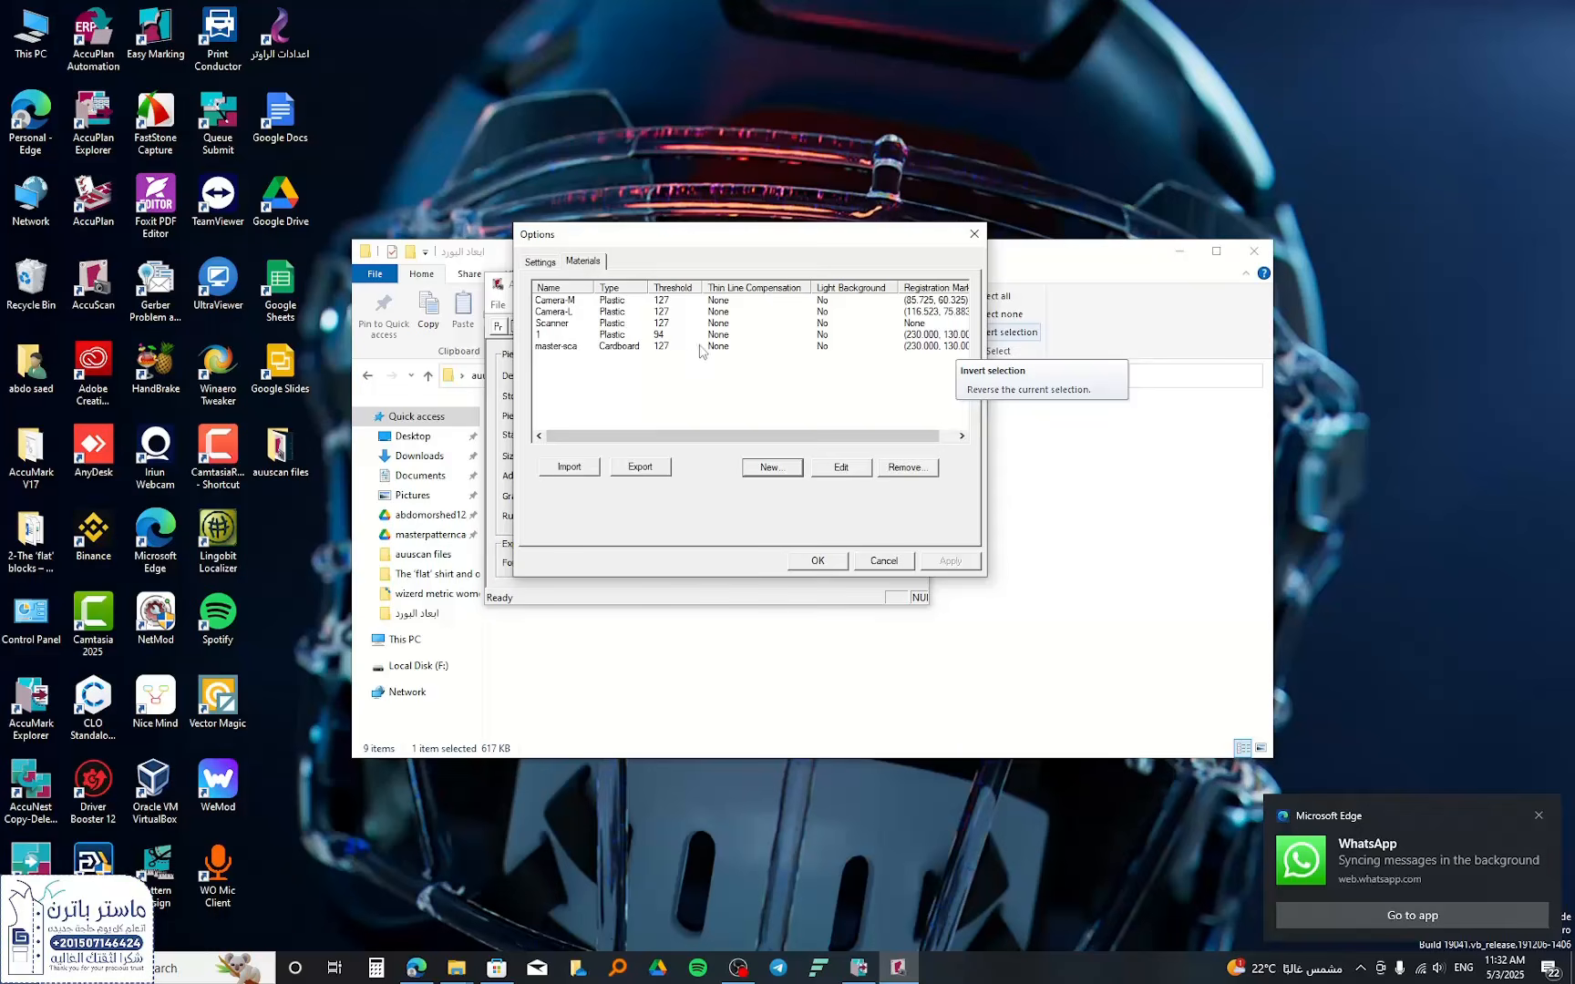
- Accept the scan options and choose master-sca as the scan material
{"action": "left_click", "coordinate": [835, 560]}
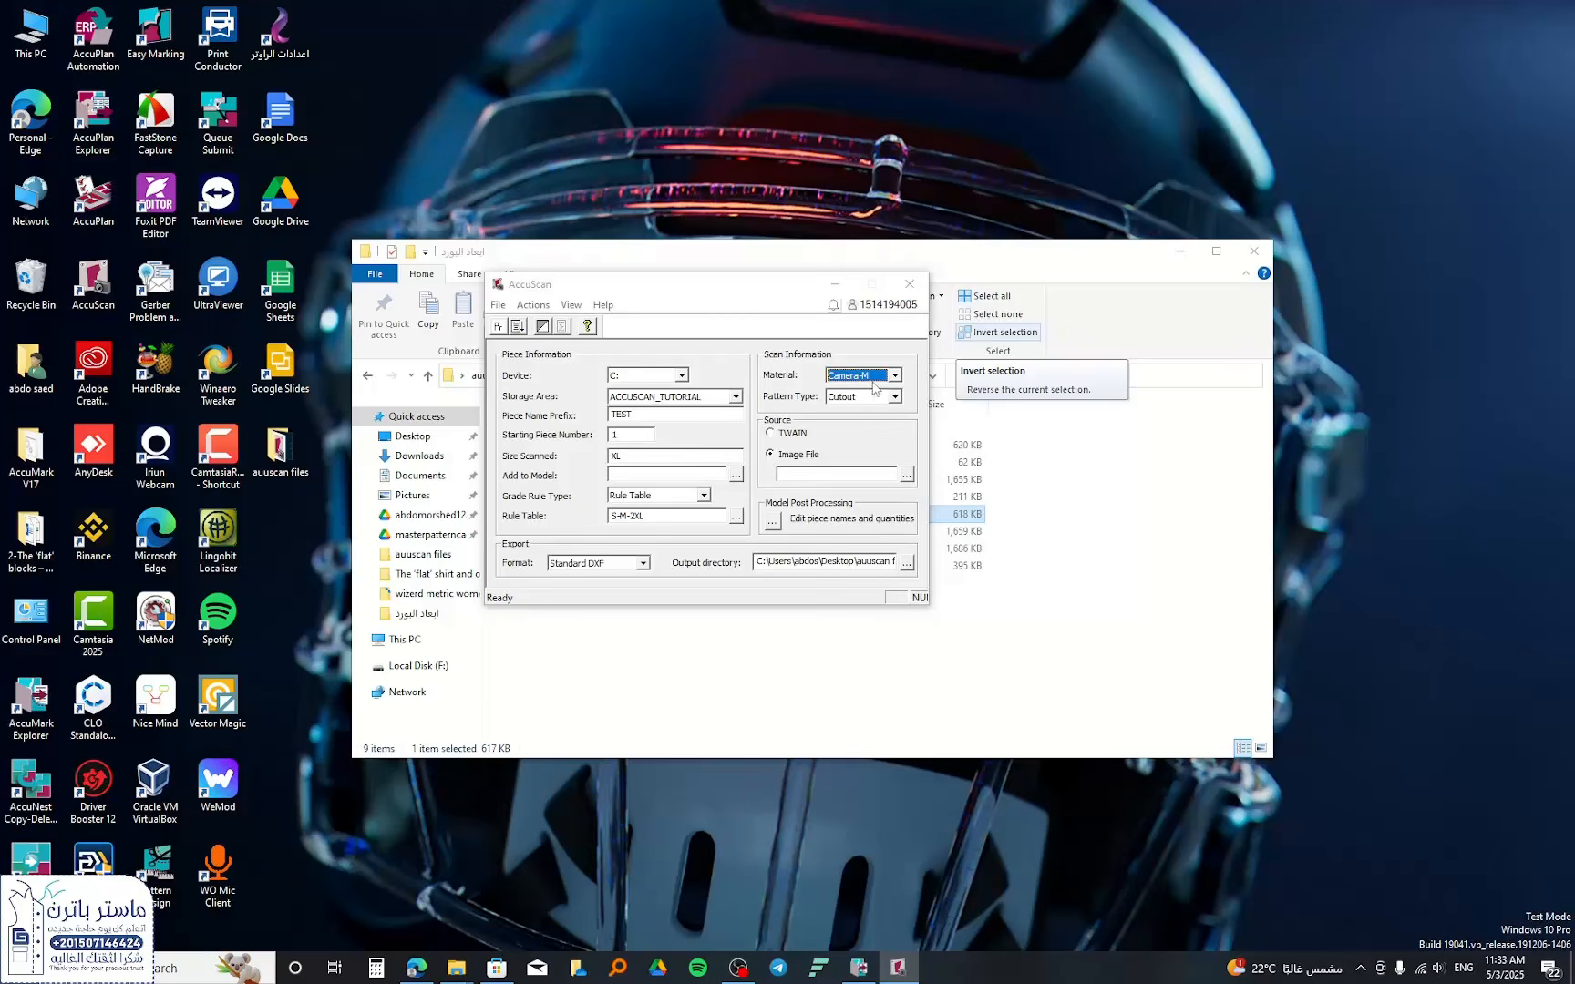
{"action": "left_click", "coordinate": [891, 378]}
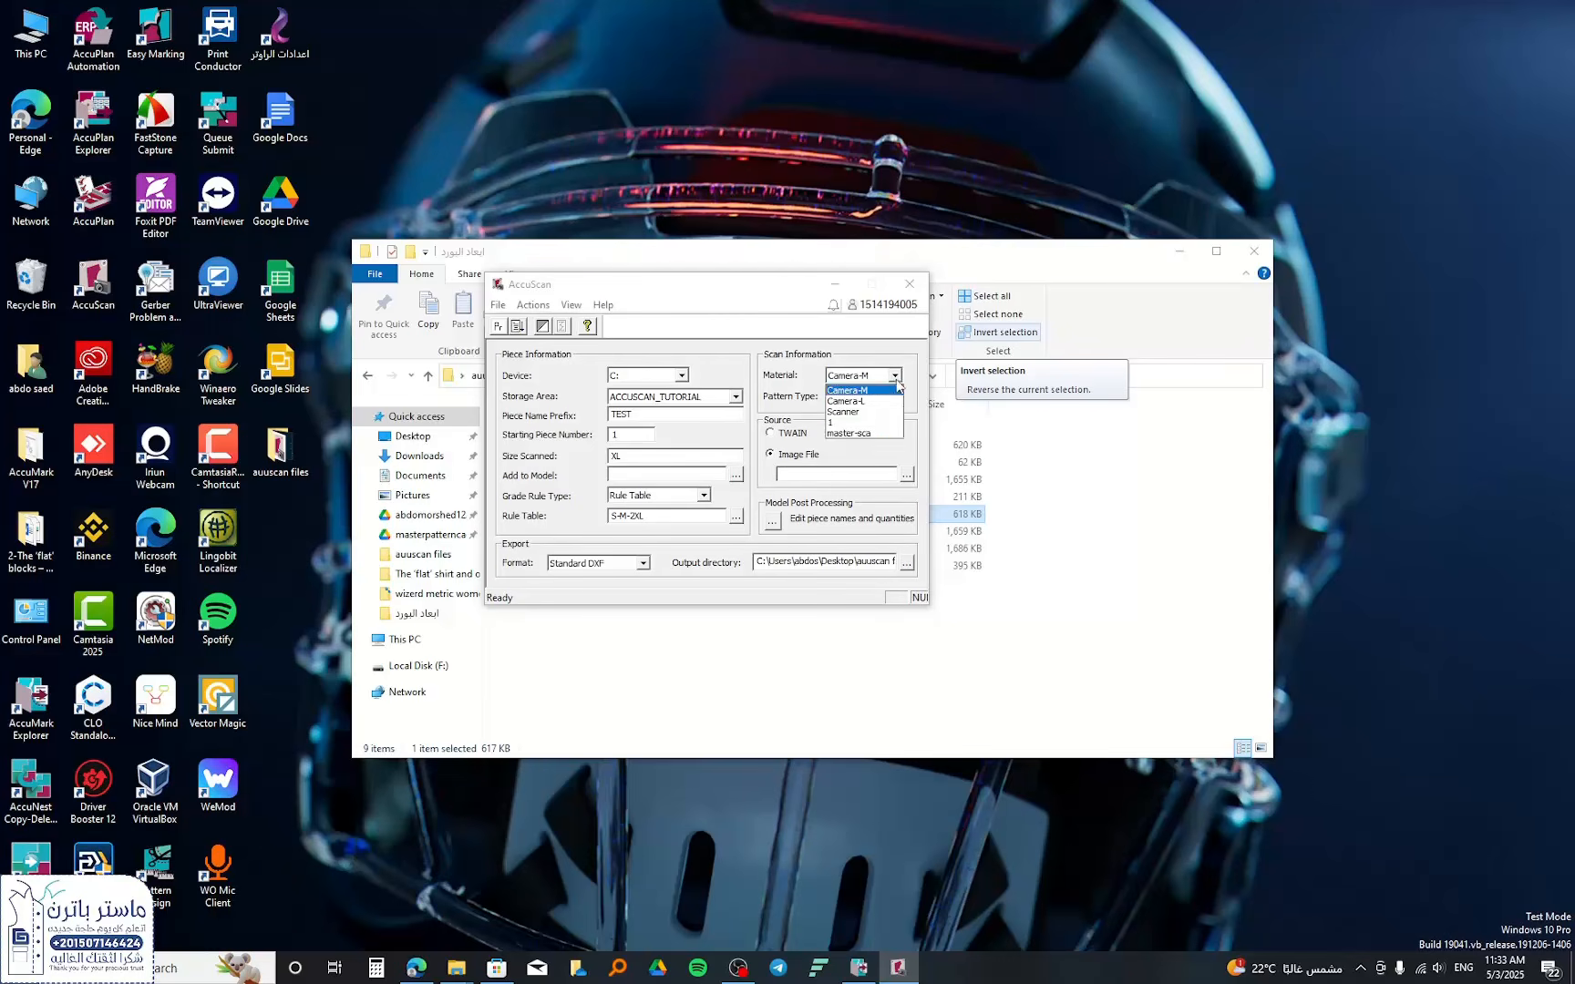
{"action": "left_click", "coordinate": [877, 435]}
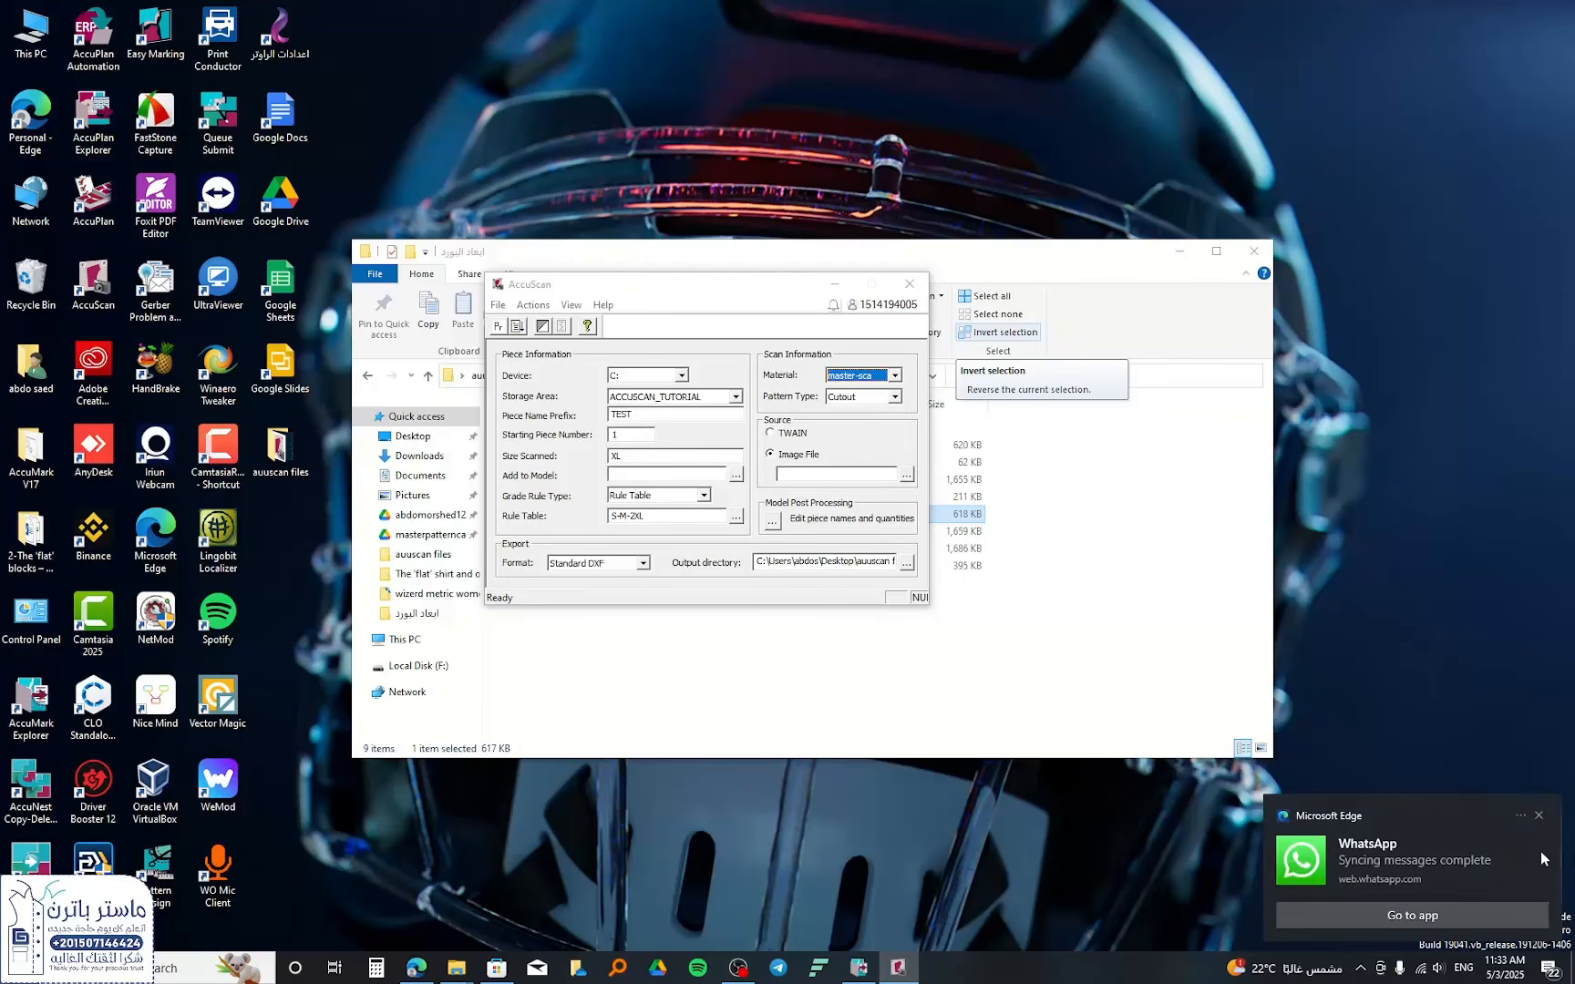
{"action": "left_click", "coordinate": [1538, 817]}
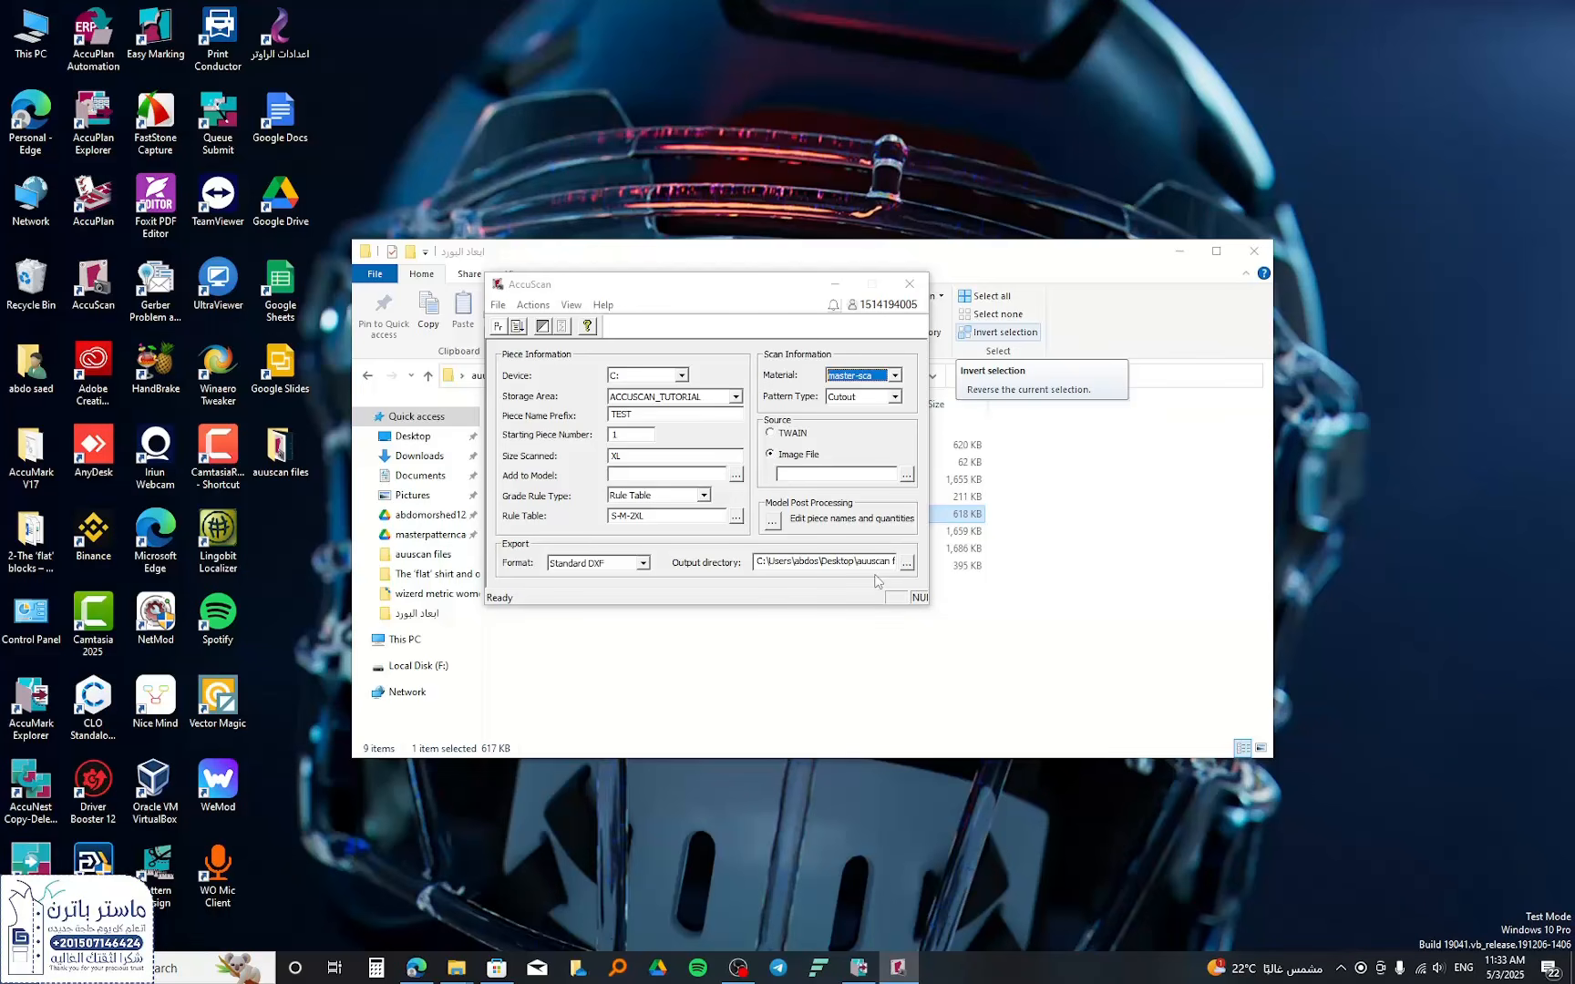
- Move the AccuScan window aside and preview the image acuuscan test 230O130 in the ابعاد البورد folder
{"action": "left_click_drag", "start_coordinate": [700, 288], "coordinate": [870, 224]}
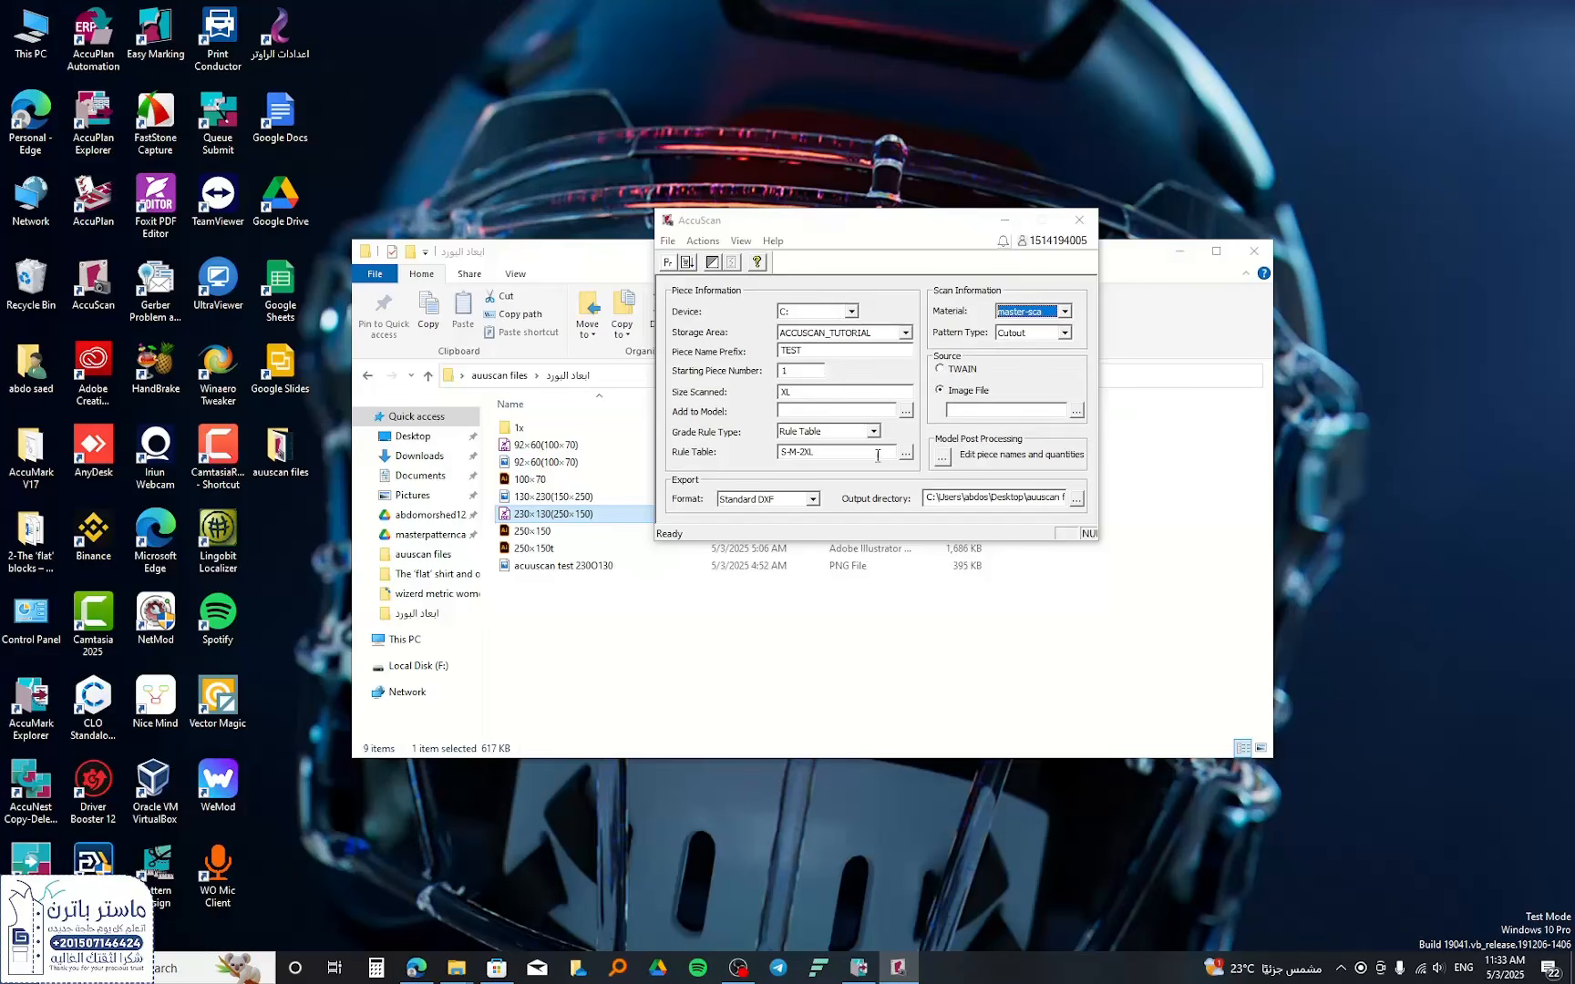
{"action": "double_click", "coordinate": [640, 570]}
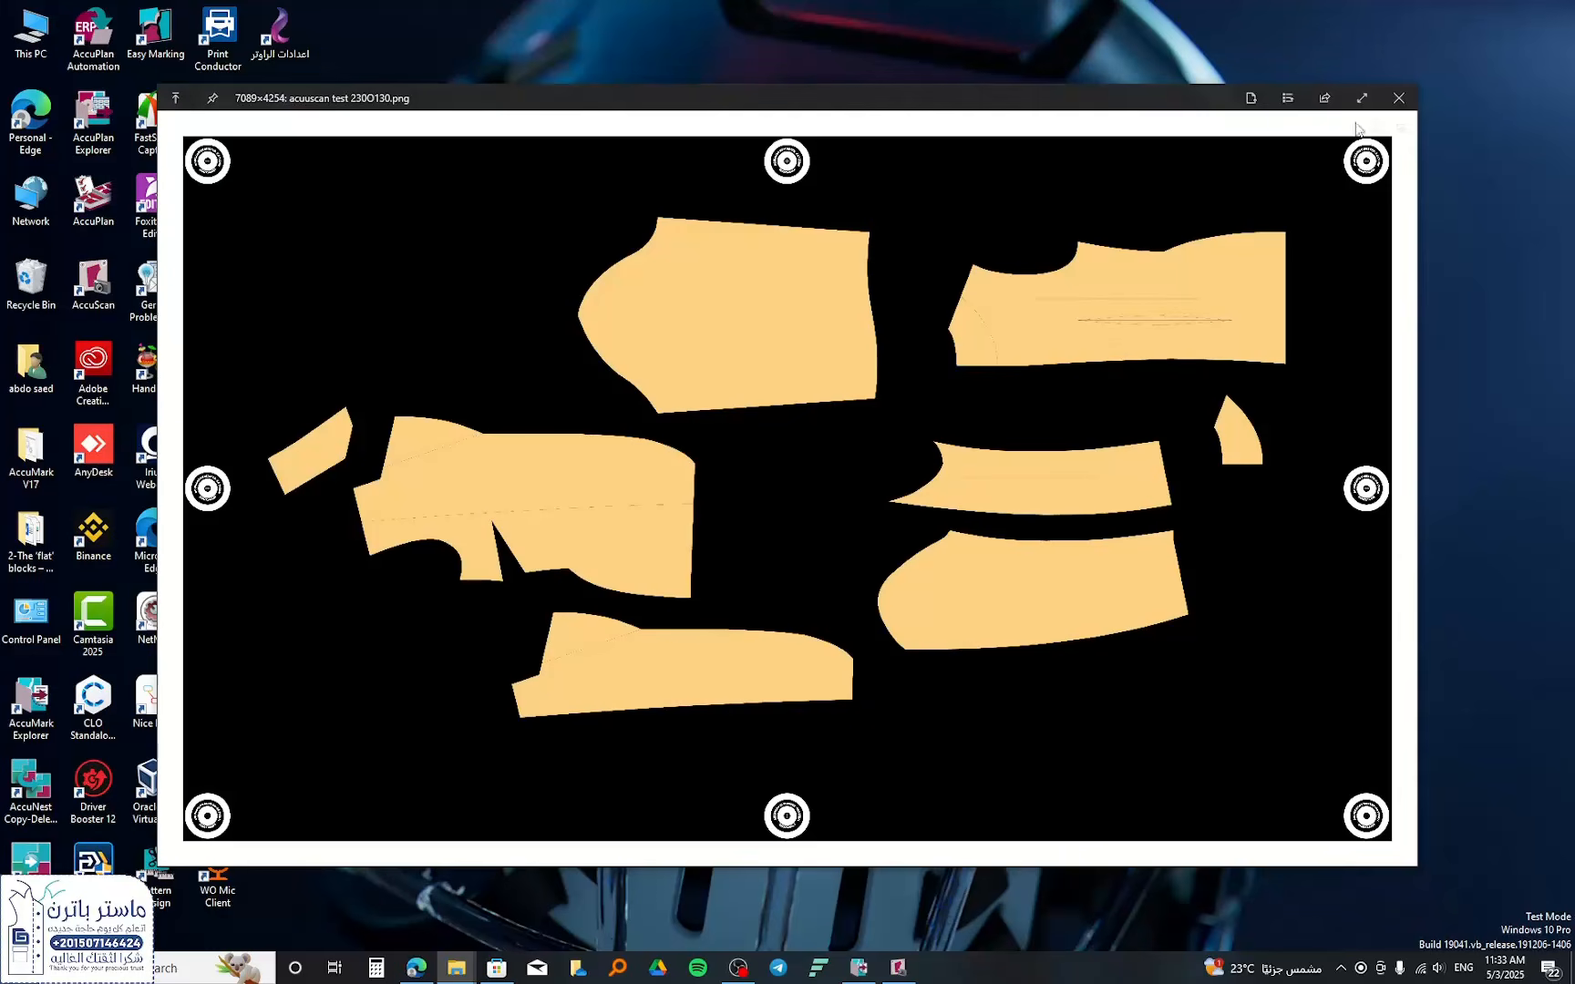
{"action": "left_click", "coordinate": [1414, 102]}
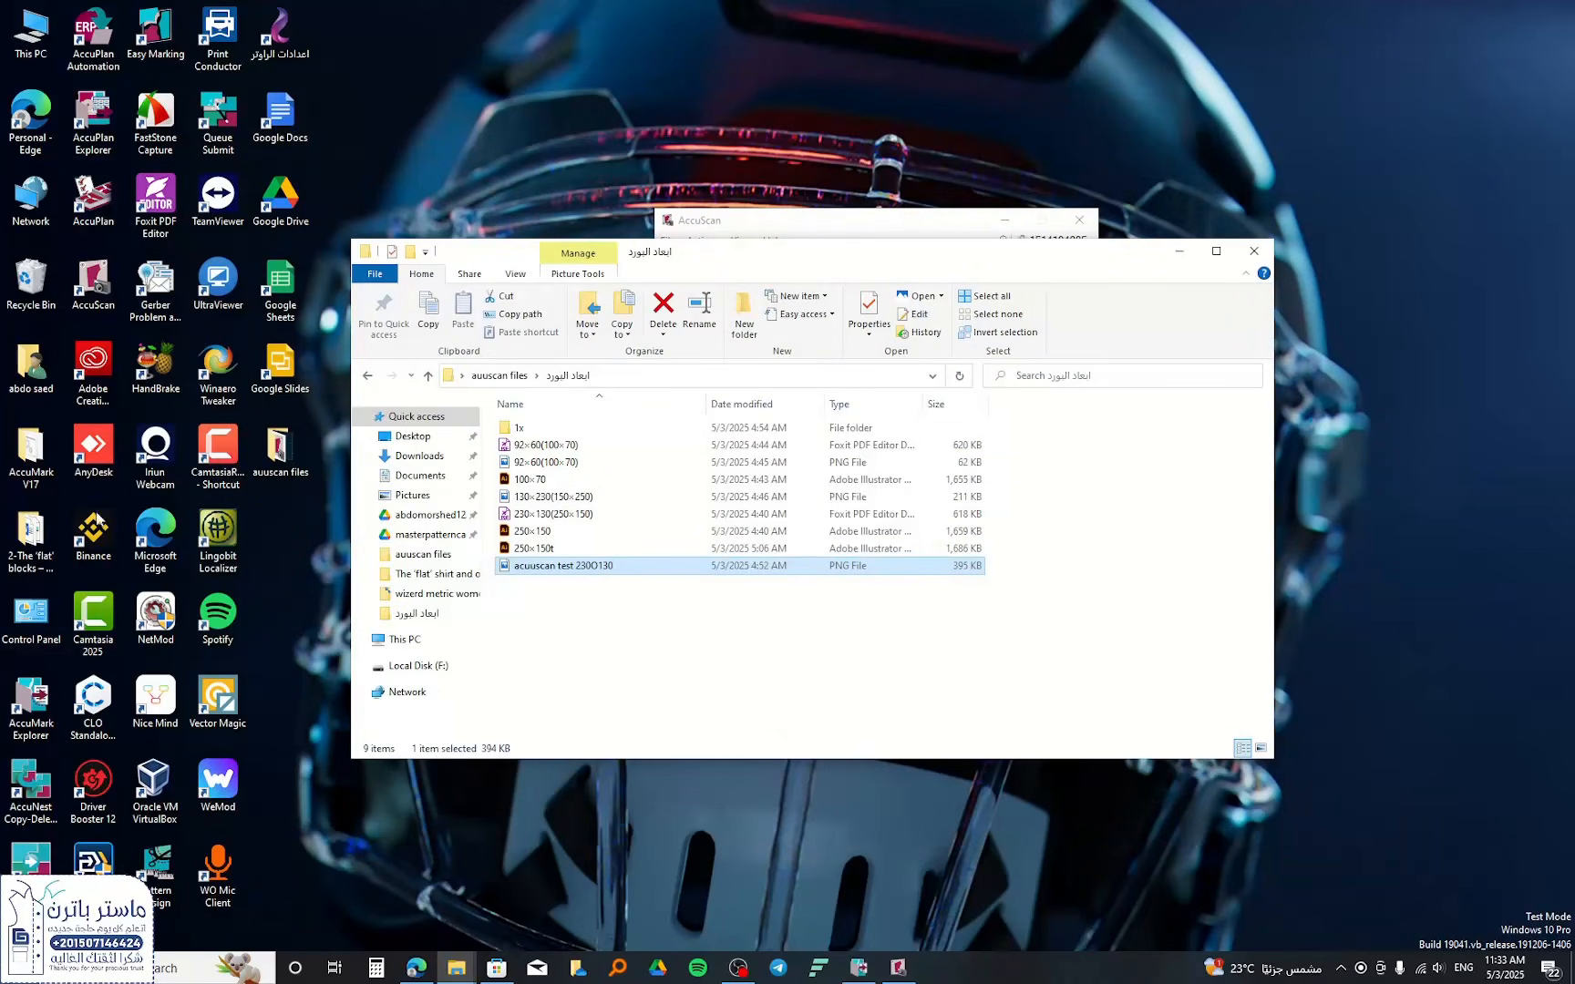
- Launch Pattern Design and play the wizard script metric women's-2pcslv-clr-1pc-slv, positioning the playback in the work area
{"action": "double_click", "coordinate": [159, 858]}
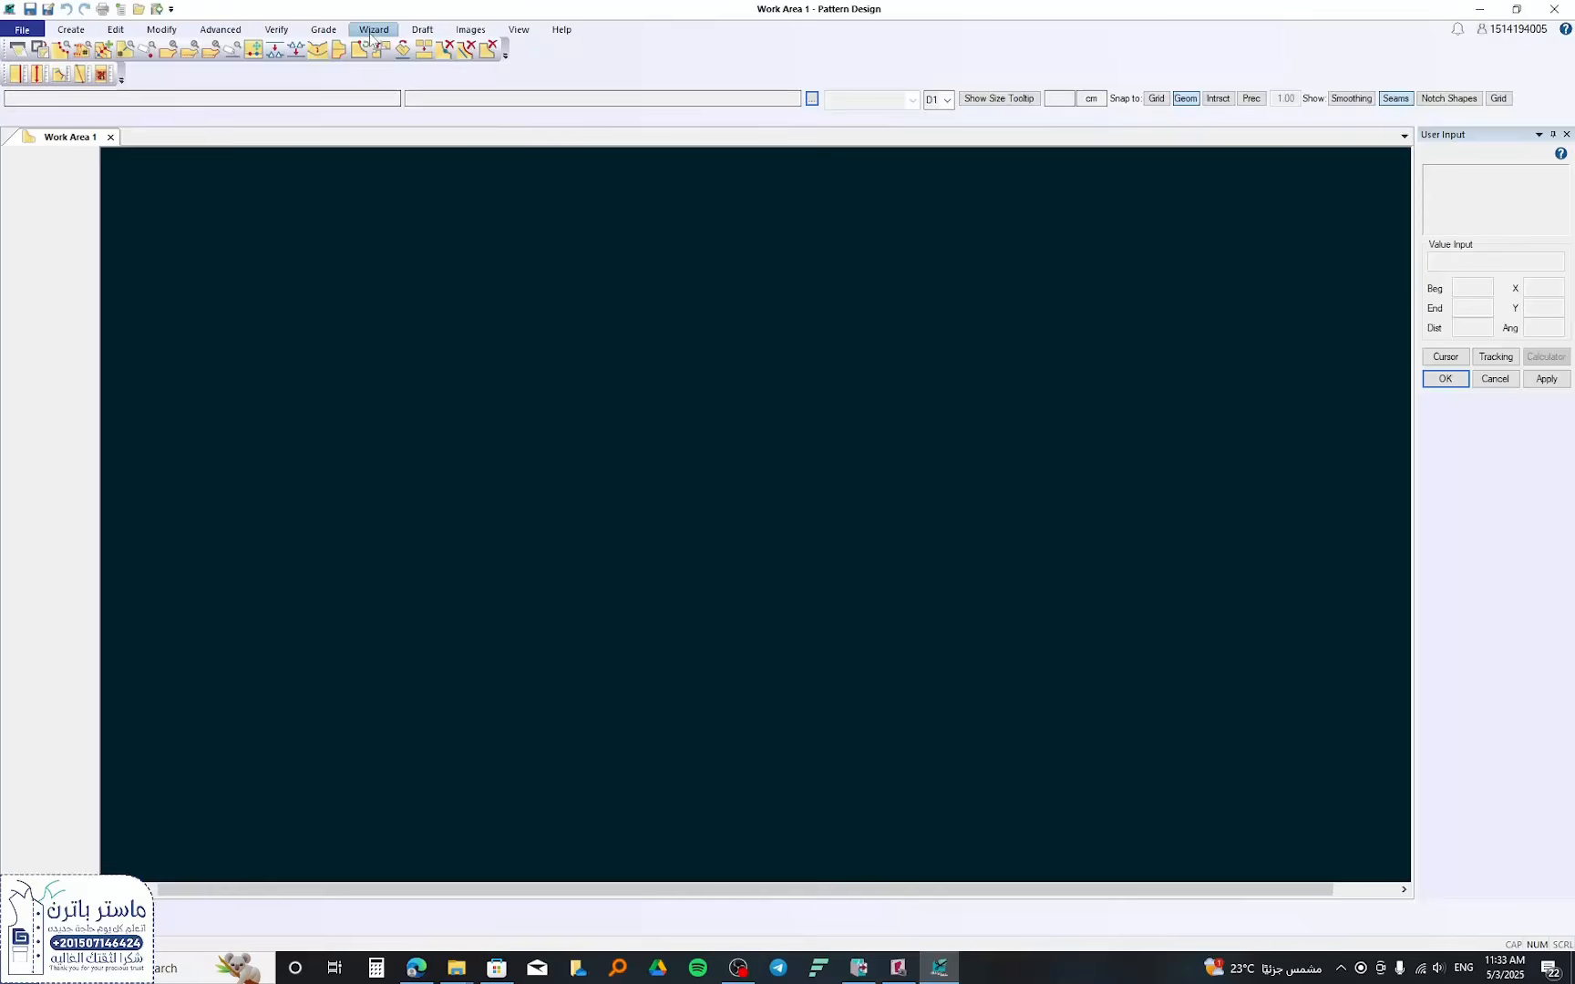
{"action": "left_click", "coordinate": [371, 31]}
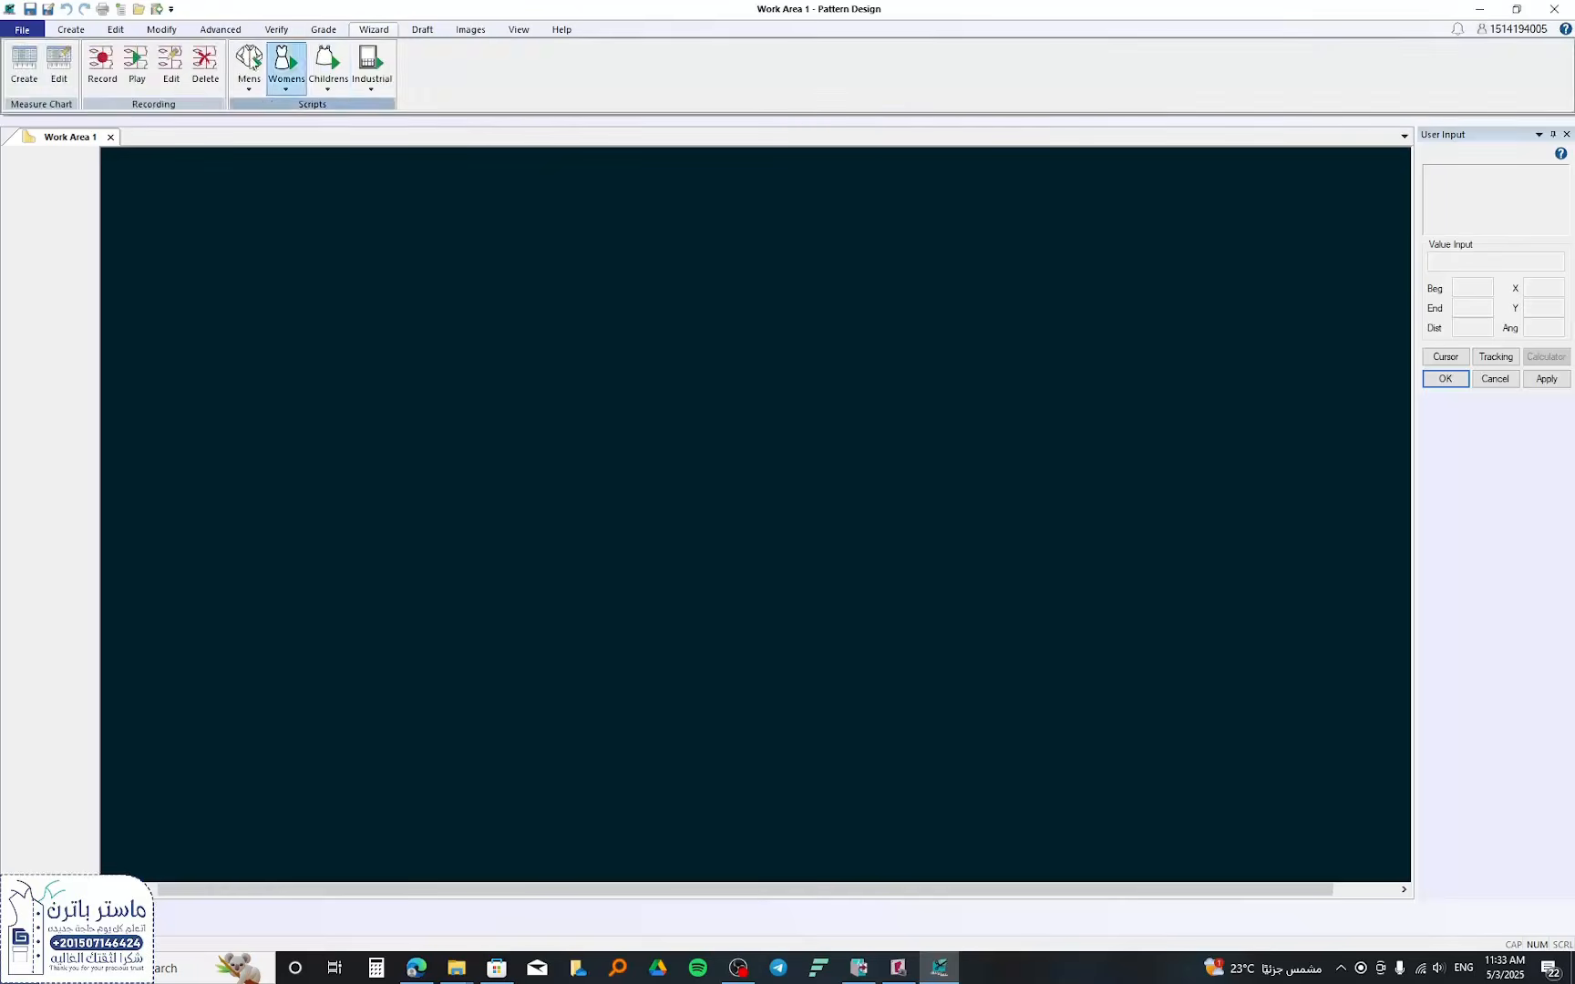
{"action": "left_click", "coordinate": [135, 62]}
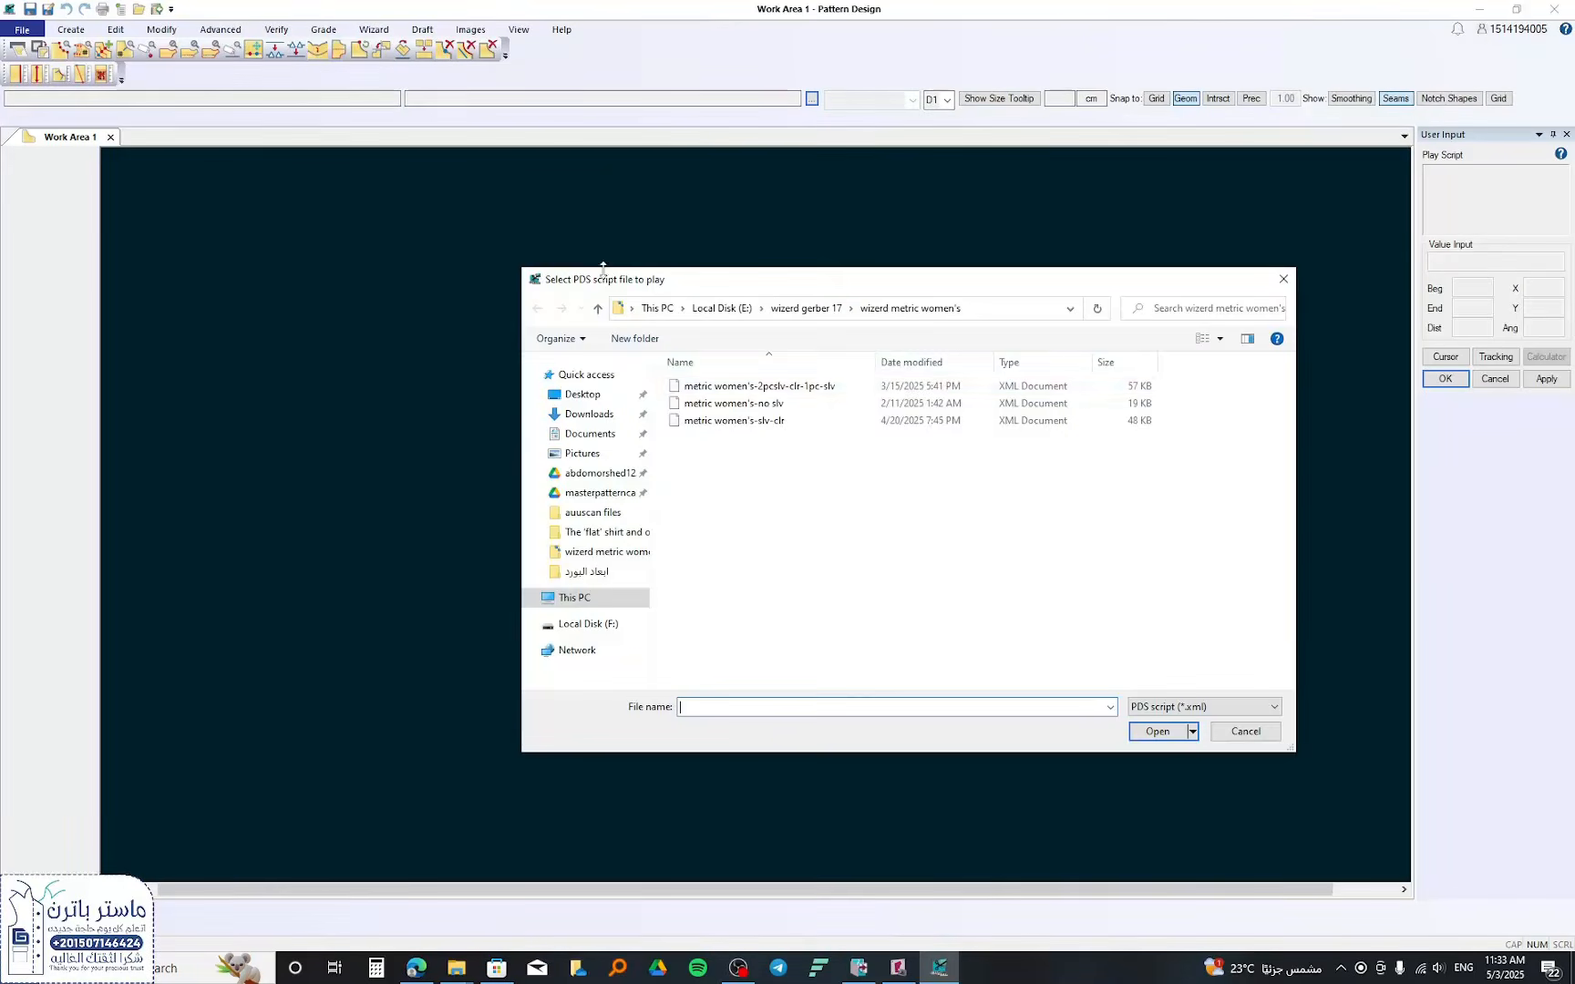
{"action": "double_click", "coordinate": [840, 388]}
{"action": "left_click", "coordinate": [828, 562]}
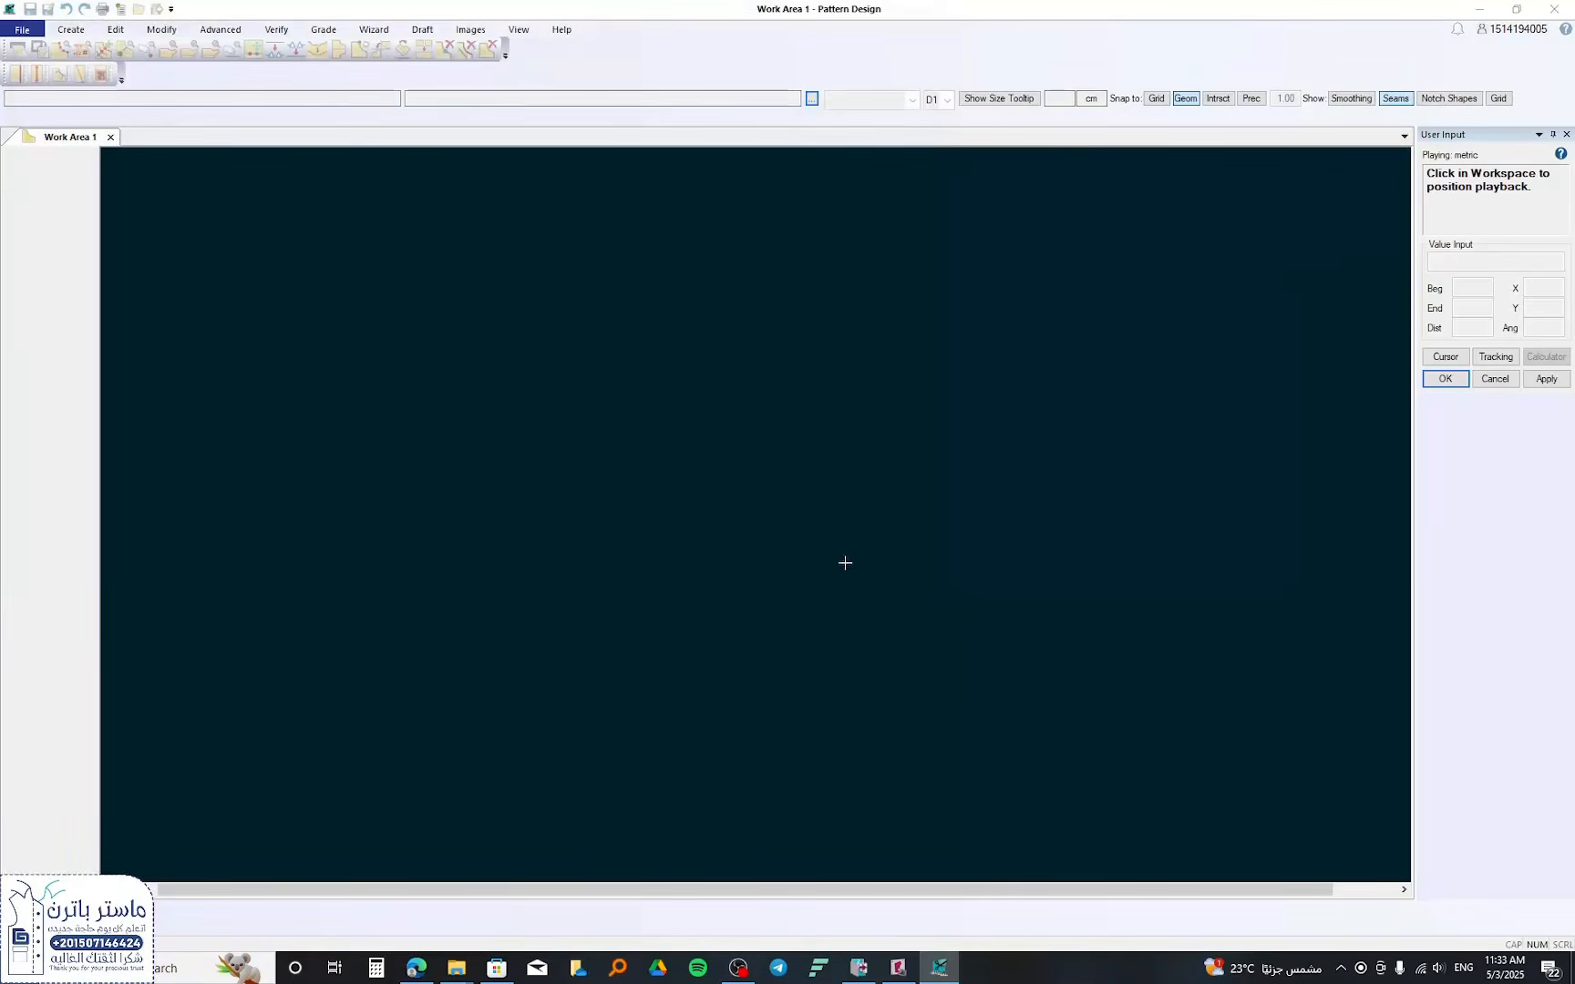
{"action": "left_click", "coordinate": [552, 725]}
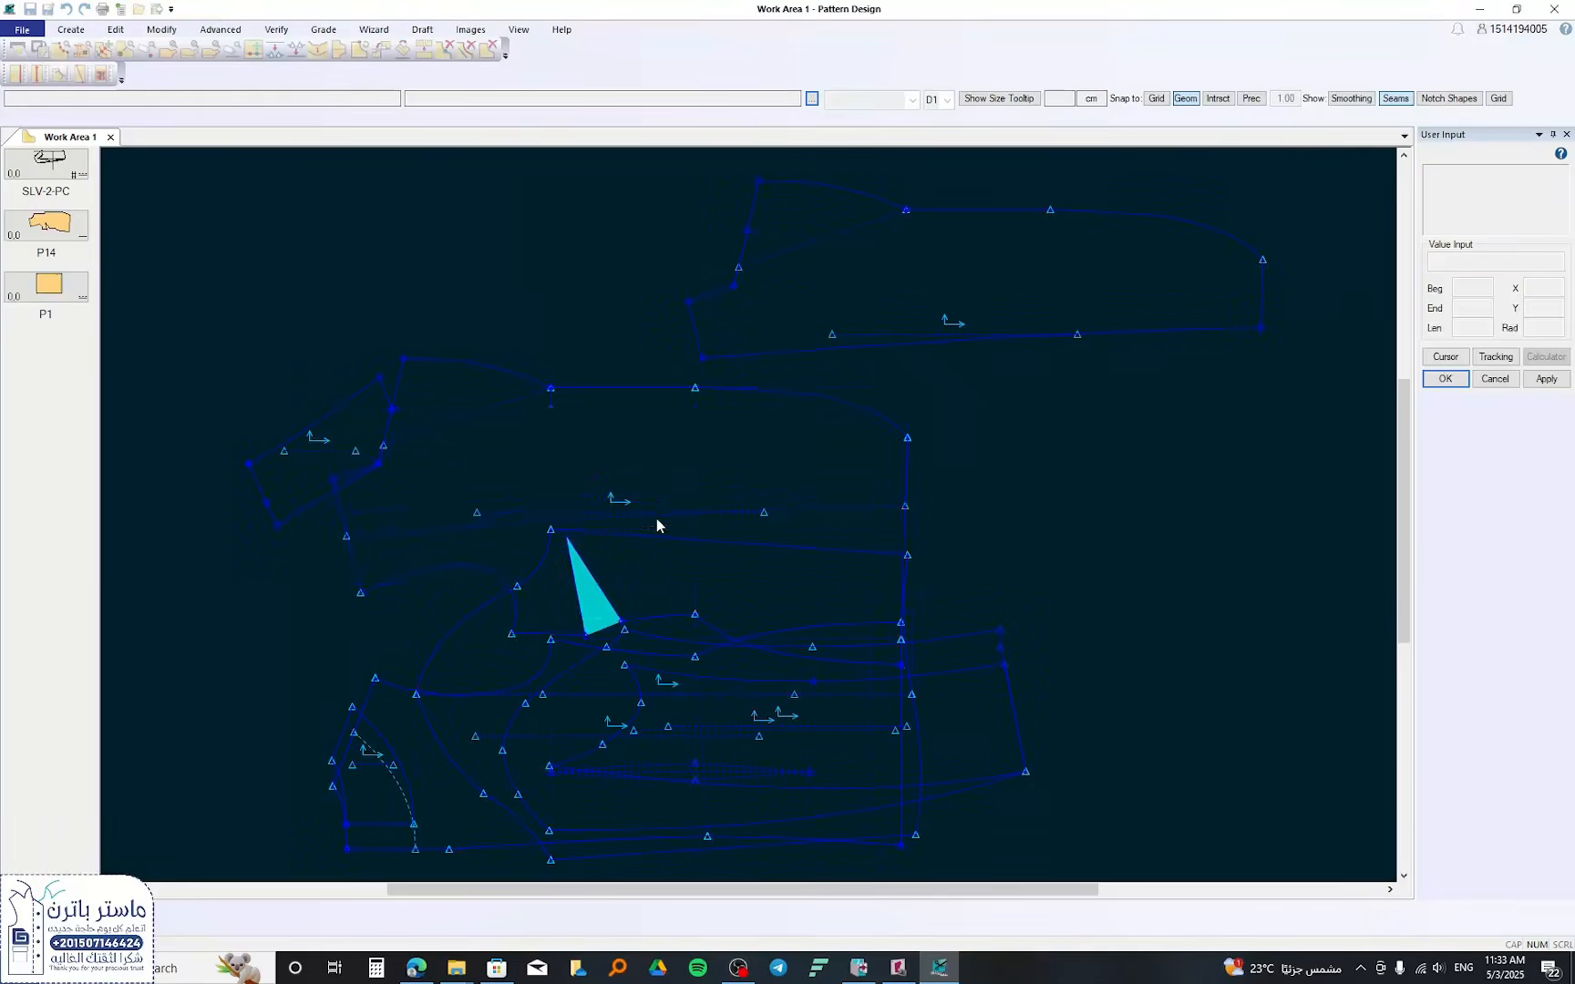
- Spread the generated bodice, sleeve and collar pieces apart across the work area so they no longer overlap
{"action": "scroll", "coordinate": [598, 511], "scroll_direction": "down", "scroll_amount": 3}
{"action": "left_click_drag", "start_coordinate": [792, 435], "coordinate": [997, 401]}
{"action": "left_click_drag", "start_coordinate": [608, 511], "coordinate": [692, 405]}
{"action": "left_click_drag", "start_coordinate": [518, 488], "coordinate": [550, 386]}
{"action": "left_click_drag", "start_coordinate": [728, 545], "coordinate": [1139, 552]}
{"action": "left_click_drag", "start_coordinate": [772, 568], "coordinate": [1049, 500]}
{"action": "left_click_drag", "start_coordinate": [538, 611], "coordinate": [350, 515]}
{"action": "left_click_drag", "start_coordinate": [478, 594], "coordinate": [244, 528]}
{"action": "left_click_drag", "start_coordinate": [934, 383], "coordinate": [825, 285]}
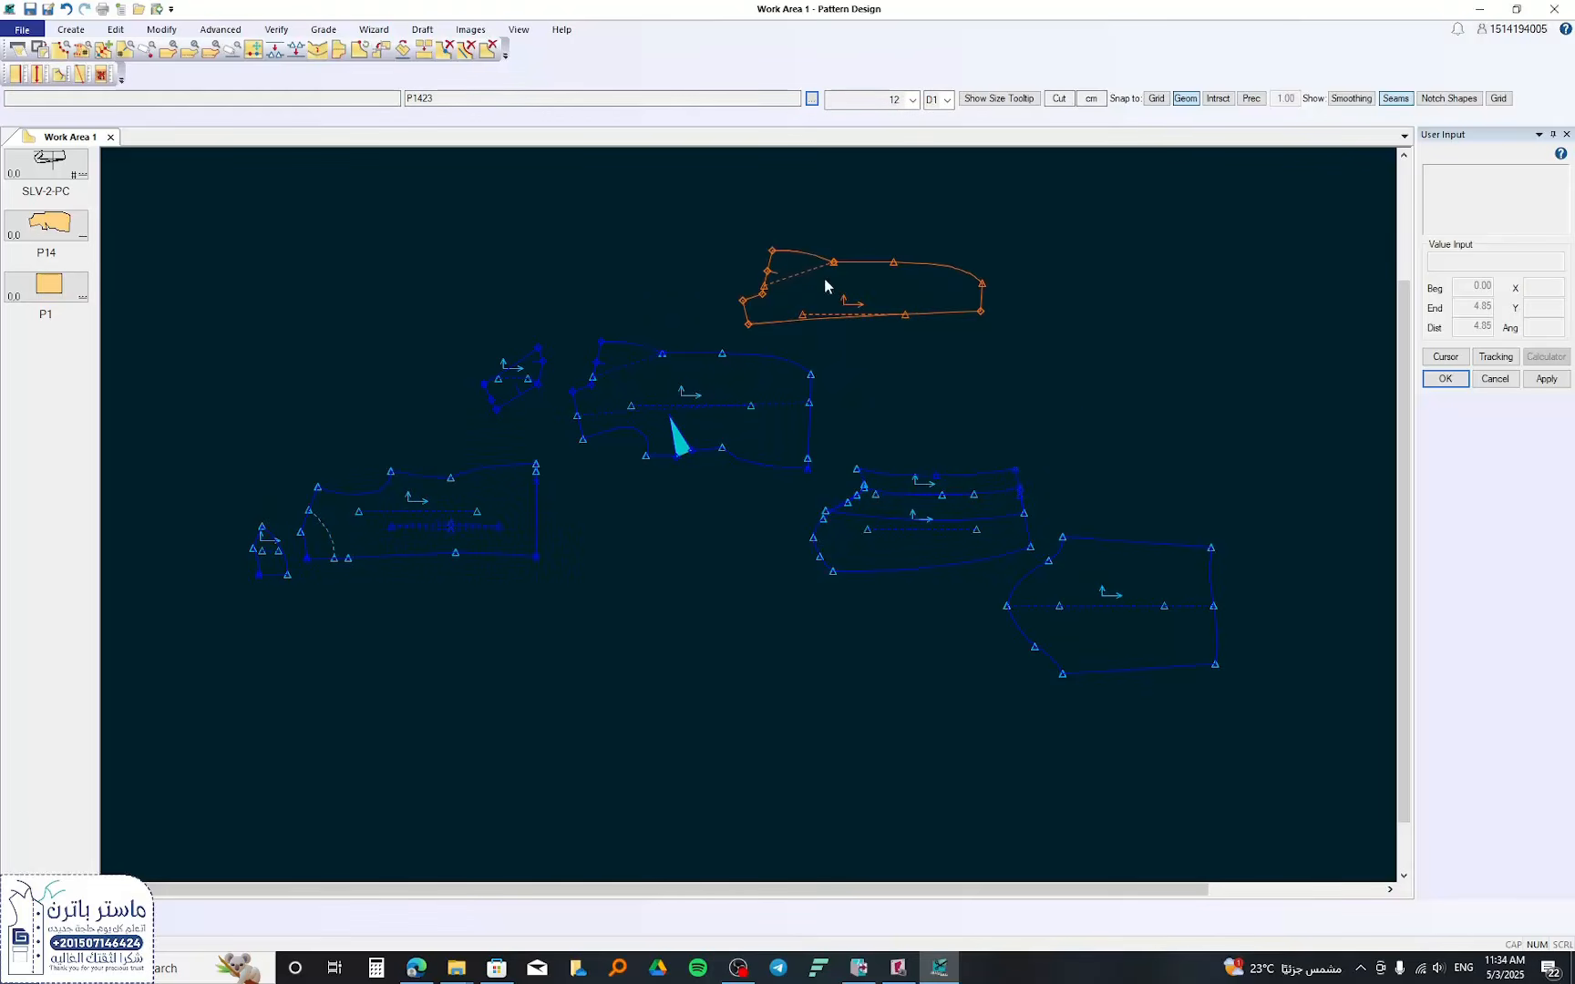
{"action": "left_click_drag", "start_coordinate": [926, 489], "coordinate": [1002, 403]}
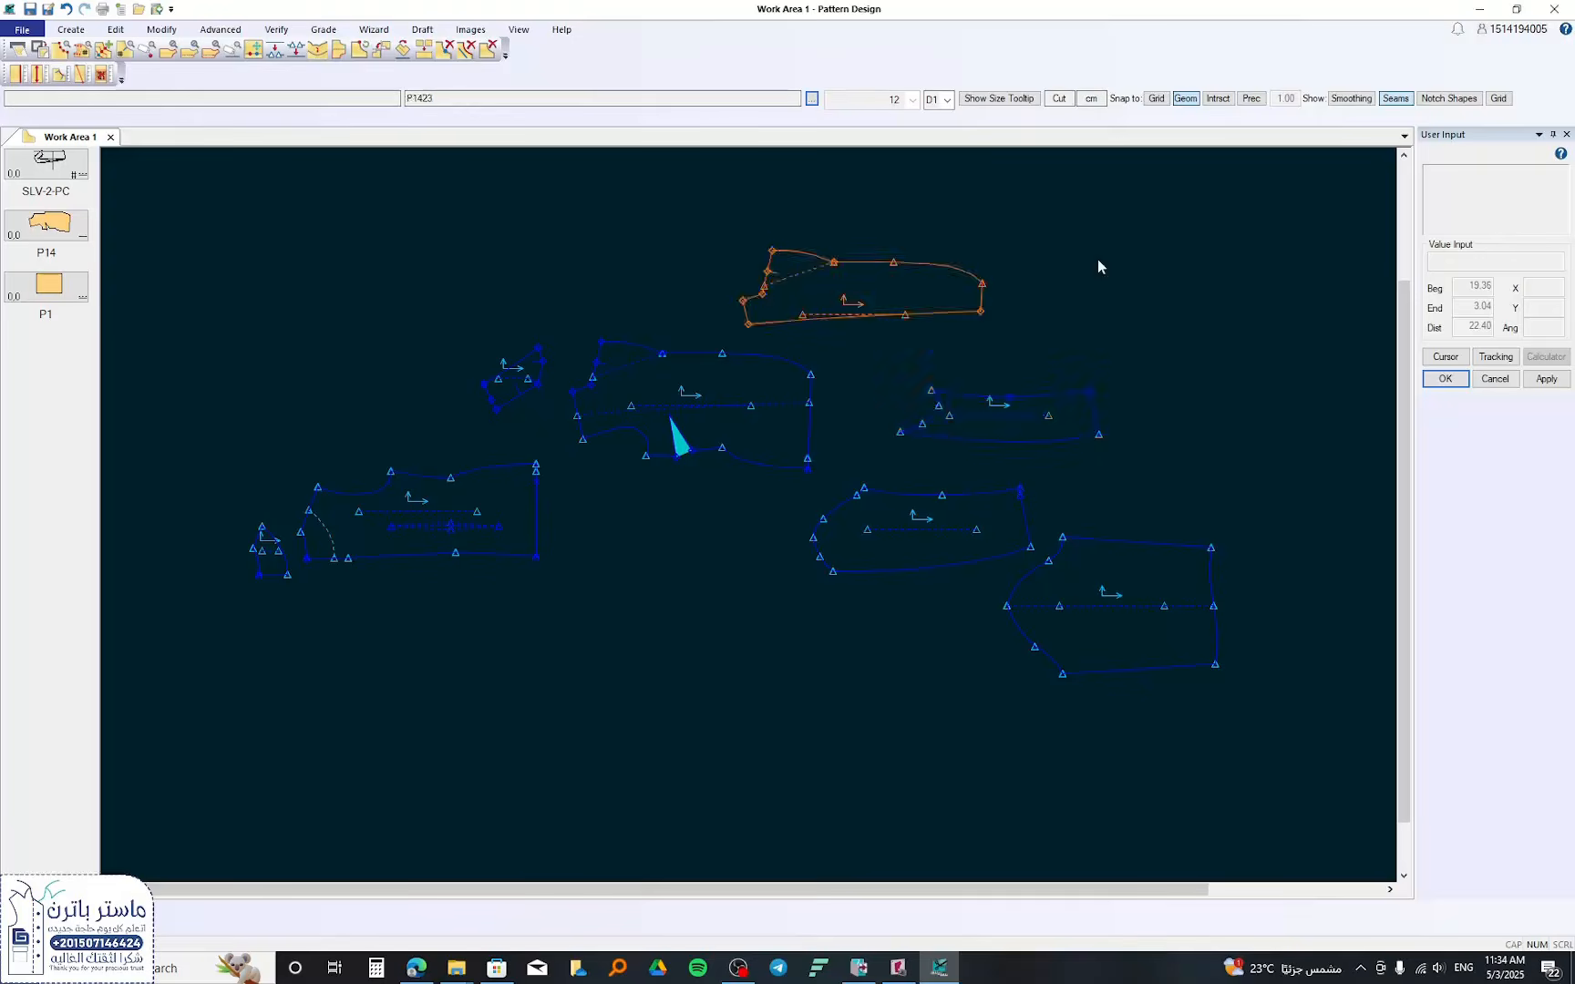
- Switch back to AccuScan, keeping the Pattern Design work area behind it, and reposition the AccuScan window
{"action": "left_click", "coordinate": [1479, 9]}
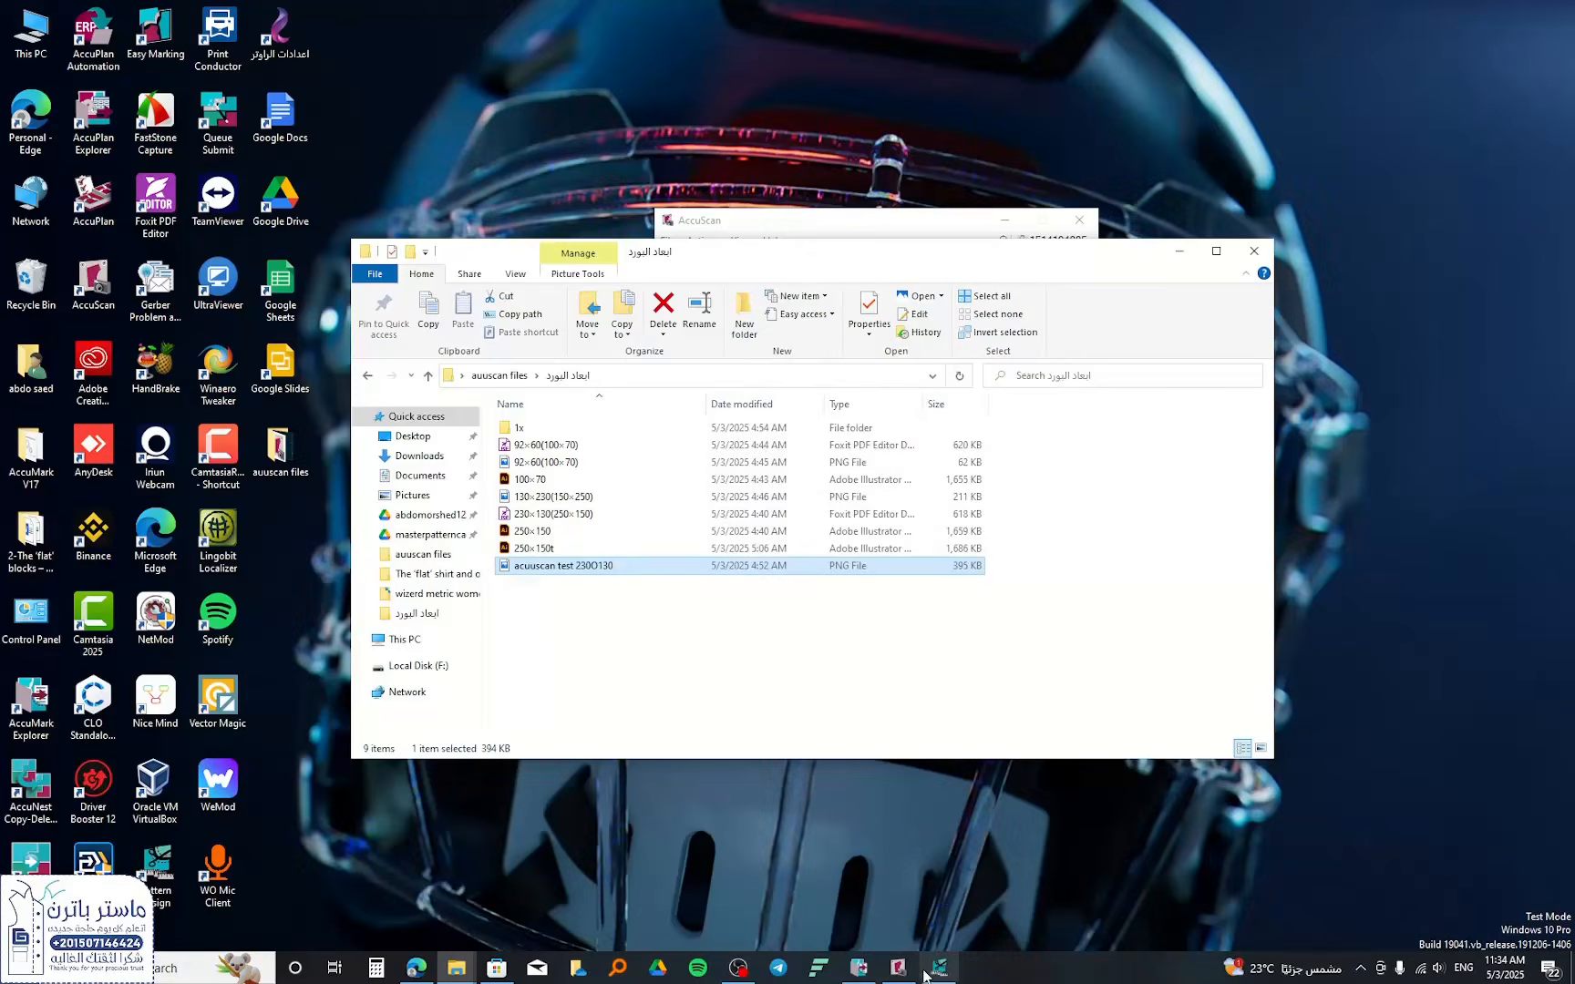
{"action": "left_click", "coordinate": [928, 971]}
{"action": "left_click", "coordinate": [898, 968]}
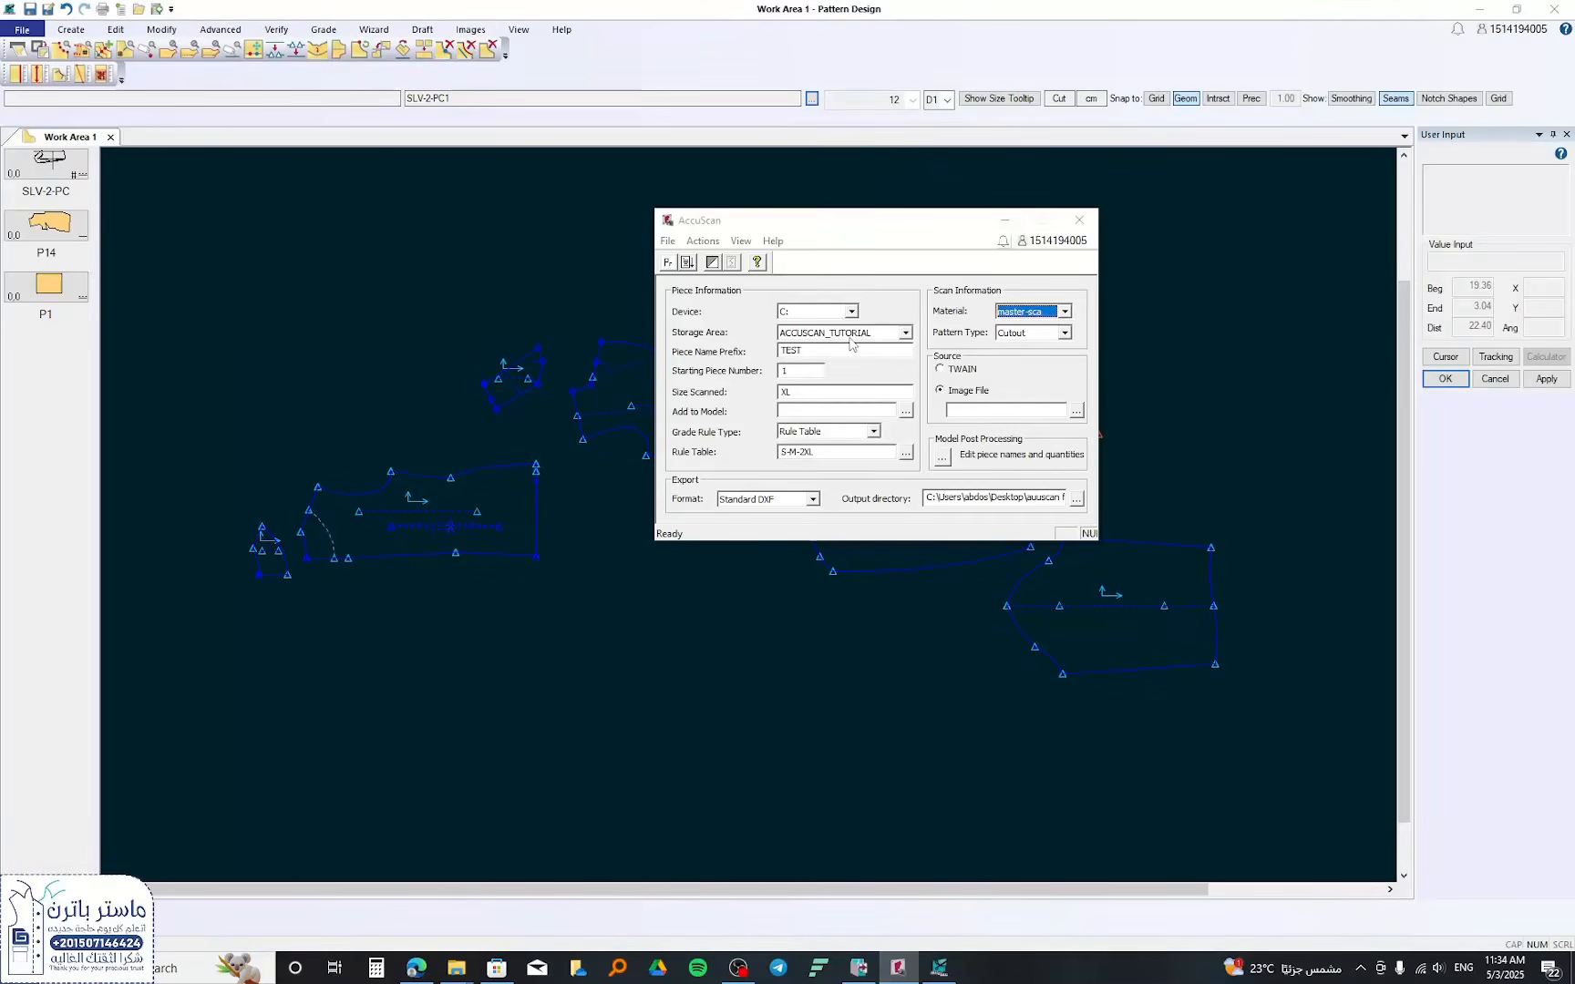
{"action": "left_click_drag", "start_coordinate": [804, 234], "coordinate": [642, 274]}
- Load the JPG acuuscan test 230O130-100 from the 1x folder inside ابعاد البورد as the source image file
{"action": "left_click", "coordinate": [915, 452]}
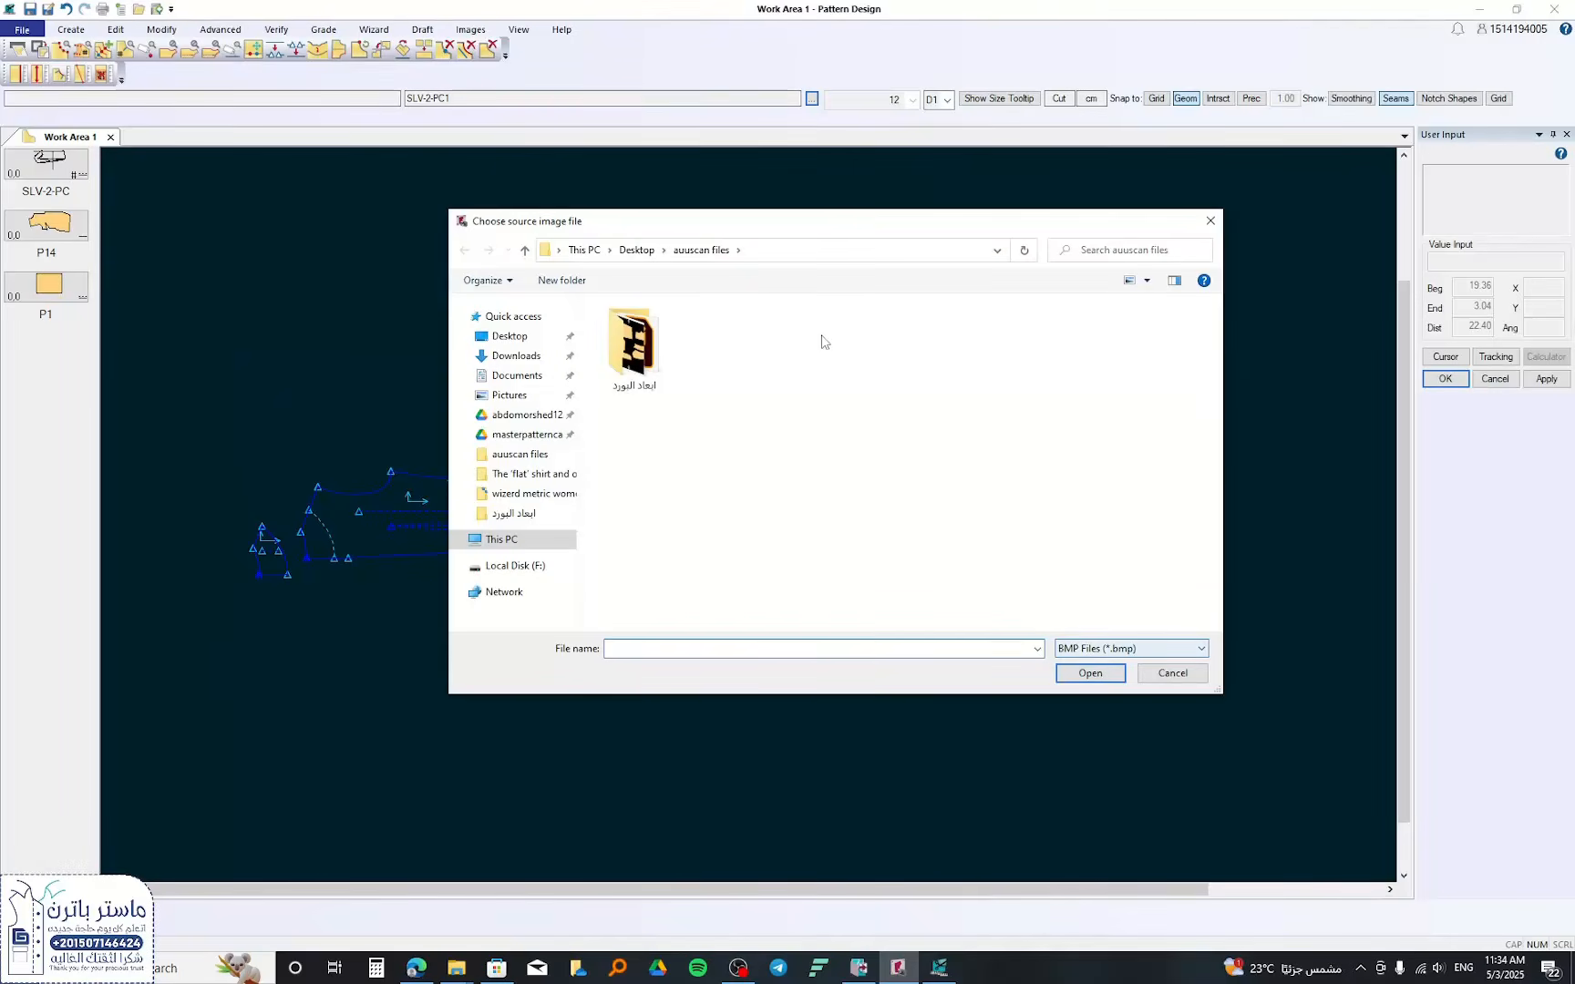
{"action": "left_click_drag", "start_coordinate": [735, 224], "coordinate": [573, 221]}
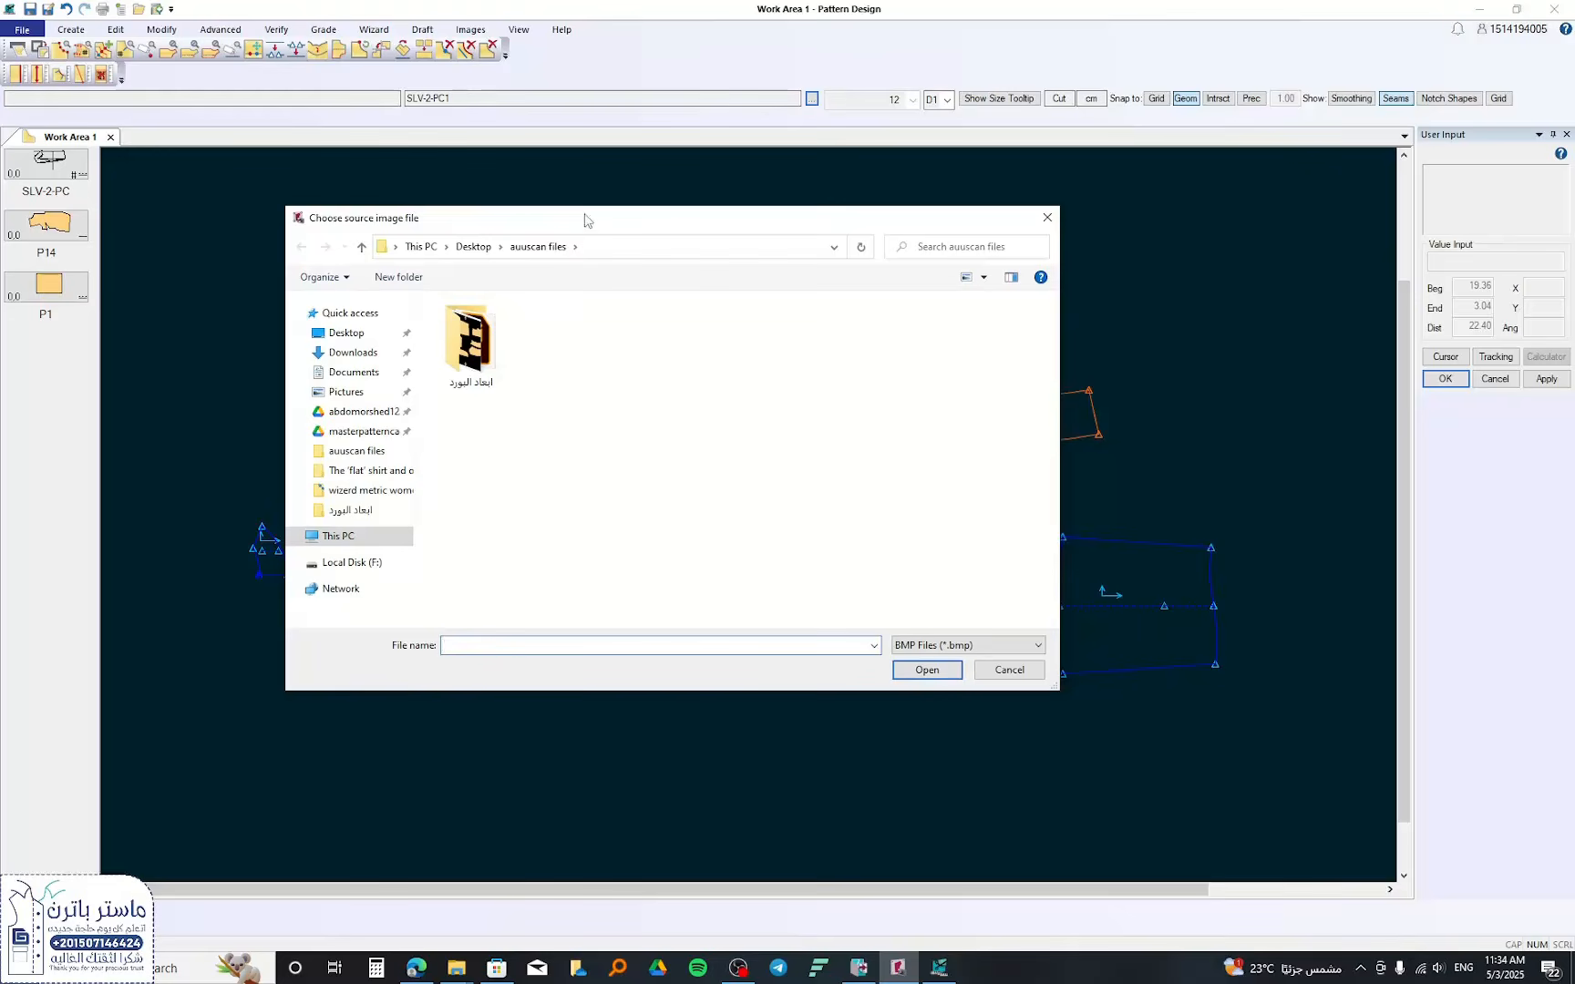
{"action": "left_click", "coordinate": [981, 649]}
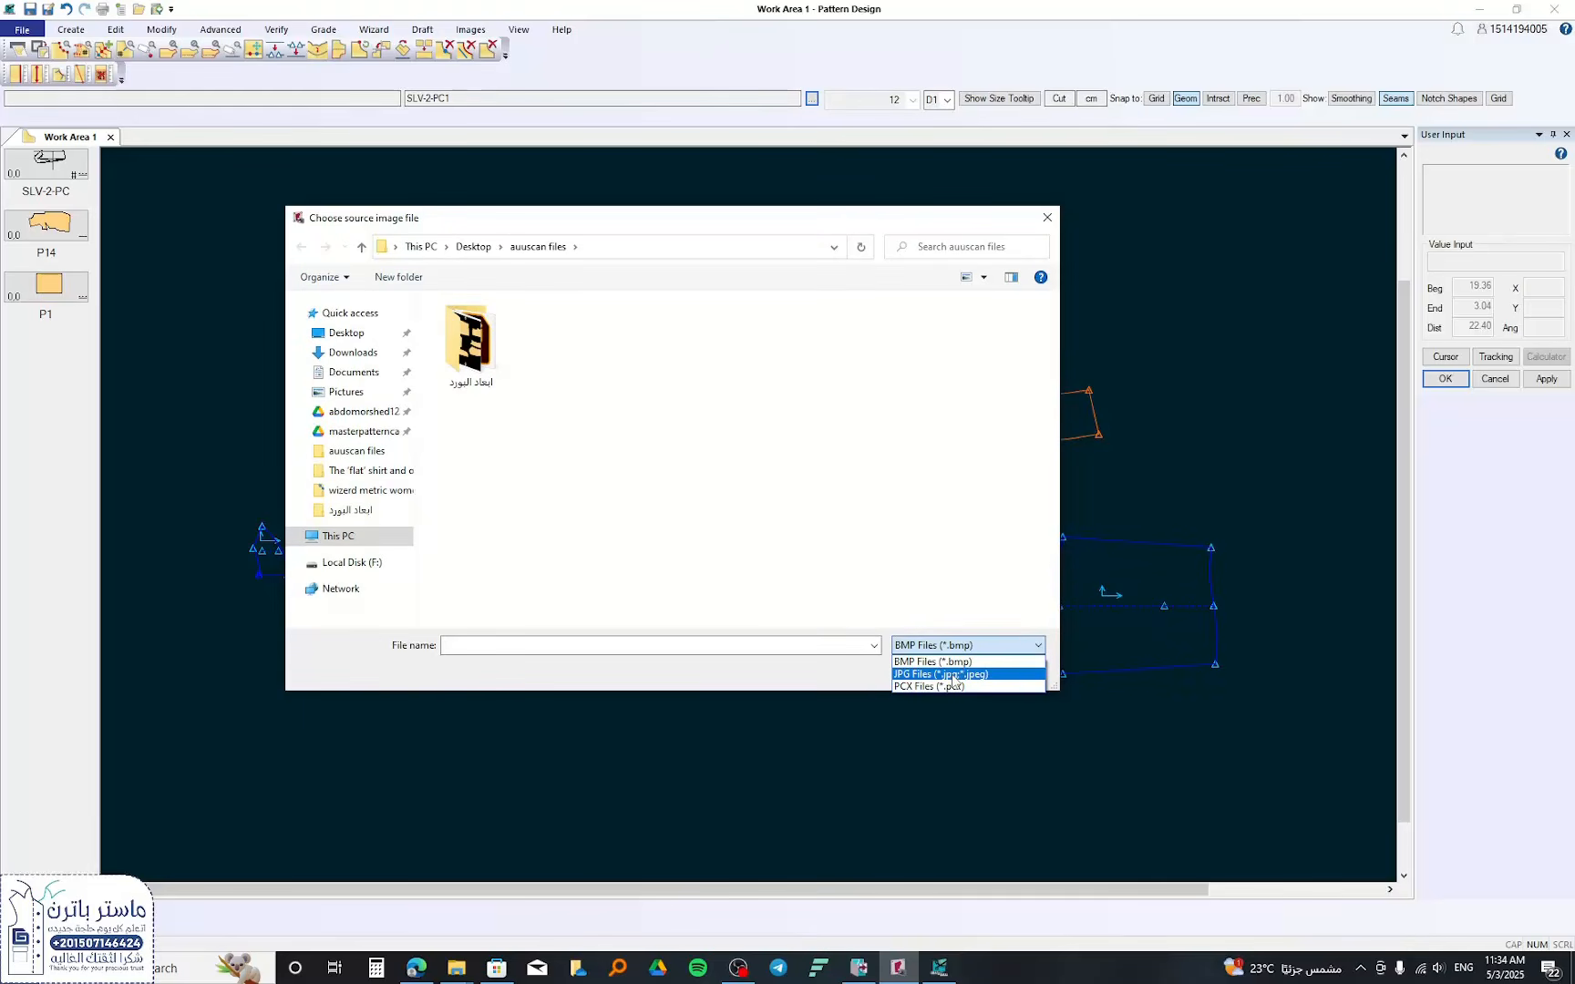
{"action": "left_click", "coordinate": [952, 674]}
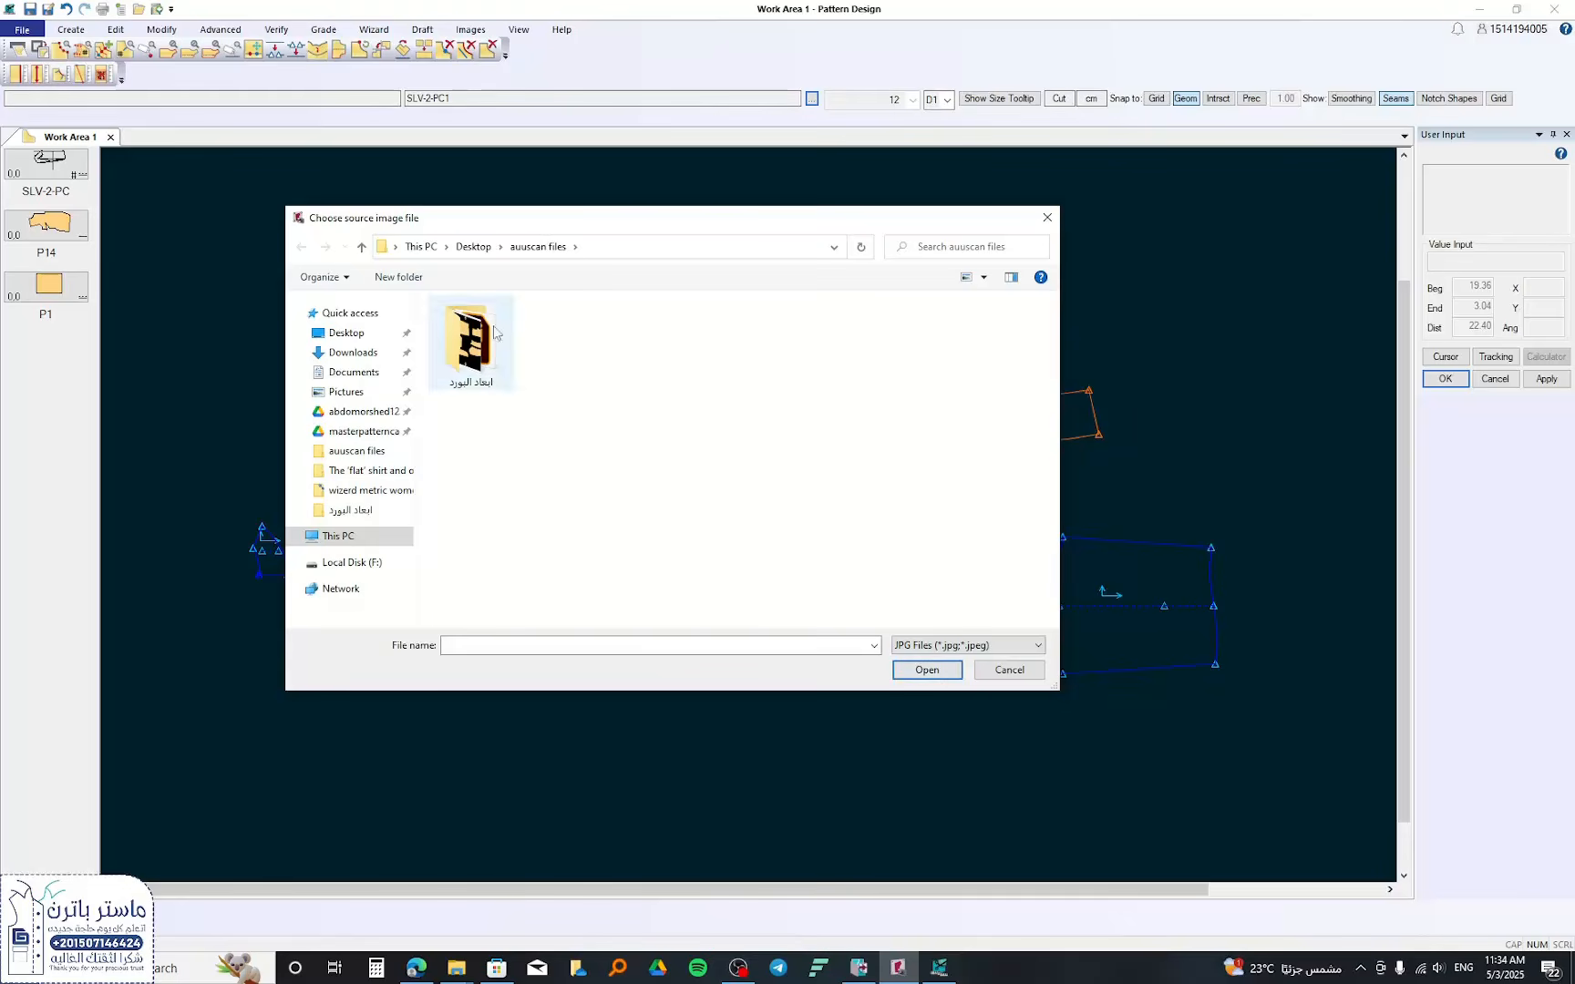
{"action": "left_click", "coordinate": [475, 247]}
{"action": "double_click", "coordinate": [484, 352]}
{"action": "double_click", "coordinate": [472, 345]}
{"action": "double_click", "coordinate": [471, 351]}
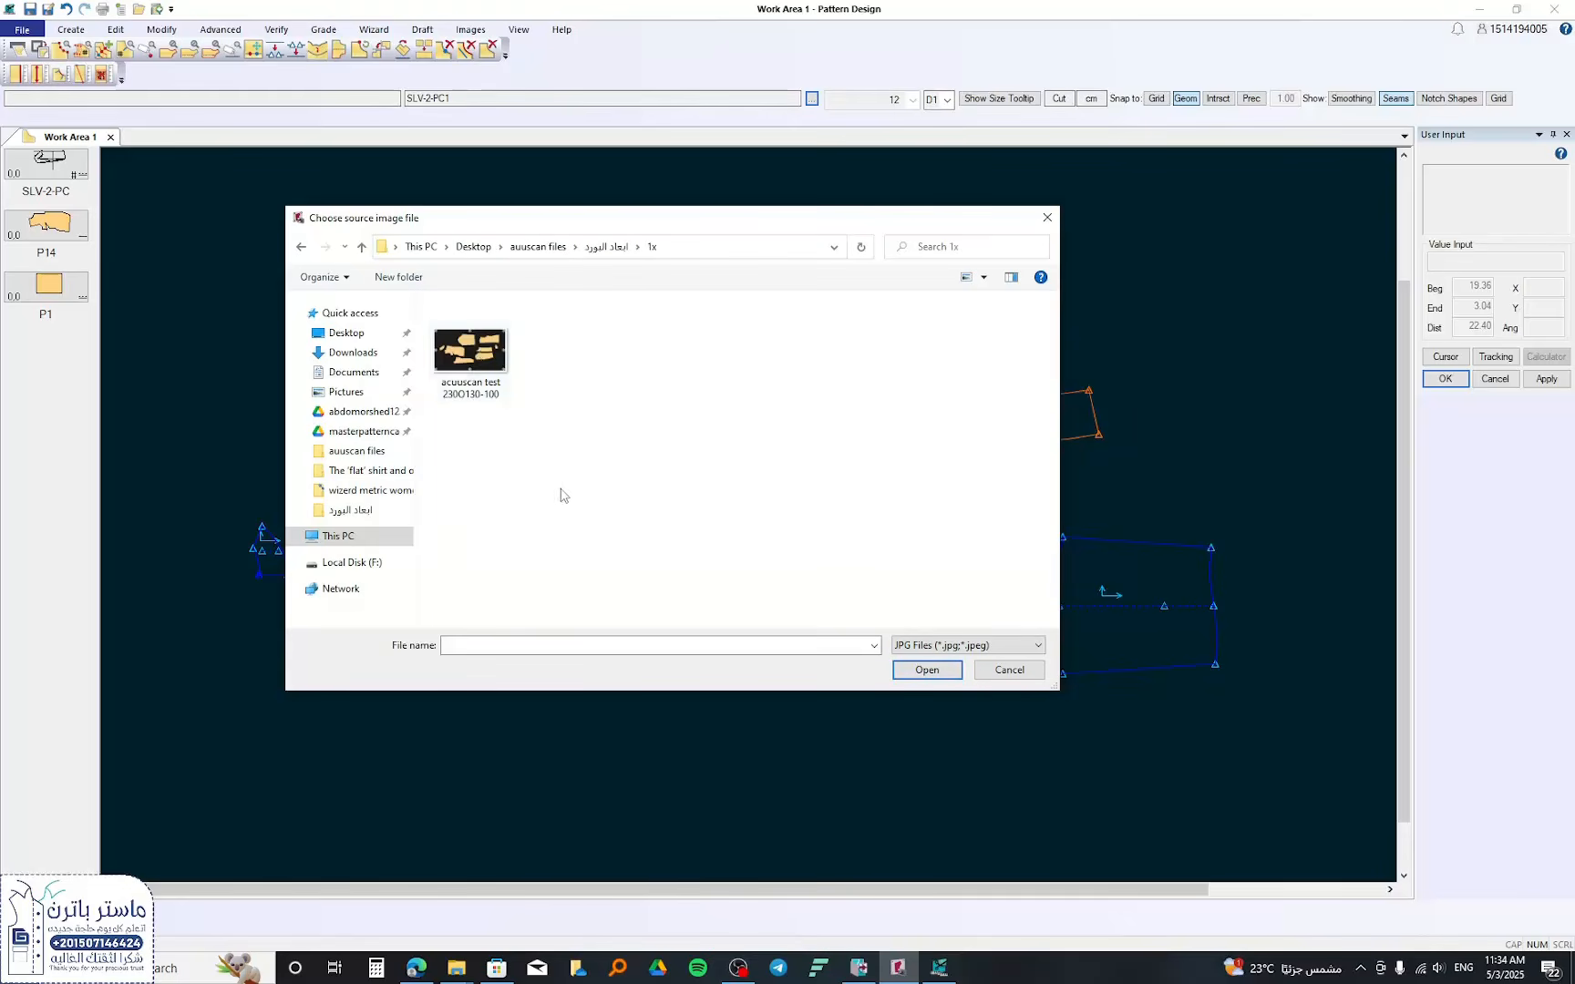
{"action": "left_click", "coordinate": [506, 372]}
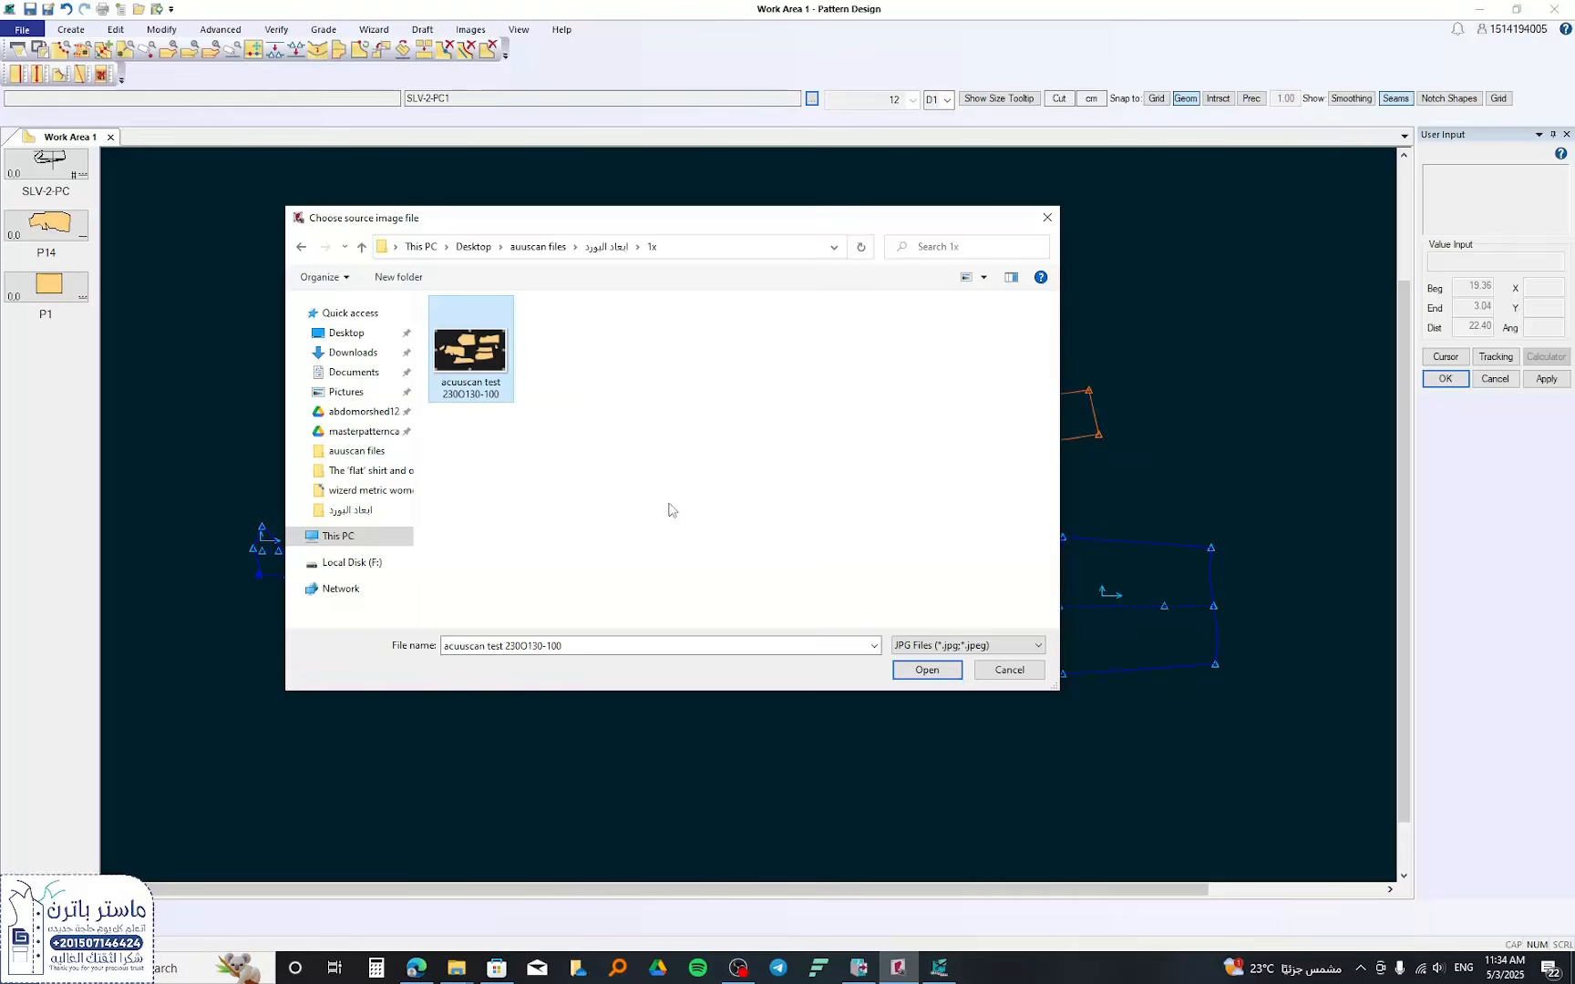
{"action": "left_click", "coordinate": [927, 670]}
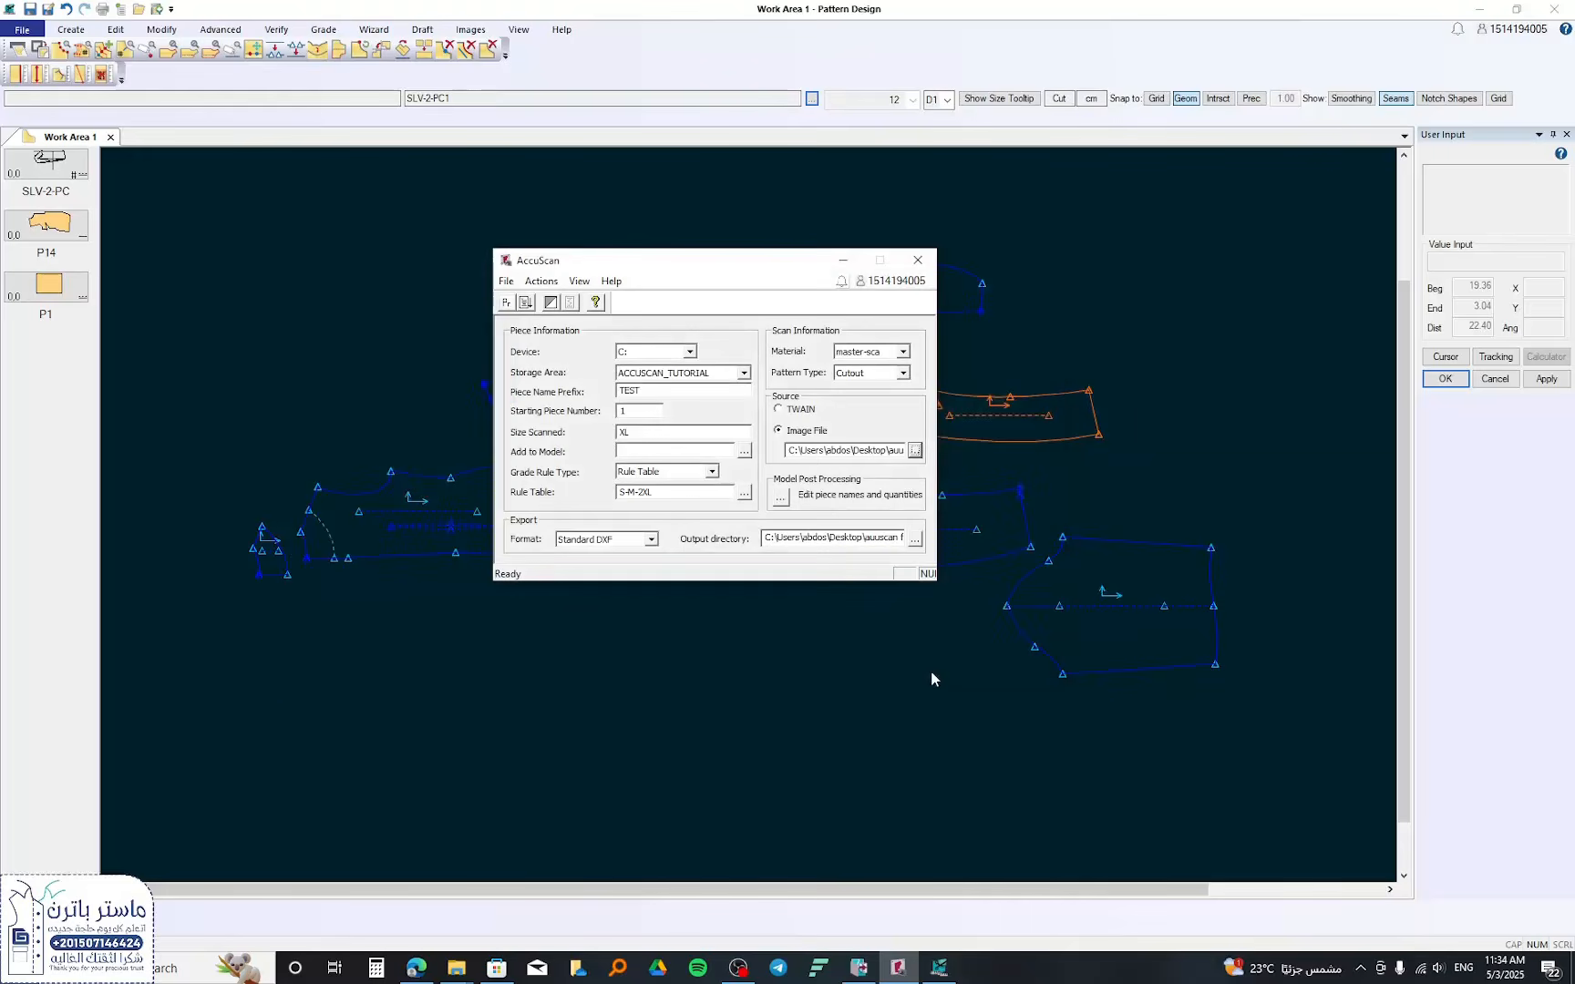
- Process the source image into a scan preview and move the preview window toward the middle of the screen
{"action": "left_click", "coordinate": [504, 305]}
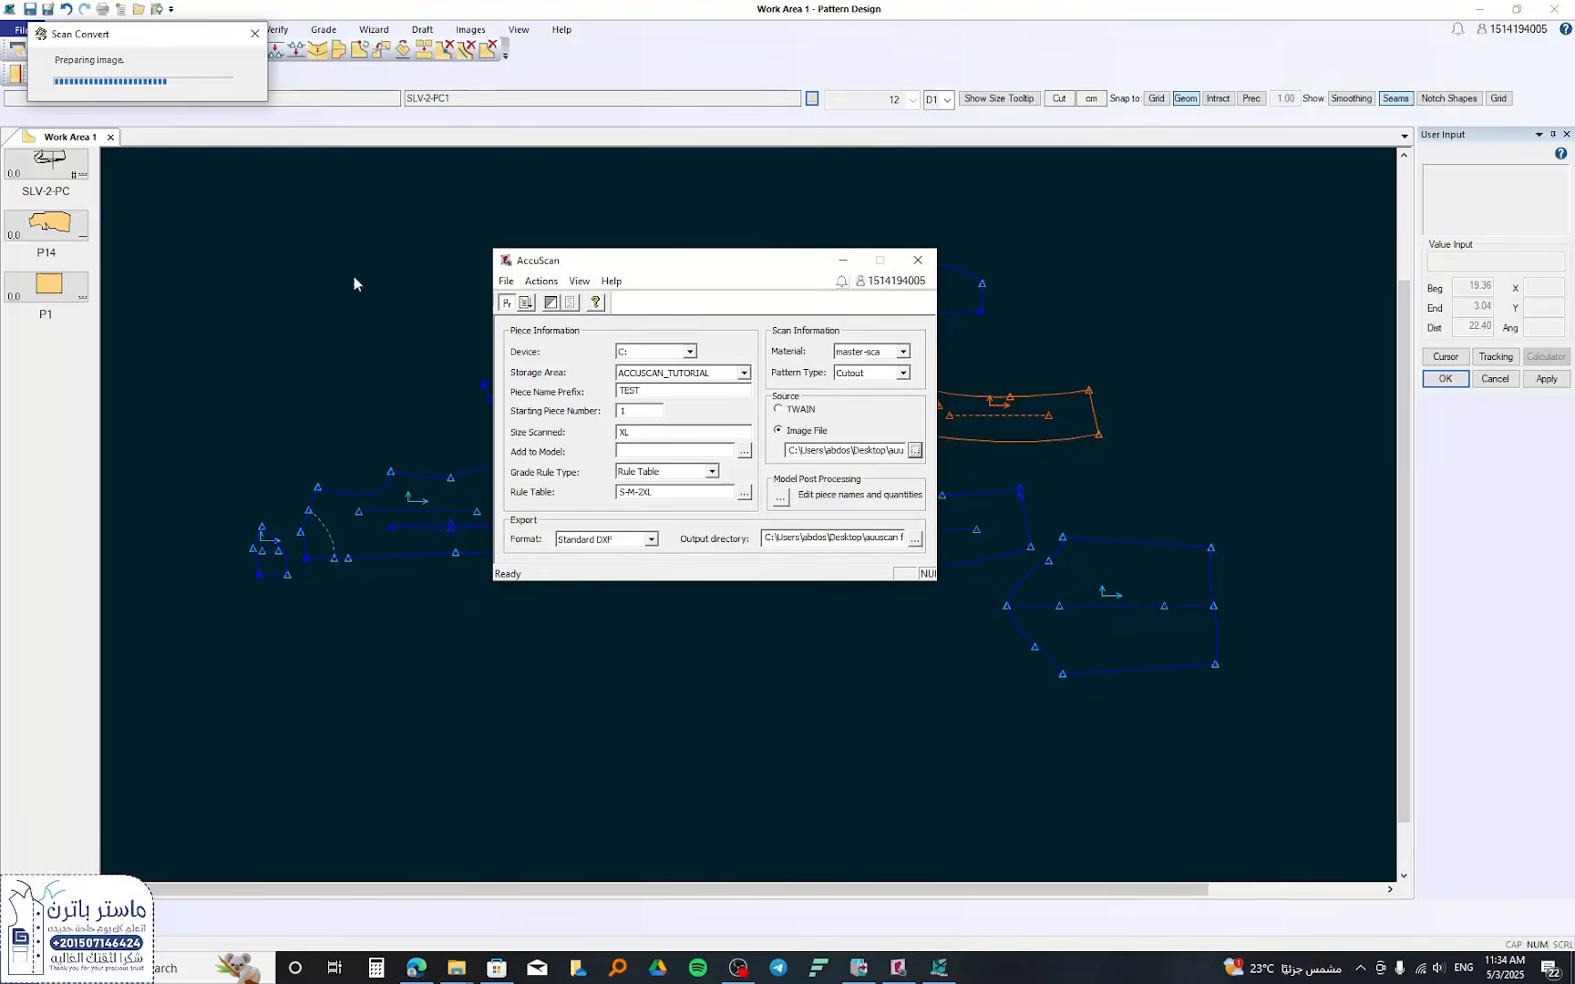
{"action": "left_click_drag", "start_coordinate": [154, 37], "coordinate": [638, 209]}
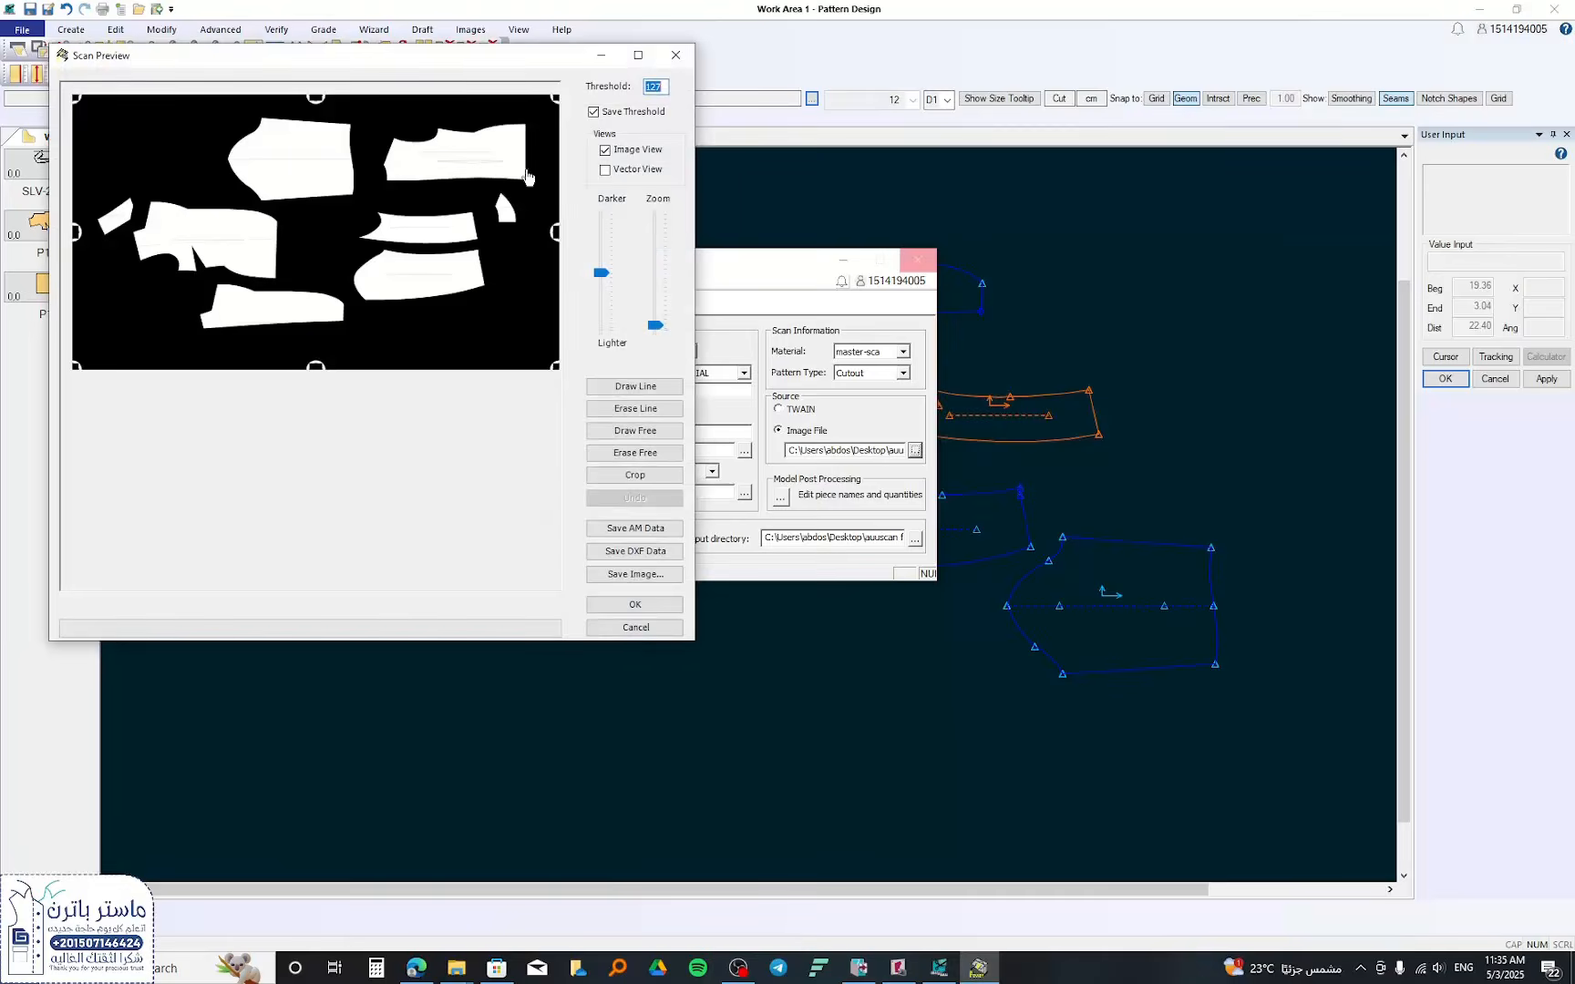
{"action": "left_click_drag", "start_coordinate": [461, 60], "coordinate": [808, 126]}
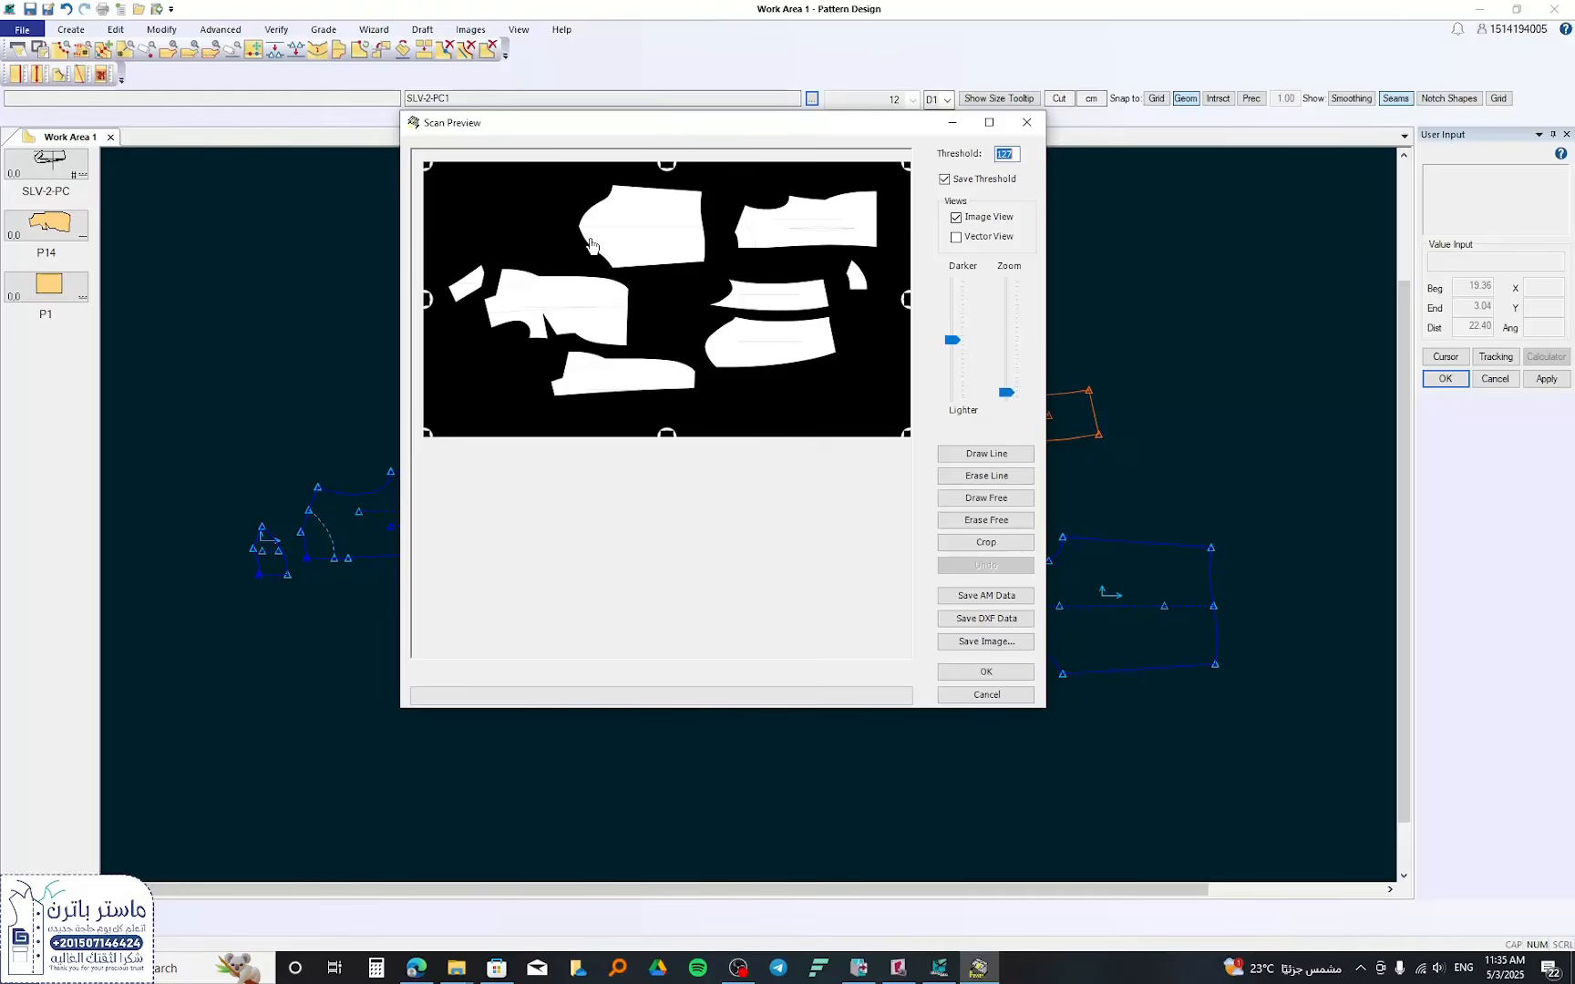
- Show the vector view in the scan preview and lower the threshold to 69 to remove the pieces' internal lines
{"action": "left_click", "coordinate": [977, 241]}
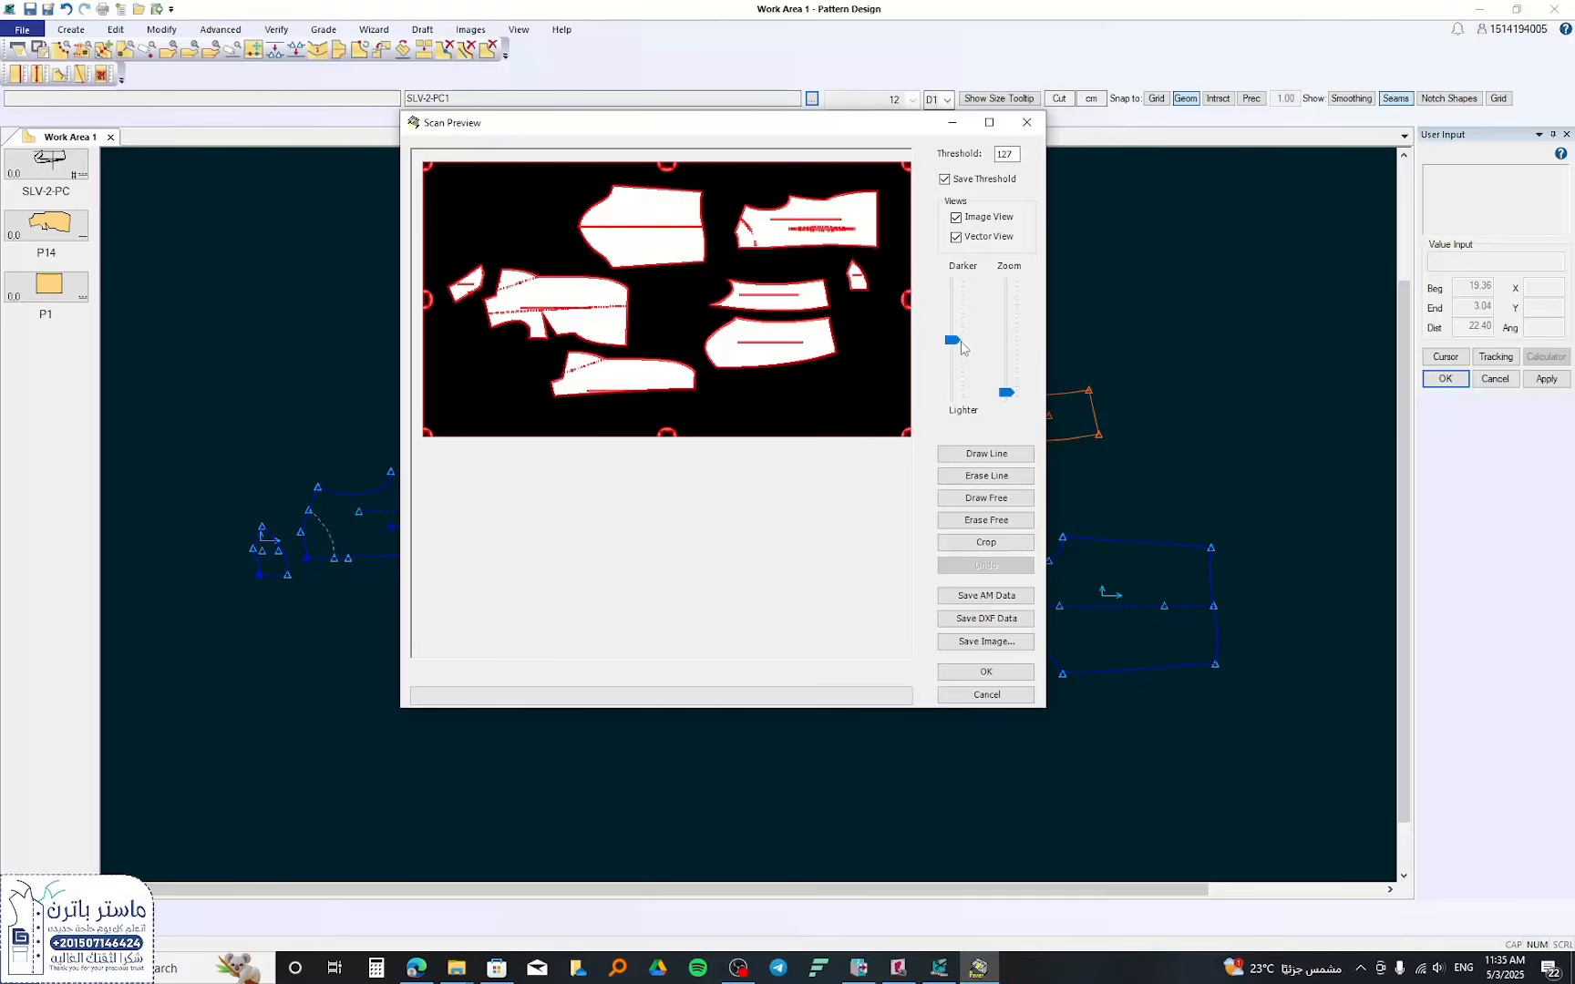
{"action": "left_click_drag", "start_coordinate": [958, 348], "coordinate": [958, 361]}
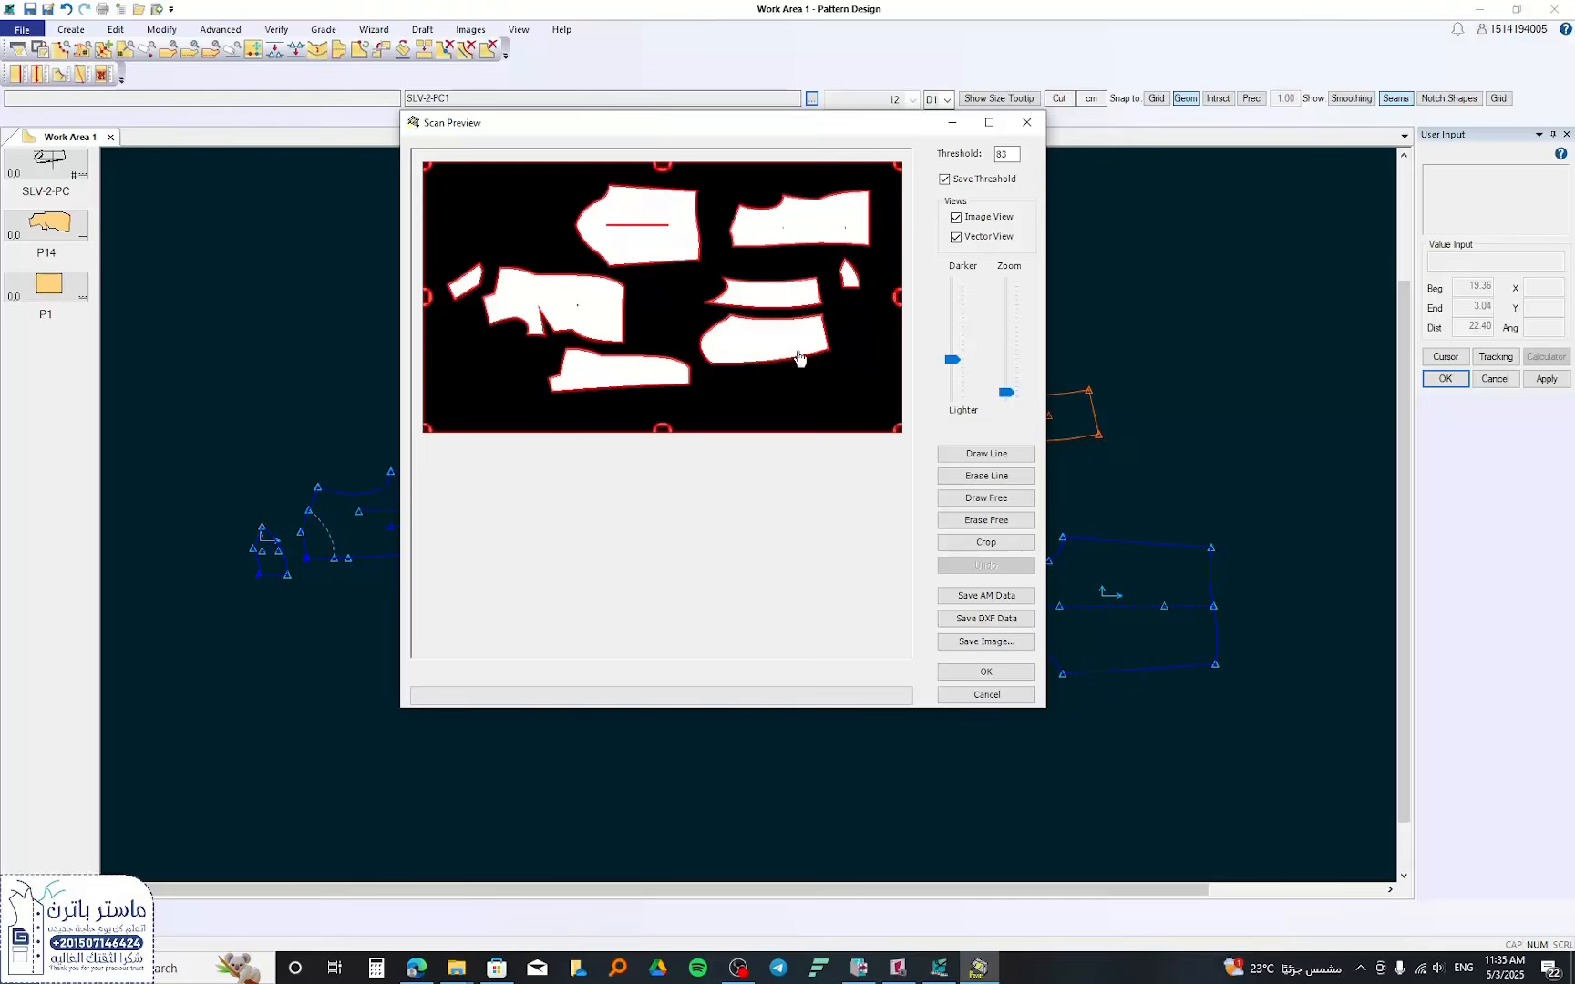
{"action": "left_click_drag", "start_coordinate": [957, 361], "coordinate": [957, 367]}
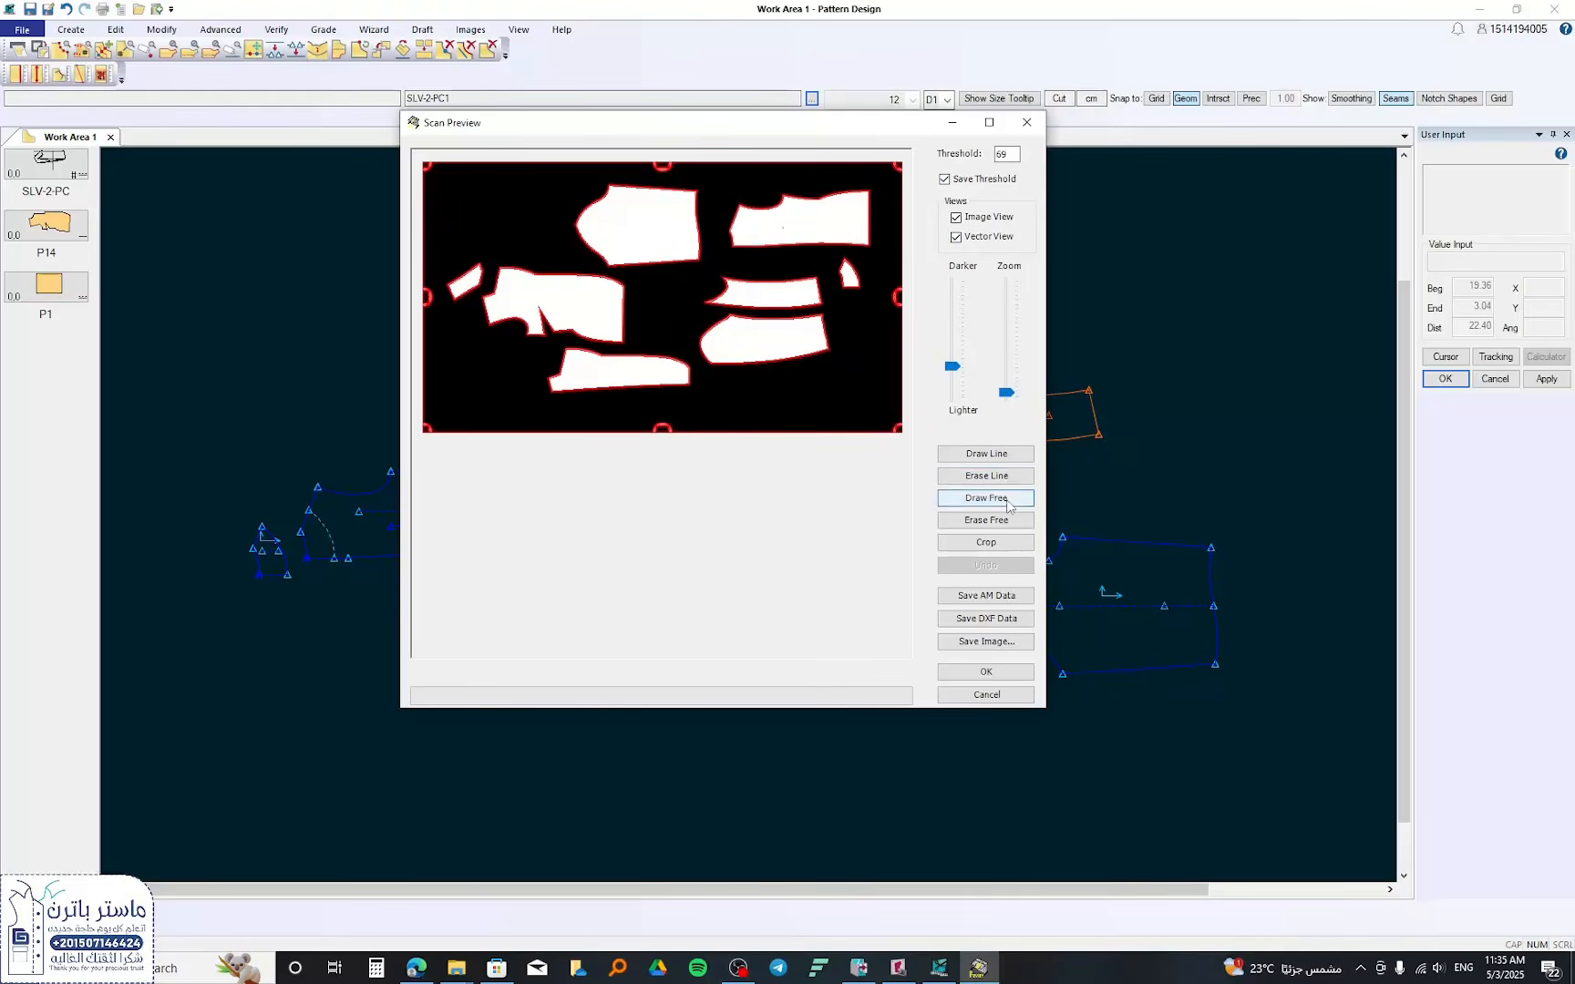
- Crop the scan to the area inside the registration marks and save the outlined pieces as AM data
{"action": "left_click", "coordinate": [1010, 543]}
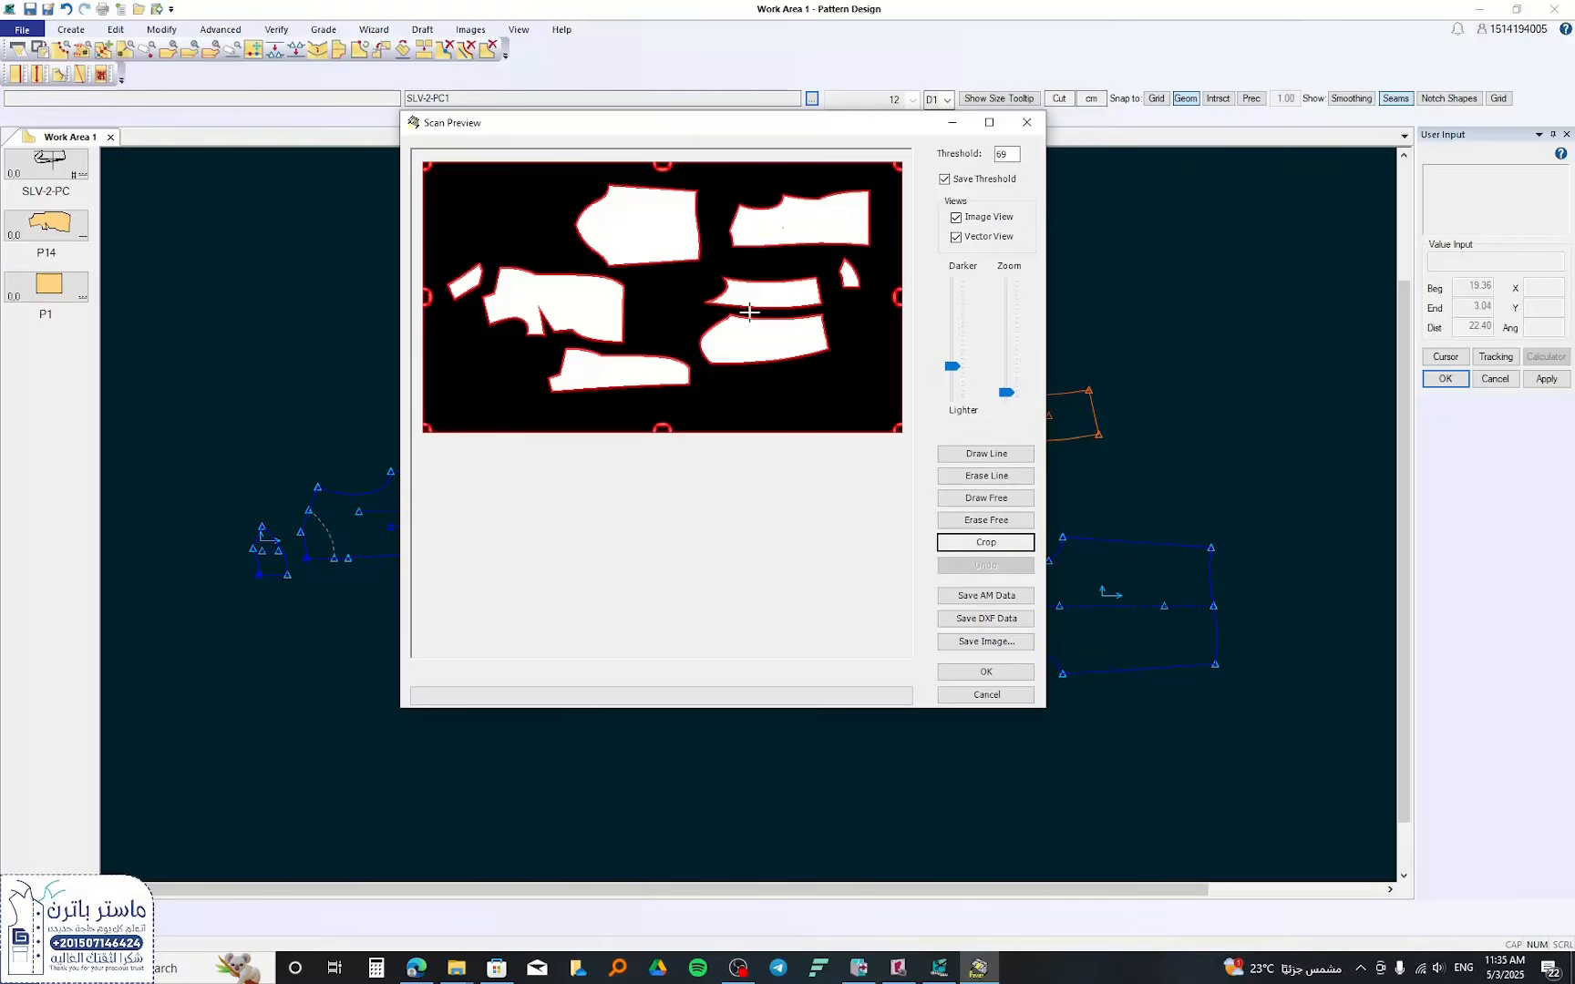
{"action": "left_click", "coordinate": [438, 408]}
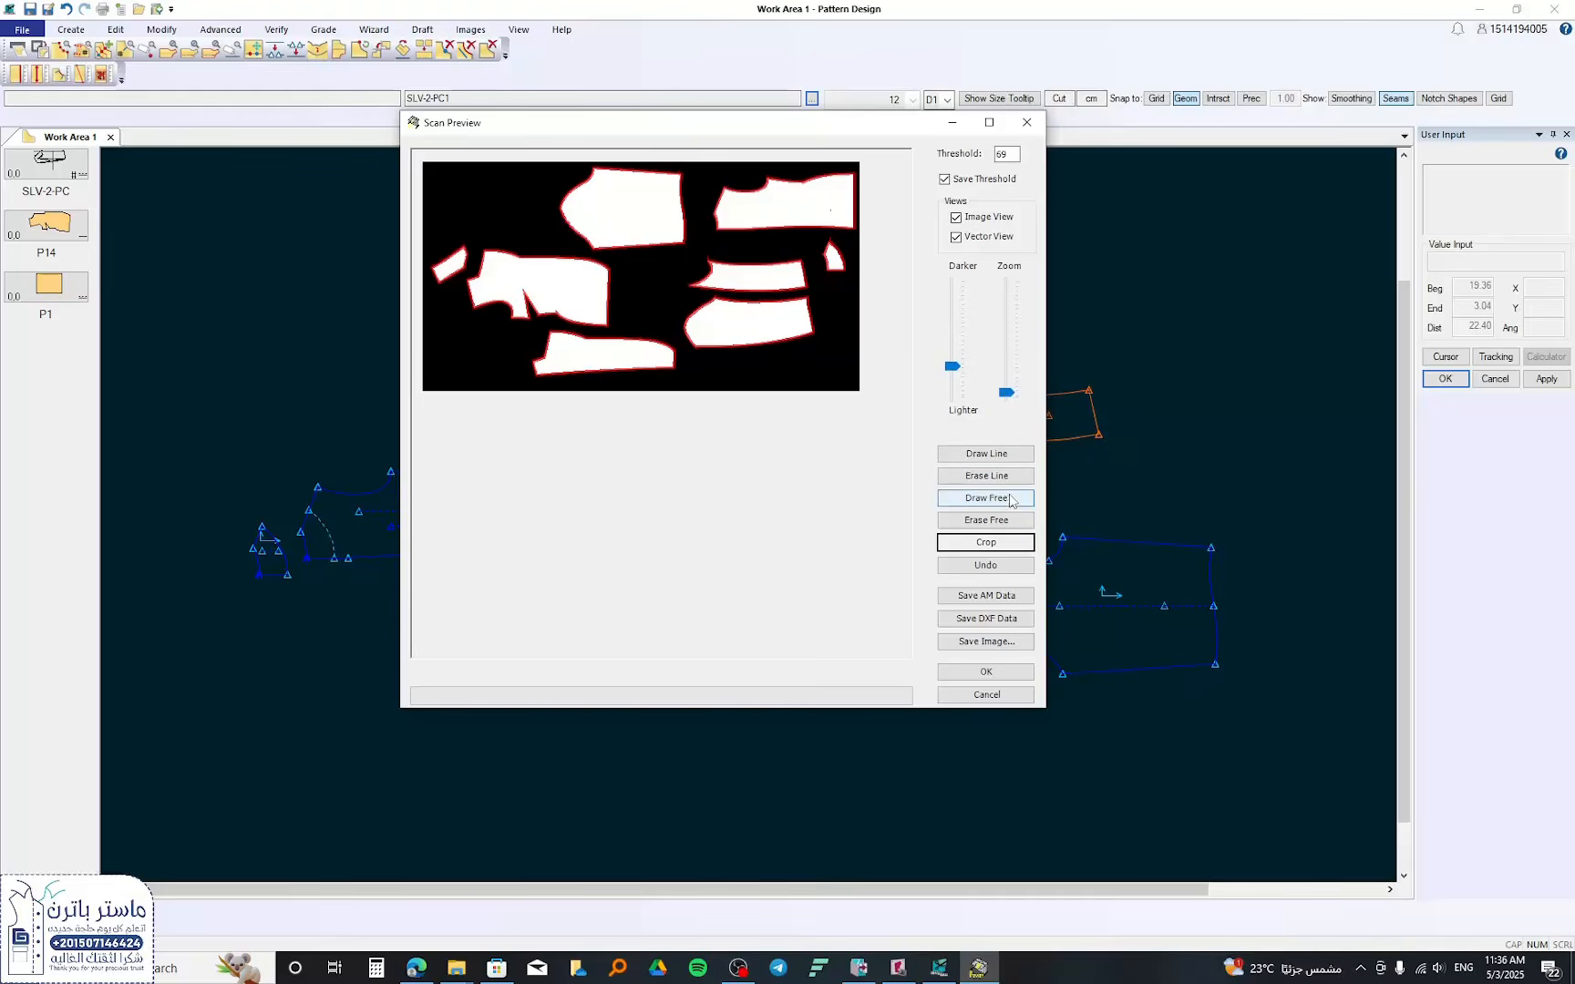
{"action": "left_click", "coordinate": [1003, 596]}
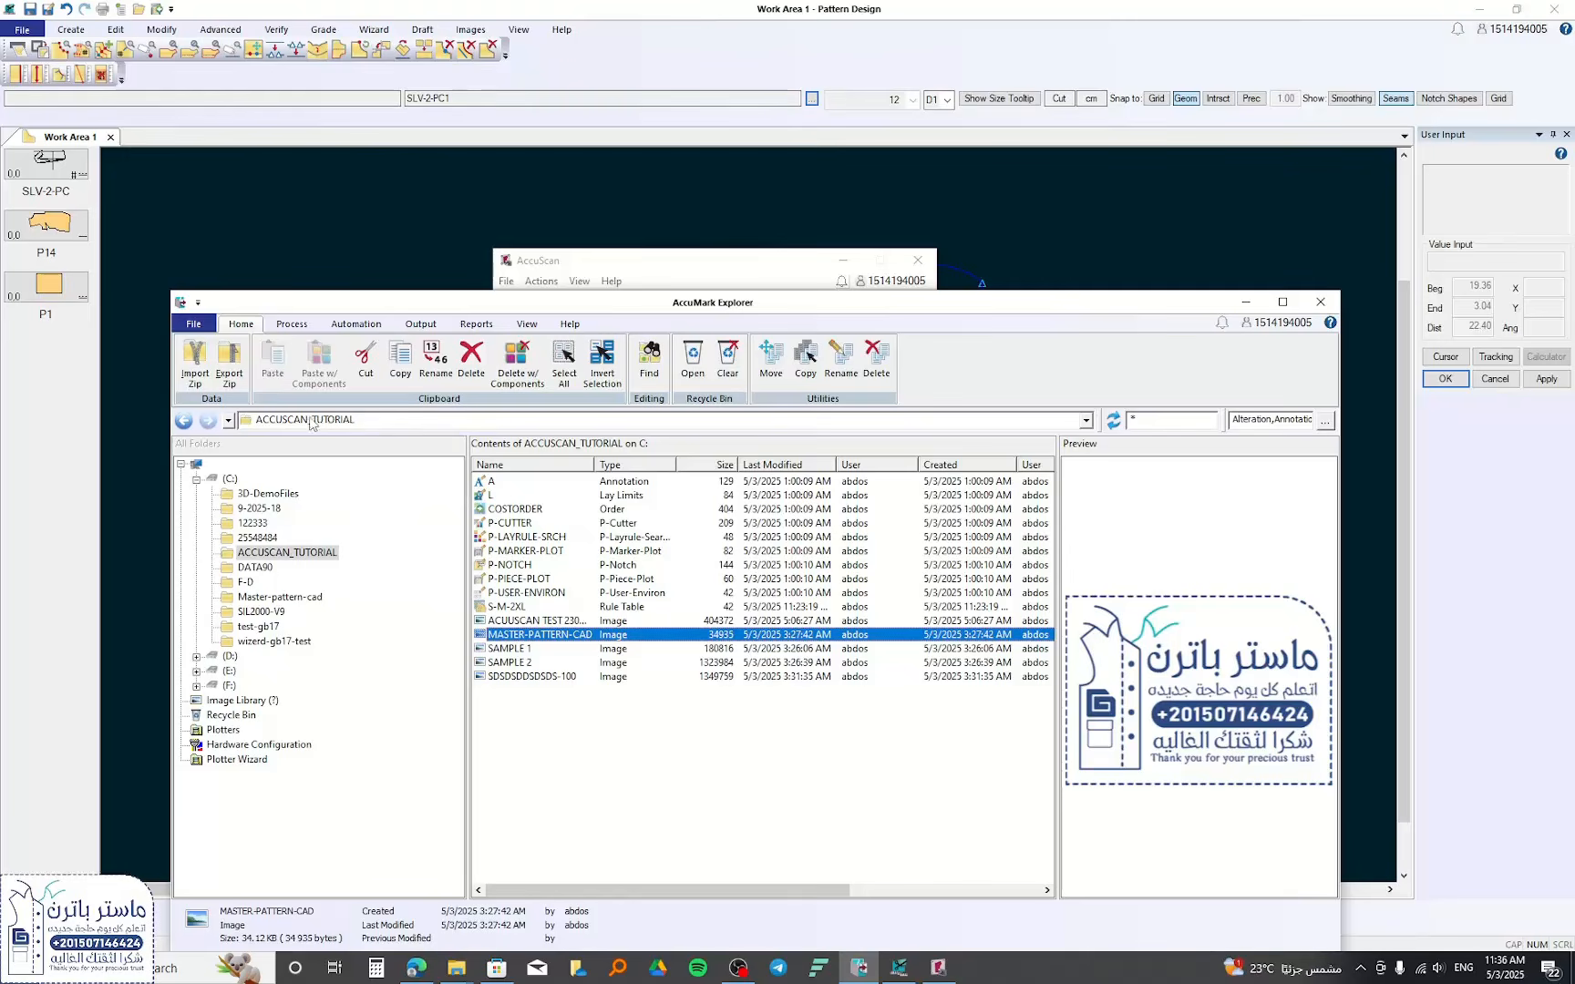
- Maximize AccuMark Explorer, return to AccuScan for the conversion of the scan to pieces, and dismiss the completion notice
{"action": "double_click", "coordinate": [371, 302]}
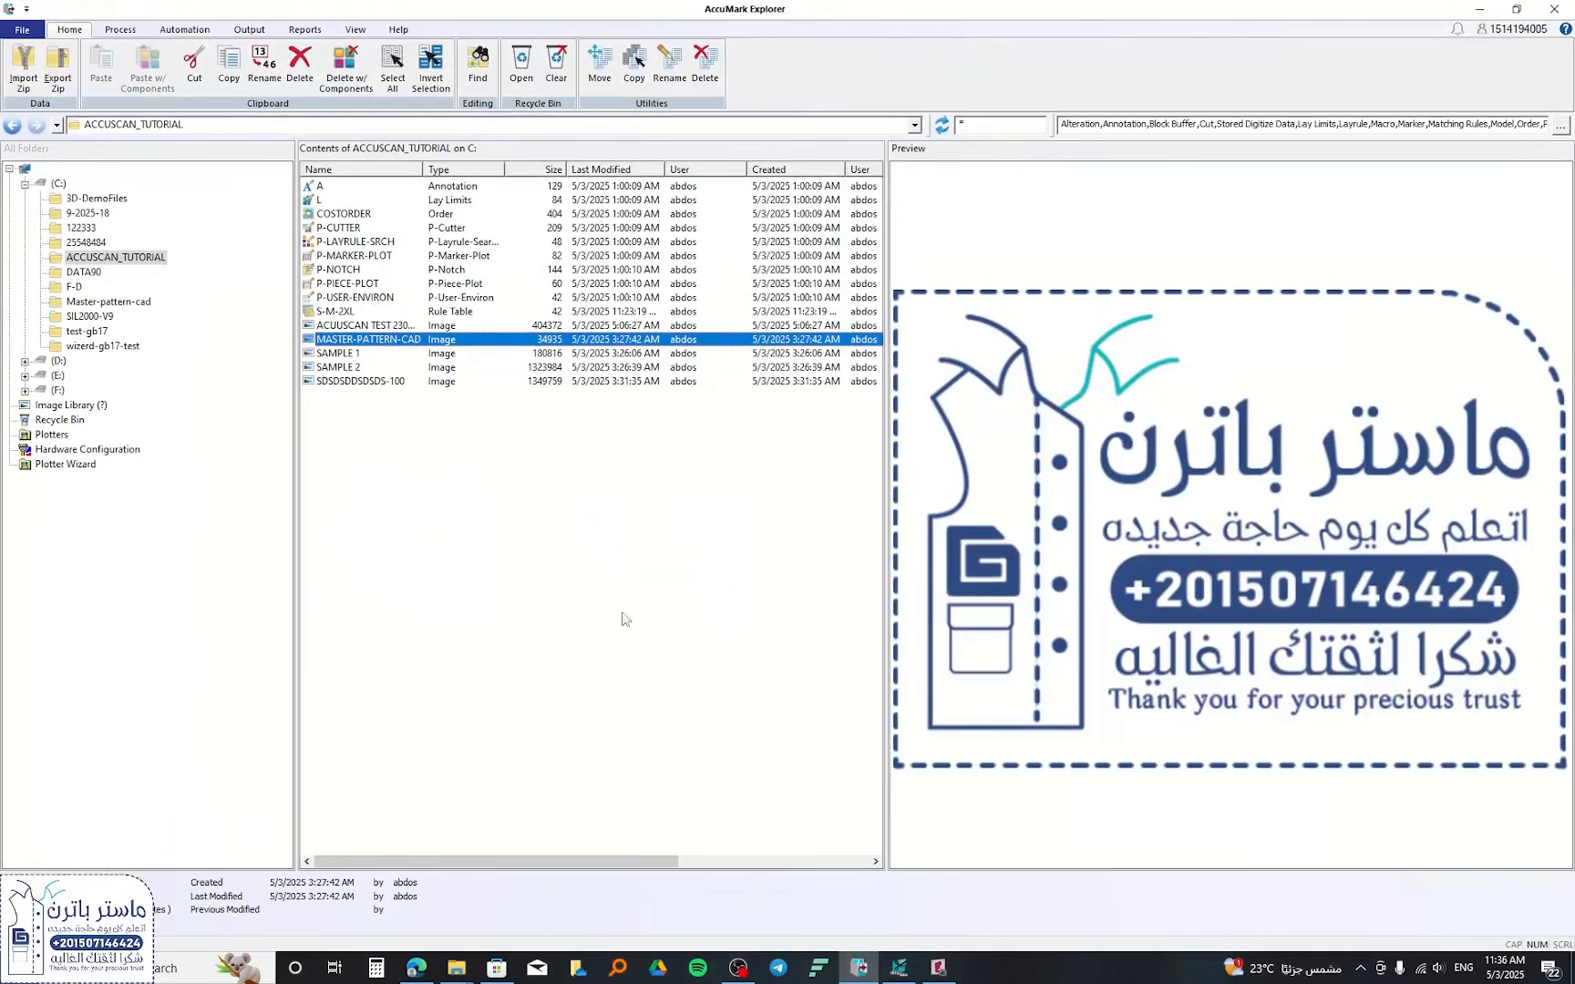
{"action": "left_click", "coordinate": [938, 968]}
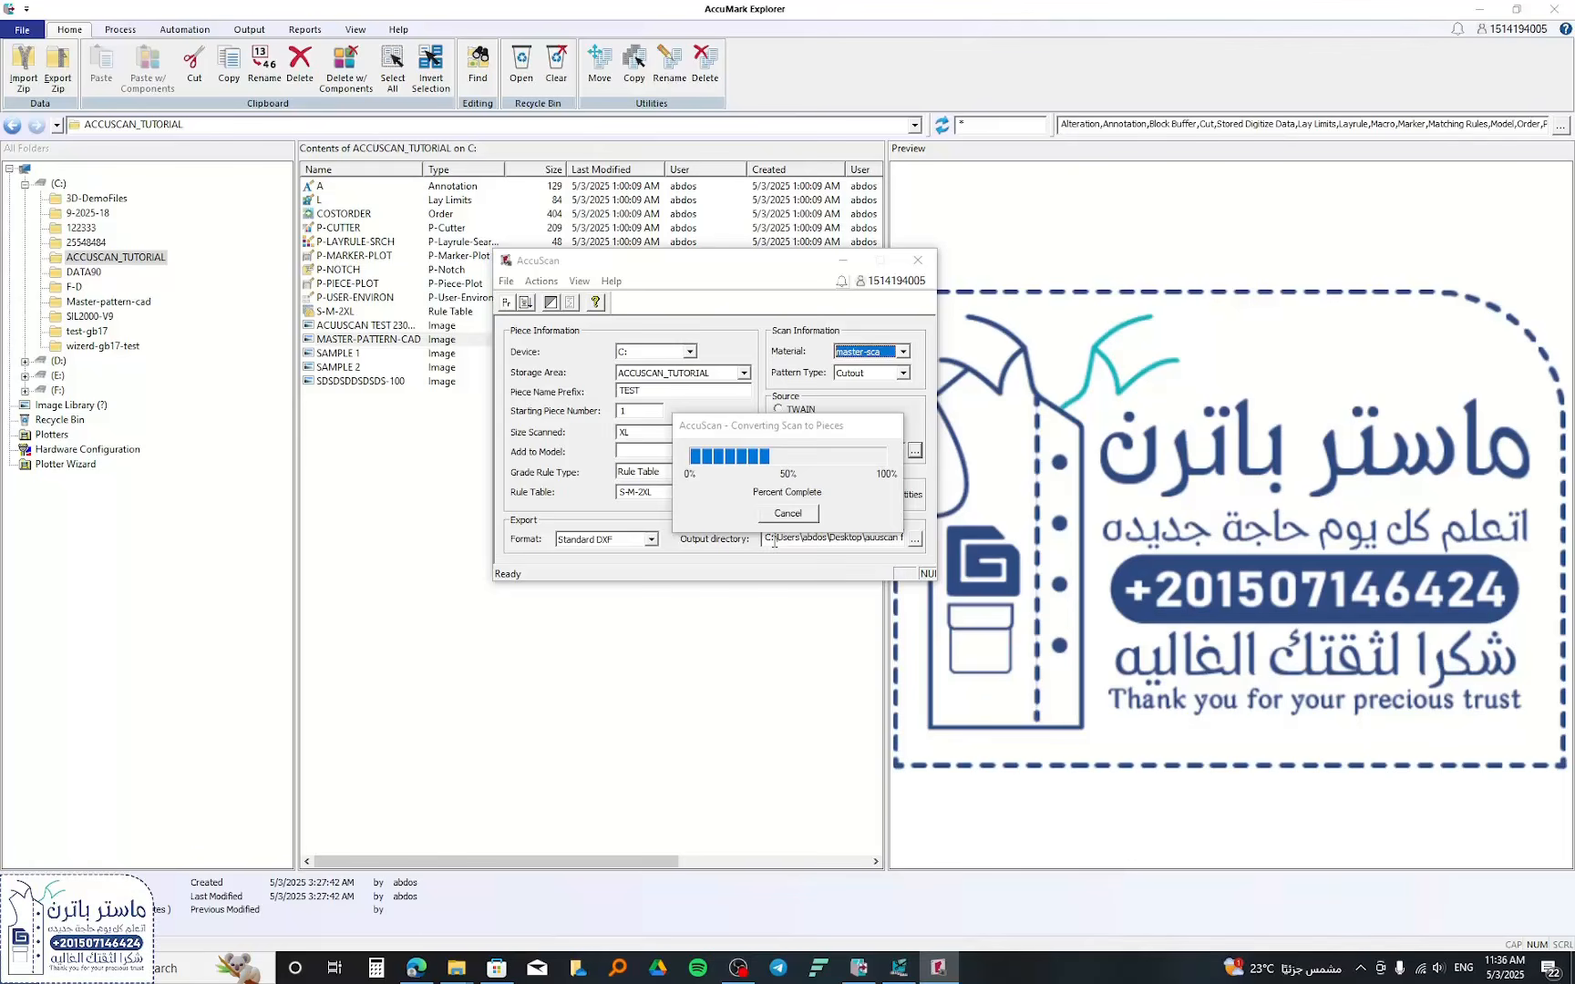
{"action": "left_click", "coordinate": [642, 434]}
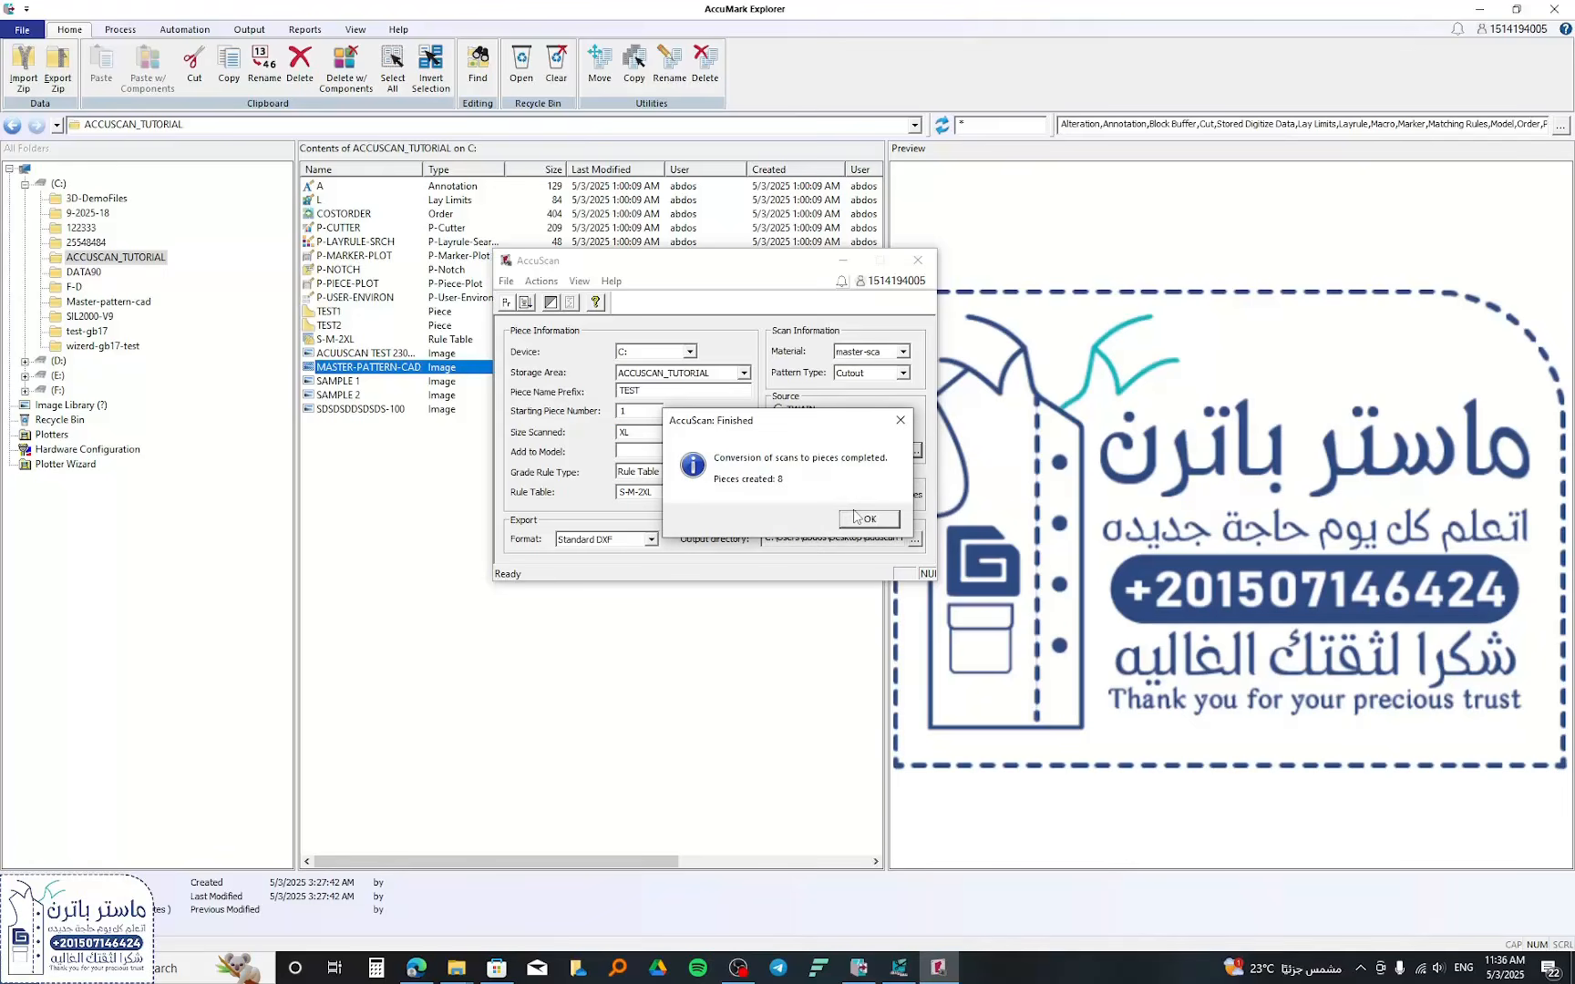
{"action": "left_click", "coordinate": [868, 519]}
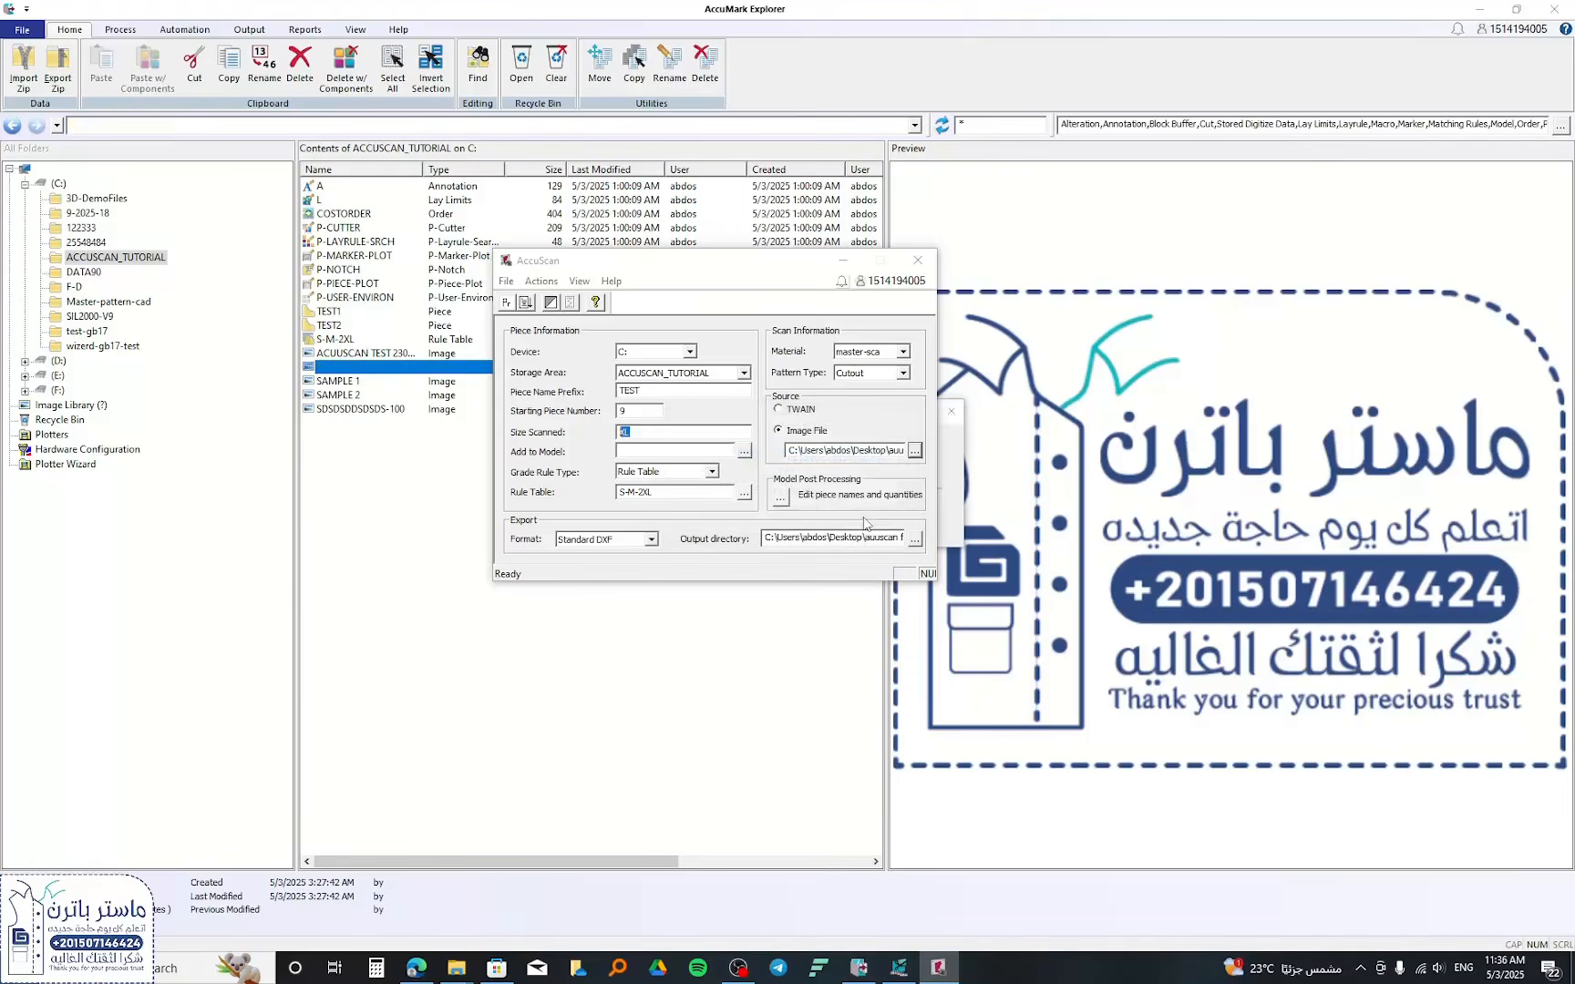
- Examine the converted pieces TEST1 through TEST8 one by one in AccuMark Explorer's ACCUSCAN_TUTORIAL storage area
{"action": "left_click", "coordinate": [331, 312]}
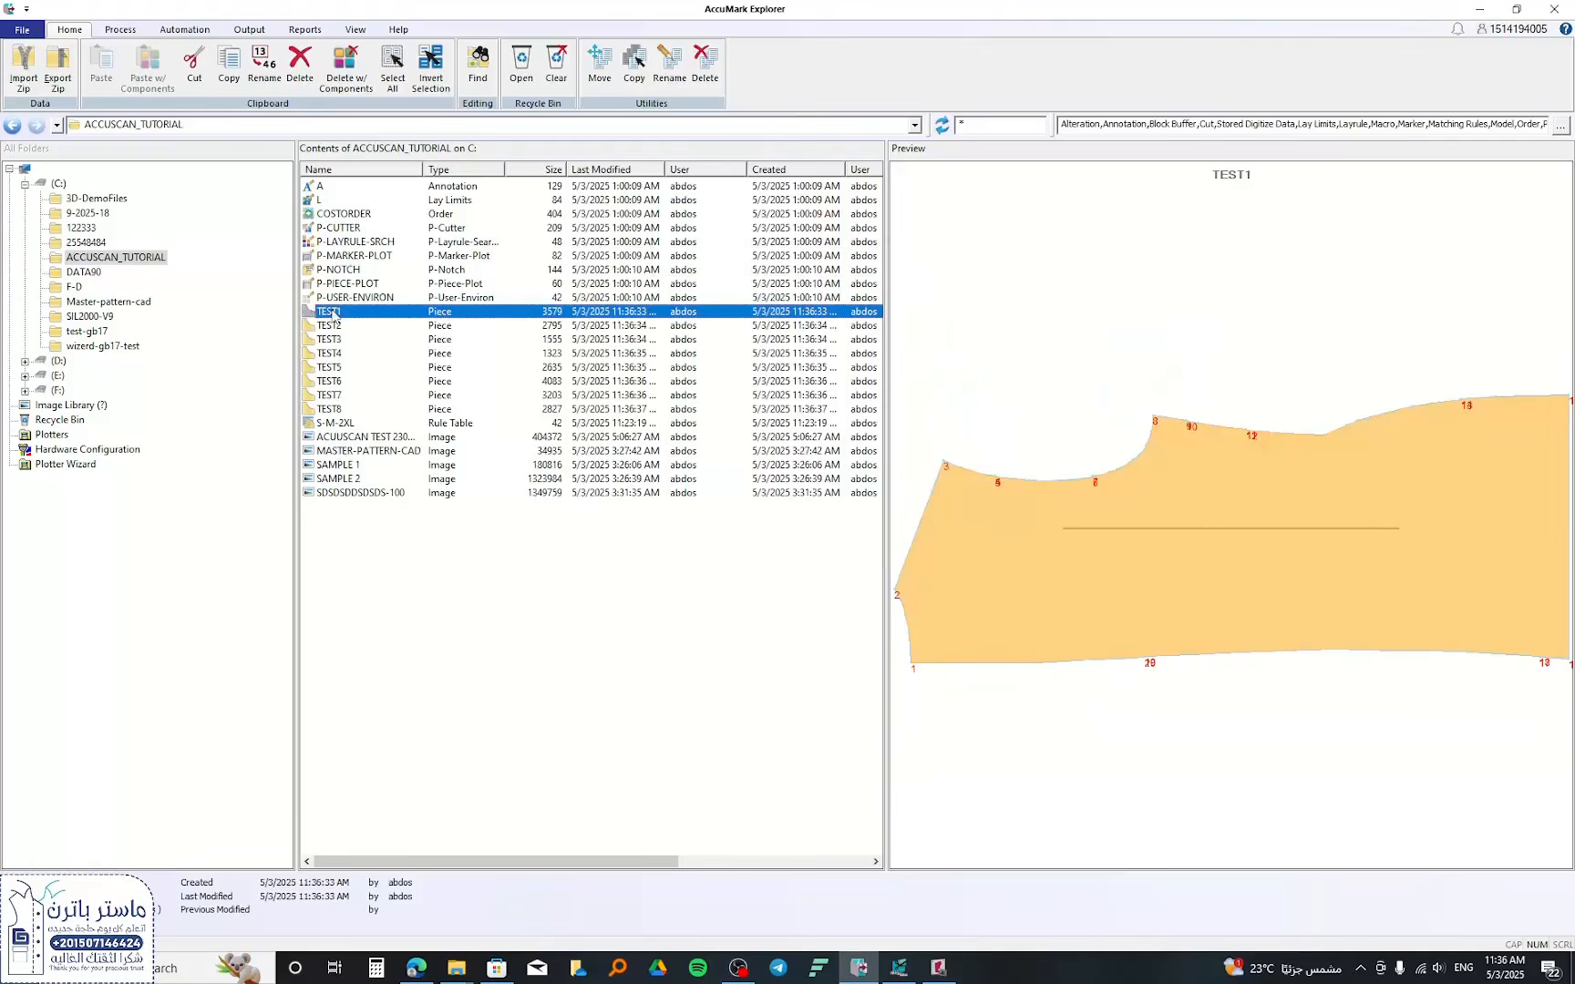
{"action": "left_click", "coordinate": [333, 328]}
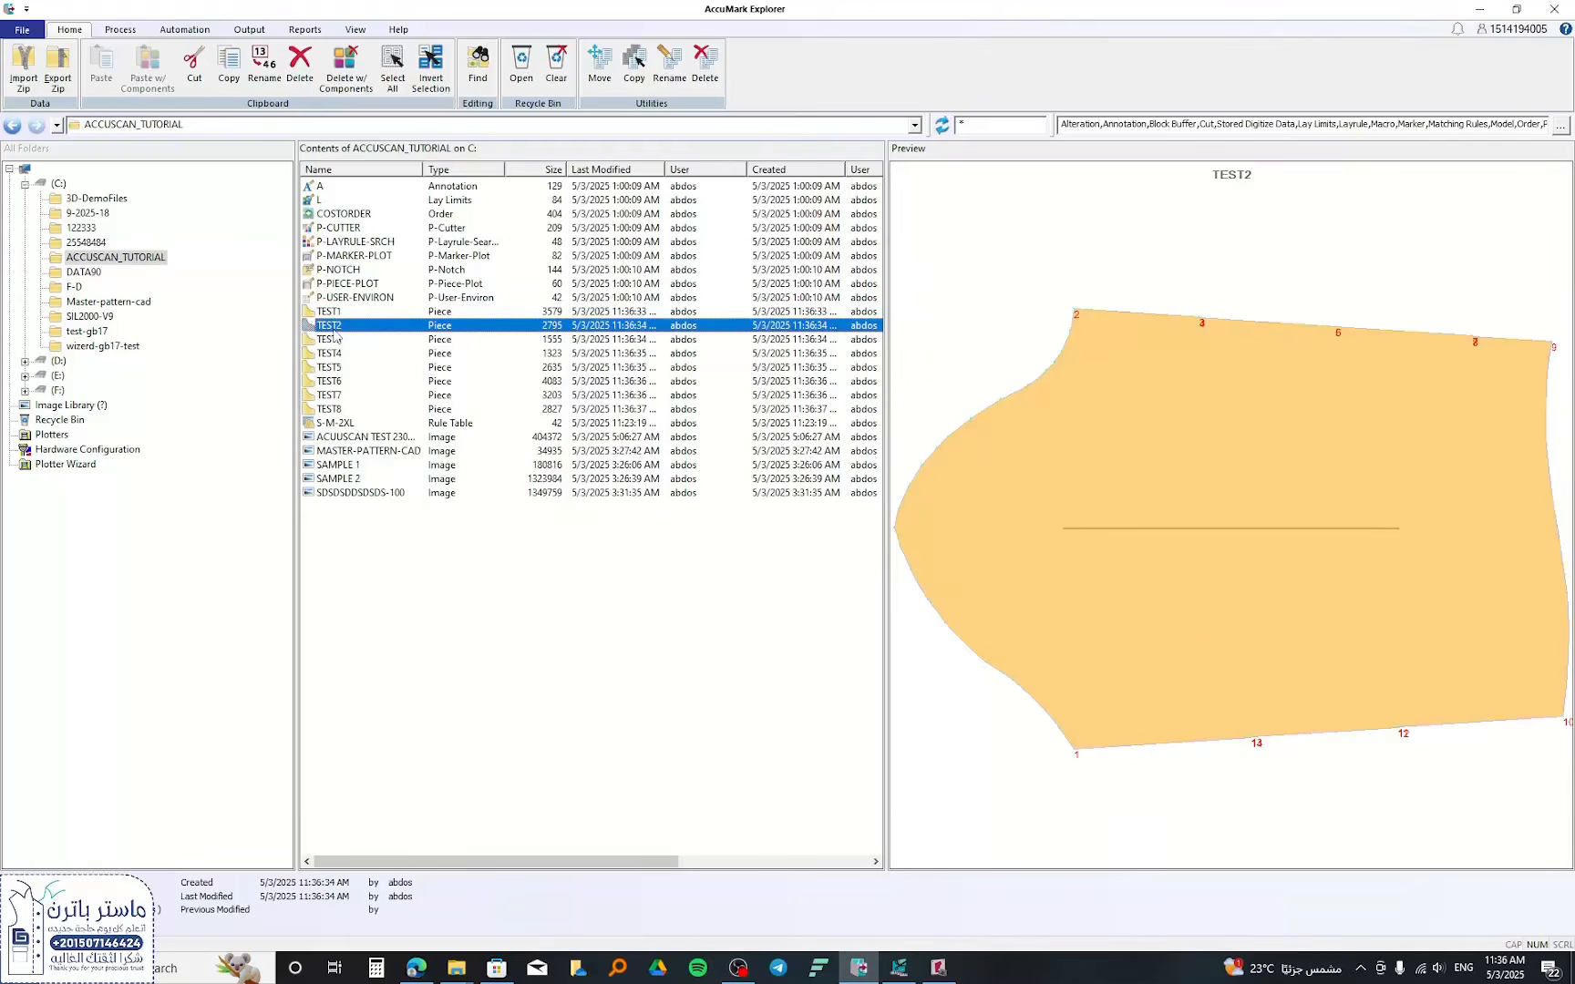
{"action": "left_click", "coordinate": [336, 341]}
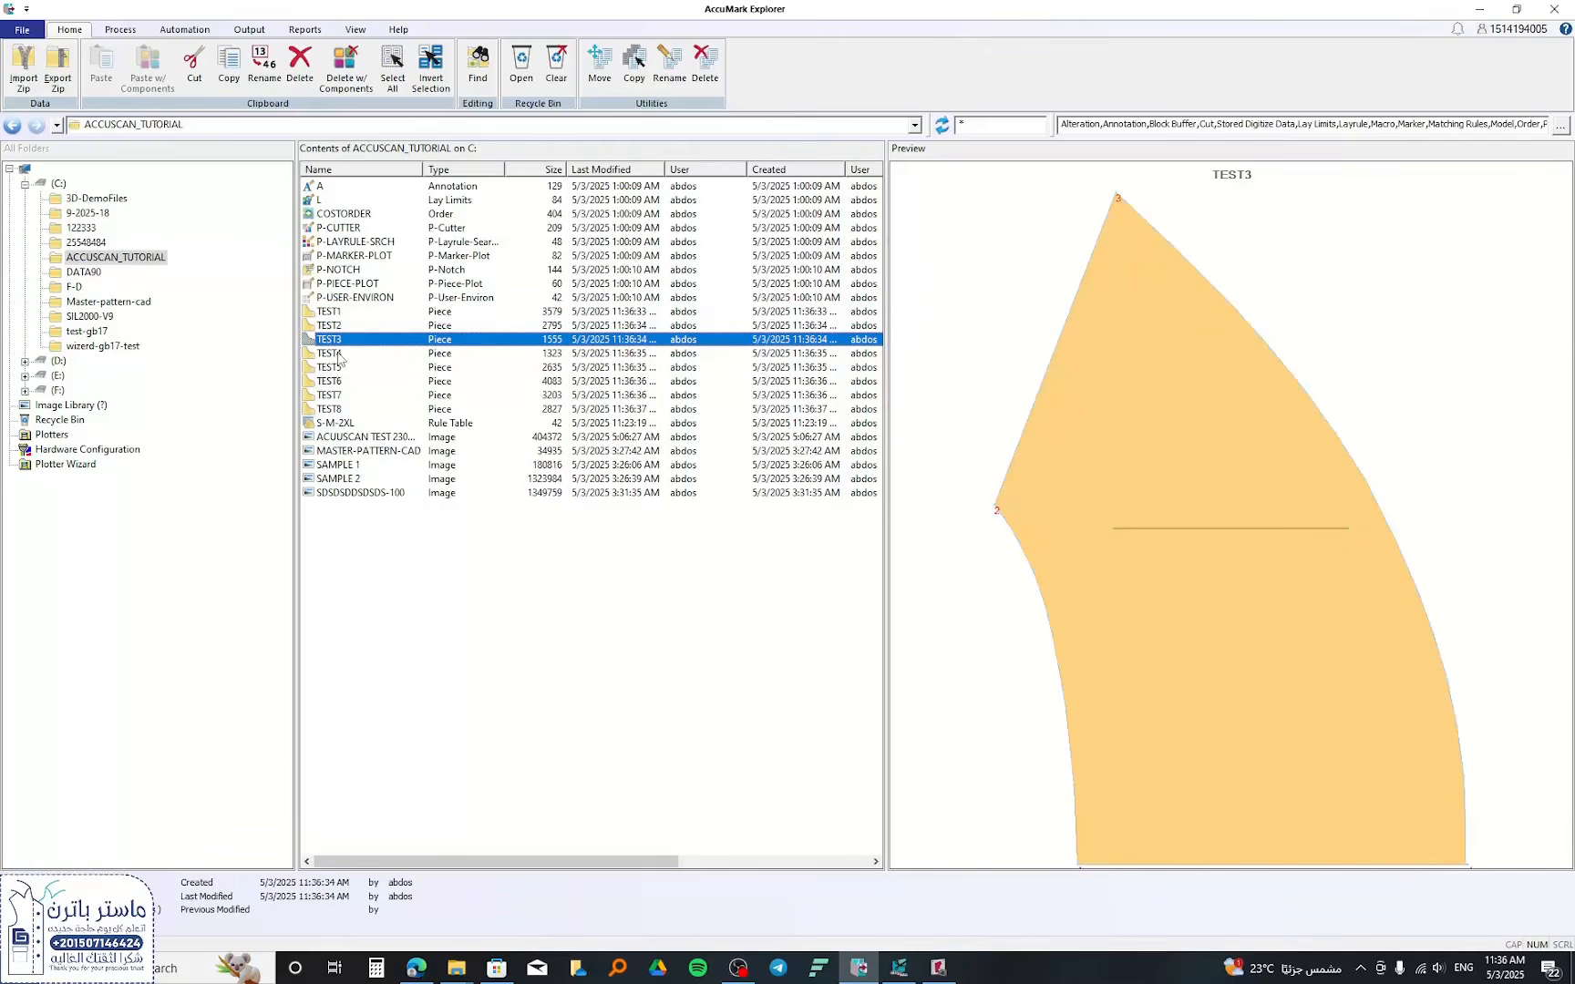
{"action": "left_click", "coordinate": [338, 356]}
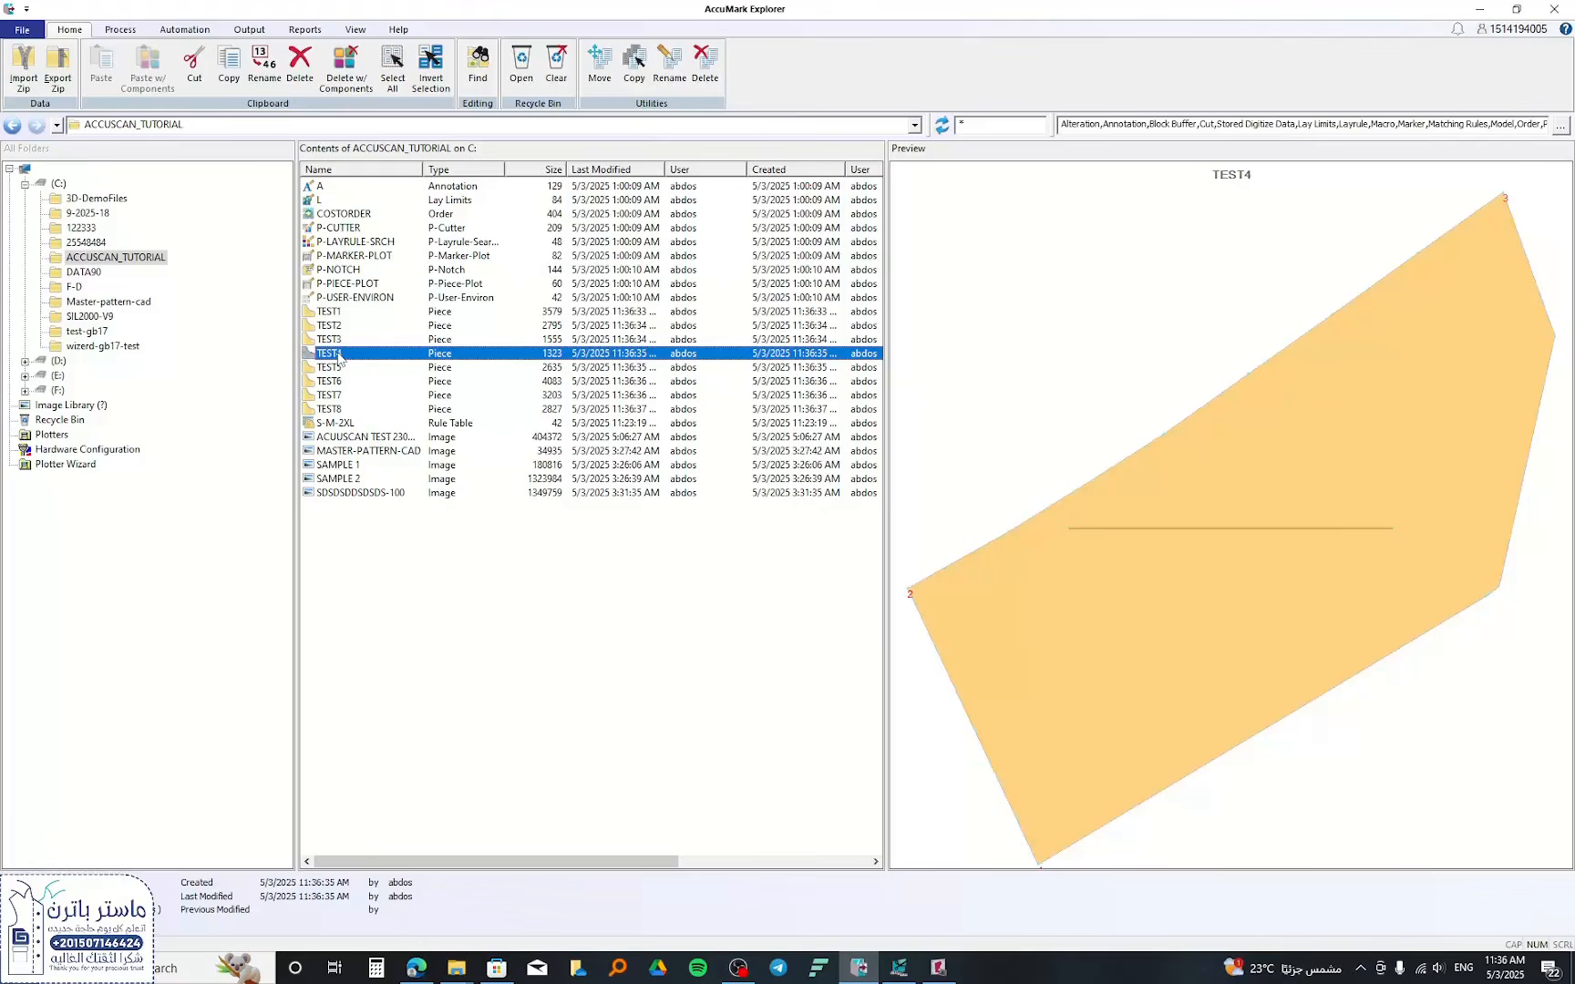
{"action": "double_click", "coordinate": [335, 369]}
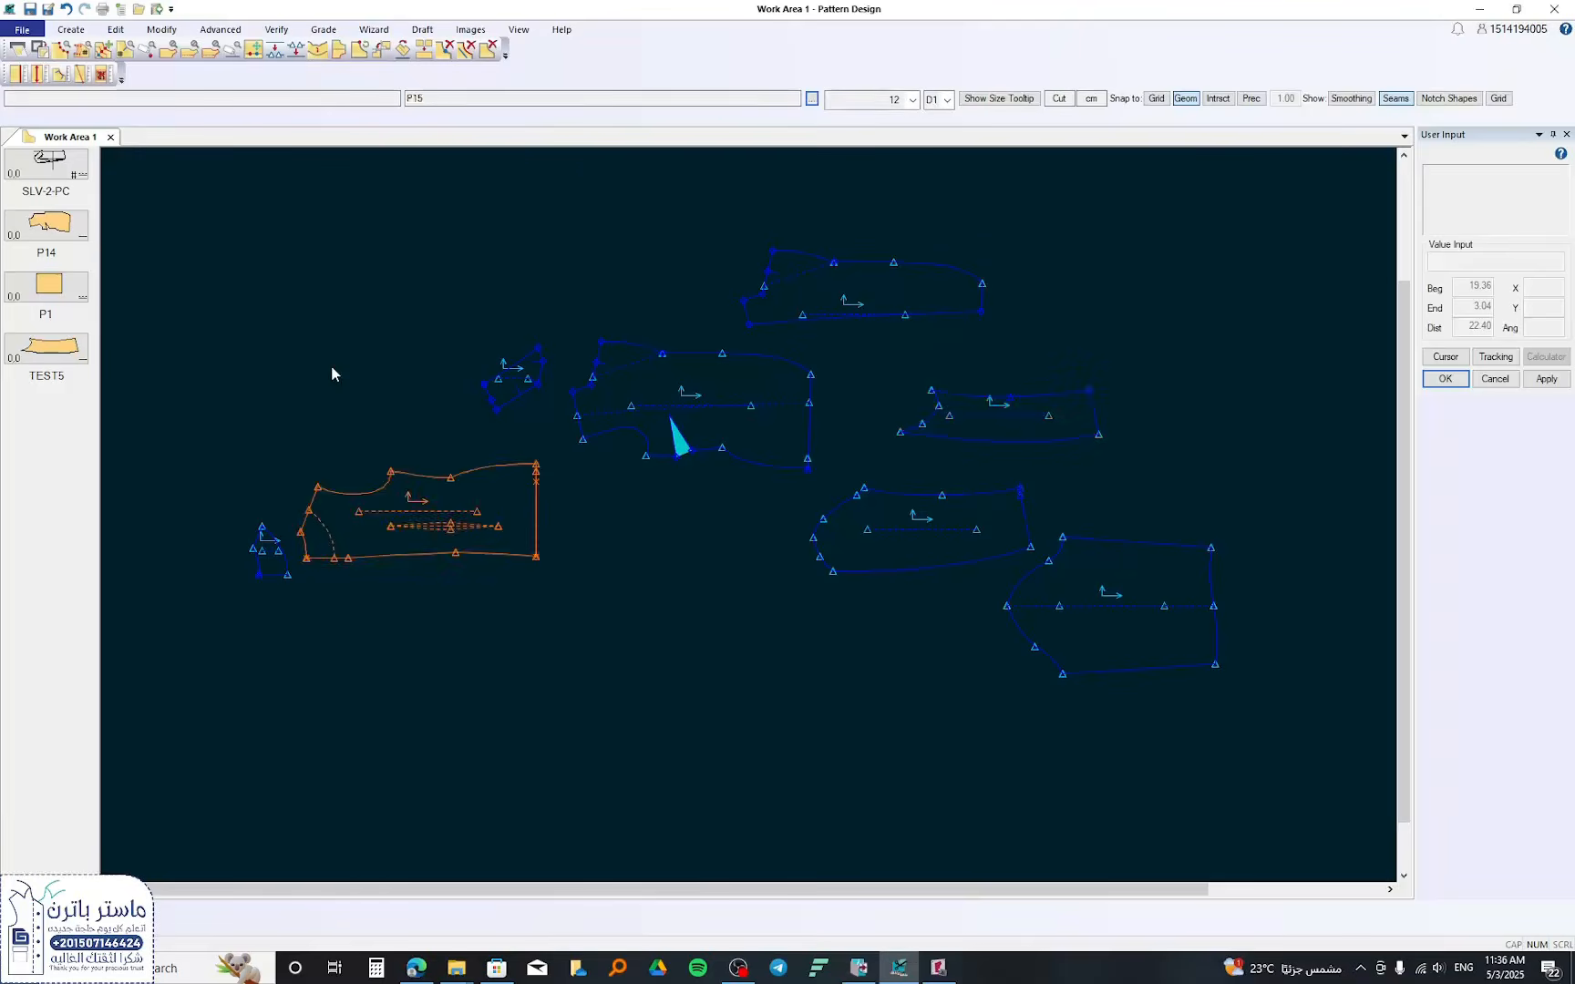
{"action": "left_click", "coordinate": [1491, 9]}
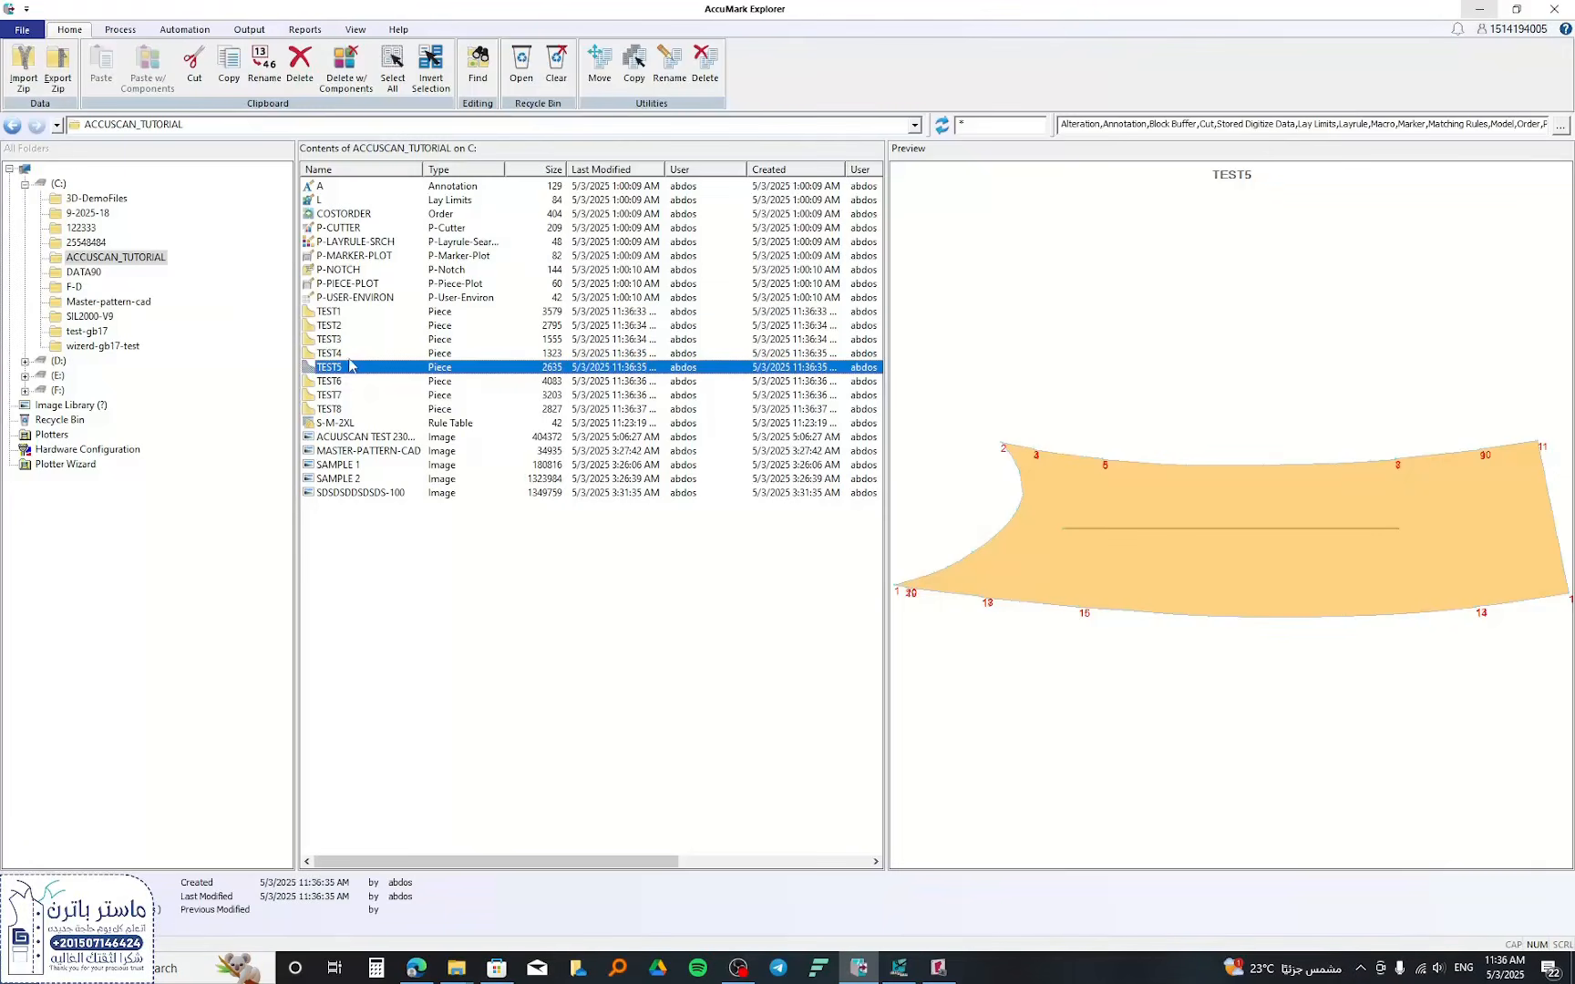
{"action": "left_click", "coordinate": [333, 383]}
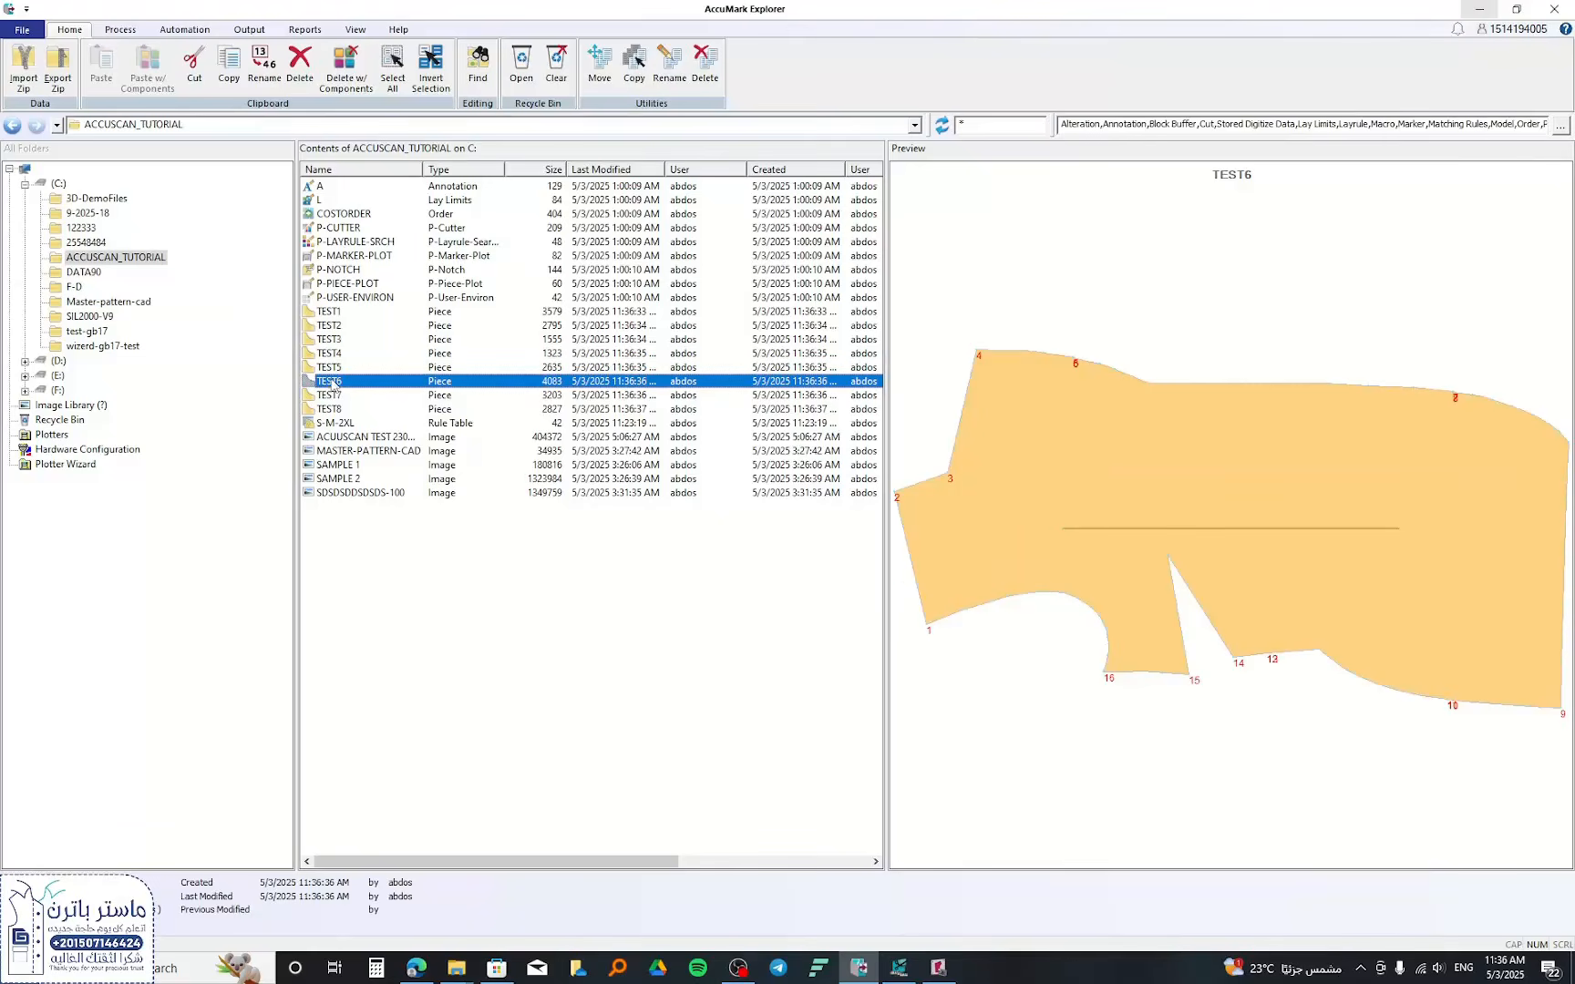
{"action": "left_click", "coordinate": [330, 397]}
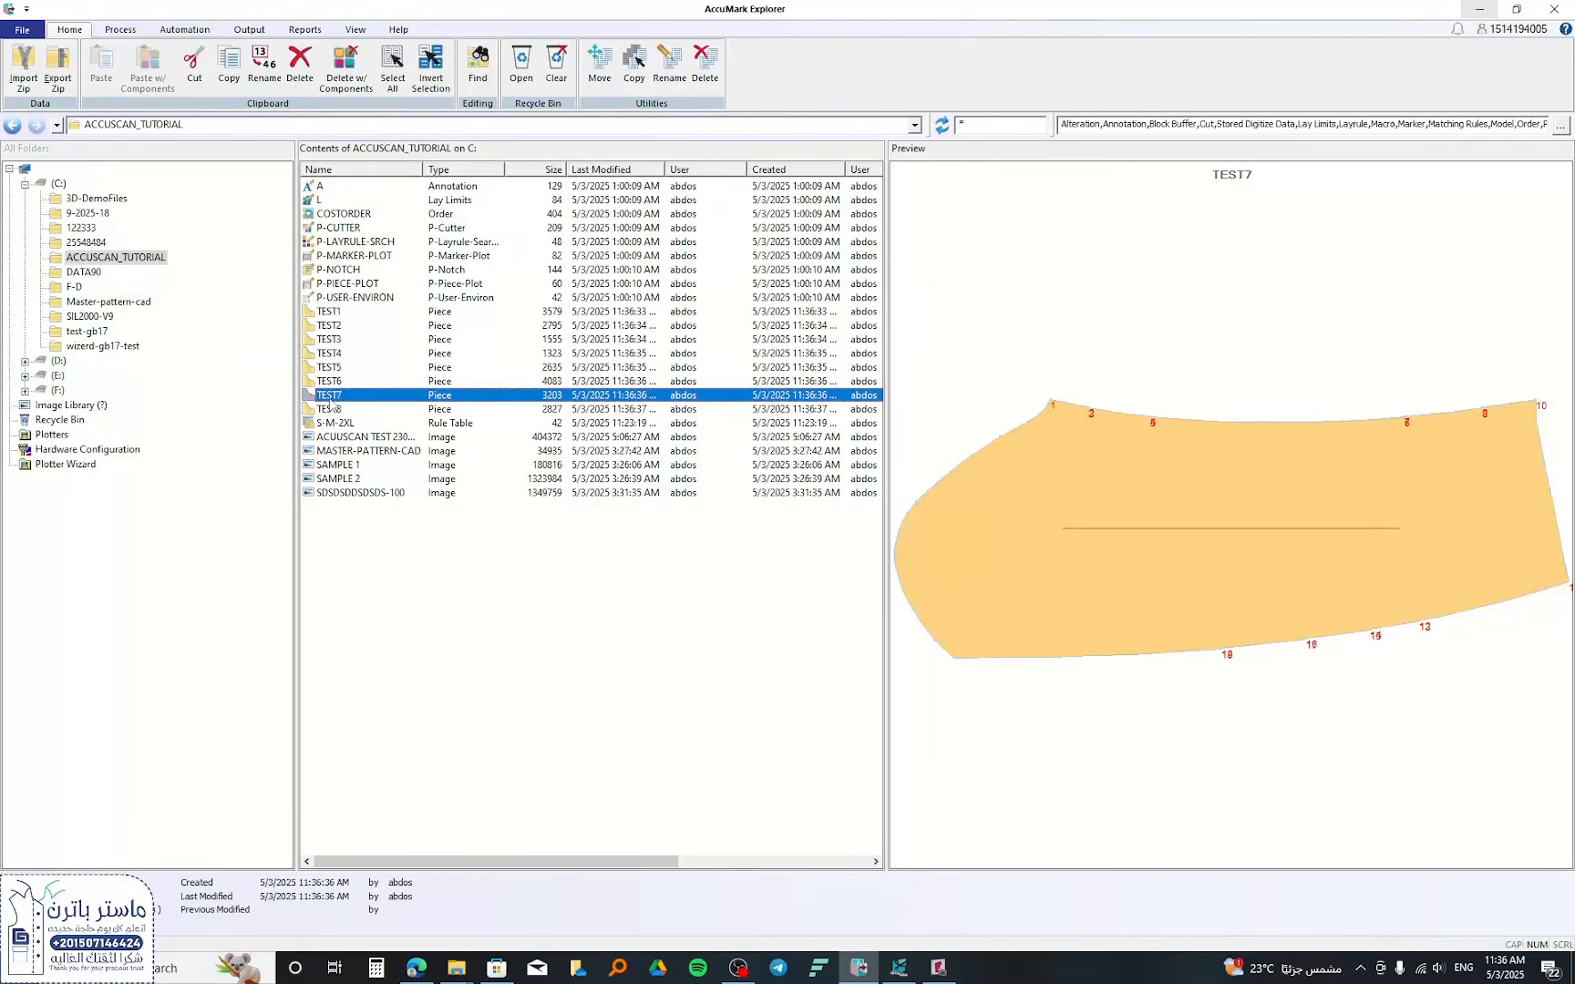
{"action": "left_click", "coordinate": [330, 411]}
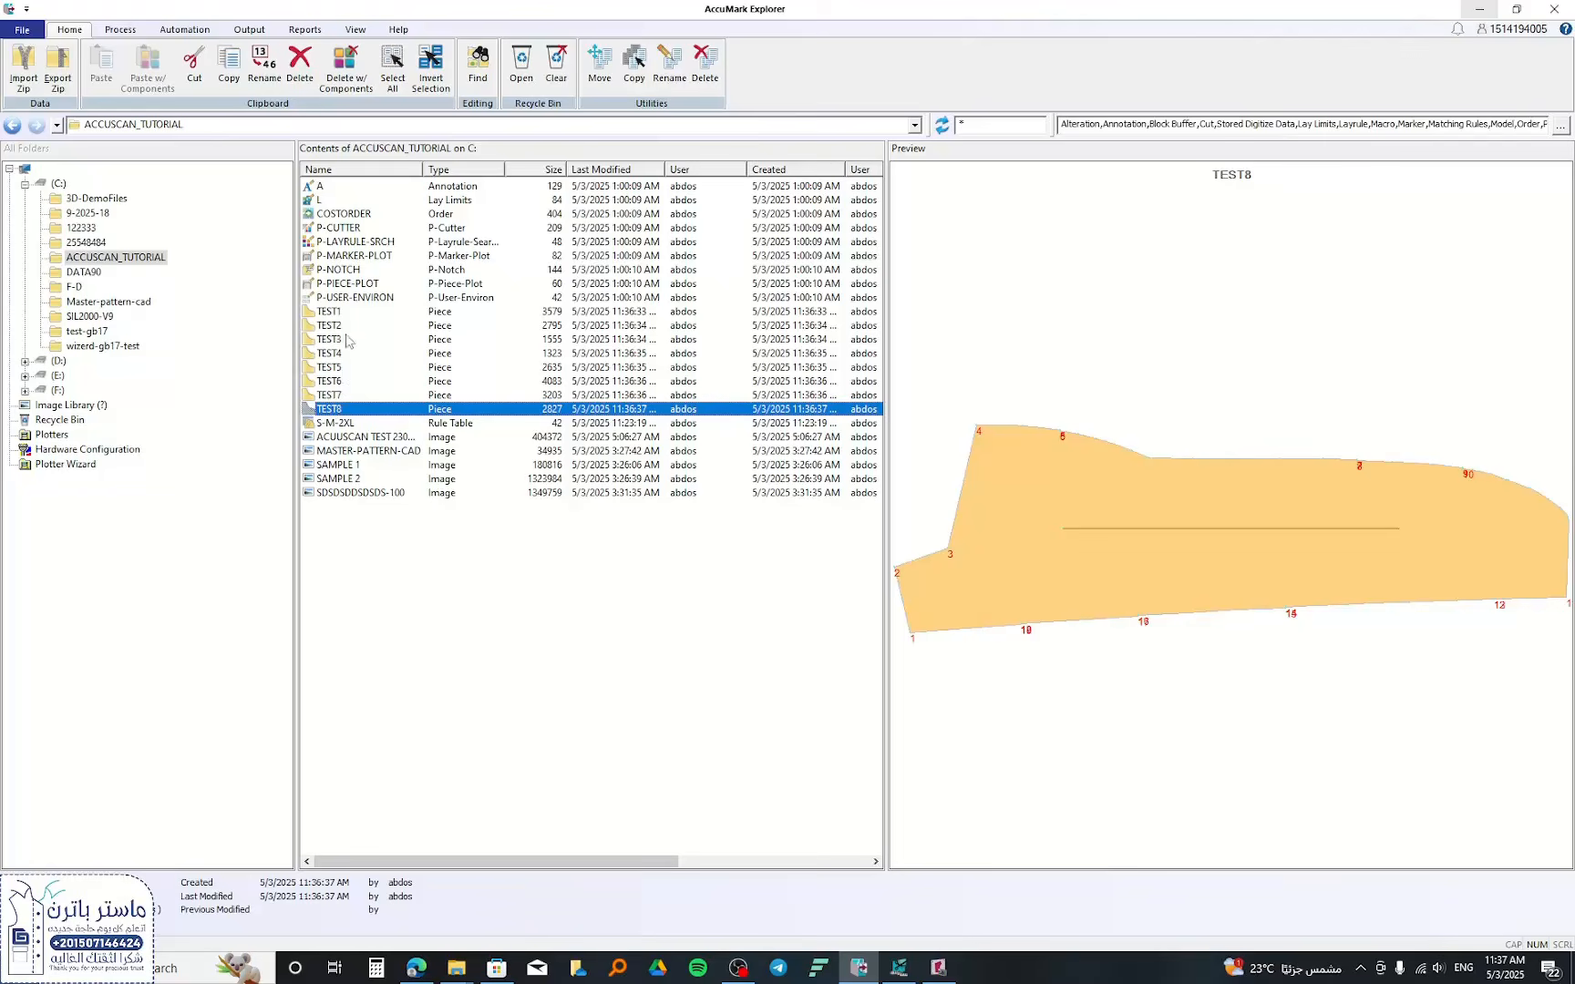
- Select pieces TEST1 through TEST8 together and open them in Pattern Design
{"action": "left_click_drag", "start_coordinate": [369, 315], "coordinate": [330, 411]}
{"action": "right_click", "coordinate": [330, 411]}
{"action": "mouse_move", "coordinate": [383, 419]}
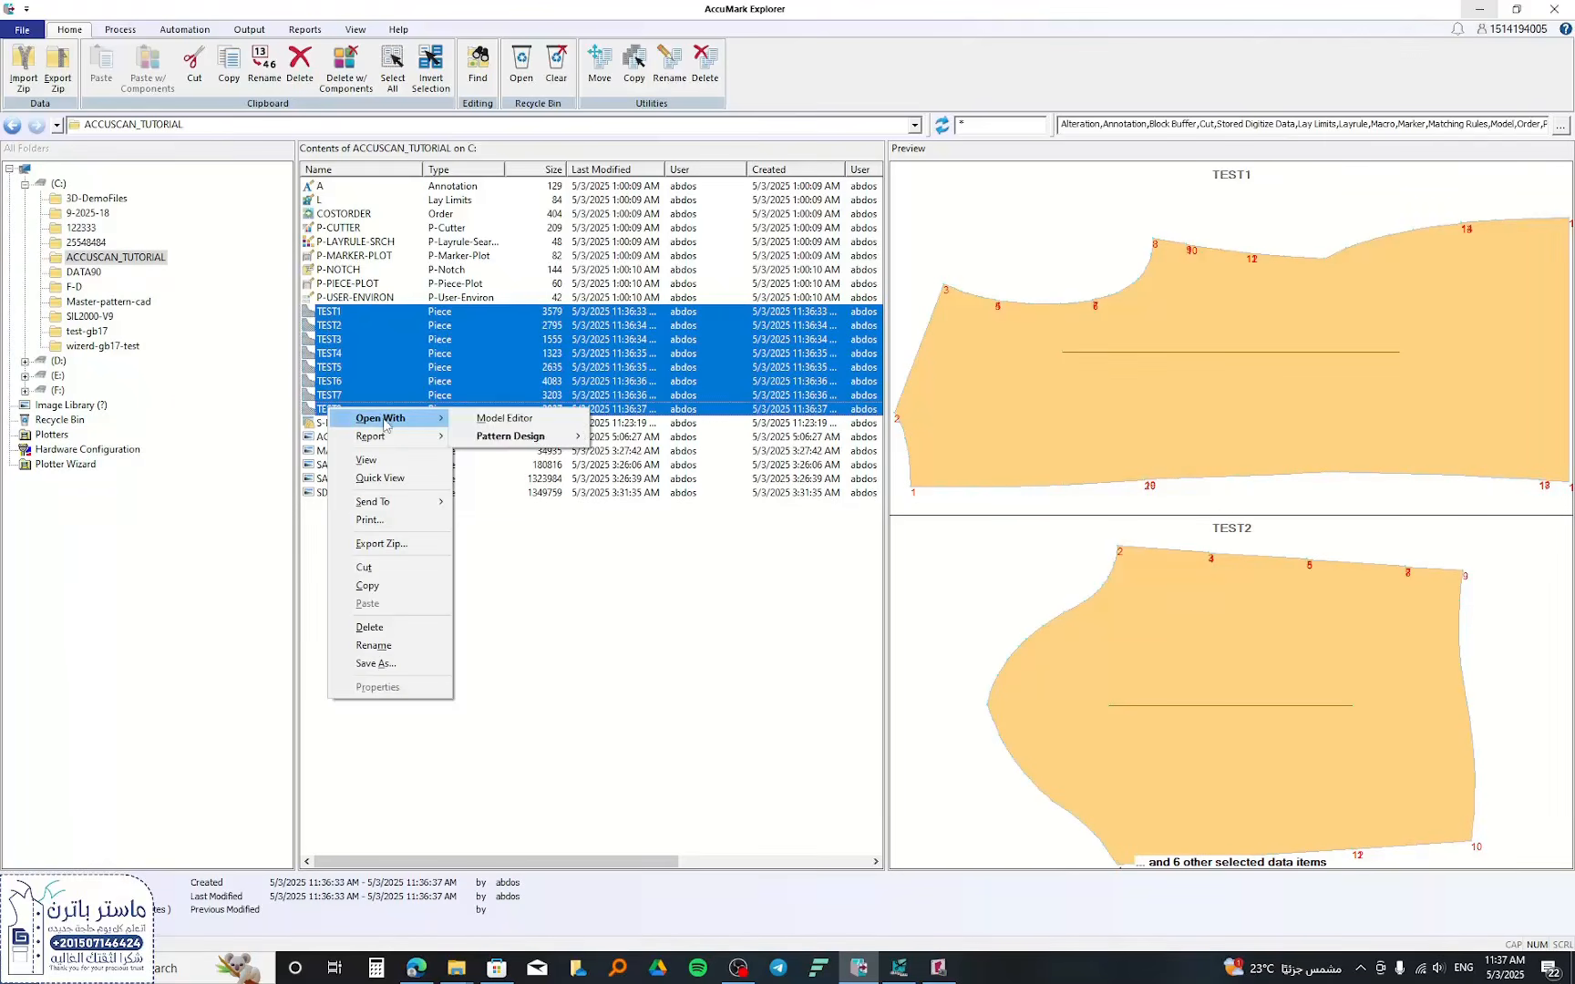
{"action": "mouse_move", "coordinate": [547, 439]}
{"action": "left_click", "coordinate": [621, 454]}
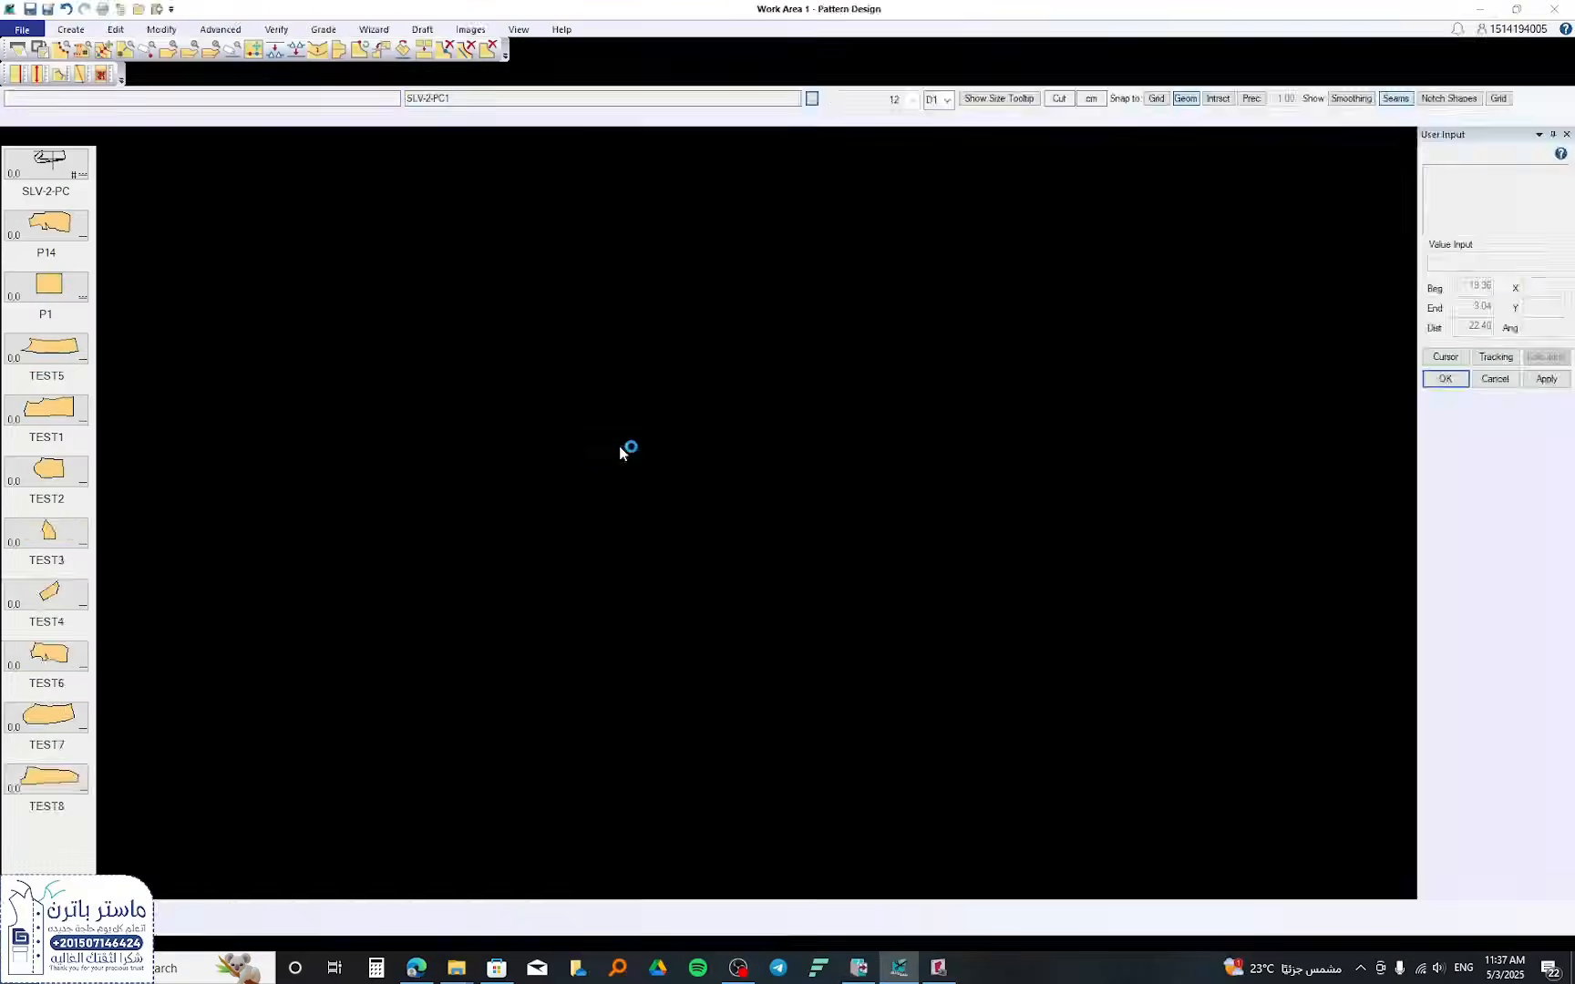
- Place all the scanned TEST pieces in a row above the original pattern pieces in the work area
{"action": "left_click", "coordinate": [901, 525]}
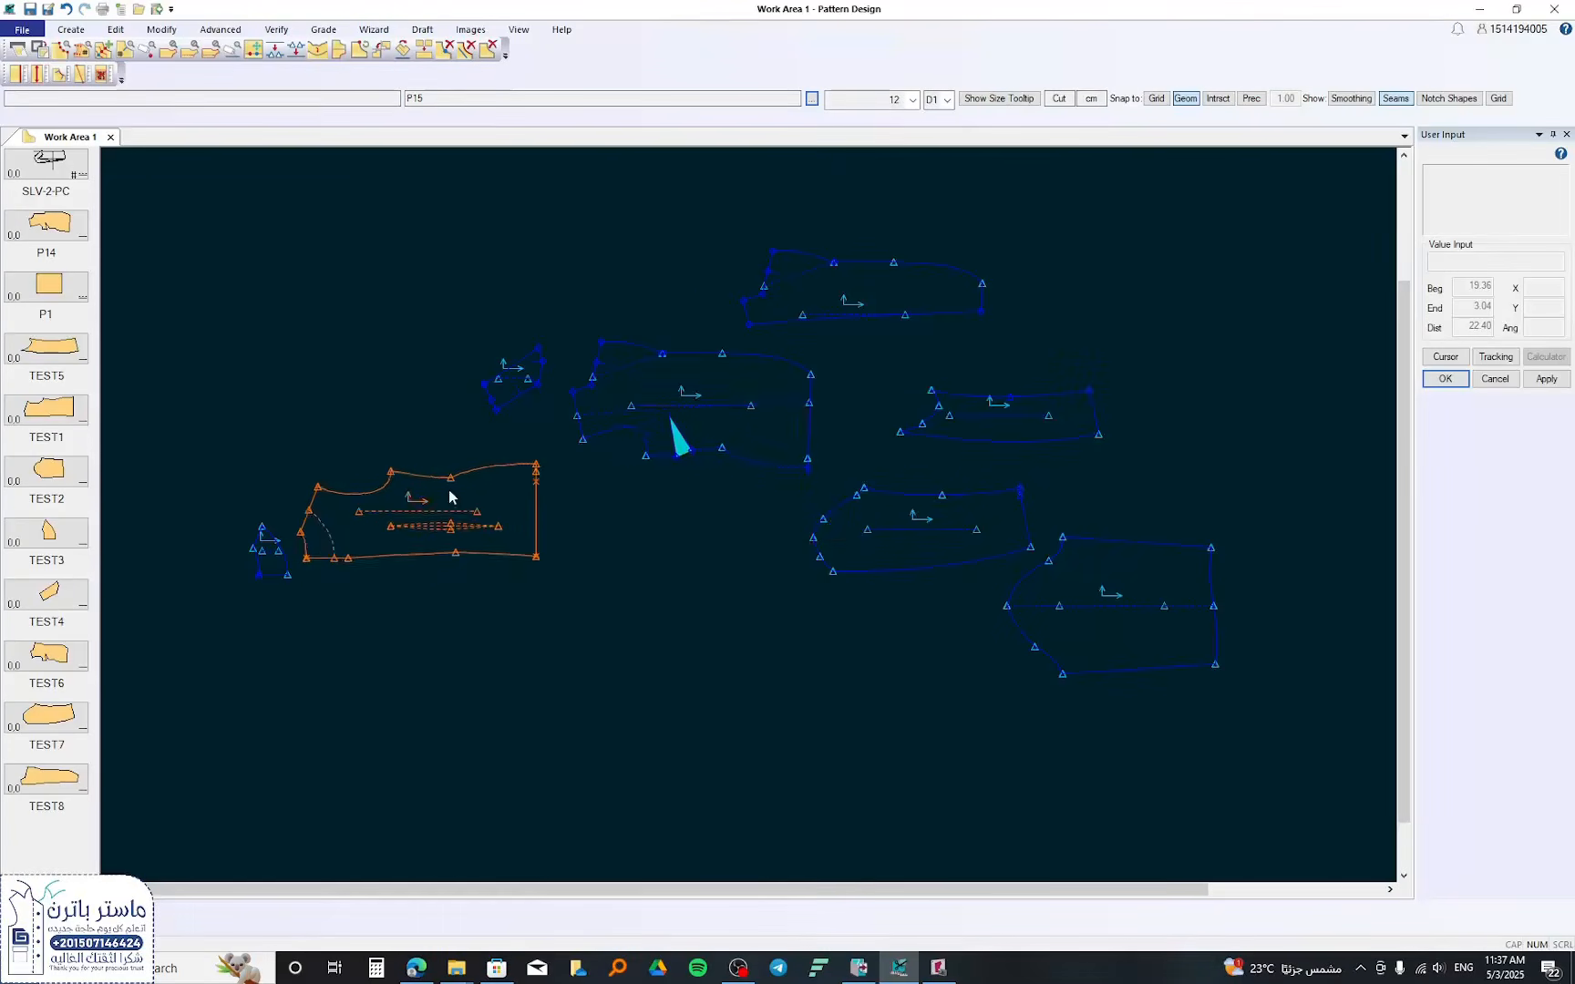
{"action": "scroll", "coordinate": [282, 503], "scroll_direction": "down", "scroll_amount": 3}
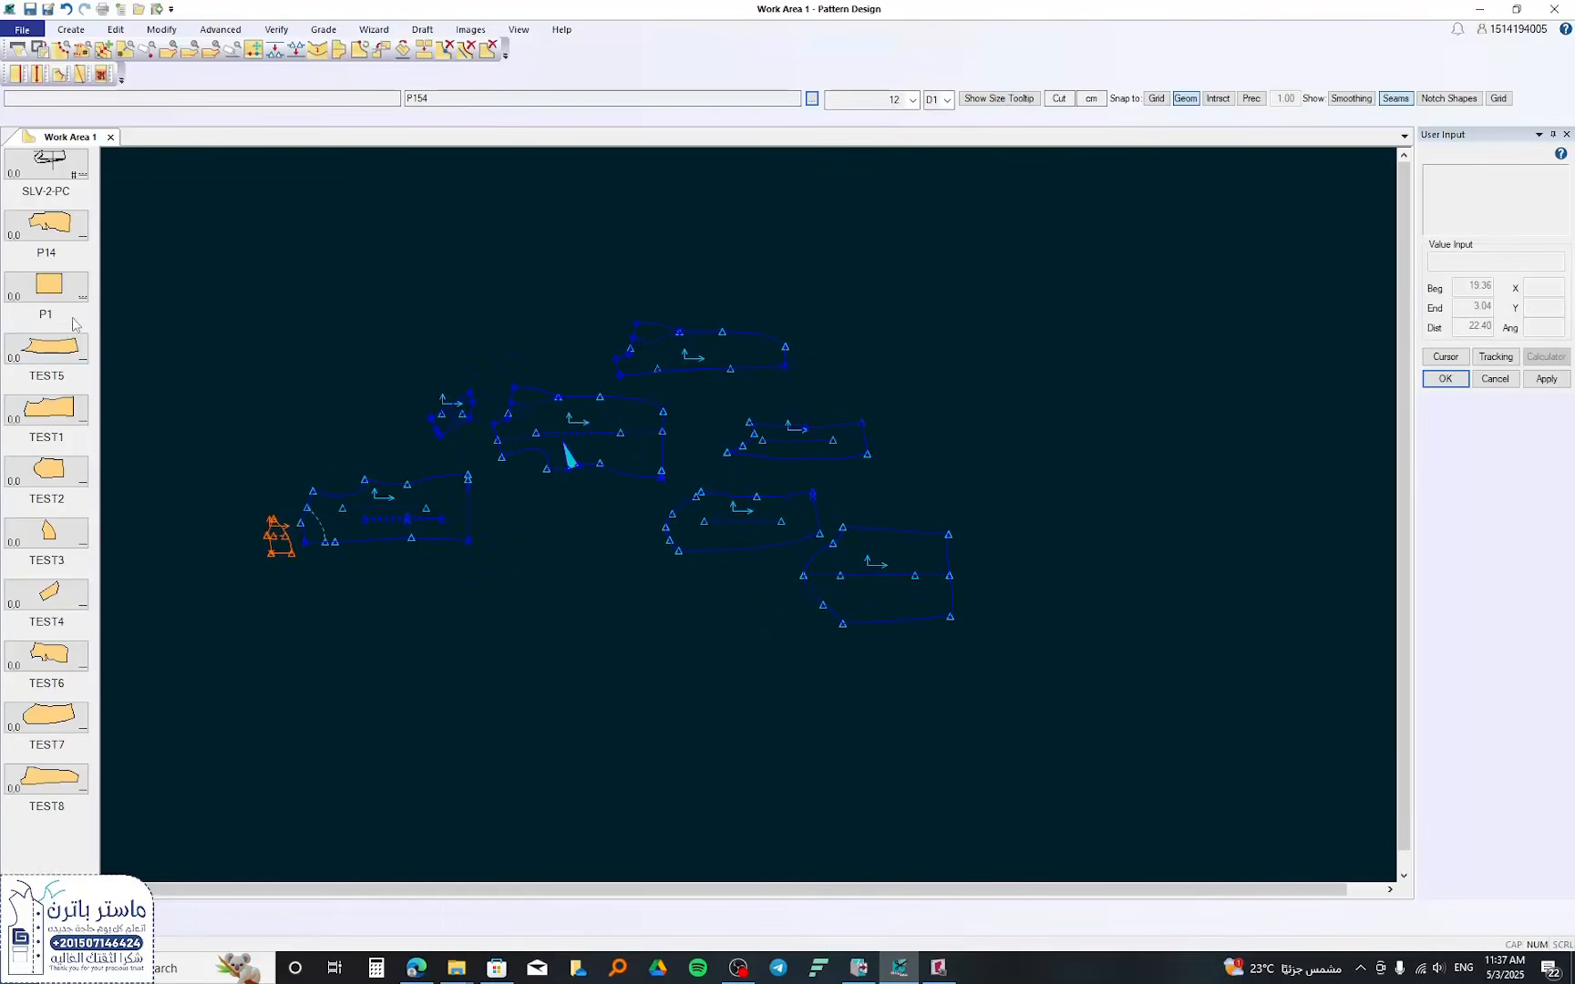
{"action": "left_click_drag", "start_coordinate": [55, 341], "coordinate": [73, 770]}
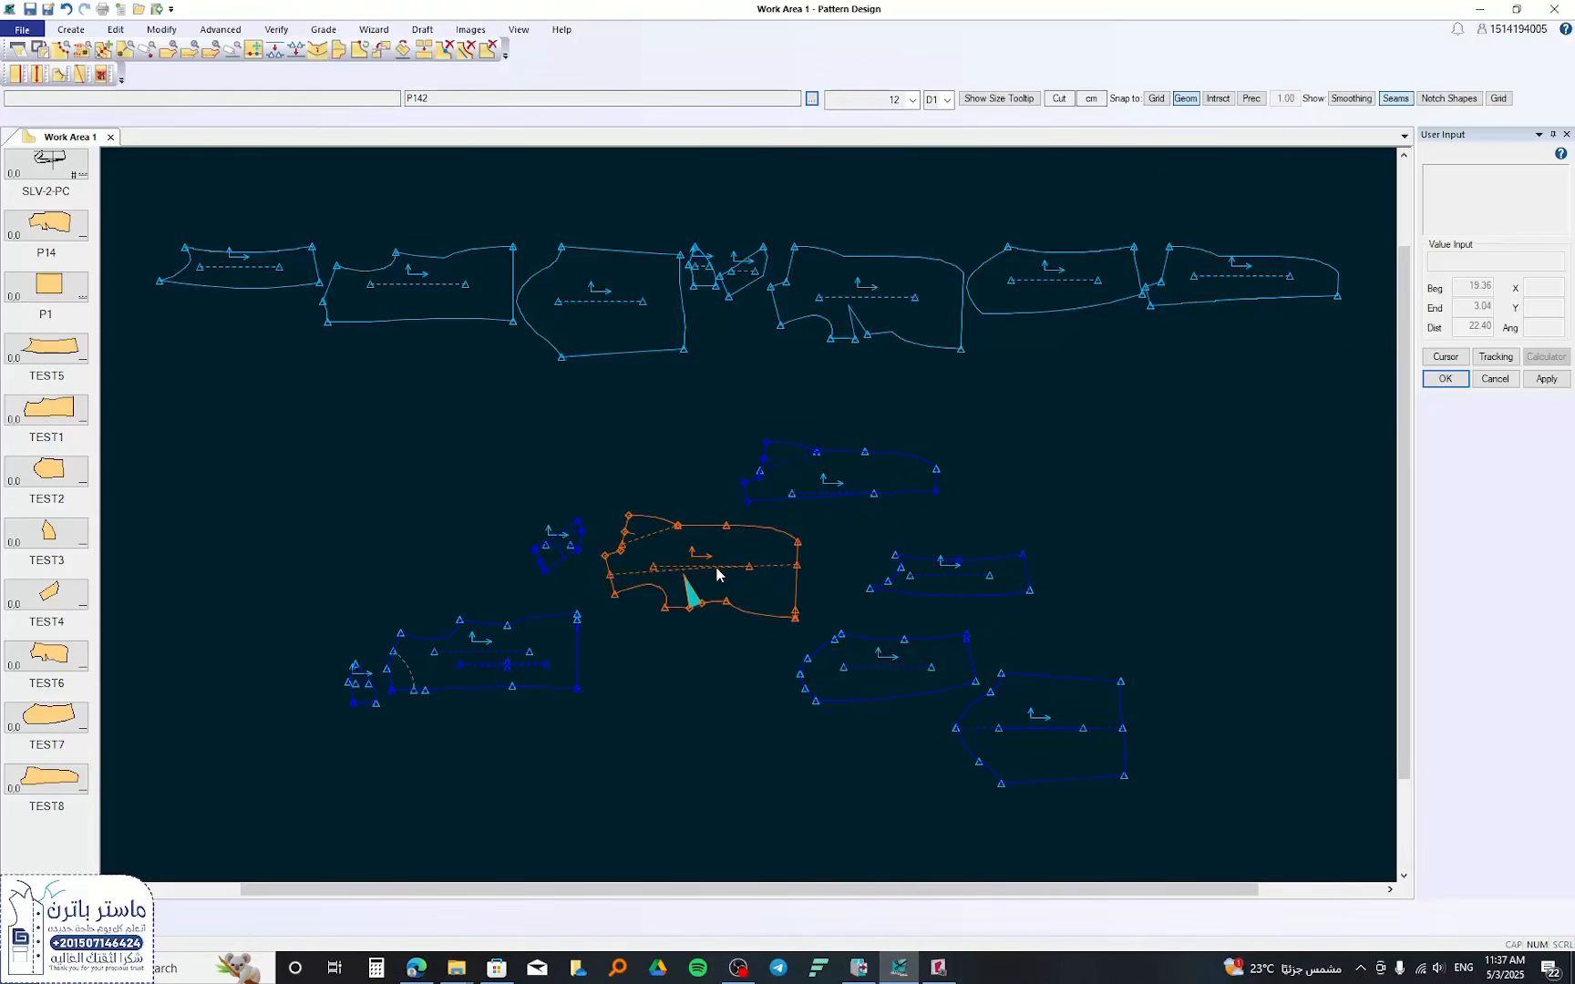
- Overlay the original darted piece P142 on scanned piece TEST6, aligned at the upper right corner, to compare their outlines
{"action": "left_click", "coordinate": [799, 549]}
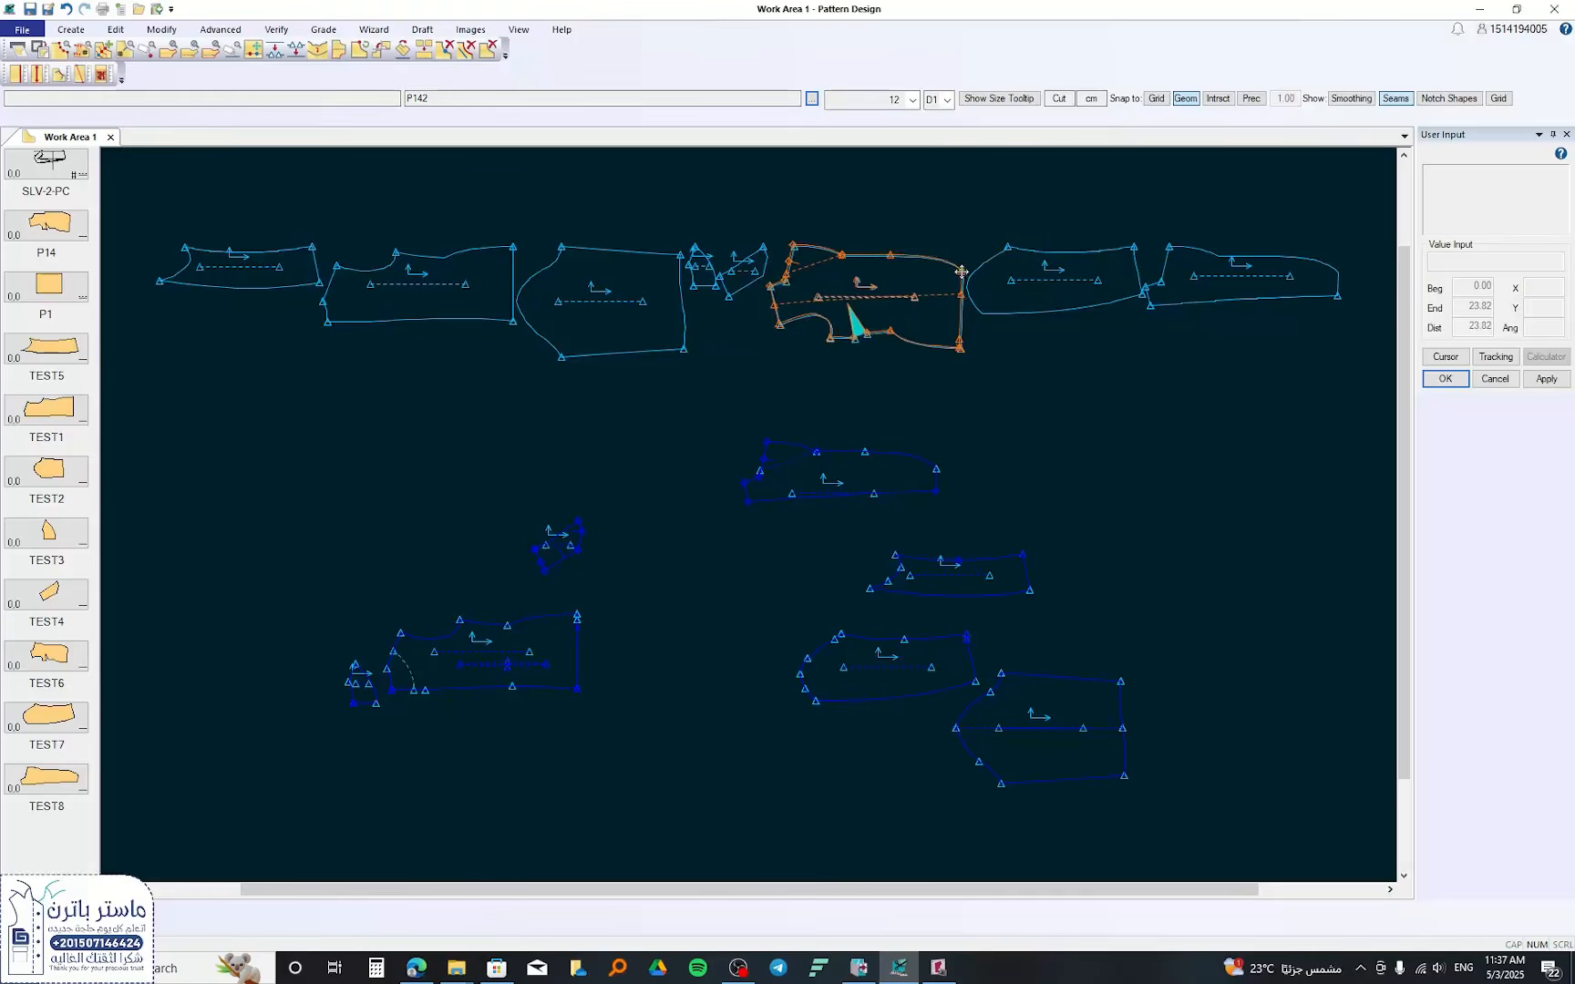
{"action": "left_click", "coordinate": [963, 273]}
{"action": "scroll", "coordinate": [914, 239], "scroll_direction": "up", "scroll_amount": 5}
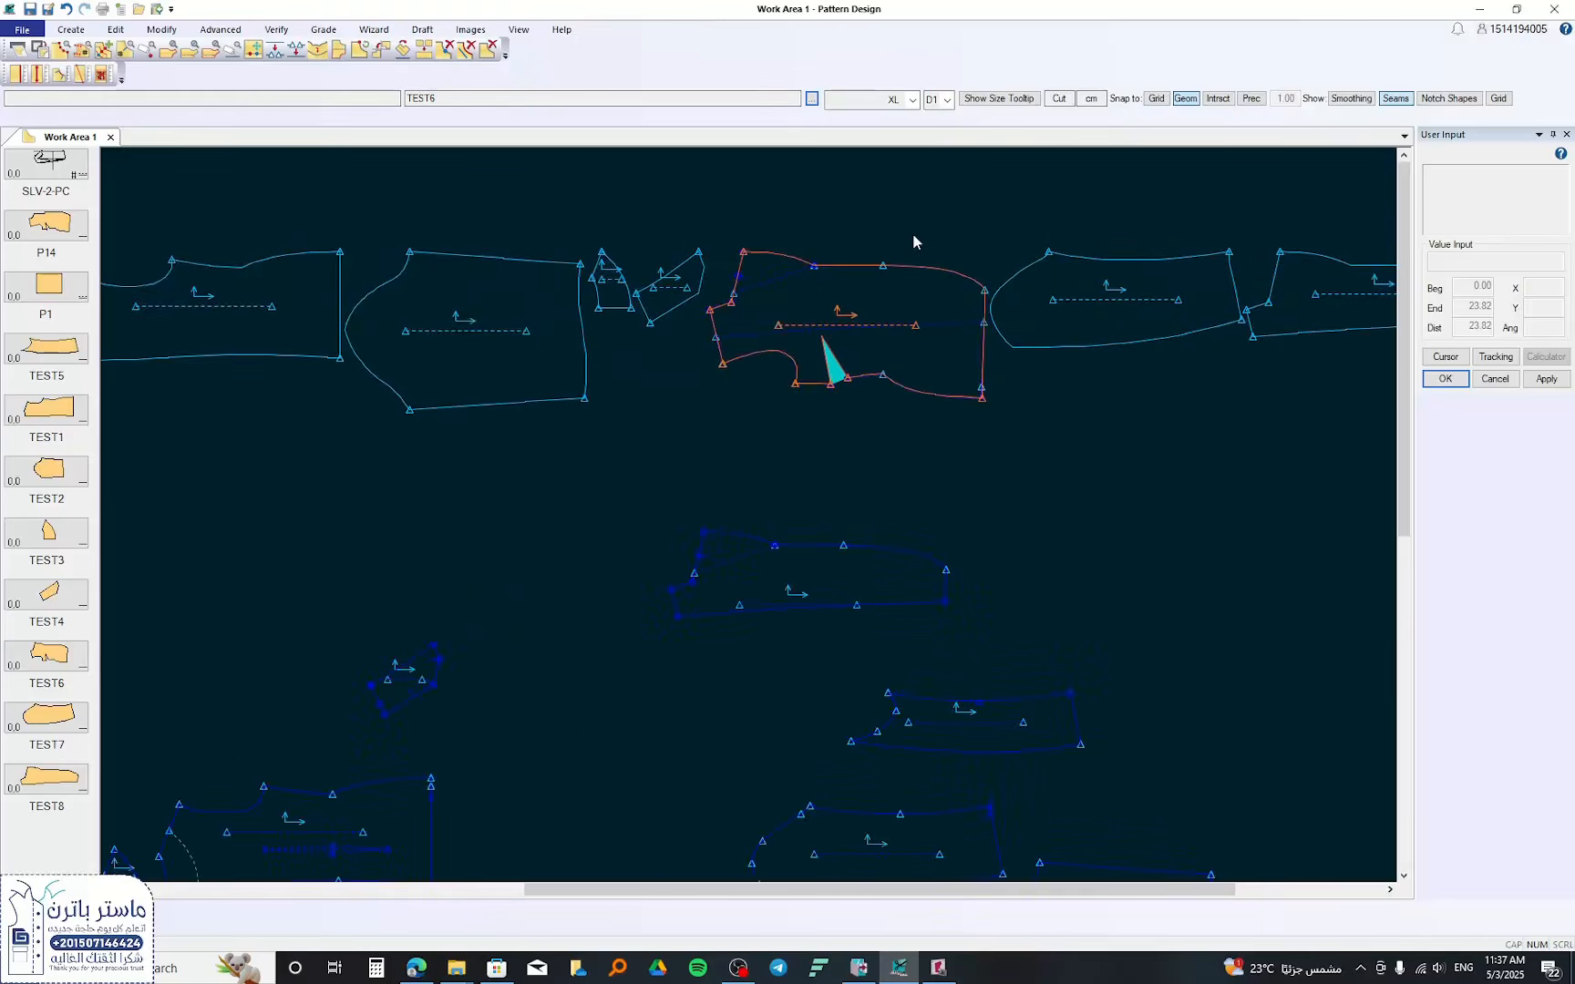
{"action": "scroll", "coordinate": [912, 234], "scroll_direction": "down", "scroll_amount": 5}
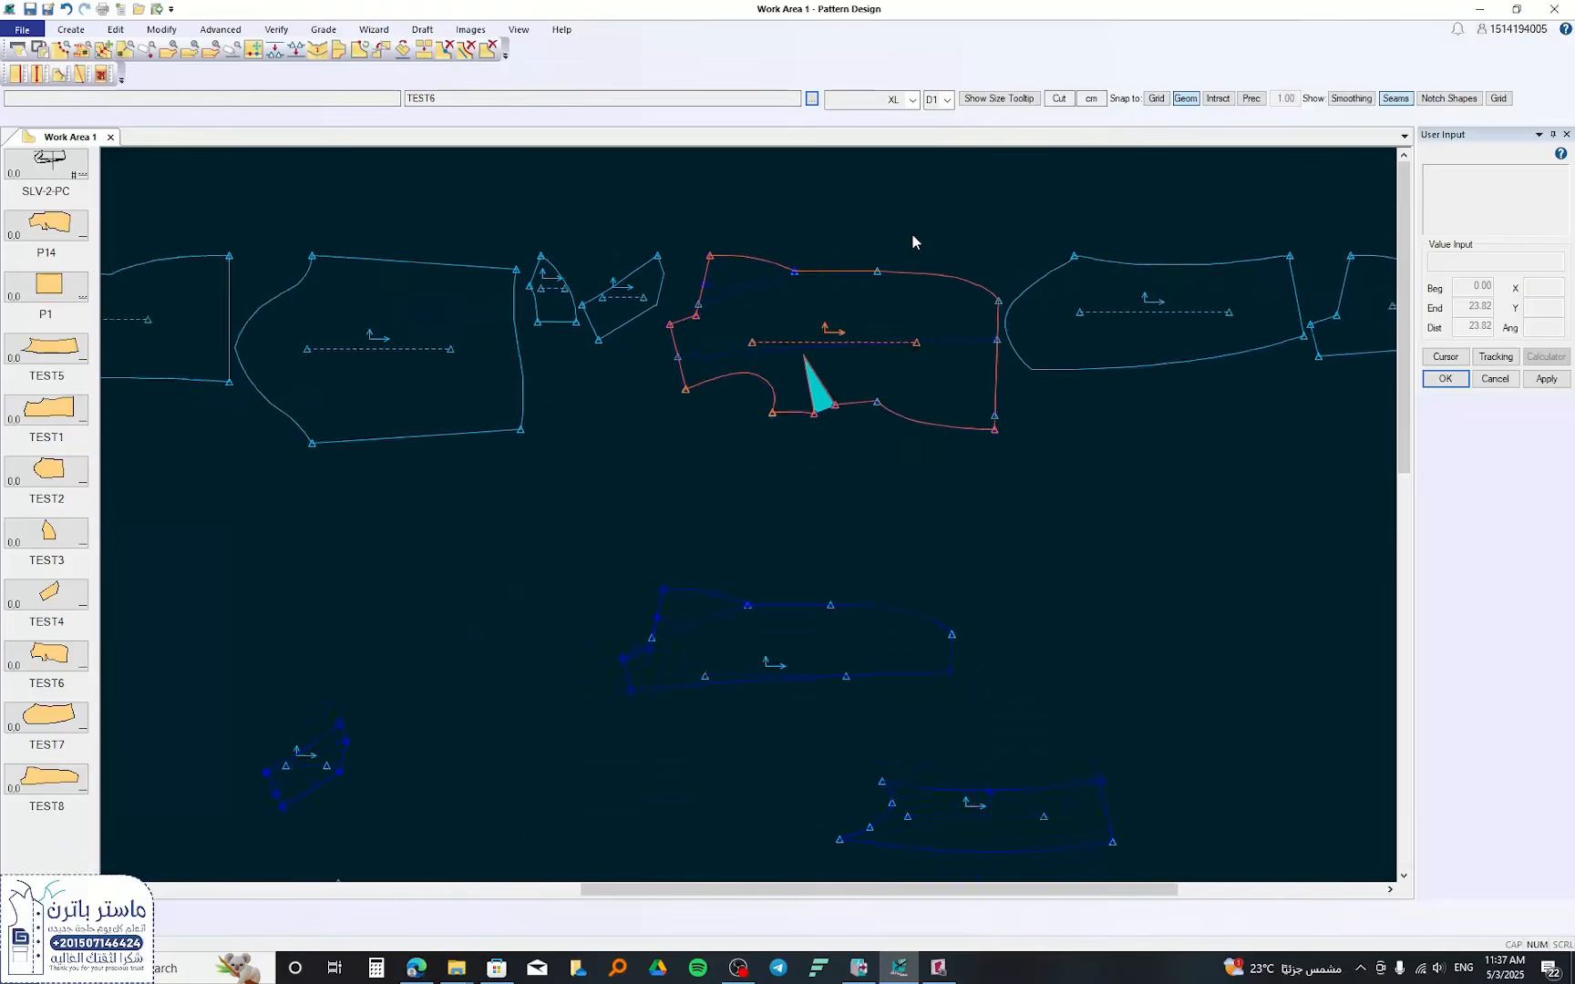
{"action": "left_click", "coordinate": [857, 311]}
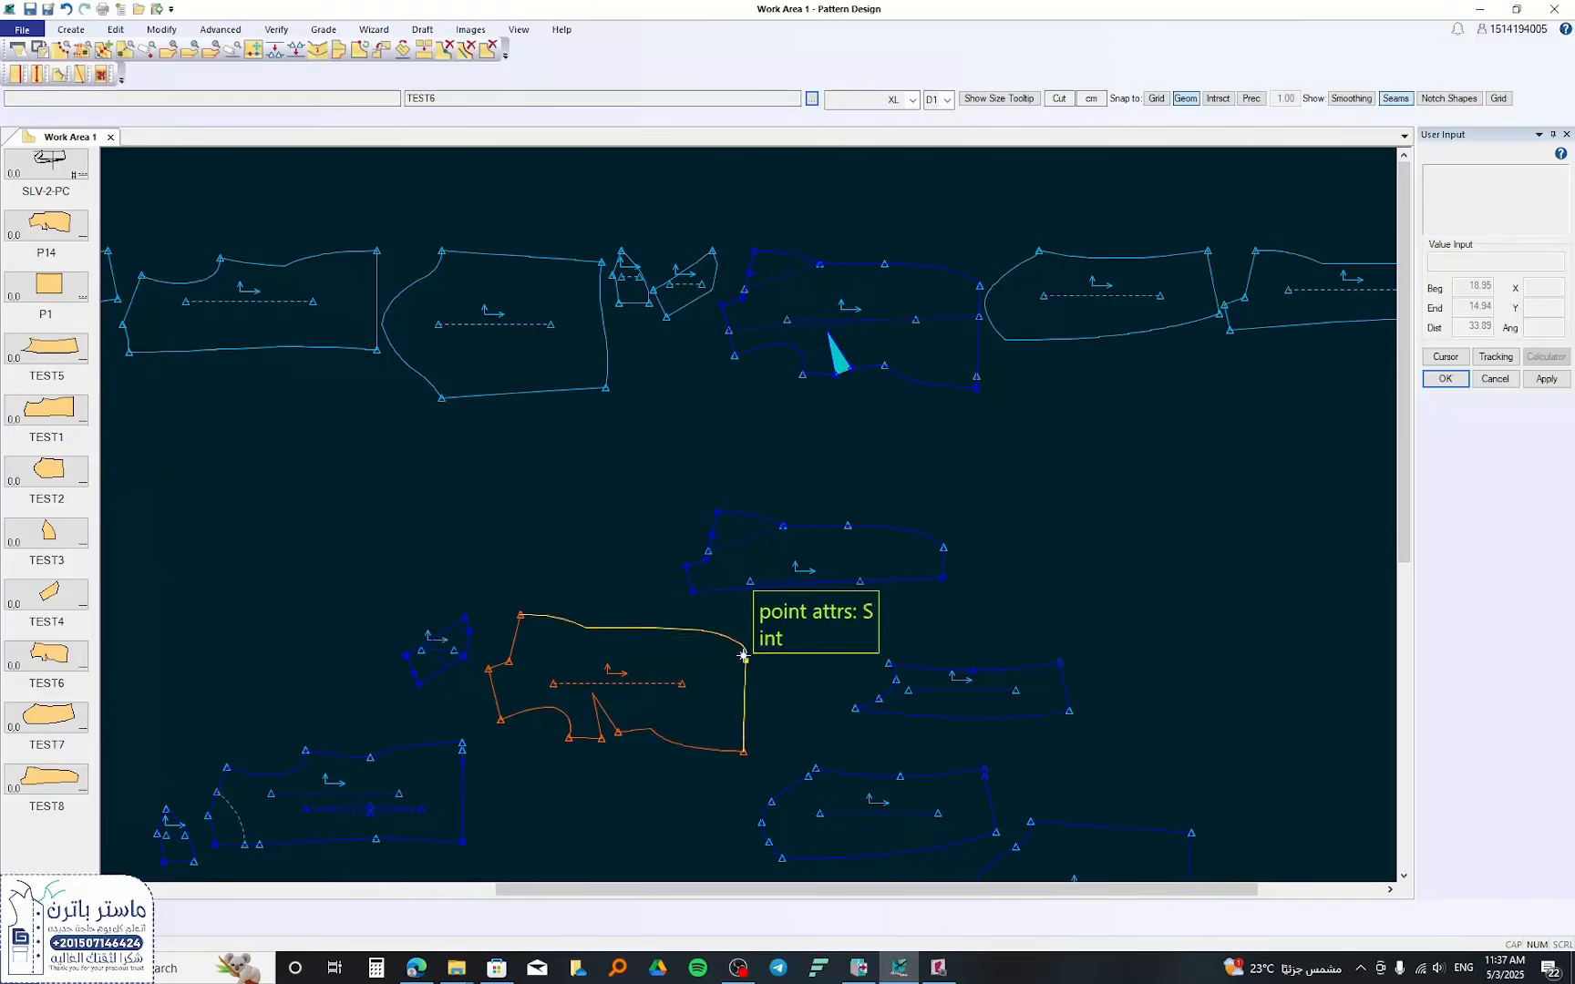
{"action": "left_click", "coordinate": [988, 286]}
{"action": "scroll", "coordinate": [805, 436], "scroll_direction": "down", "scroll_amount": 2}
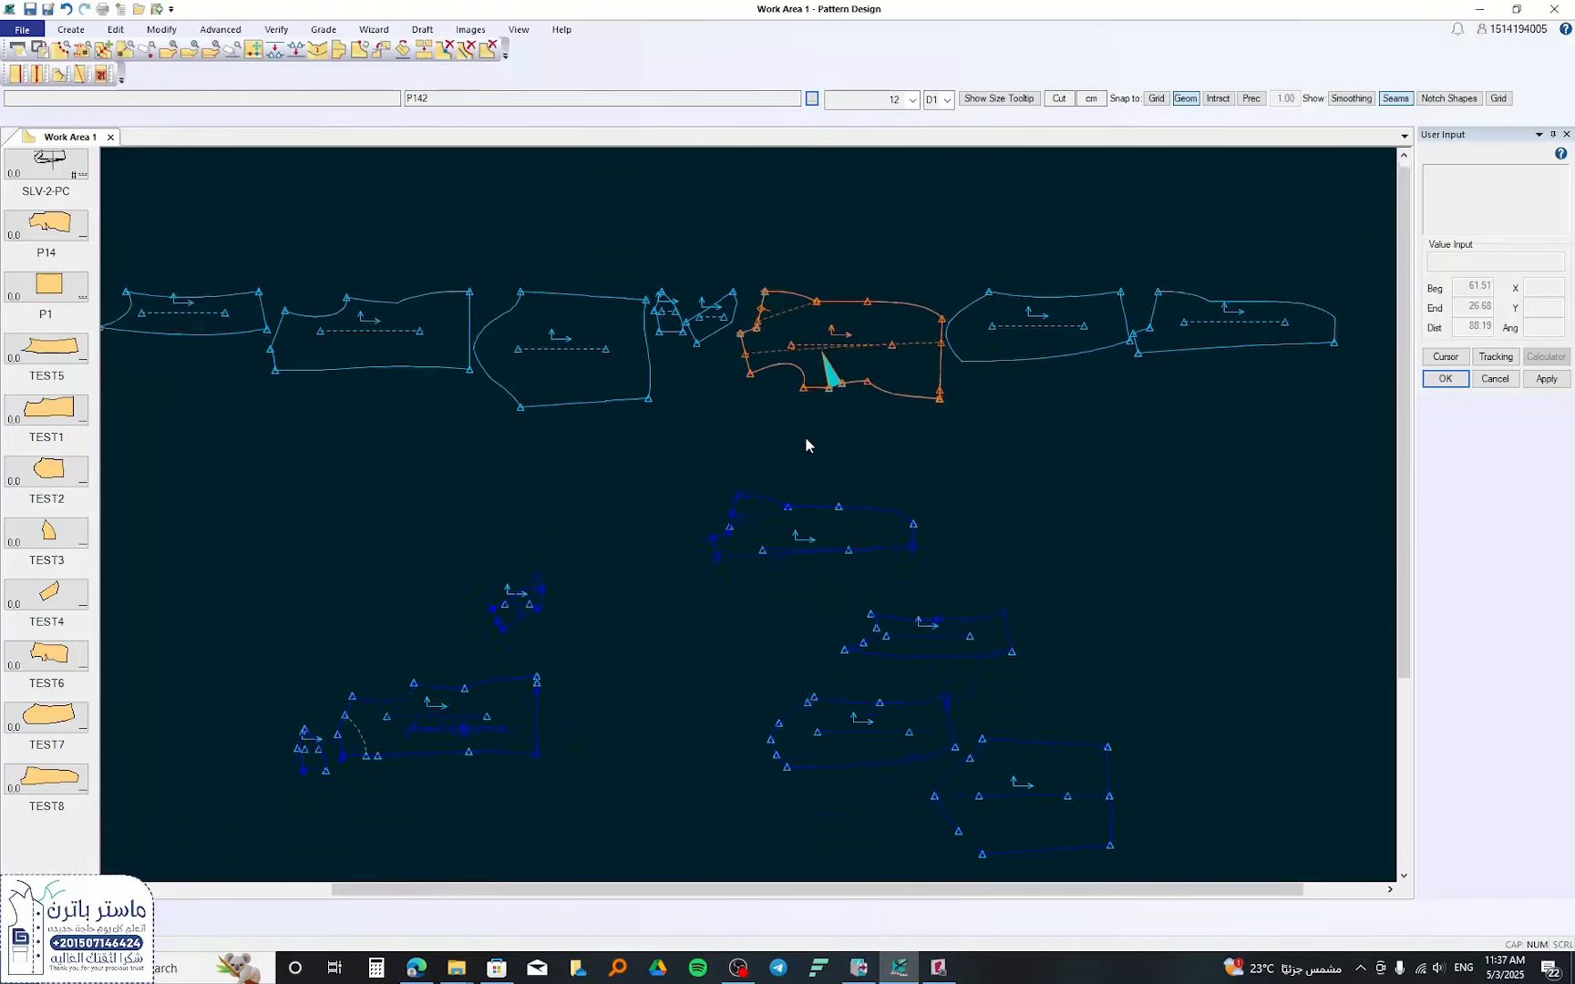
- Overlay the original sleeve piece SLV-2-PC3 on scanned piece TEST7, aligned at the upper right corner, and compare their outlines
{"action": "left_click", "coordinate": [925, 660]}
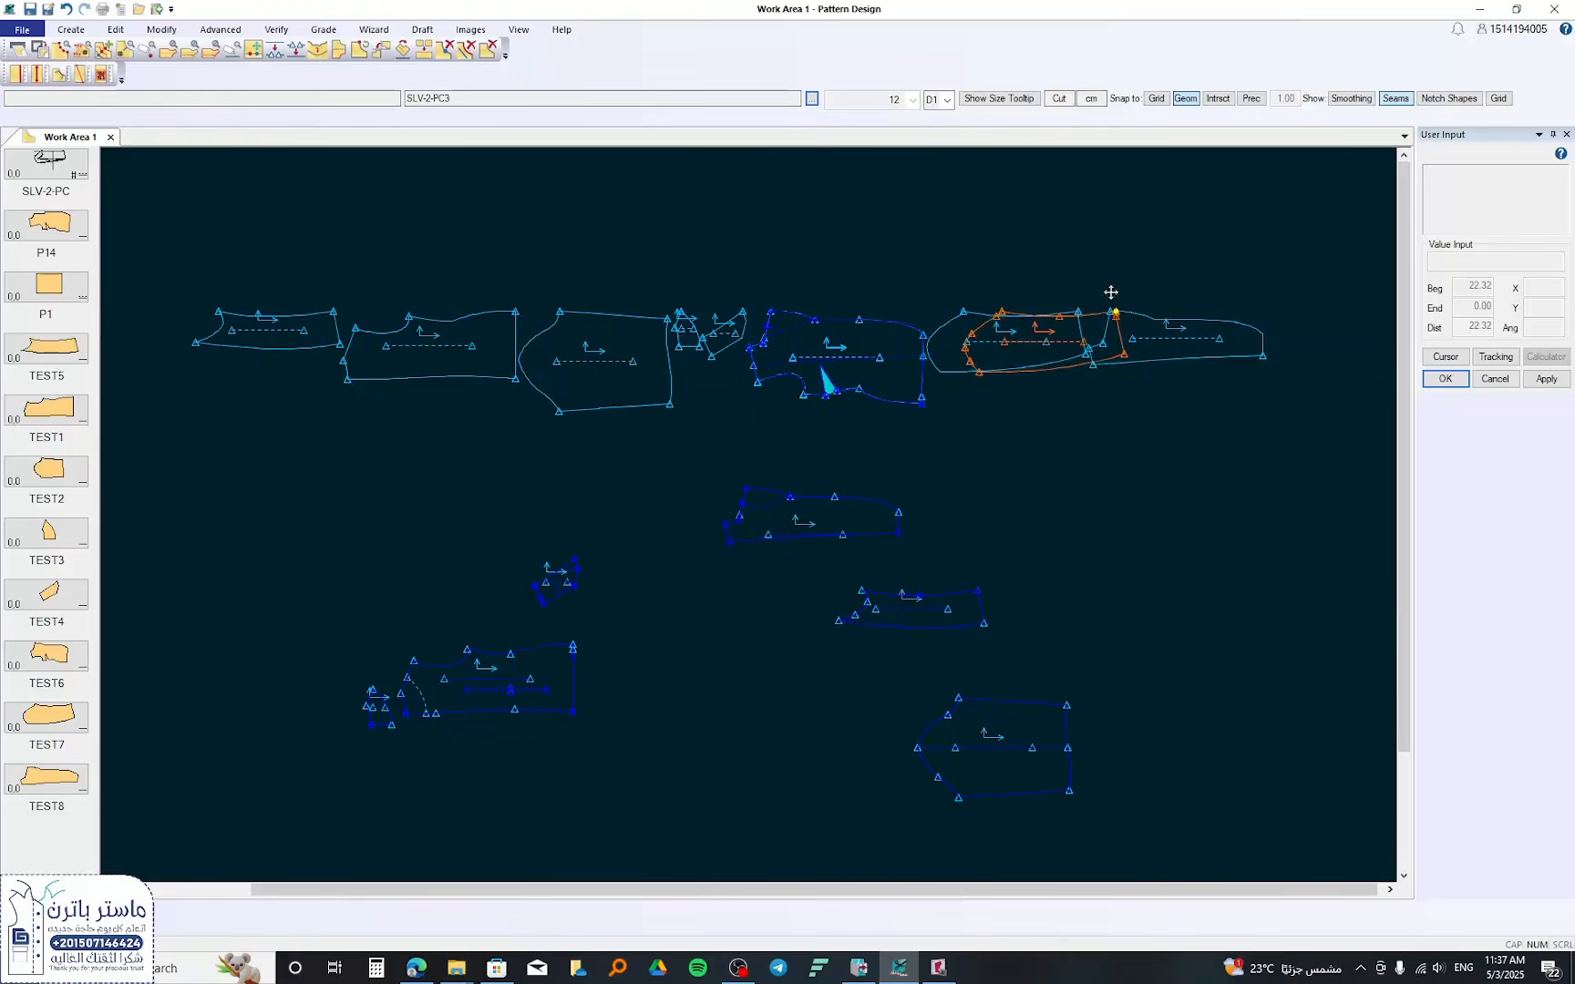
{"action": "left_click", "coordinate": [1074, 300]}
{"action": "scroll", "coordinate": [1059, 292], "scroll_direction": "up", "scroll_amount": 3}
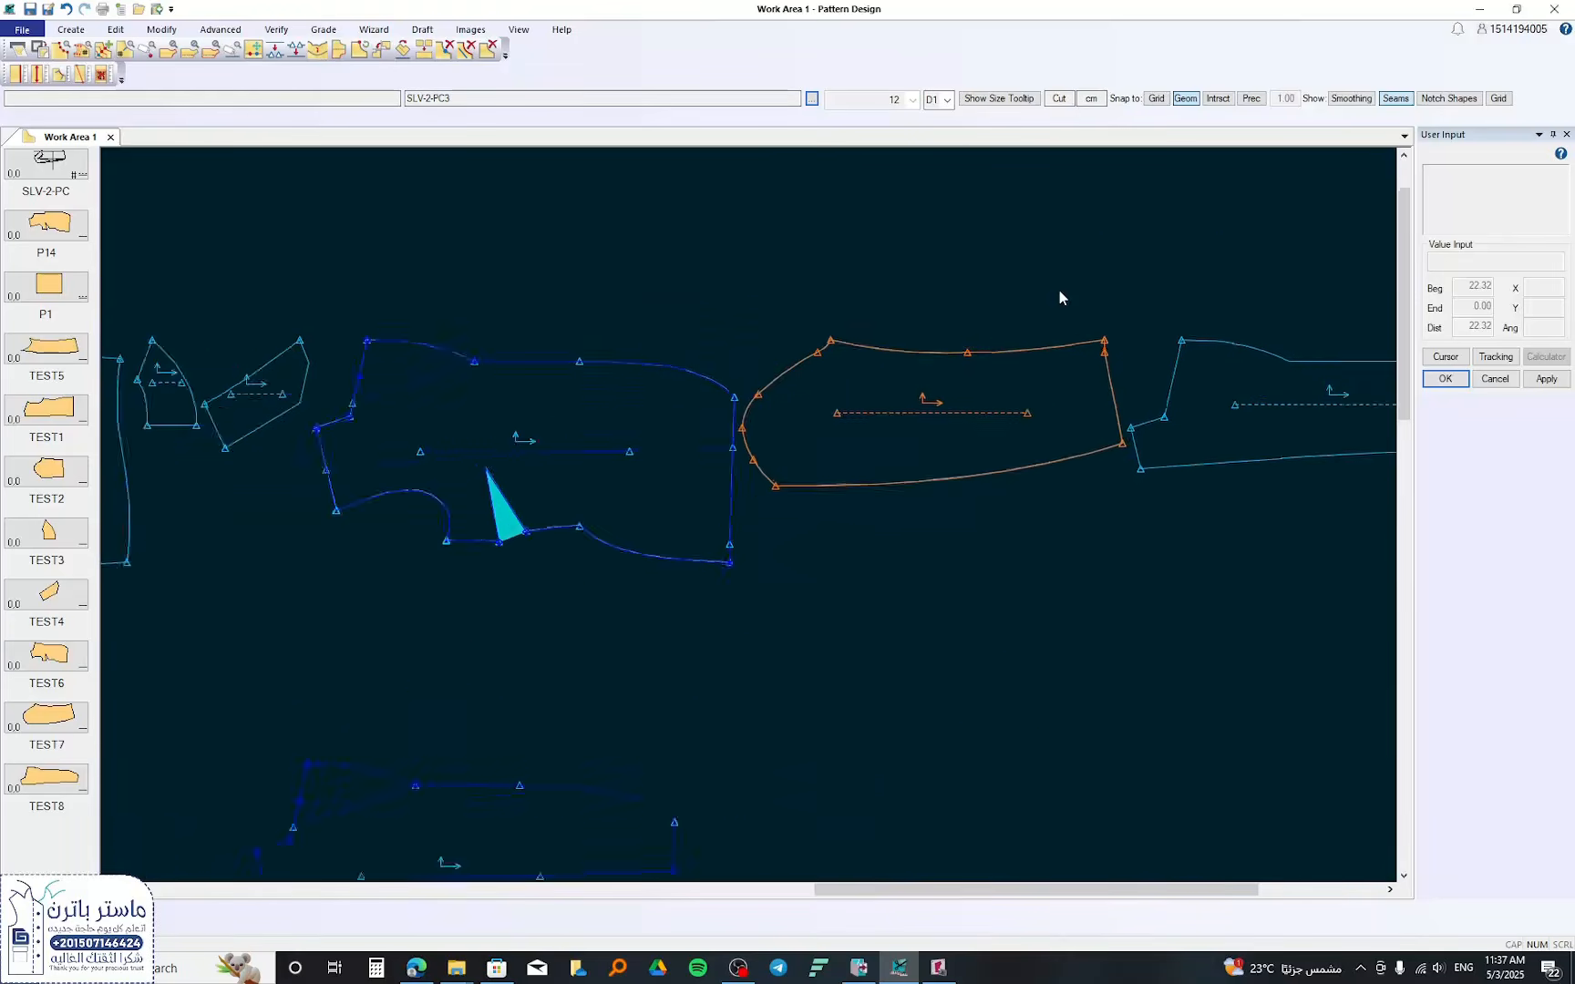
{"action": "scroll", "coordinate": [1059, 291], "scroll_direction": "up", "scroll_amount": 1}
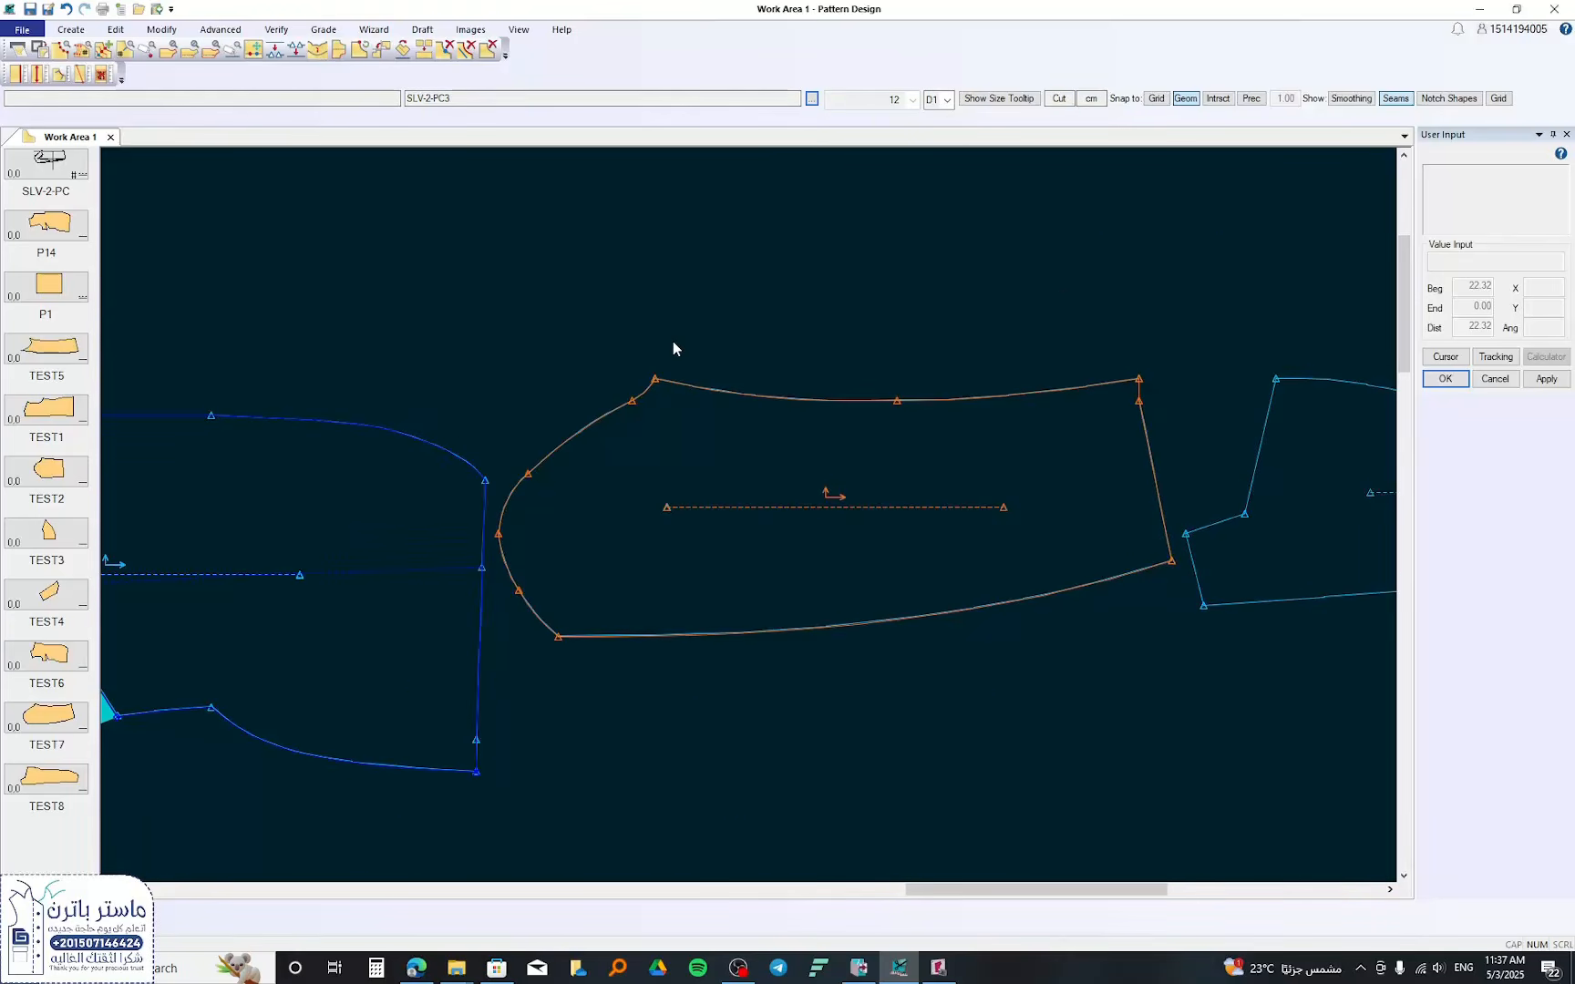
{"action": "scroll", "coordinate": [673, 347], "scroll_direction": "down", "scroll_amount": 4}
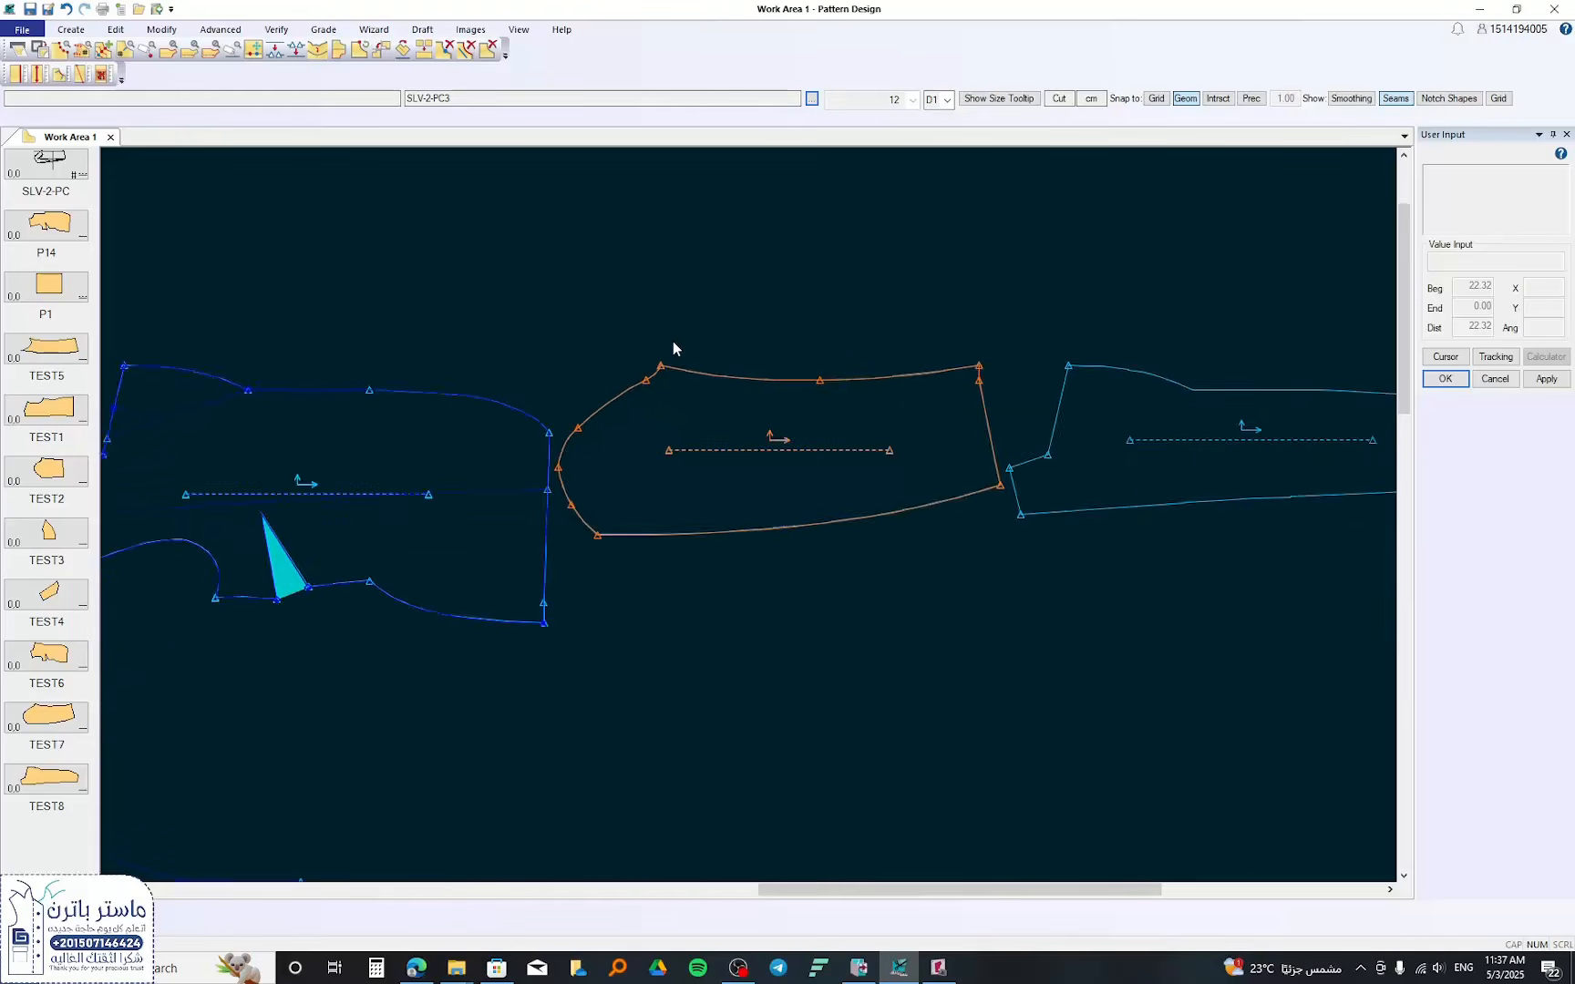
{"action": "scroll", "coordinate": [673, 346], "scroll_direction": "down", "scroll_amount": 6}
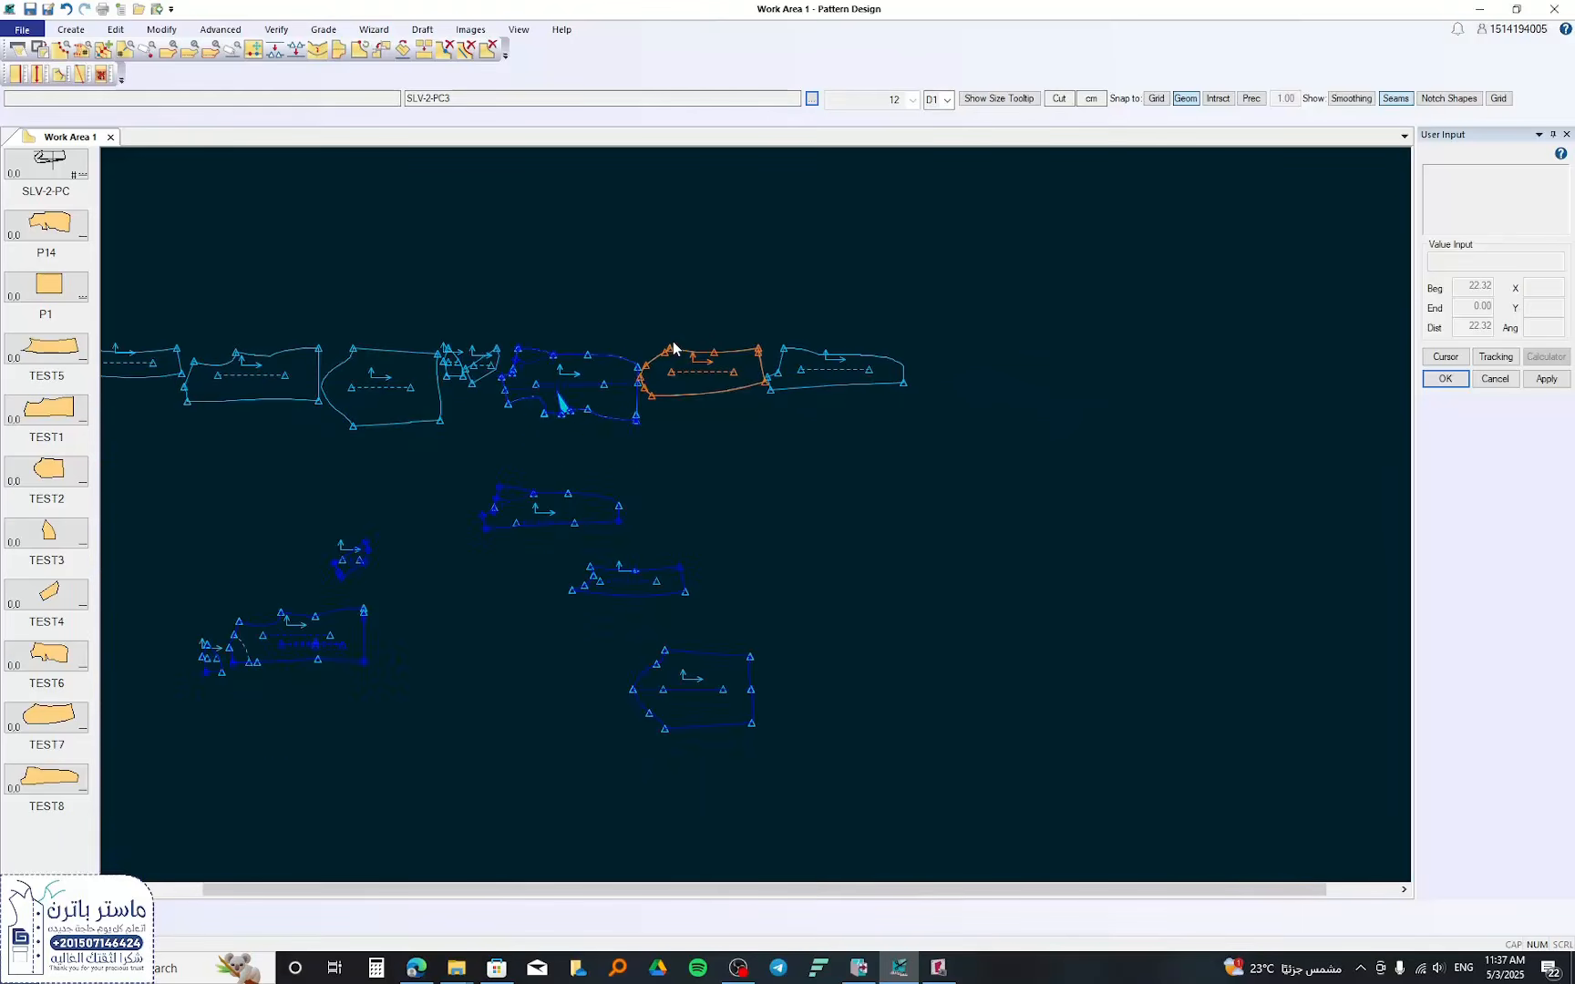
{"action": "left_click", "coordinate": [331, 512]}
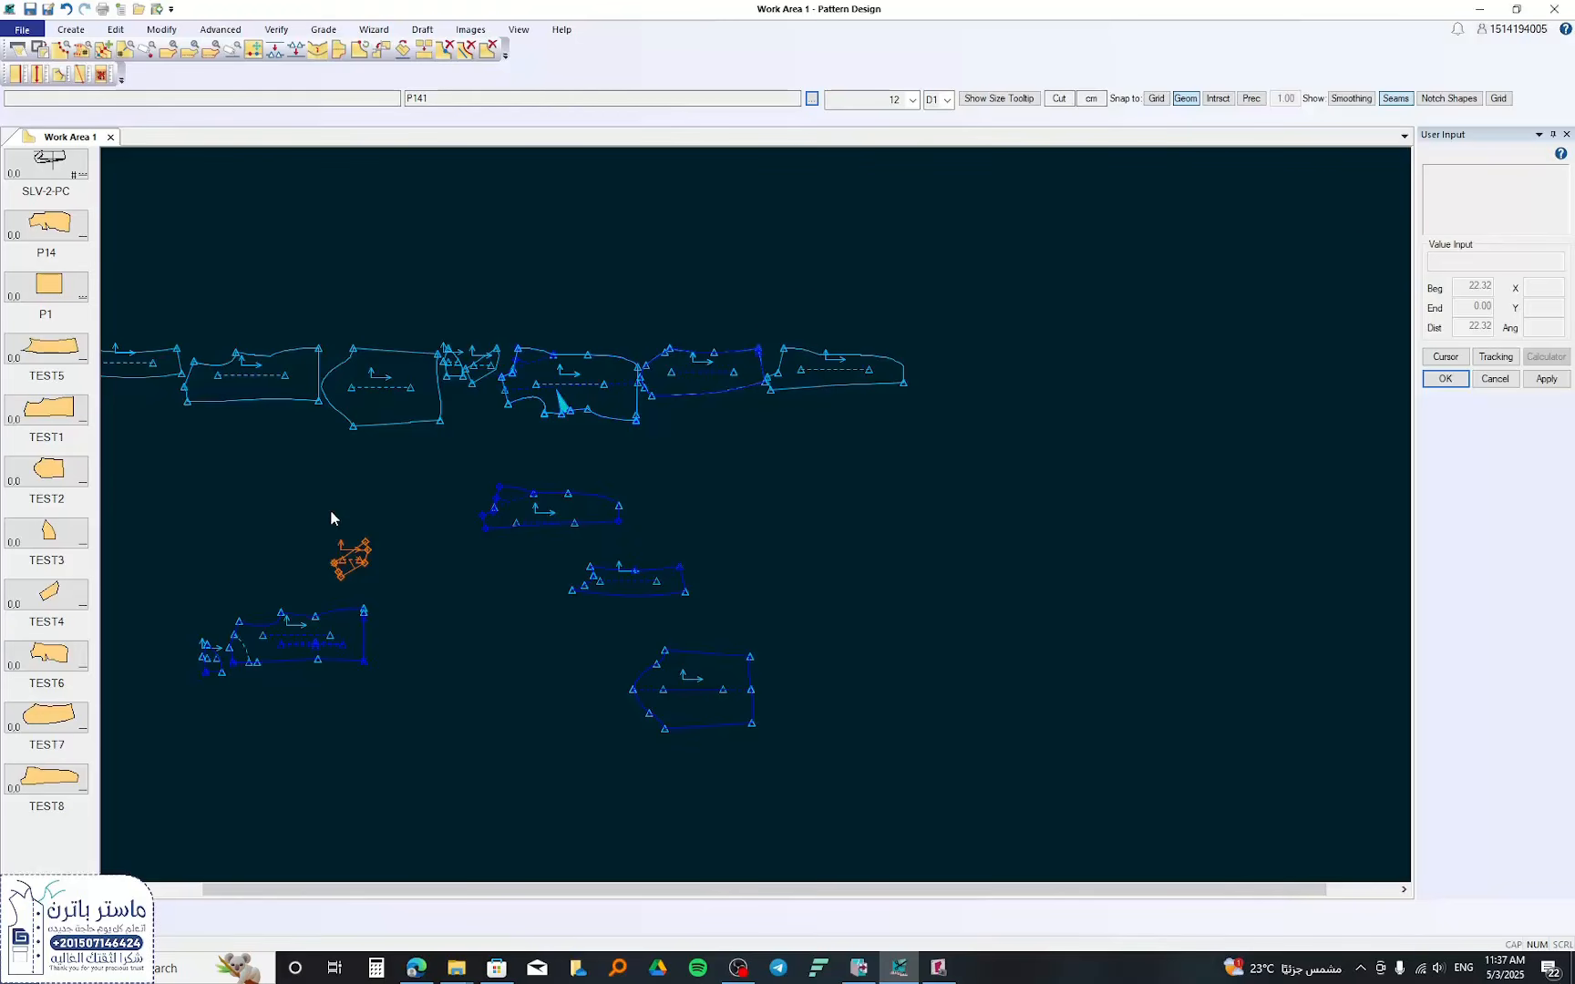
- Switch to AccuScan and set the registration marks width of the master-sca material to 220.000
{"action": "left_click", "coordinate": [1472, 11]}
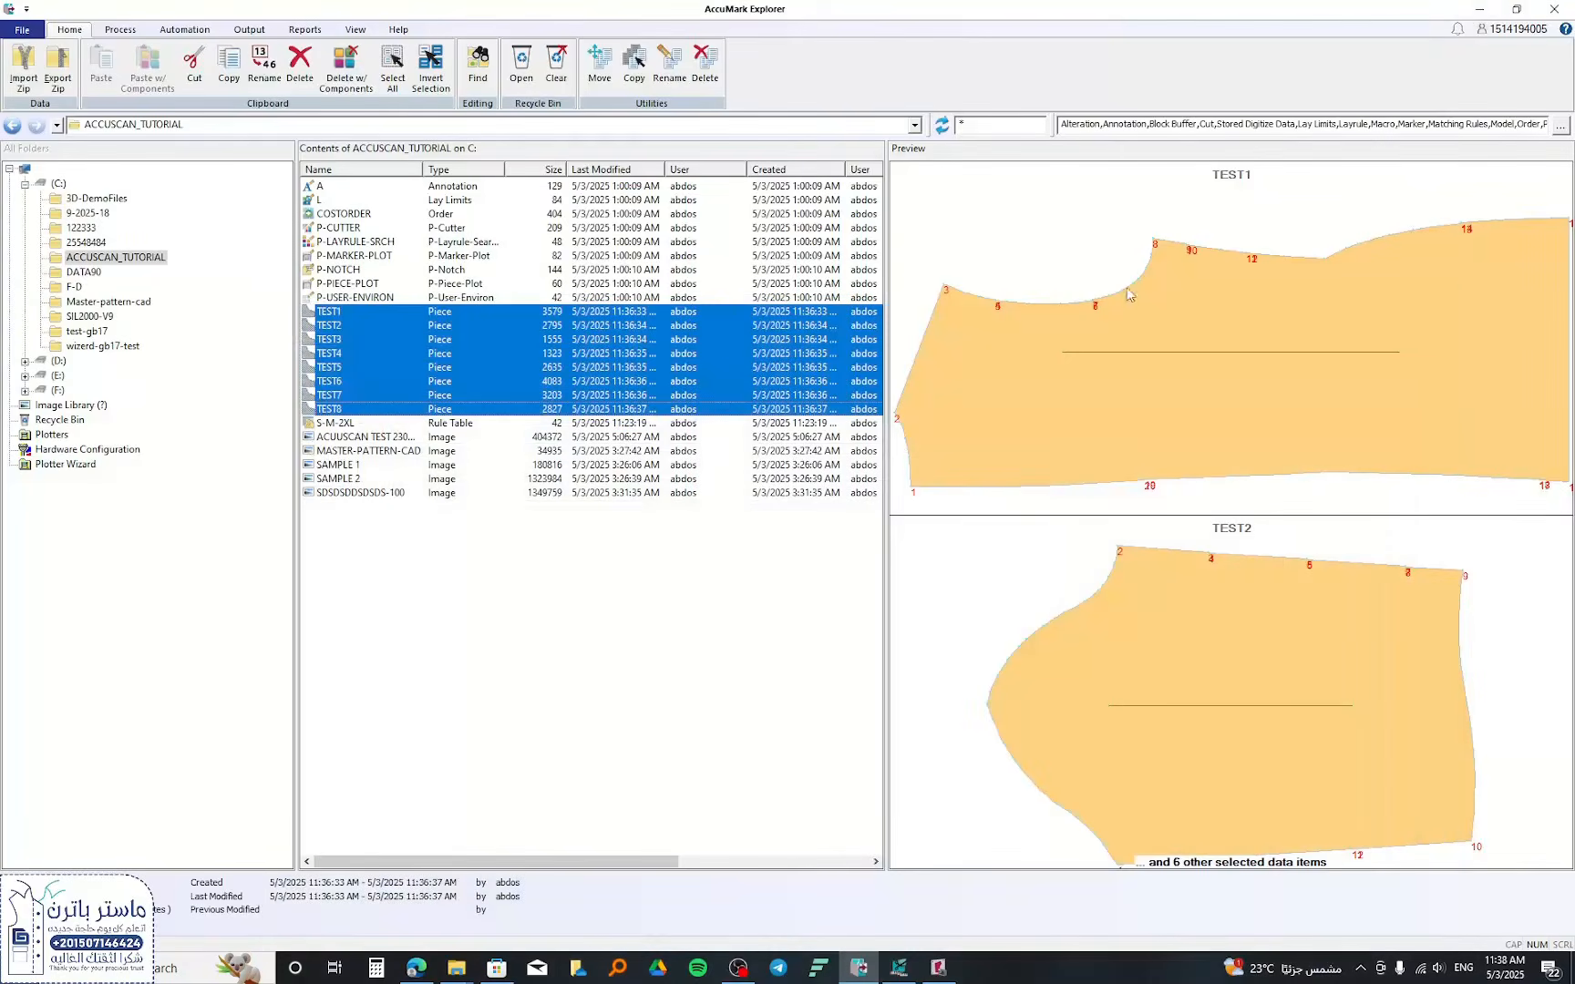
{"action": "left_click", "coordinate": [935, 964]}
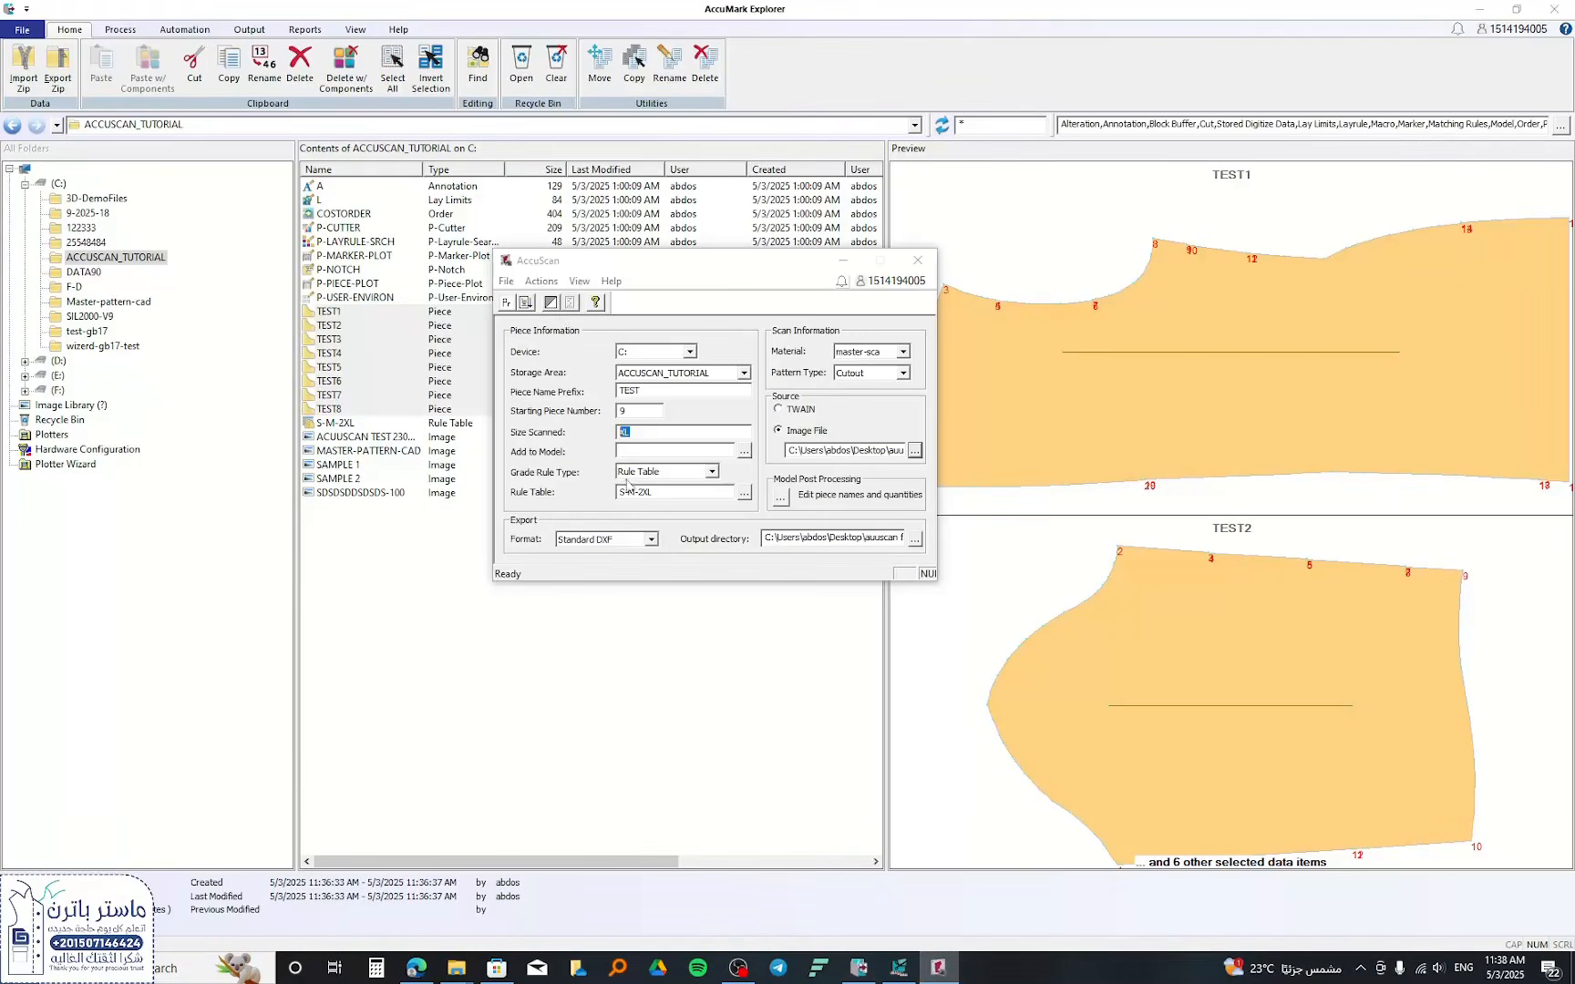
{"action": "left_click", "coordinate": [541, 282]}
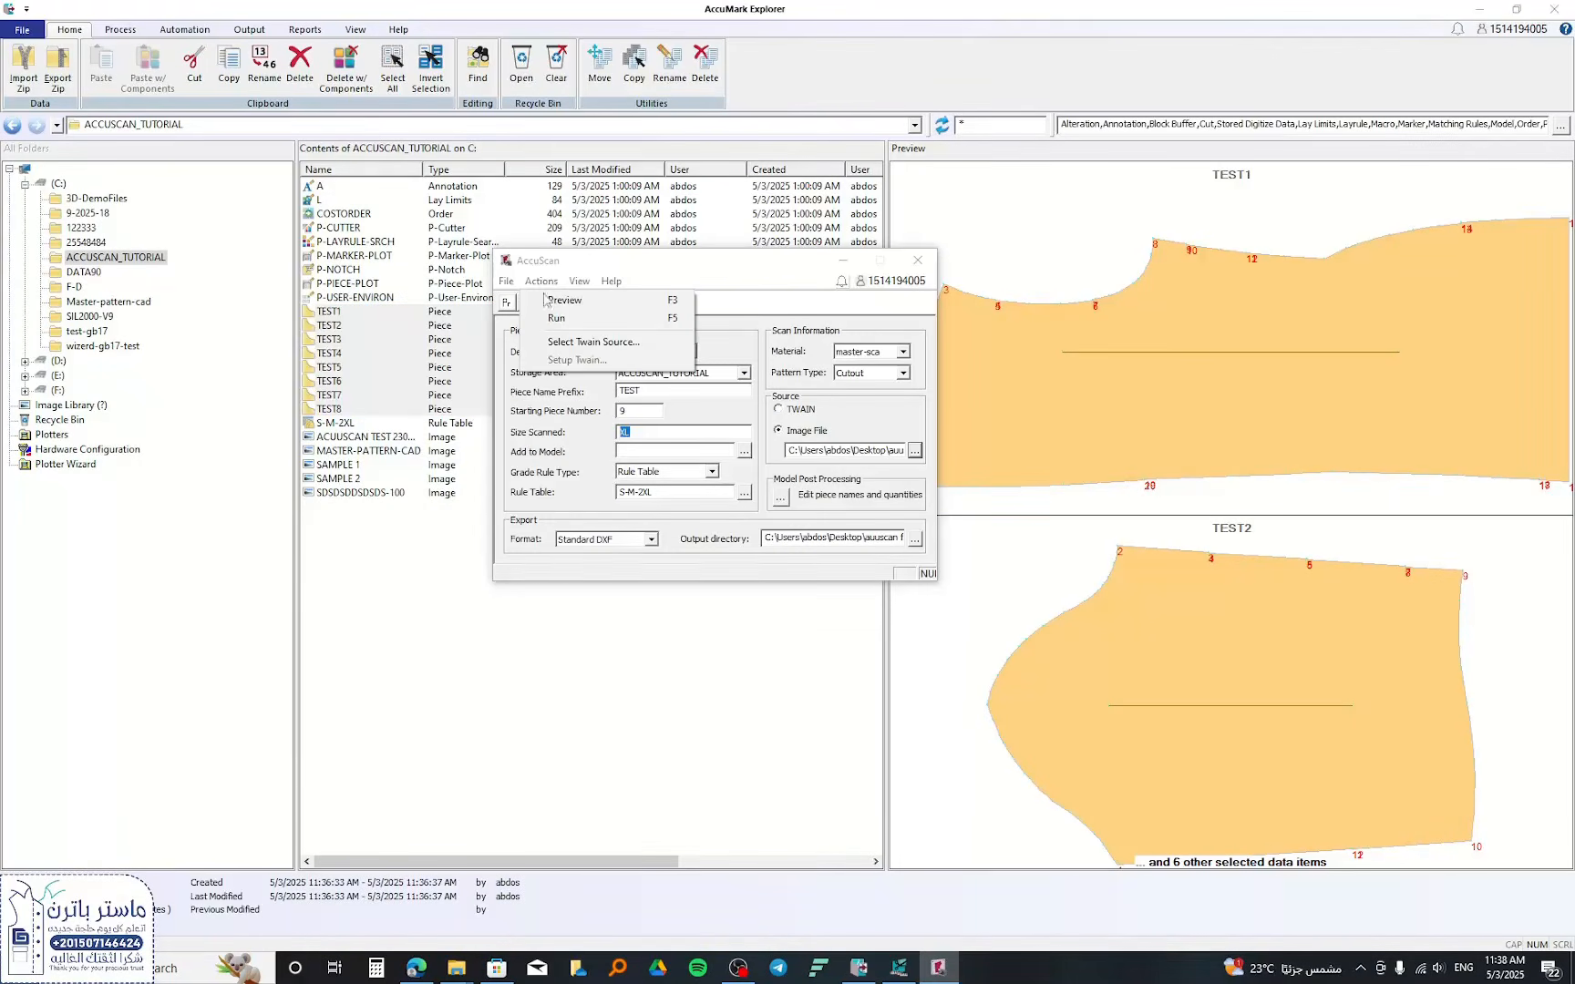
{"action": "left_click", "coordinate": [588, 300]}
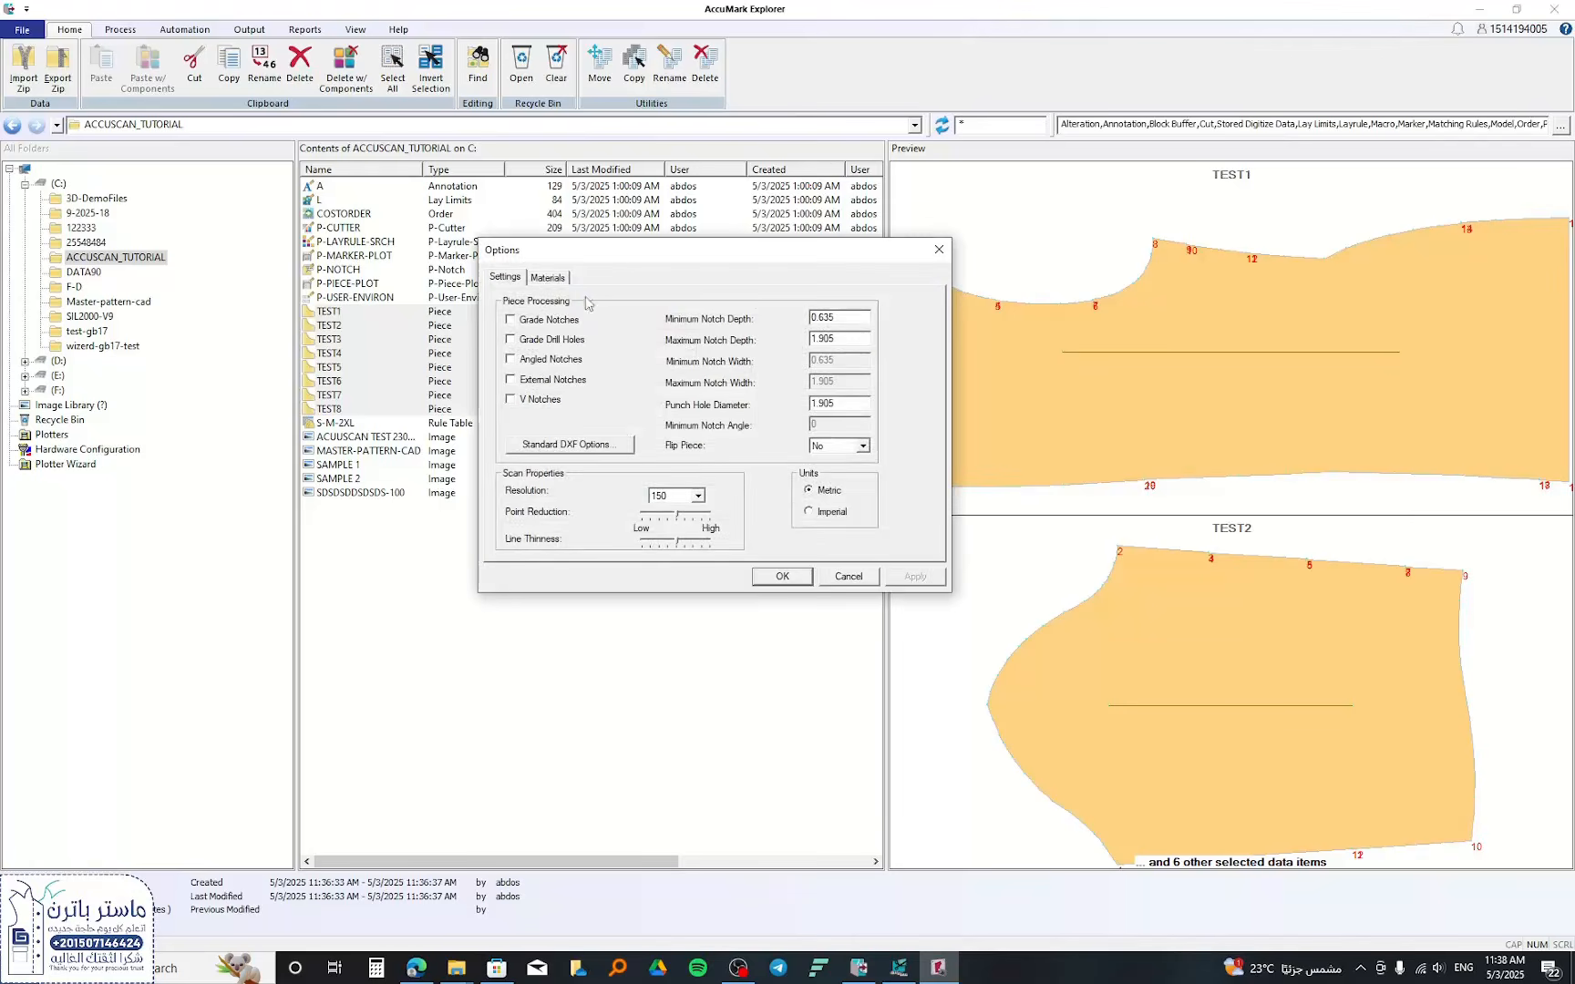
{"action": "left_click", "coordinate": [547, 278]}
{"action": "left_click", "coordinate": [532, 363]}
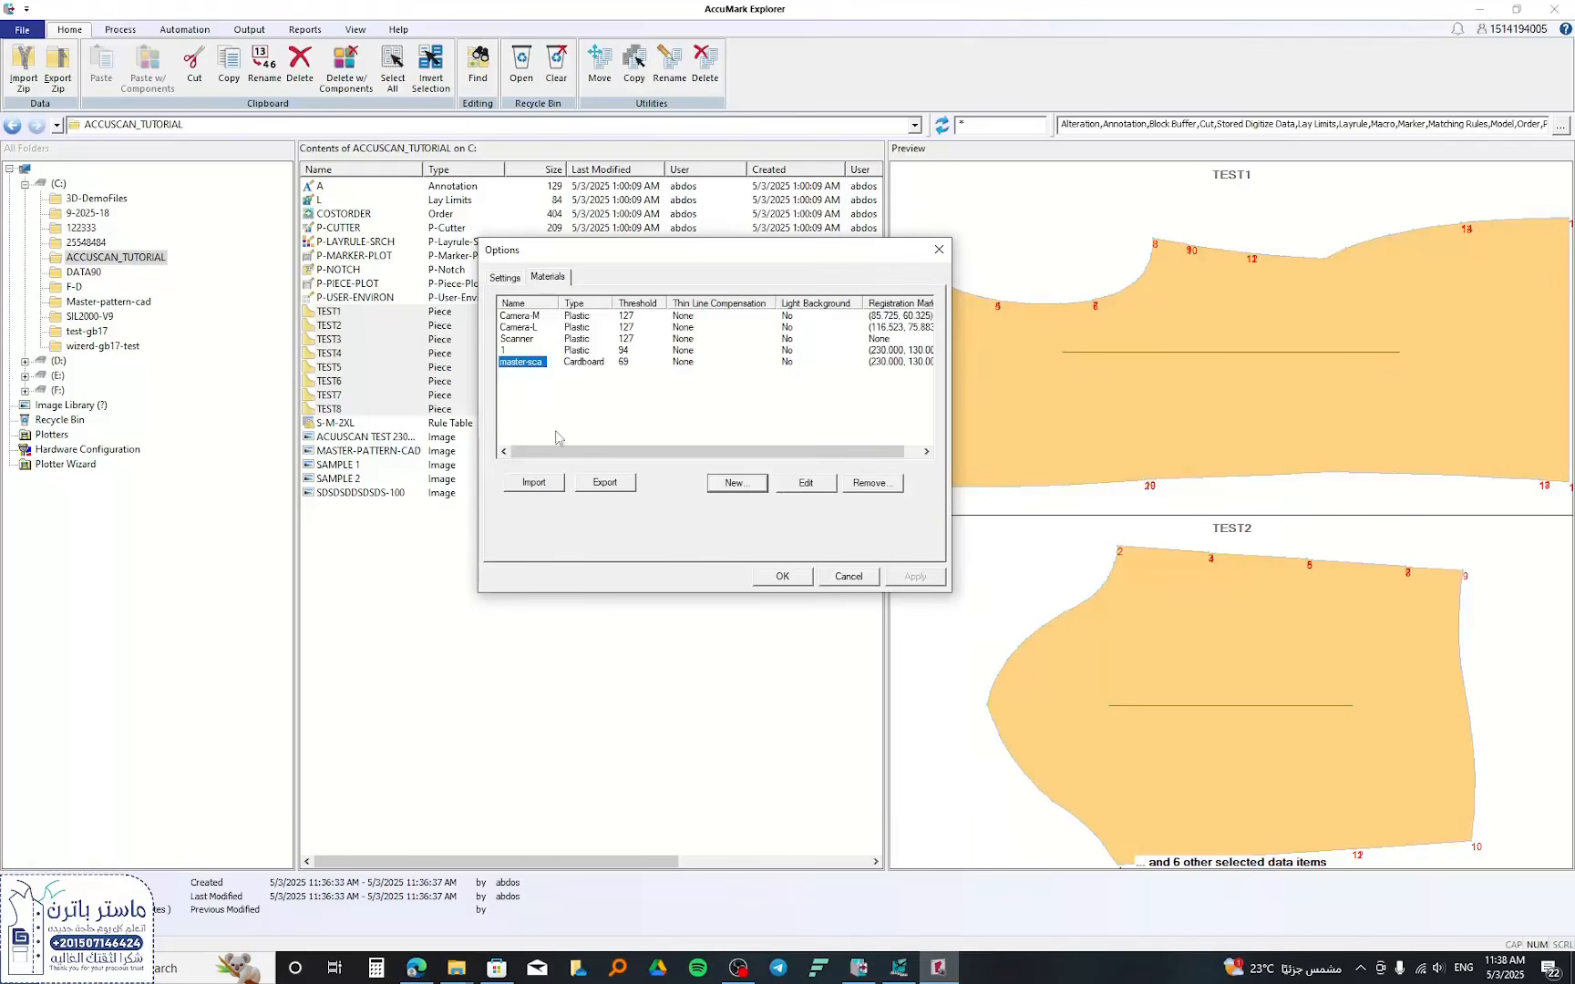
{"action": "left_click", "coordinate": [808, 484]}
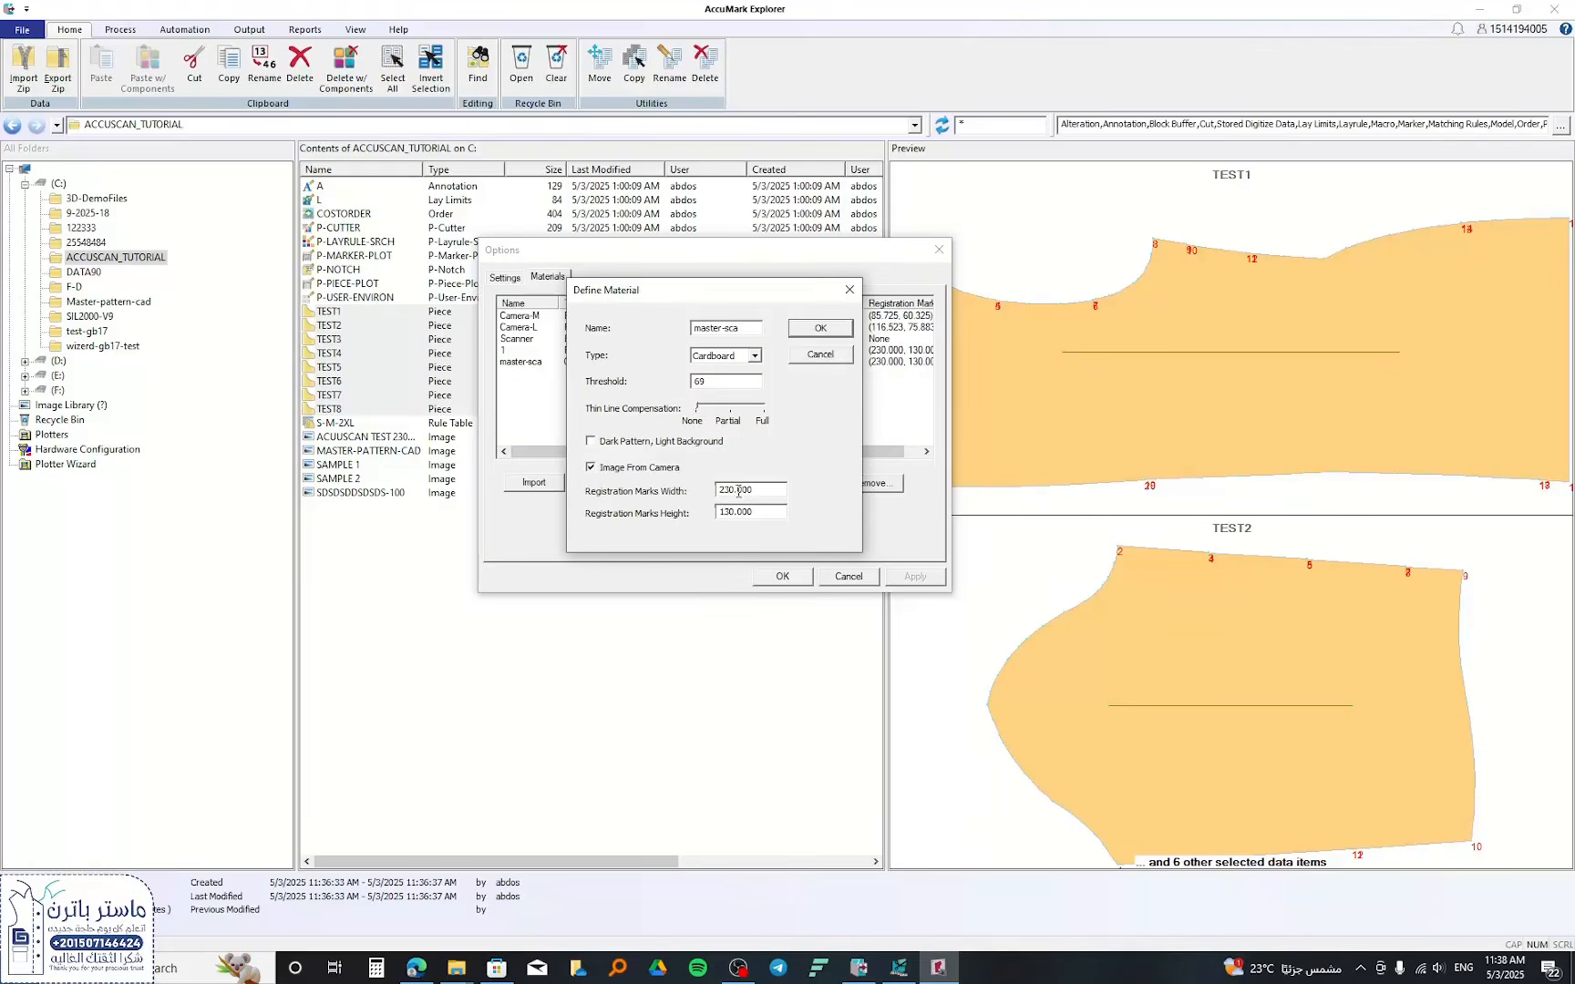
{"action": "type", "text": "222"}
{"action": "left_click", "coordinate": [823, 326]}
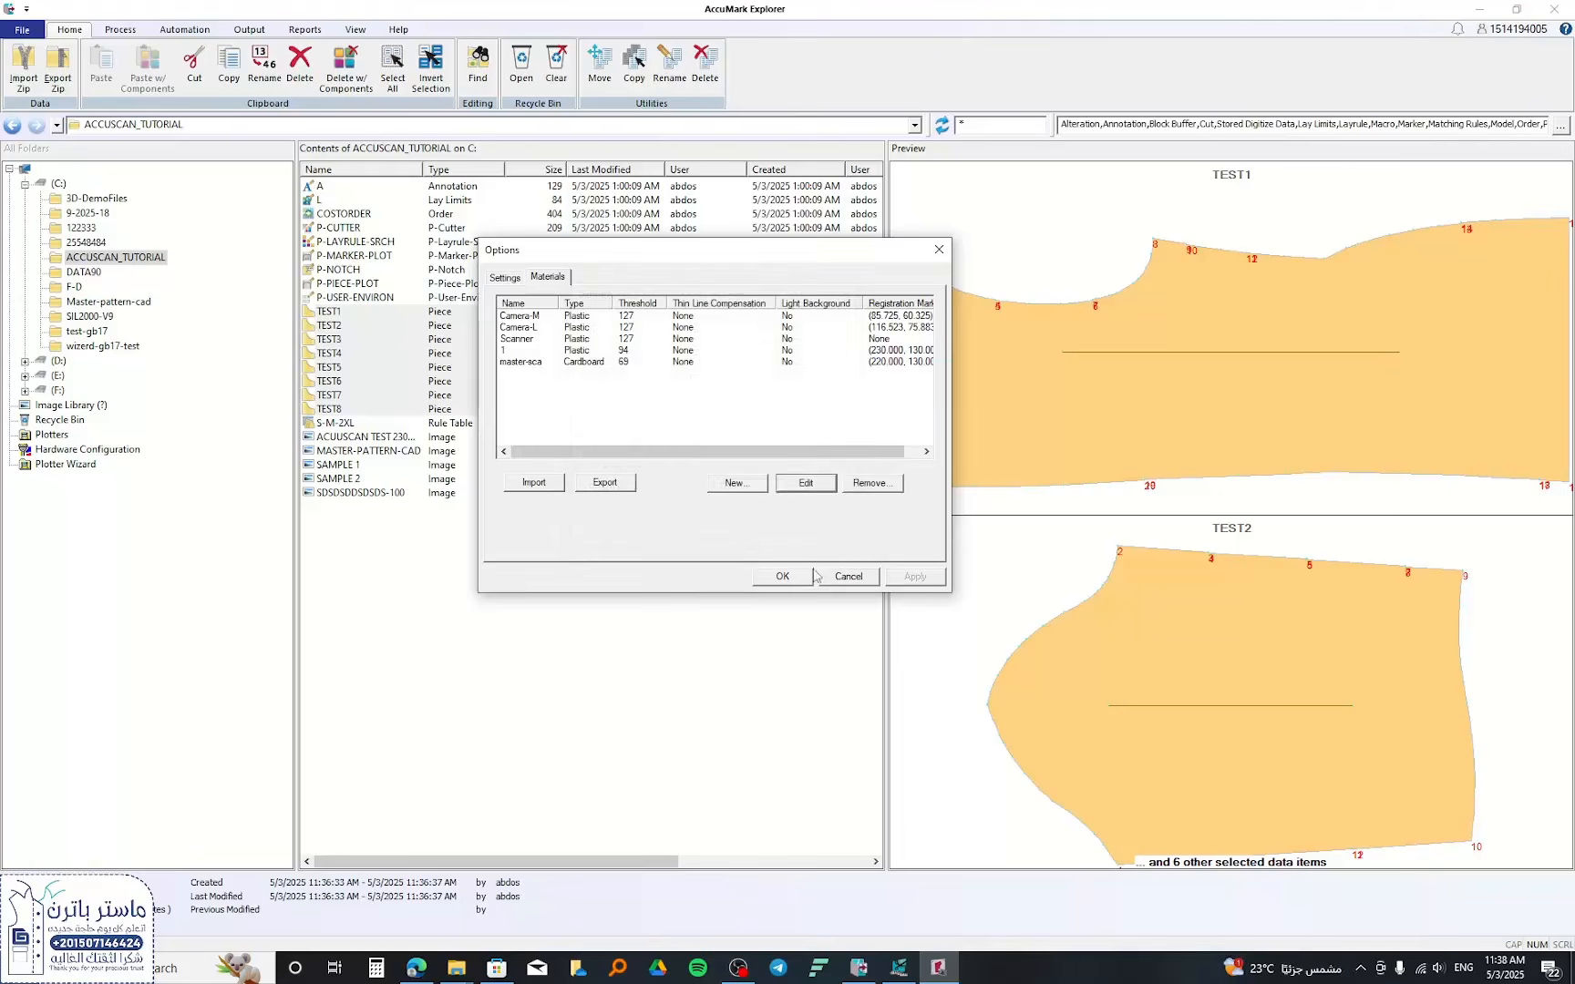
{"action": "left_click", "coordinate": [807, 578]}
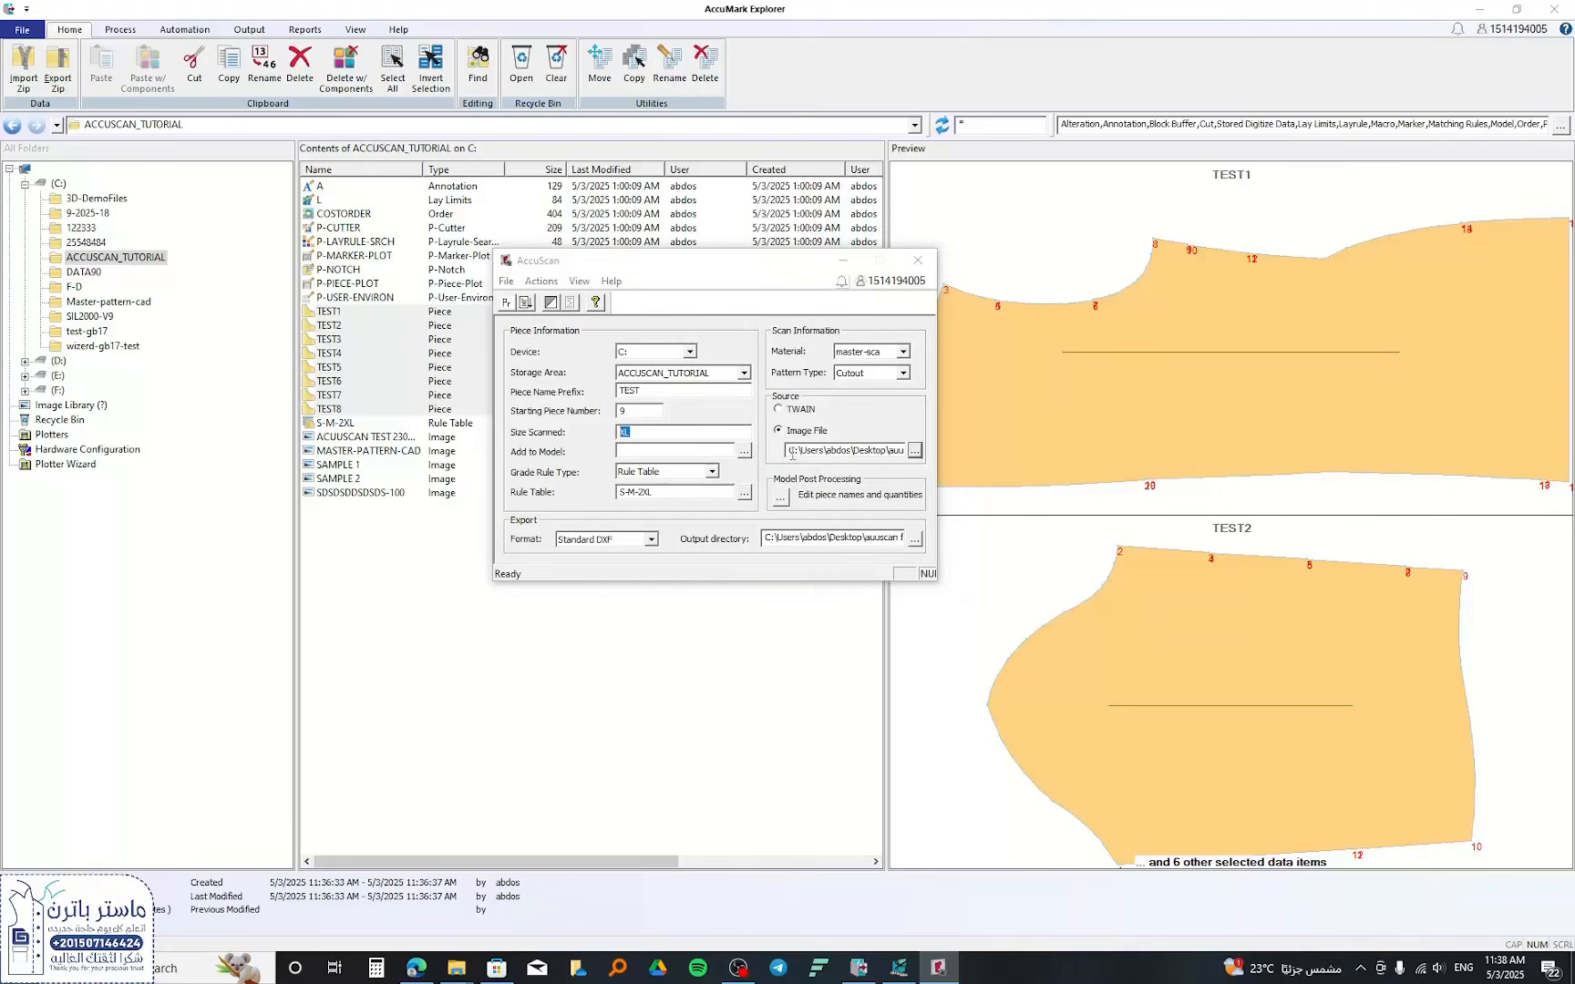
- Run the conversion of the scanned image to pieces and move the AccuScan windows clear of the file list
{"action": "left_click", "coordinate": [526, 304]}
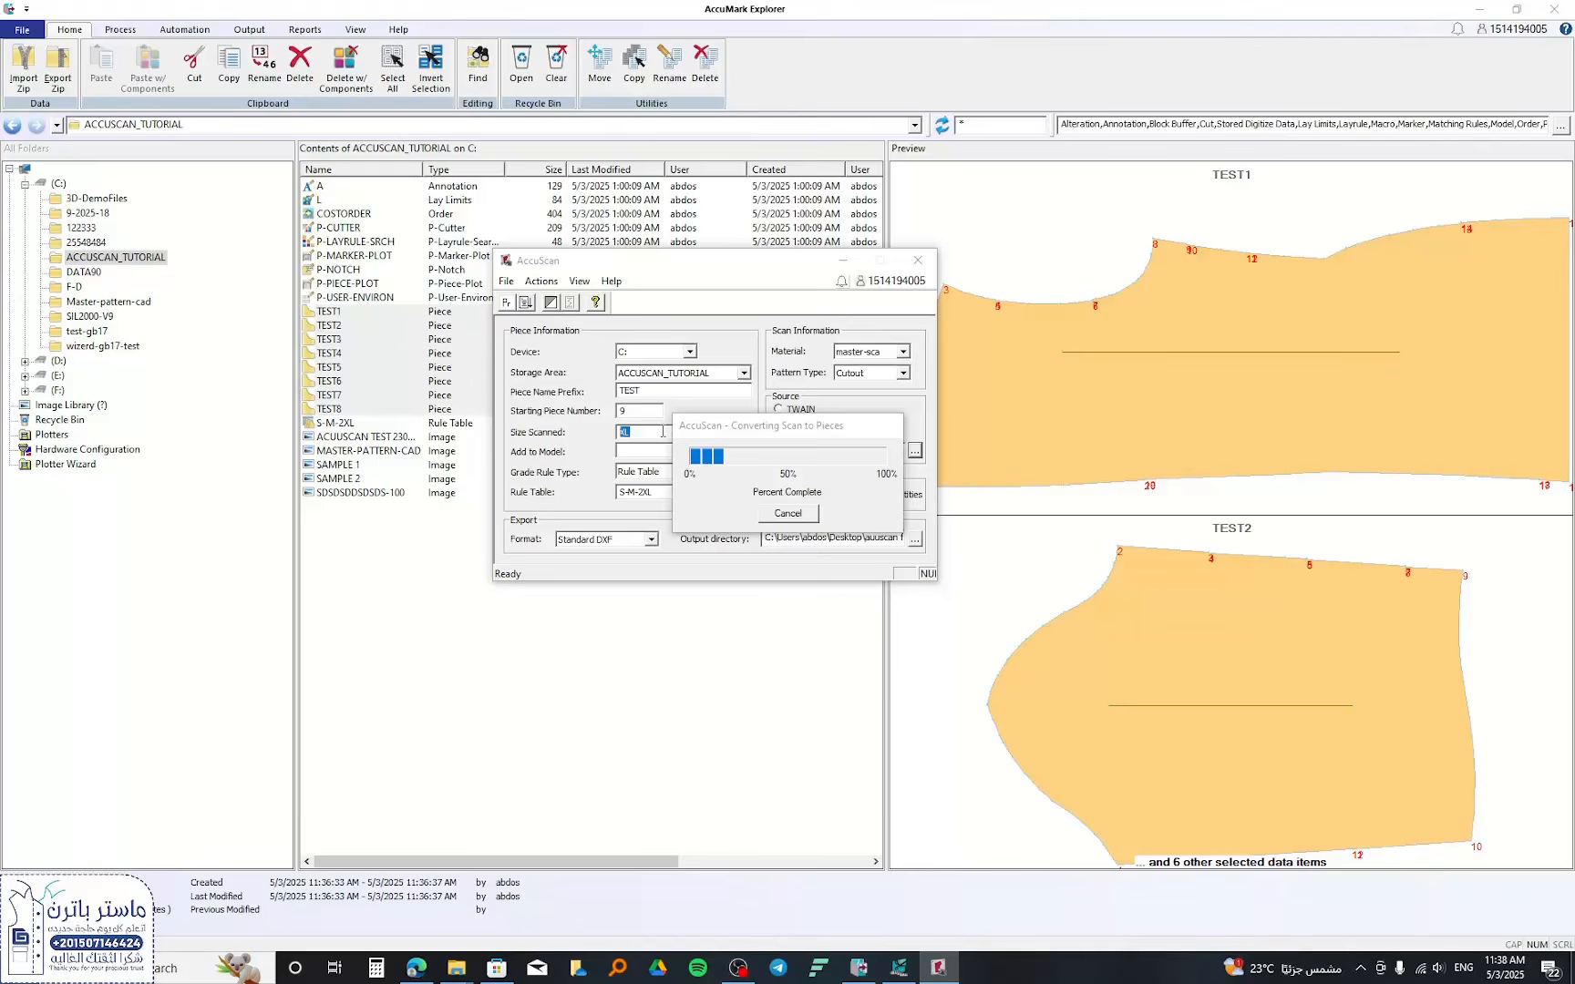
{"action": "left_click_drag", "start_coordinate": [748, 430], "coordinate": [569, 602]}
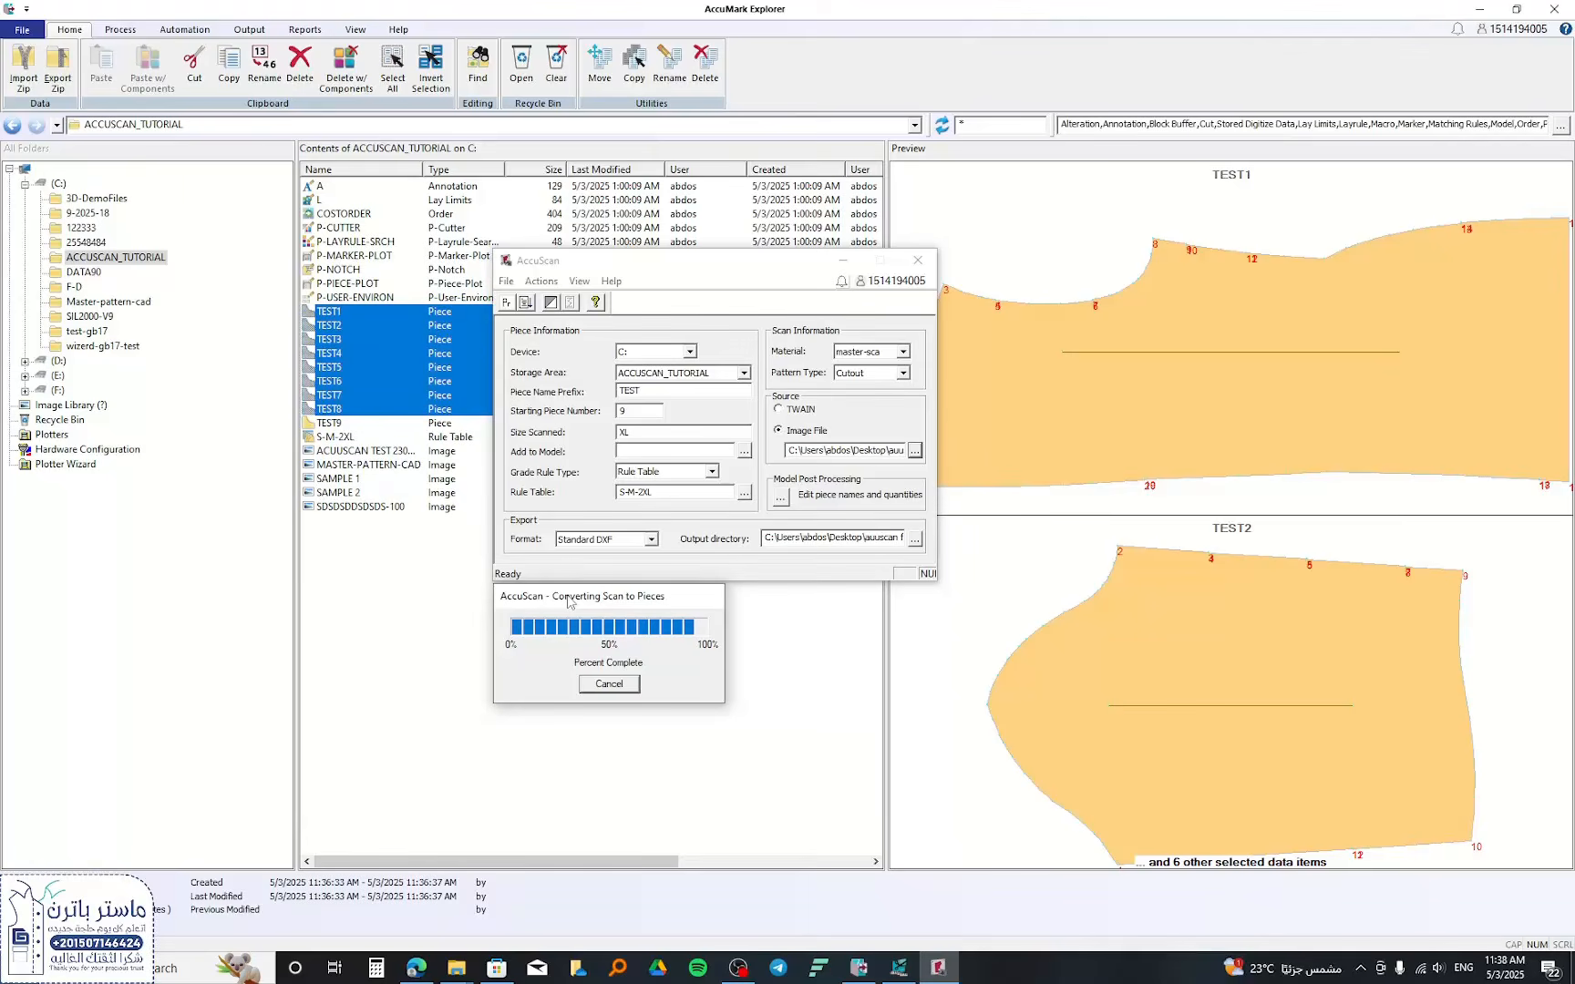
{"action": "left_click_drag", "start_coordinate": [625, 264], "coordinate": [1027, 243]}
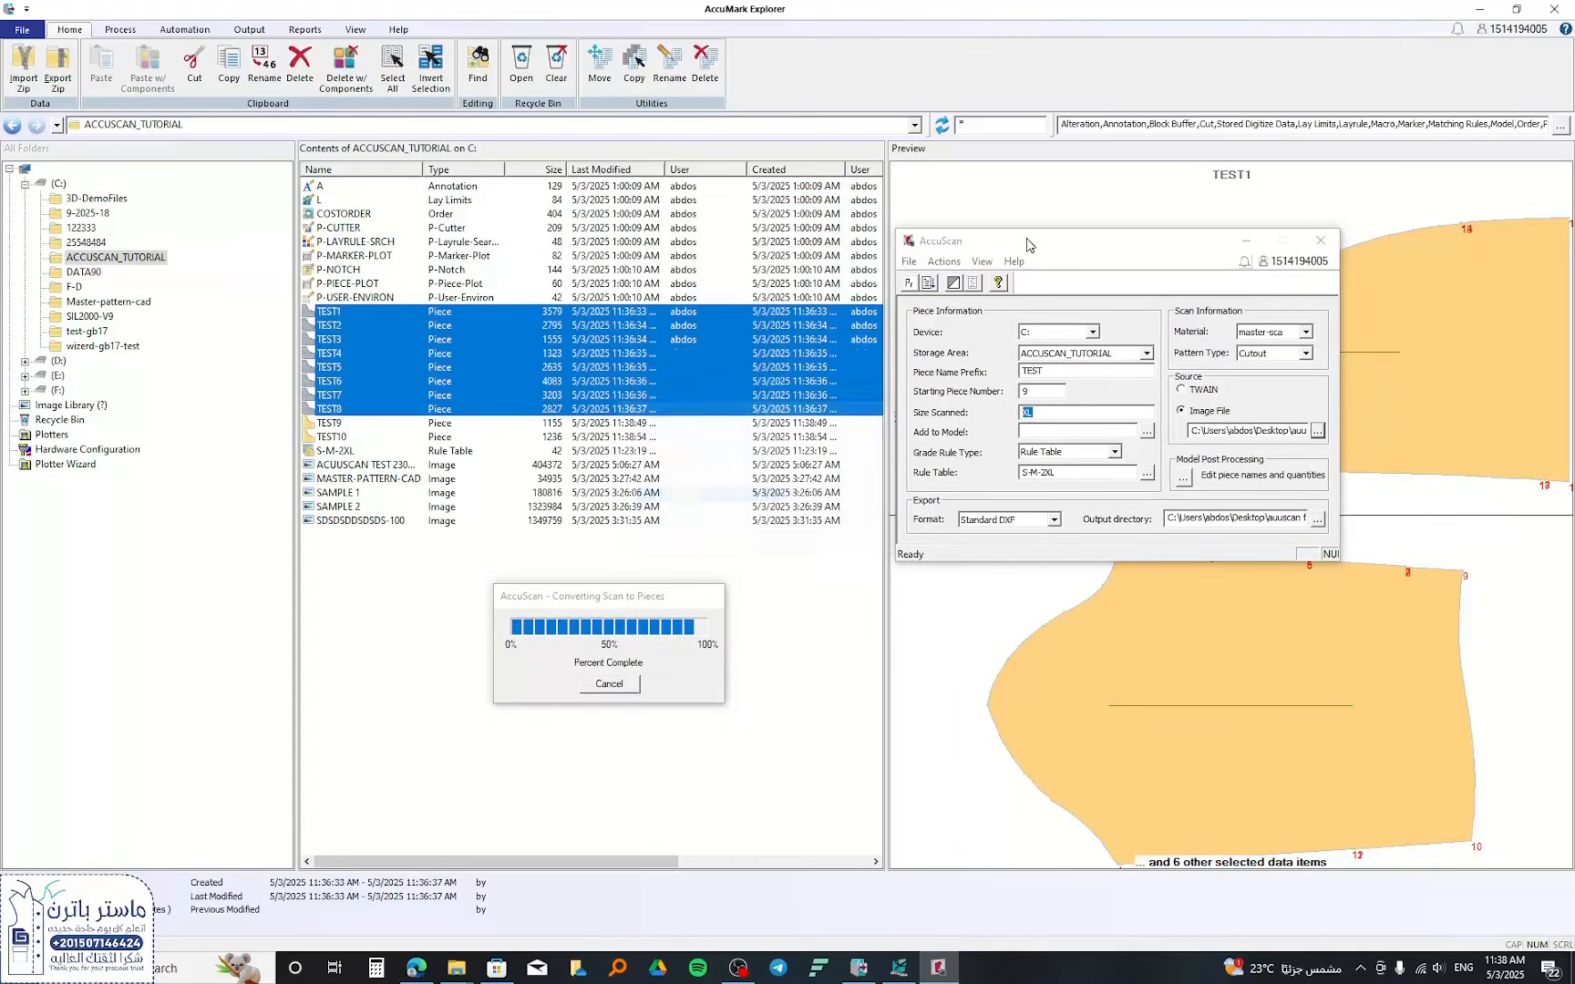
- Preview the earlier scanned pieces TEST2 through TEST6 and check the TEST1 to TEST8 group in the storage area
{"action": "left_click", "coordinate": [399, 326]}
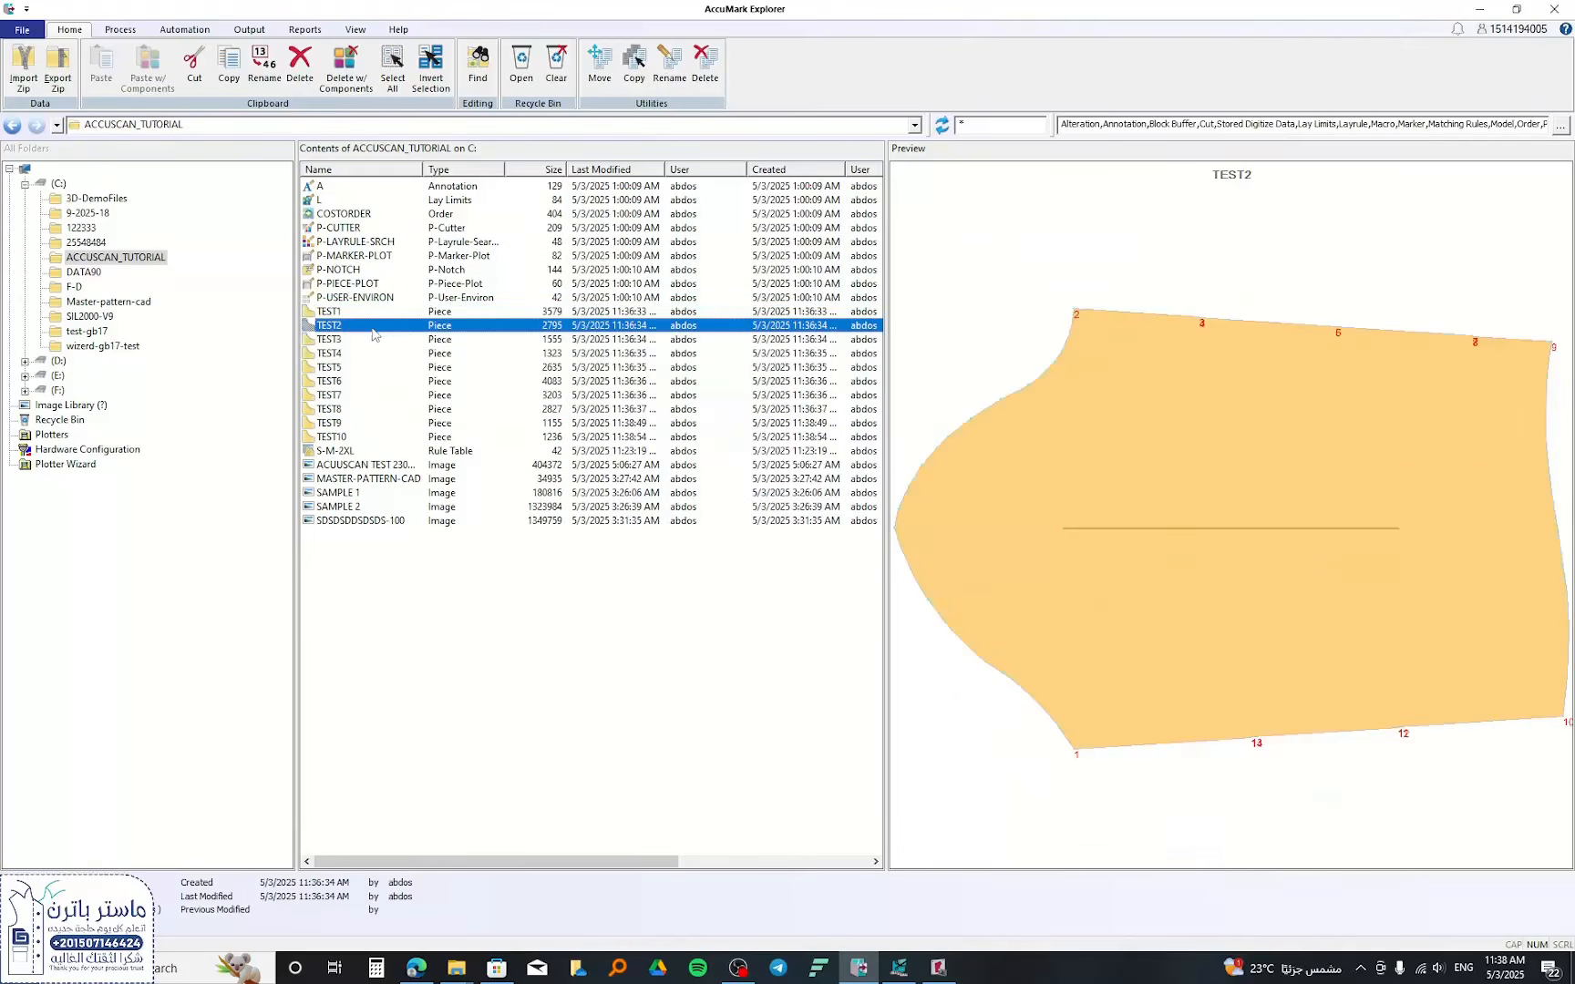
{"action": "left_click", "coordinate": [357, 335]}
{"action": "left_click", "coordinate": [352, 355]}
{"action": "left_click", "coordinate": [355, 369]}
{"action": "left_click", "coordinate": [358, 383]}
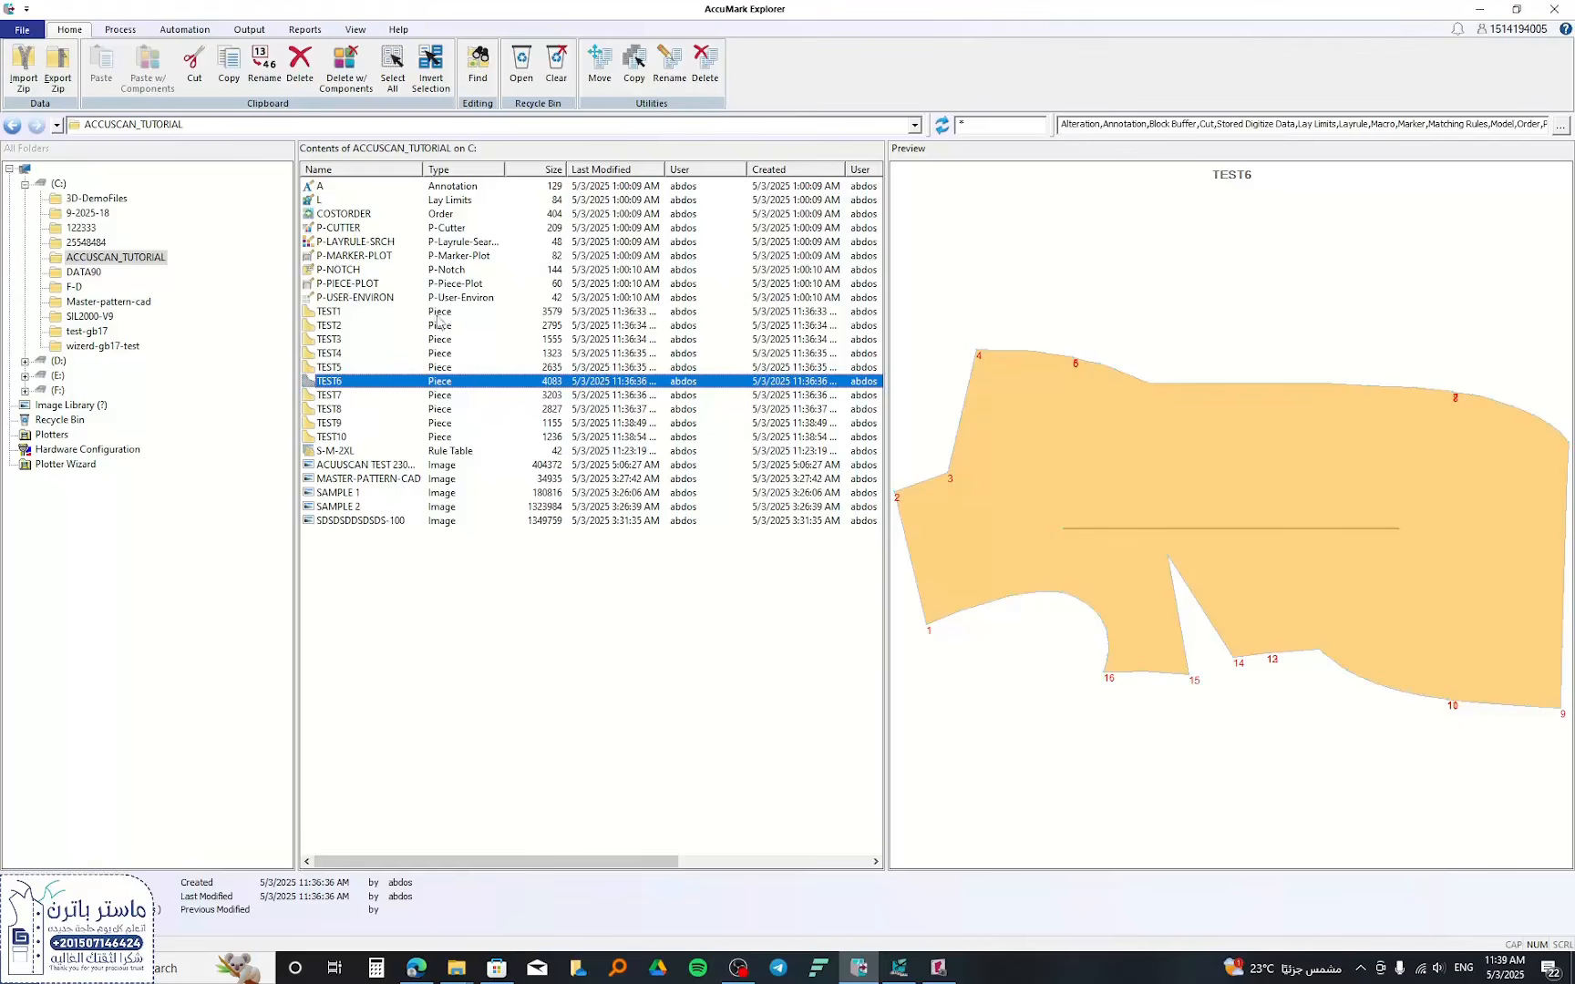
{"action": "left_click_drag", "start_coordinate": [375, 313], "coordinate": [368, 411]}
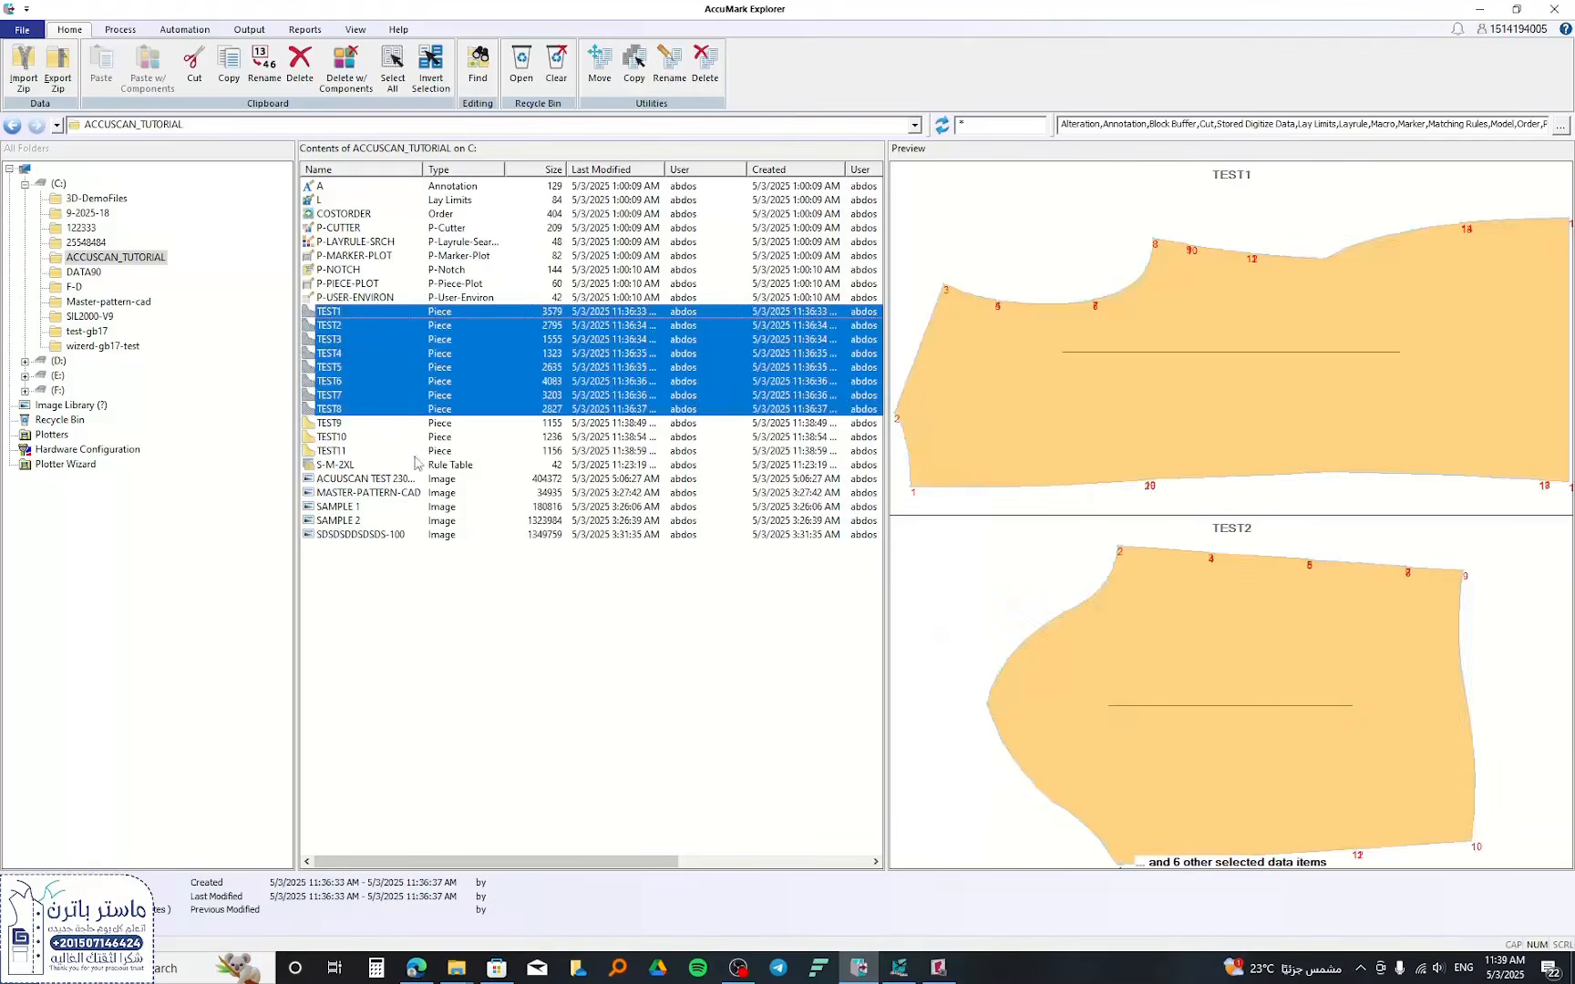
{"action": "left_click", "coordinate": [480, 590]}
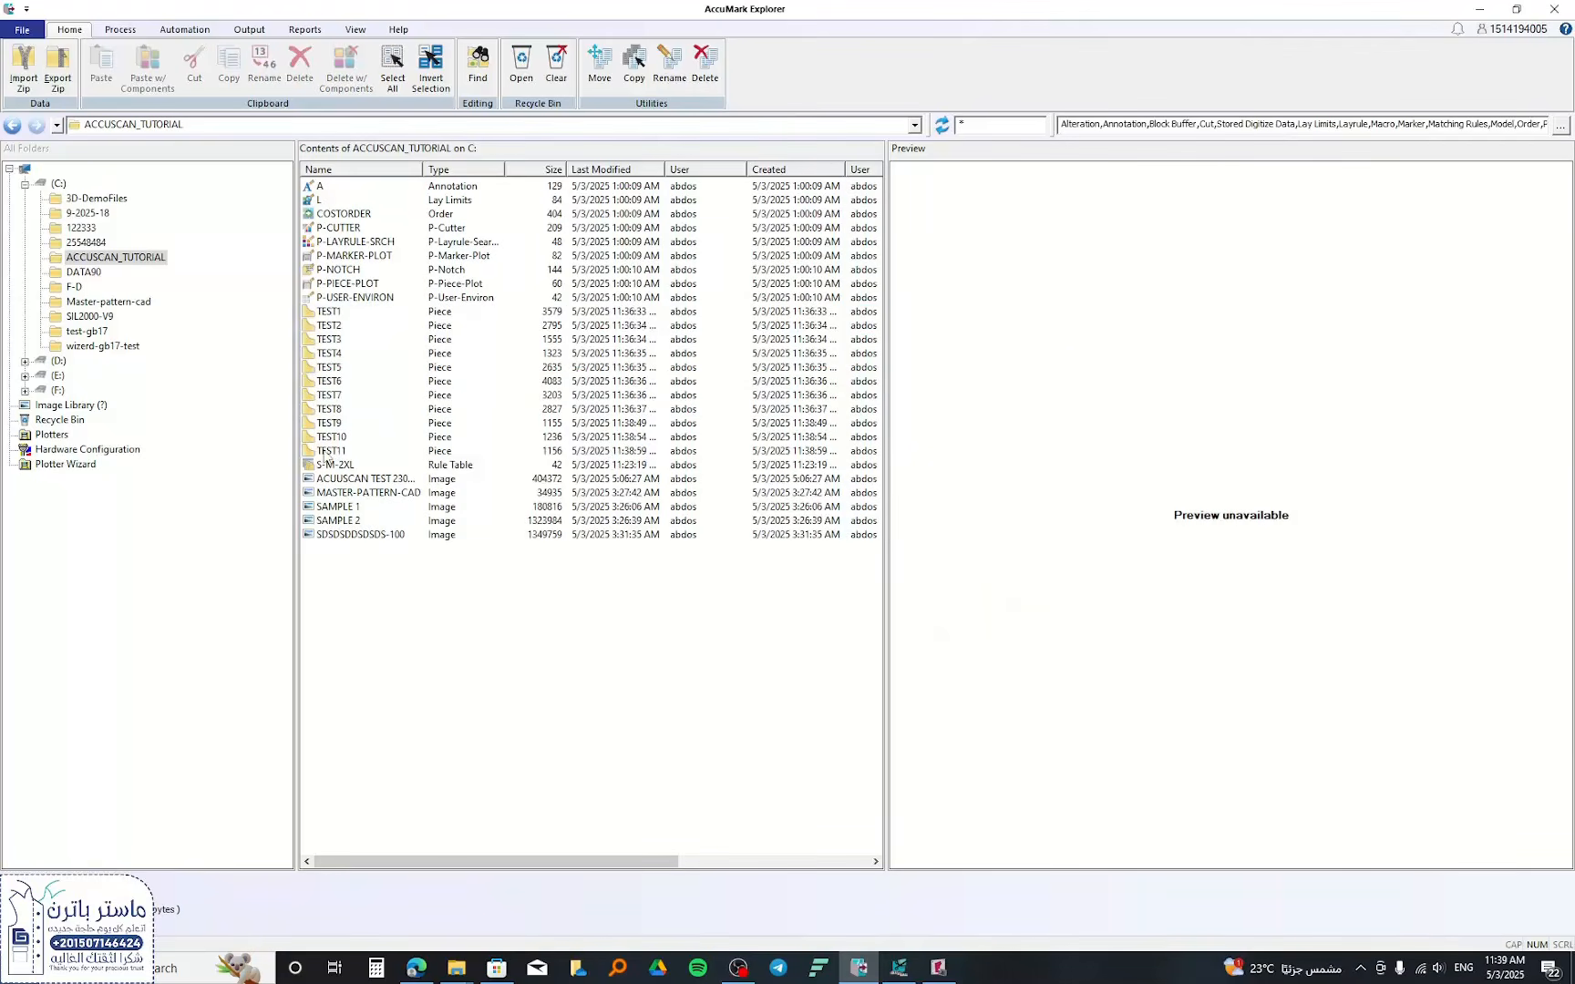
- Preview the newly converted pieces TEST9 through TEST12 to examine their shapes while the conversion runs
{"action": "left_click", "coordinate": [328, 451]}
{"action": "left_click", "coordinate": [344, 438]}
{"action": "left_click", "coordinate": [335, 423]}
{"action": "left_click", "coordinate": [338, 451]}
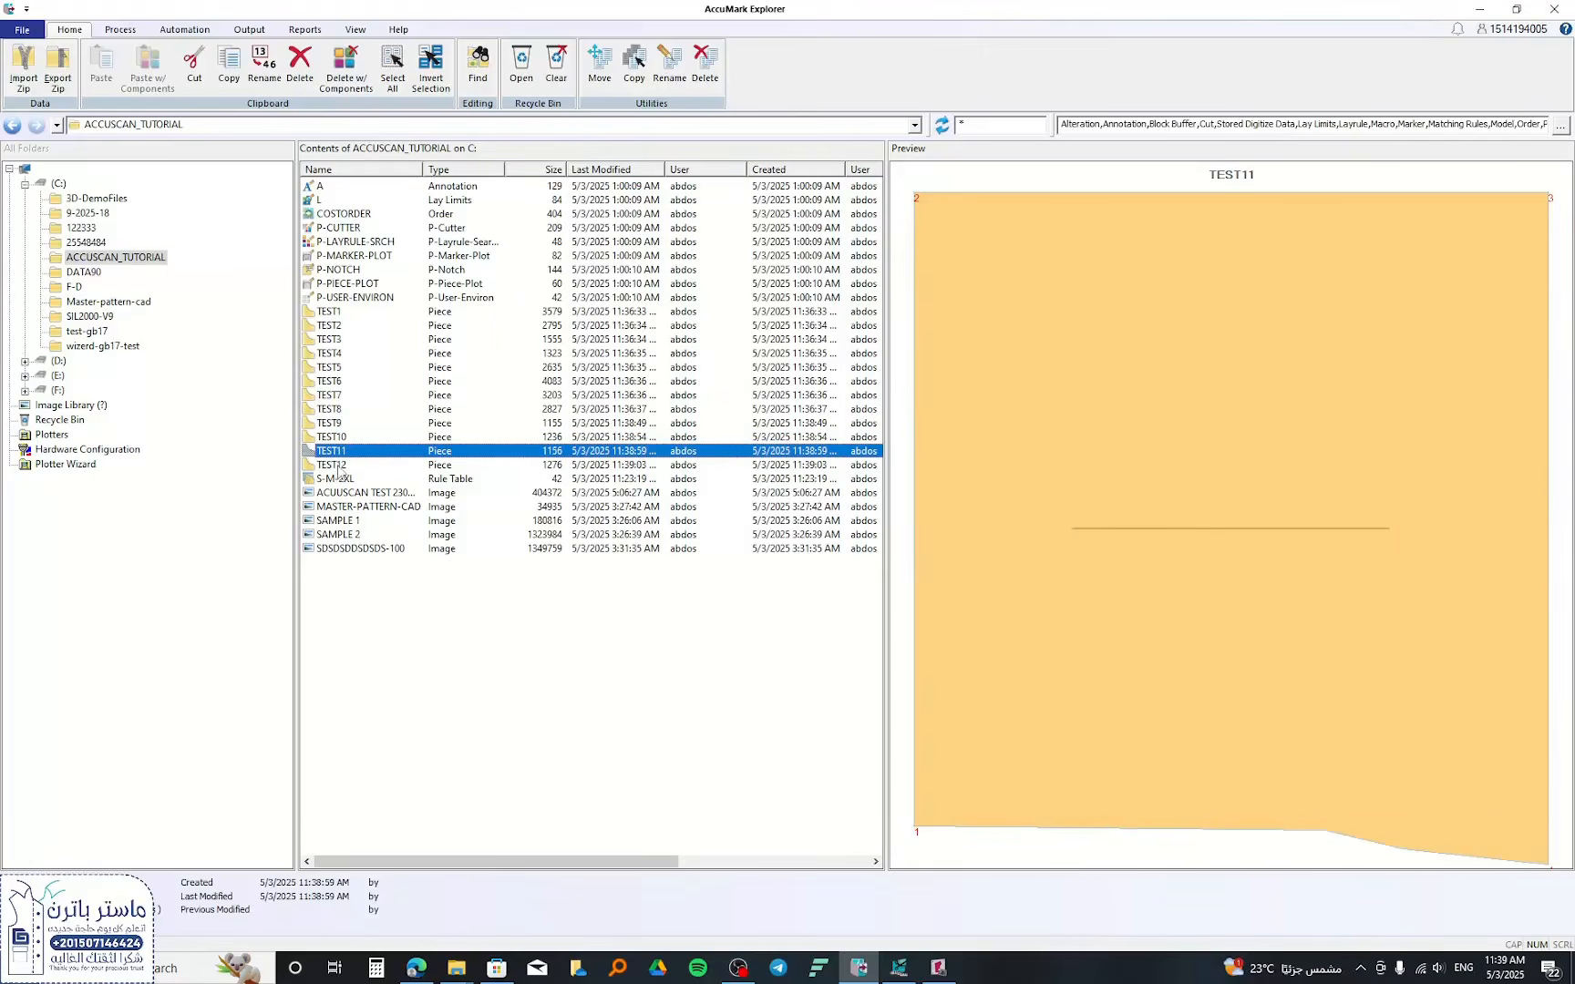
{"action": "left_click", "coordinate": [940, 969]}
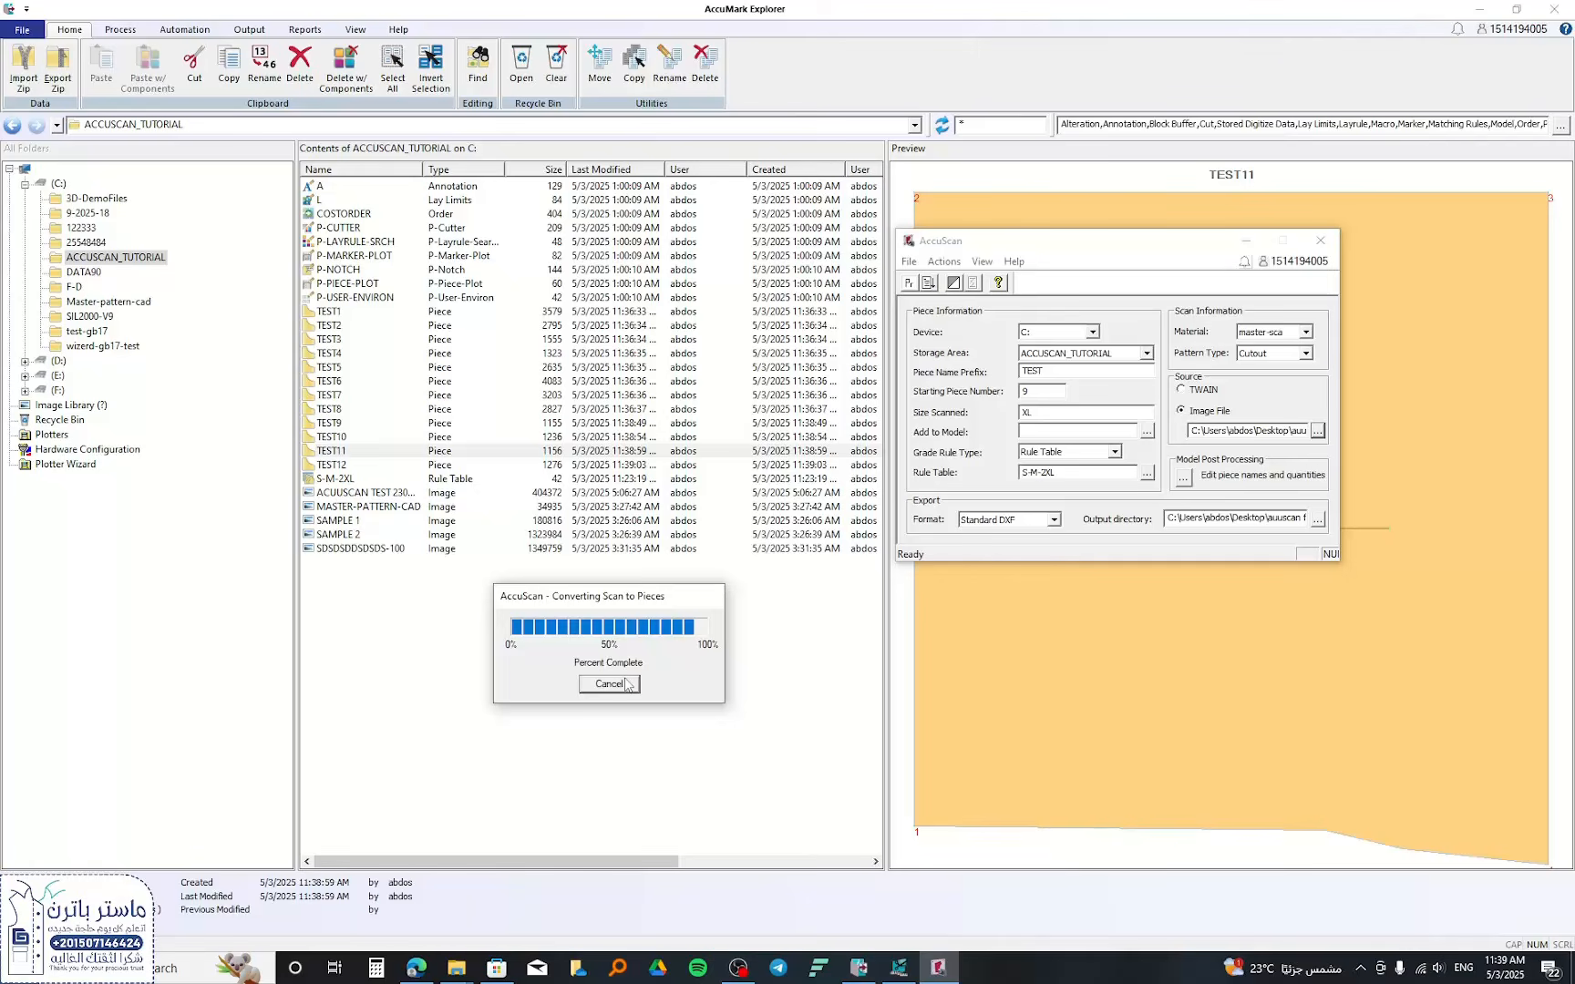
{"action": "left_click", "coordinate": [336, 469]}
{"action": "left_click", "coordinate": [940, 969]}
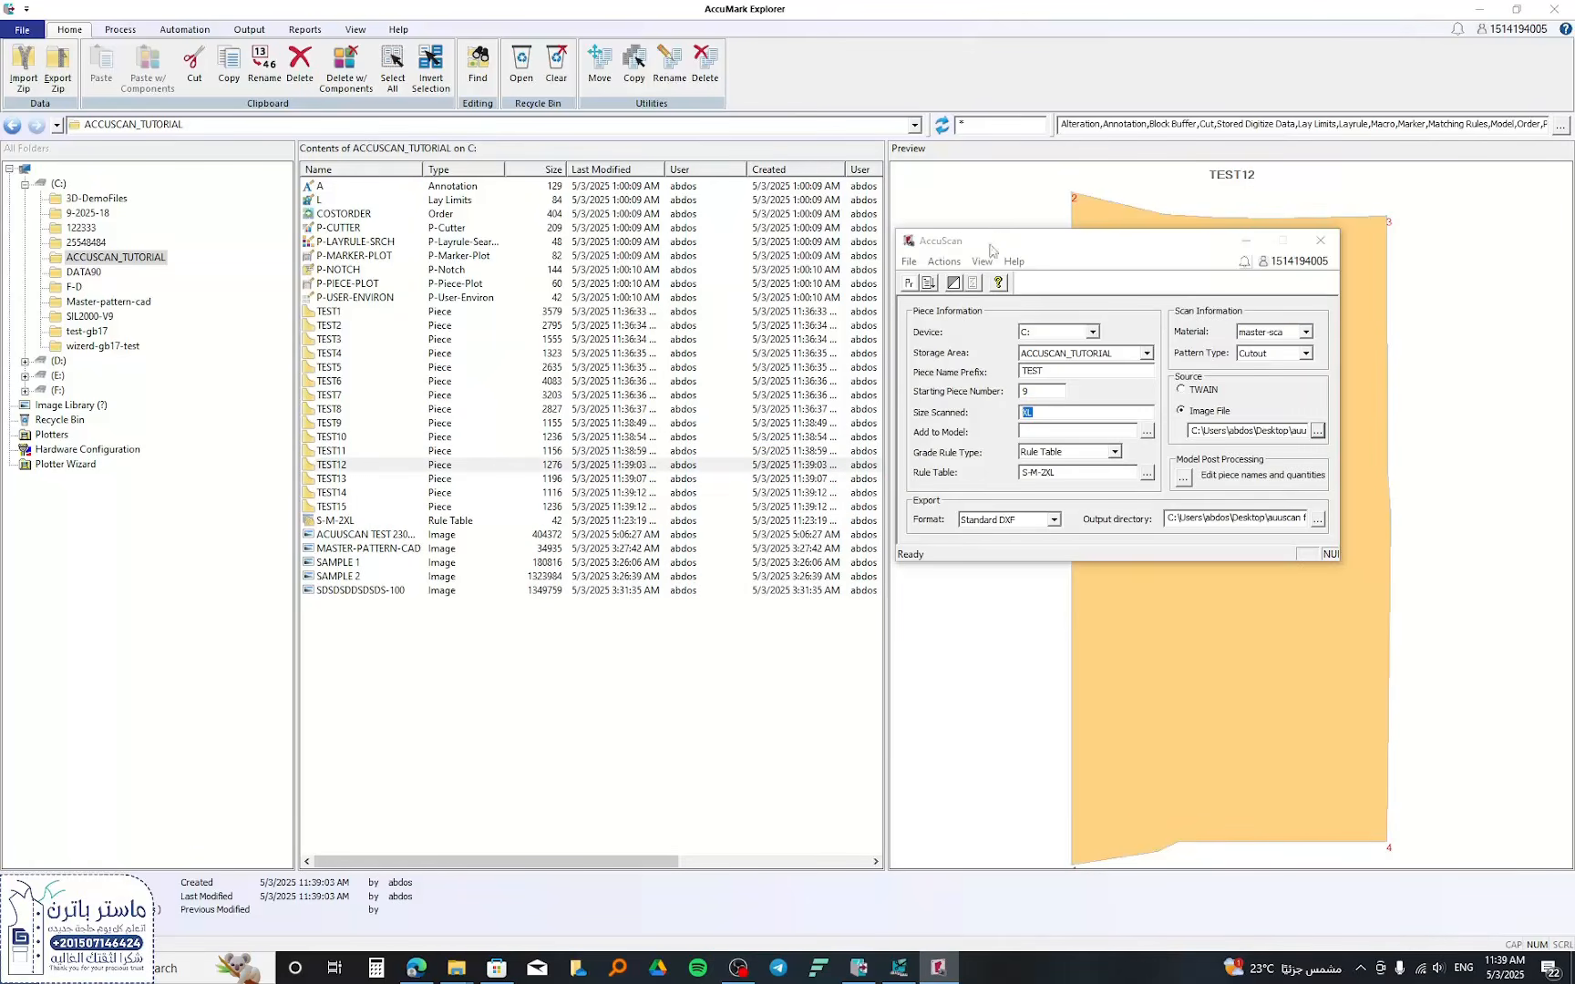
- Preview the scan in AccuScan, lower the threshold to 38 and show the vector outlines
{"action": "left_click_drag", "start_coordinate": [992, 248], "coordinate": [490, 384]}
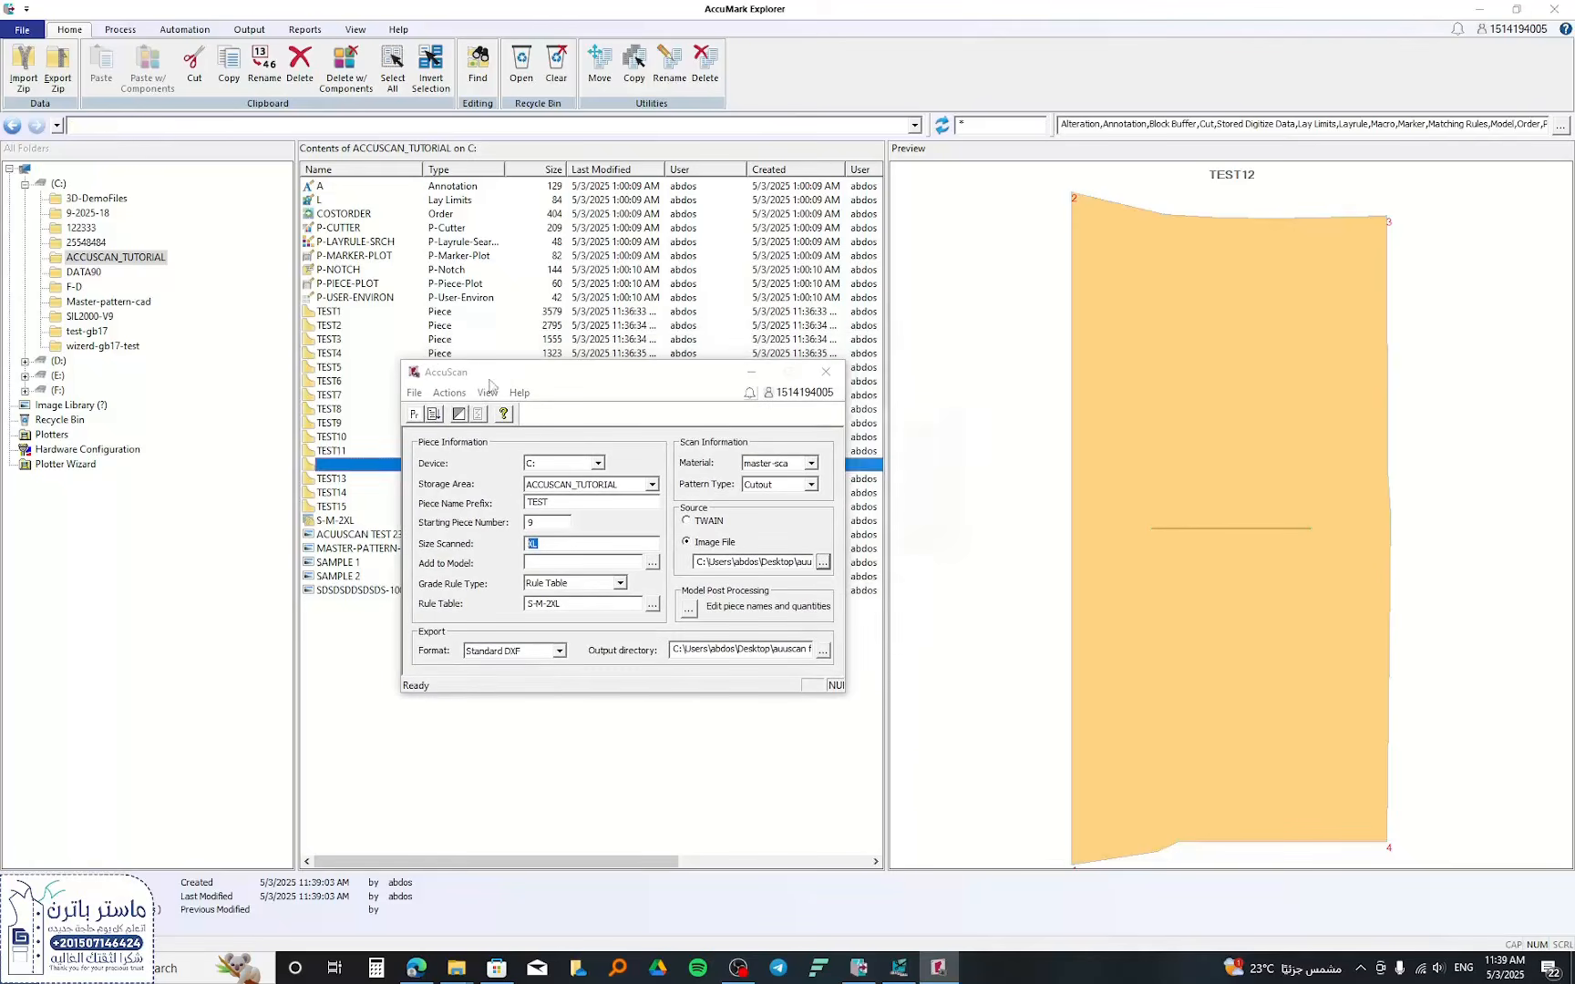
{"action": "left_click", "coordinate": [415, 417]}
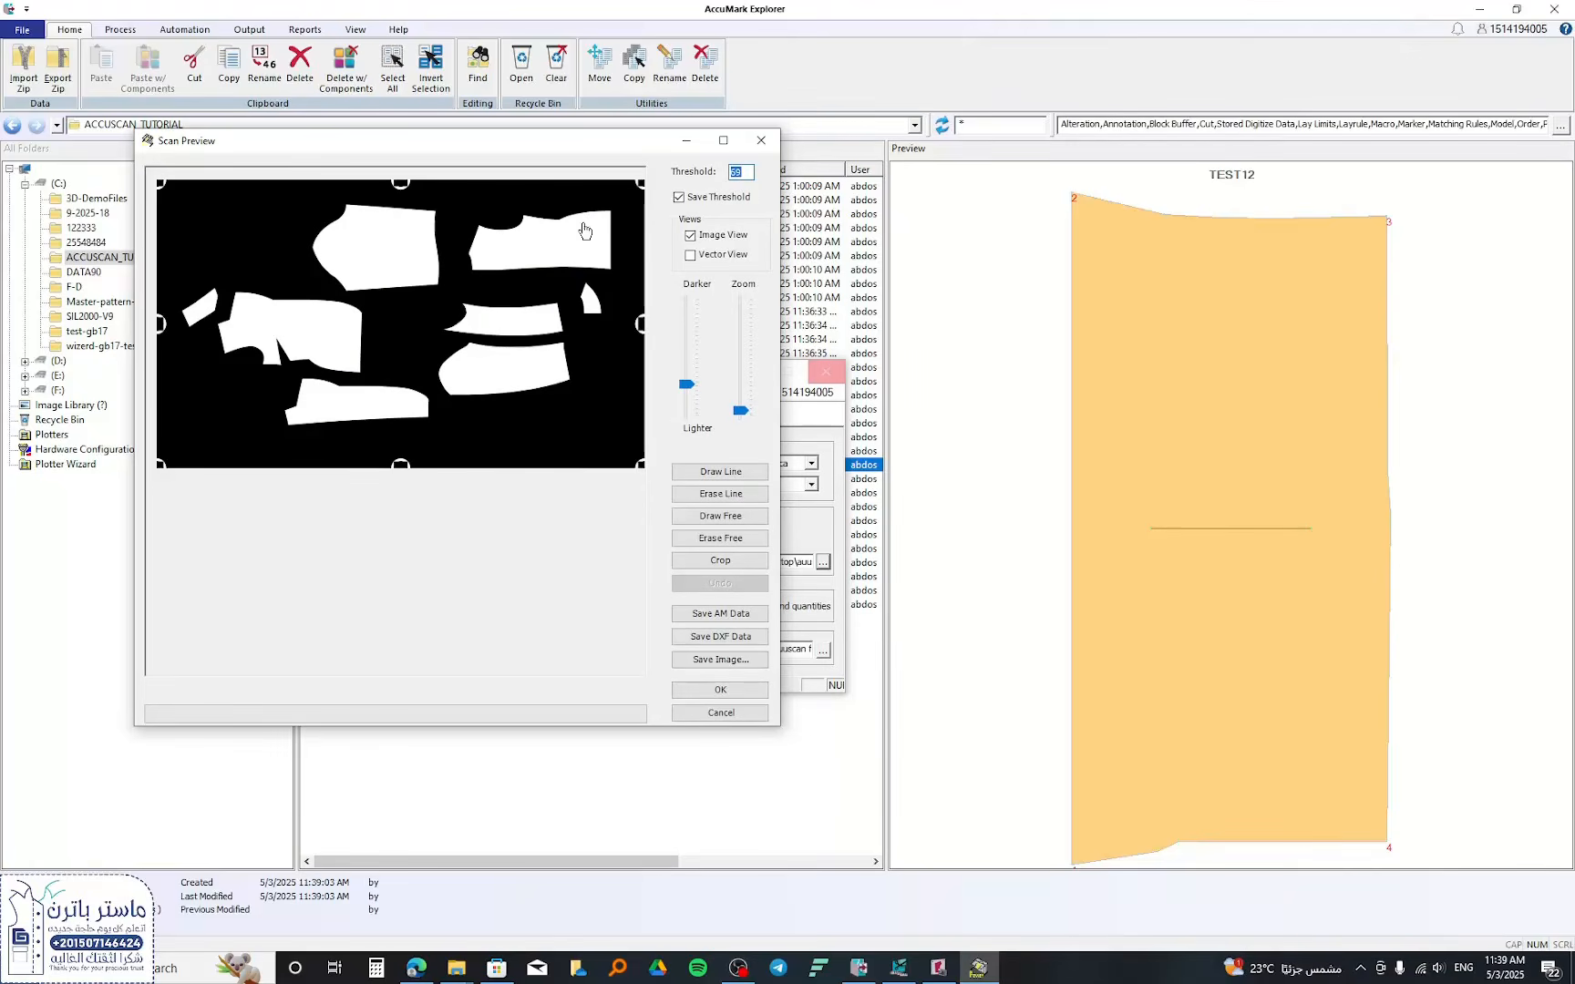
{"action": "left_click_drag", "start_coordinate": [687, 384], "coordinate": [690, 399]}
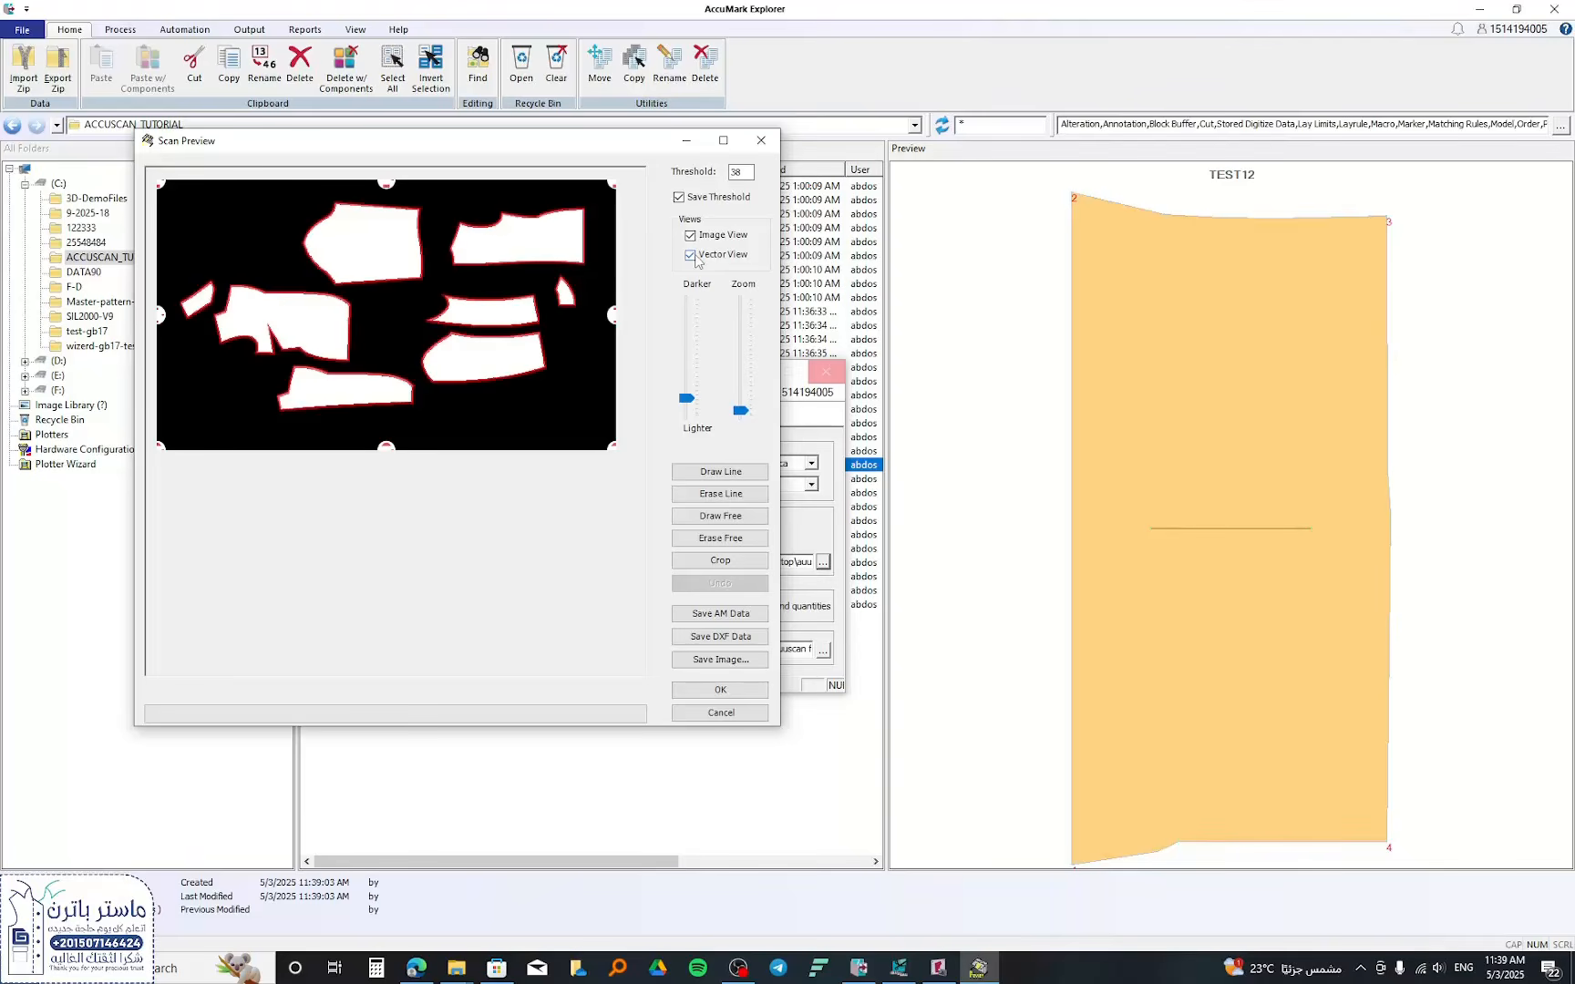
- Crop the scan preview to the pattern pieces inside the registration marks and save it as AccuMark data
{"action": "left_click", "coordinate": [740, 560]}
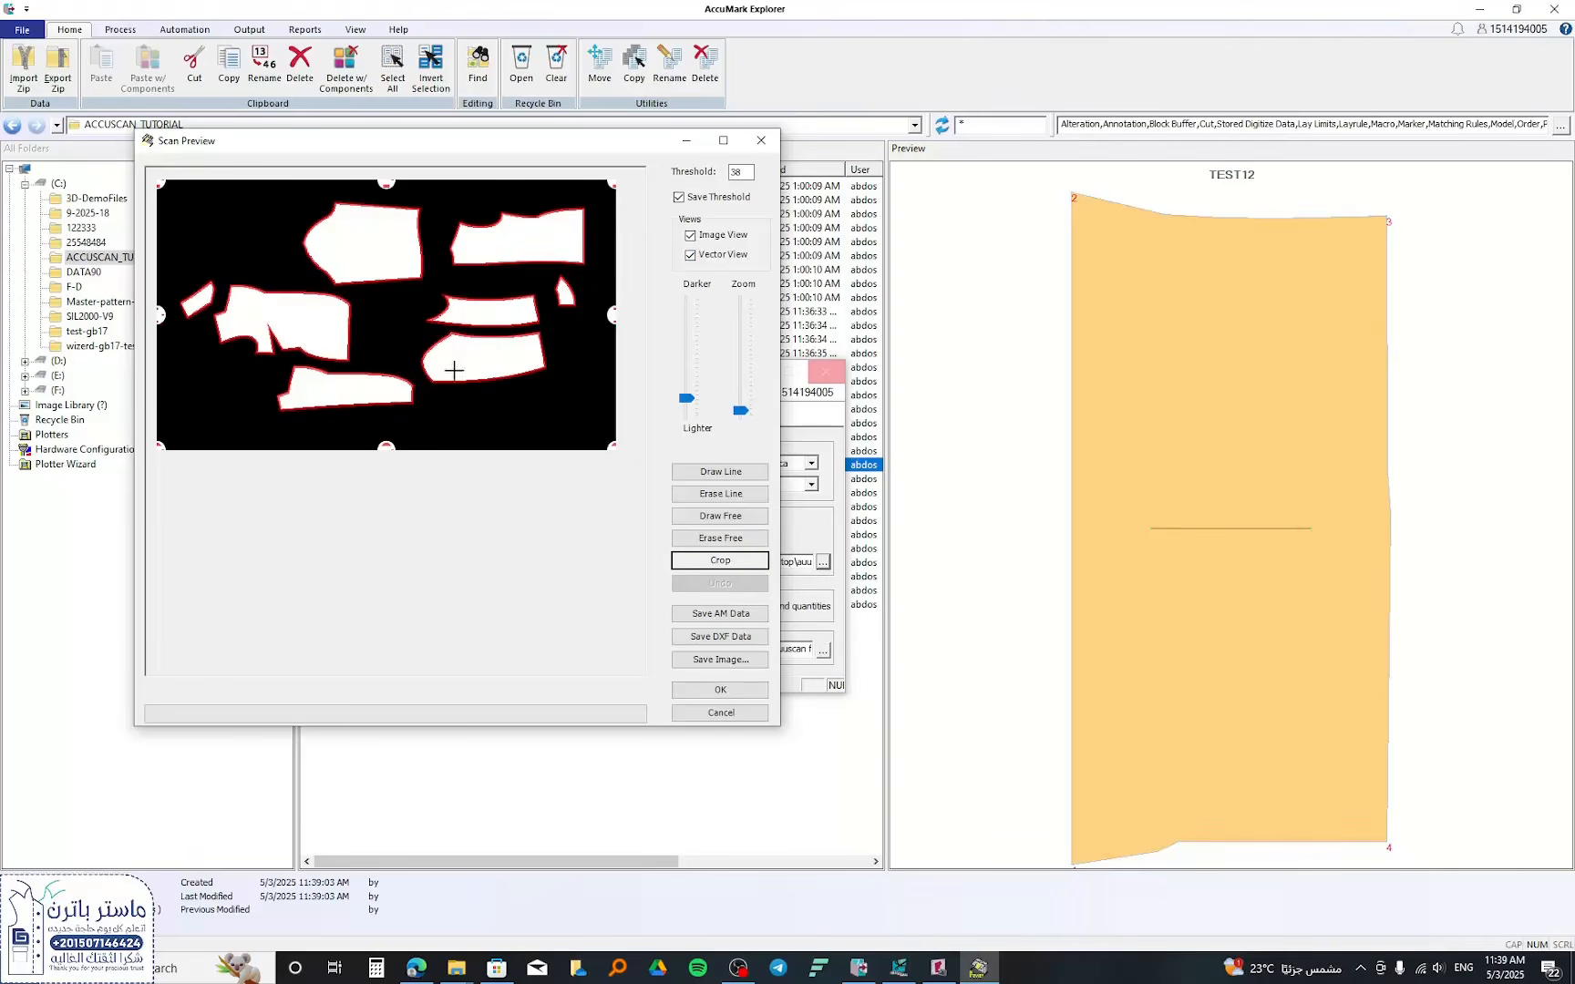
{"action": "left_click", "coordinate": [177, 435]}
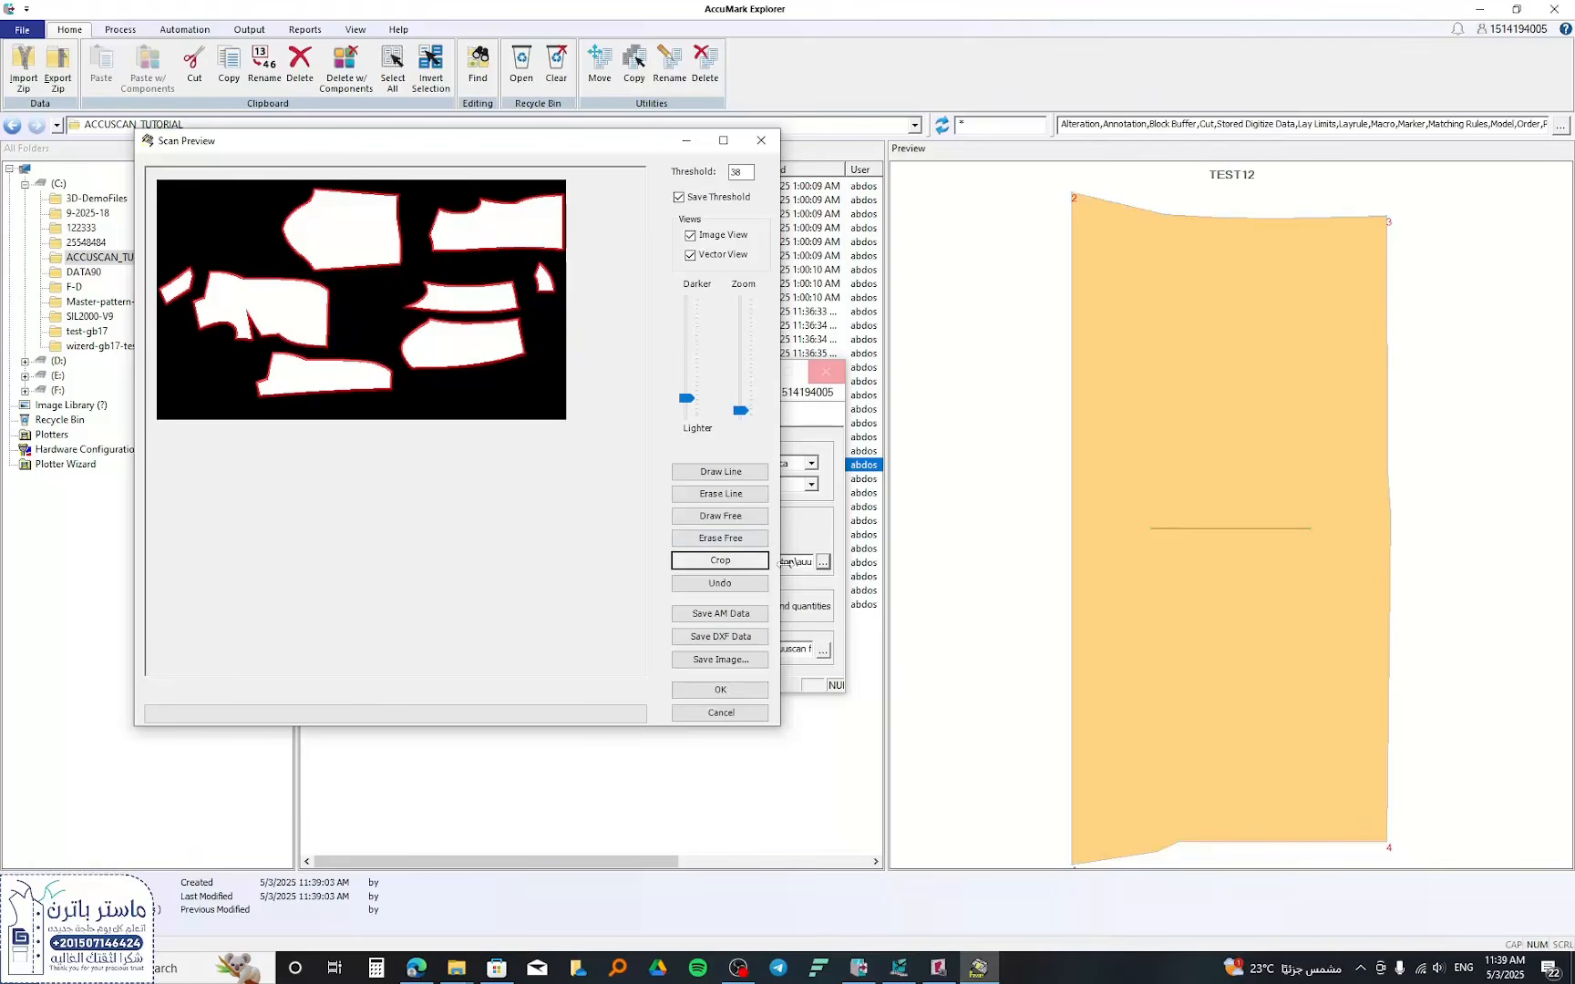
{"action": "left_click", "coordinate": [720, 614]}
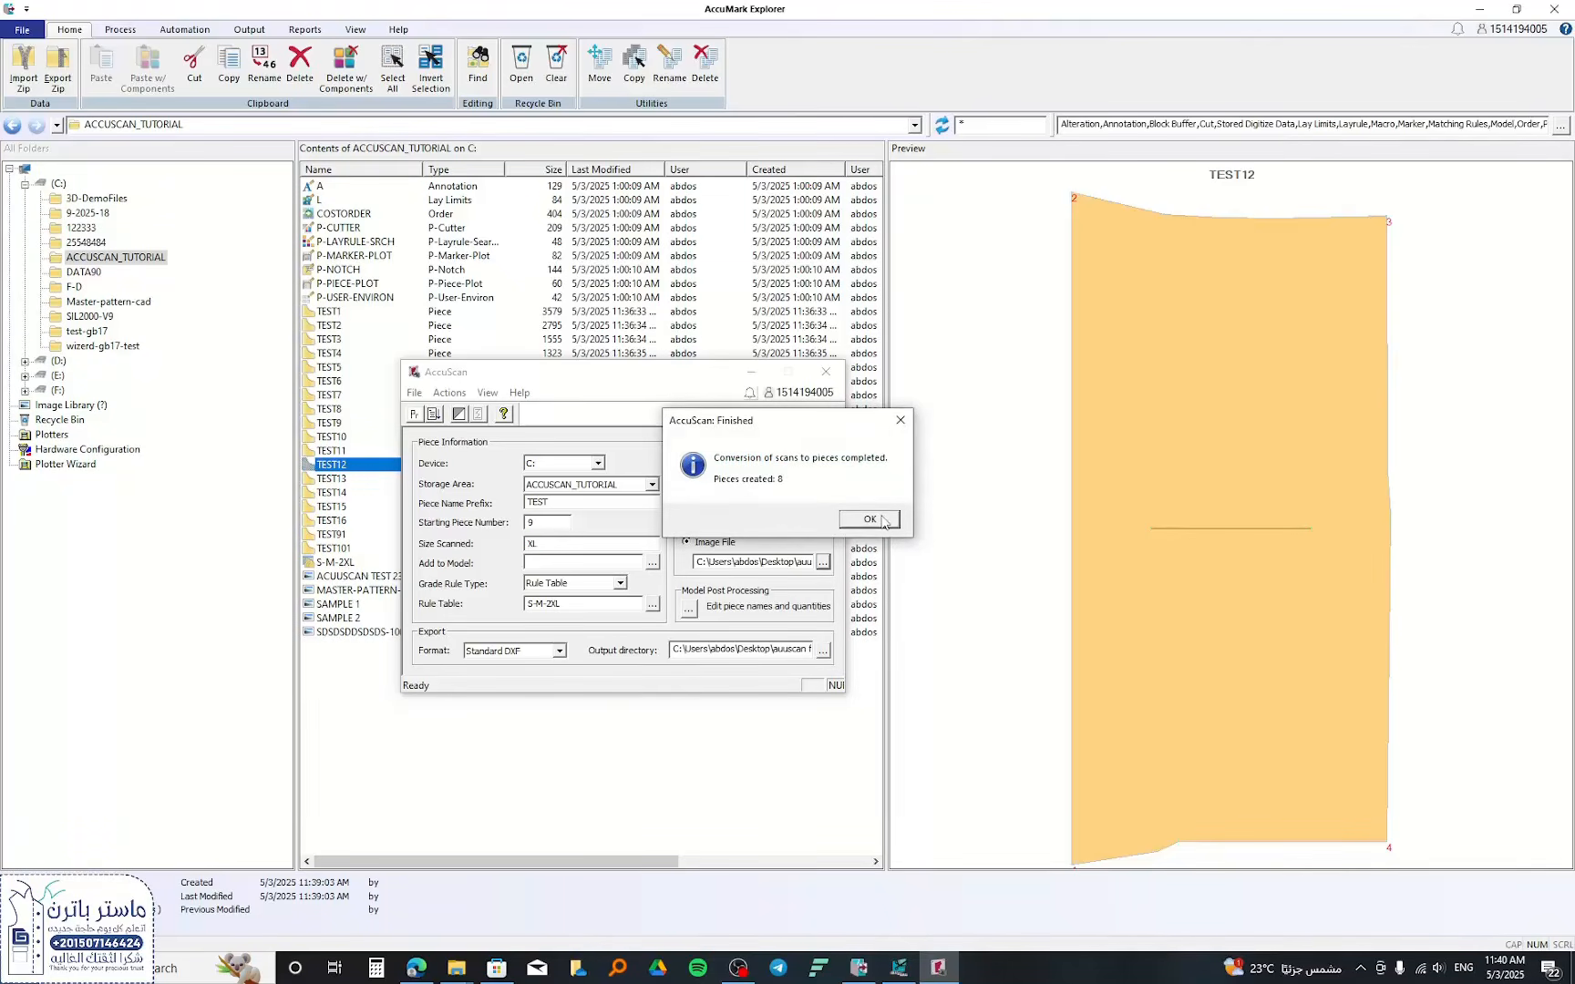
{"action": "left_click", "coordinate": [871, 519]}
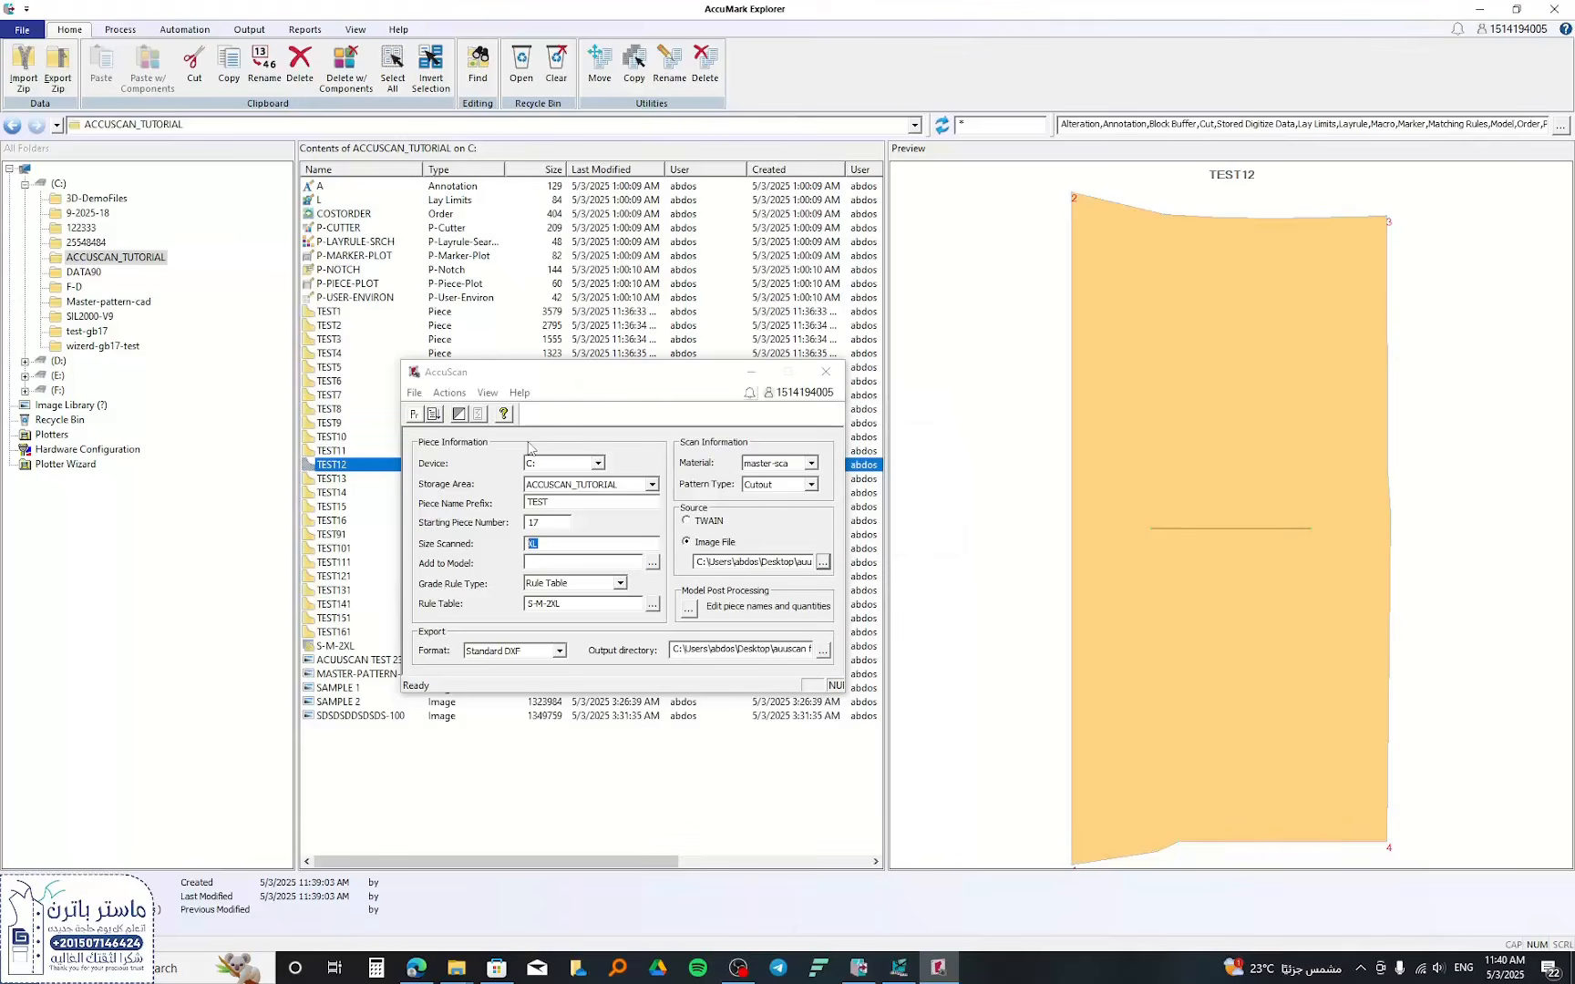
- Preview the newly saved pieces from TEST101 through TEST141 to check their outlines
{"action": "left_click", "coordinate": [340, 558]}
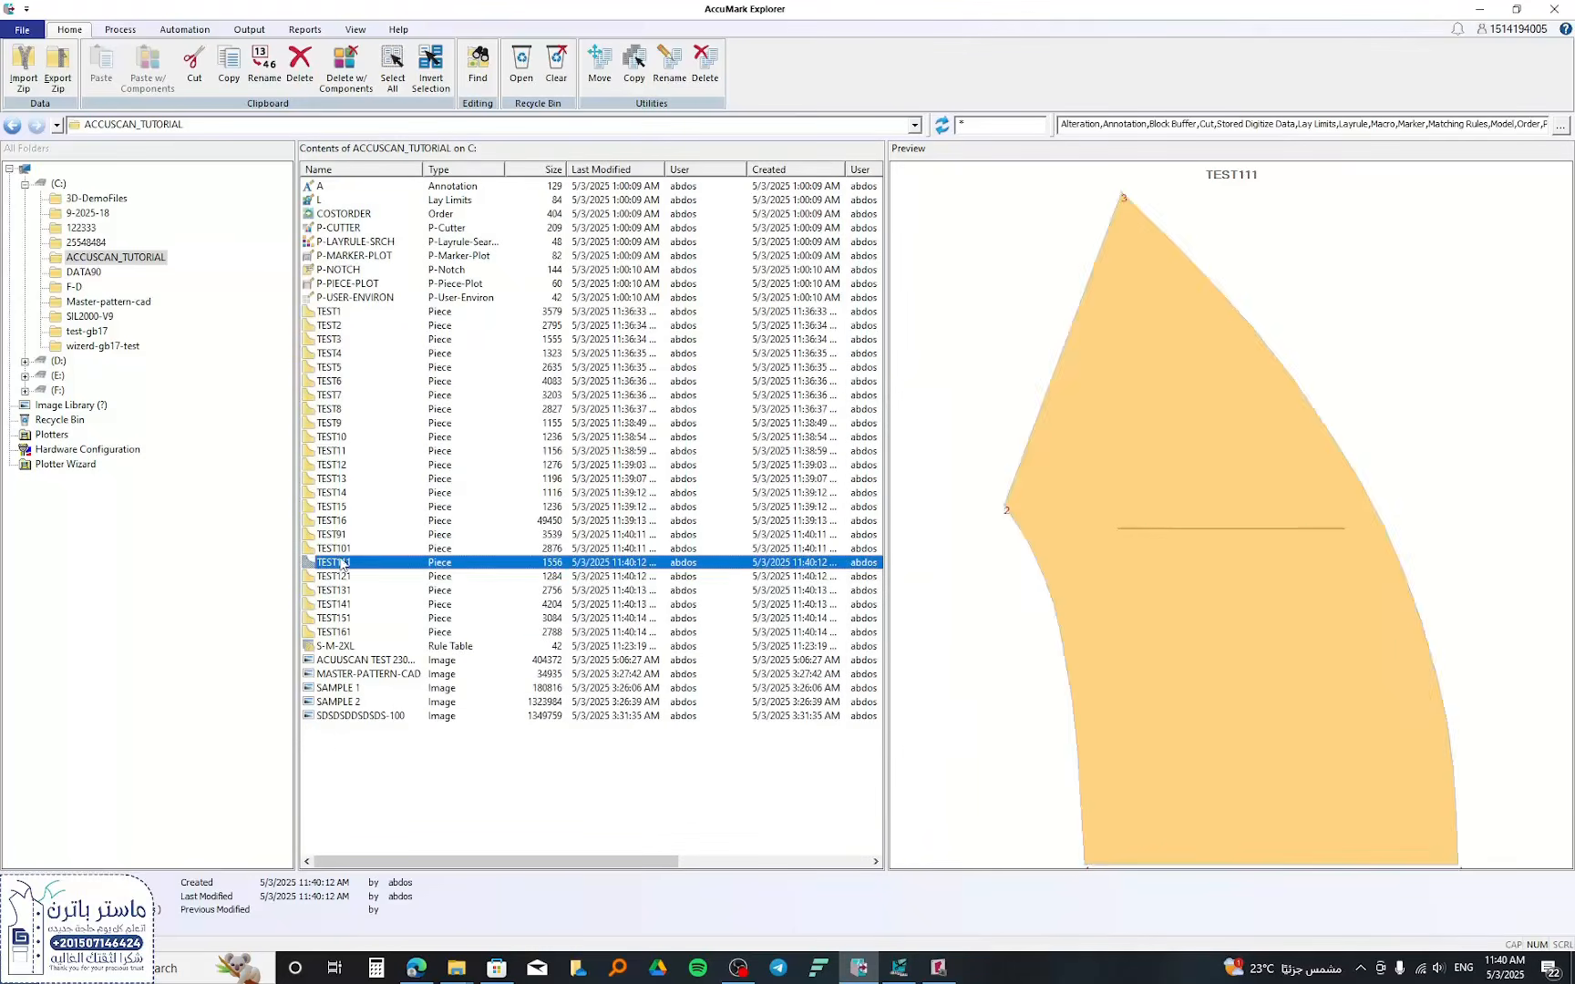
{"action": "left_click", "coordinate": [338, 572]}
{"action": "left_click", "coordinate": [338, 548]}
{"action": "left_click", "coordinate": [339, 562]}
{"action": "left_click", "coordinate": [340, 589]}
{"action": "left_click", "coordinate": [338, 604]}
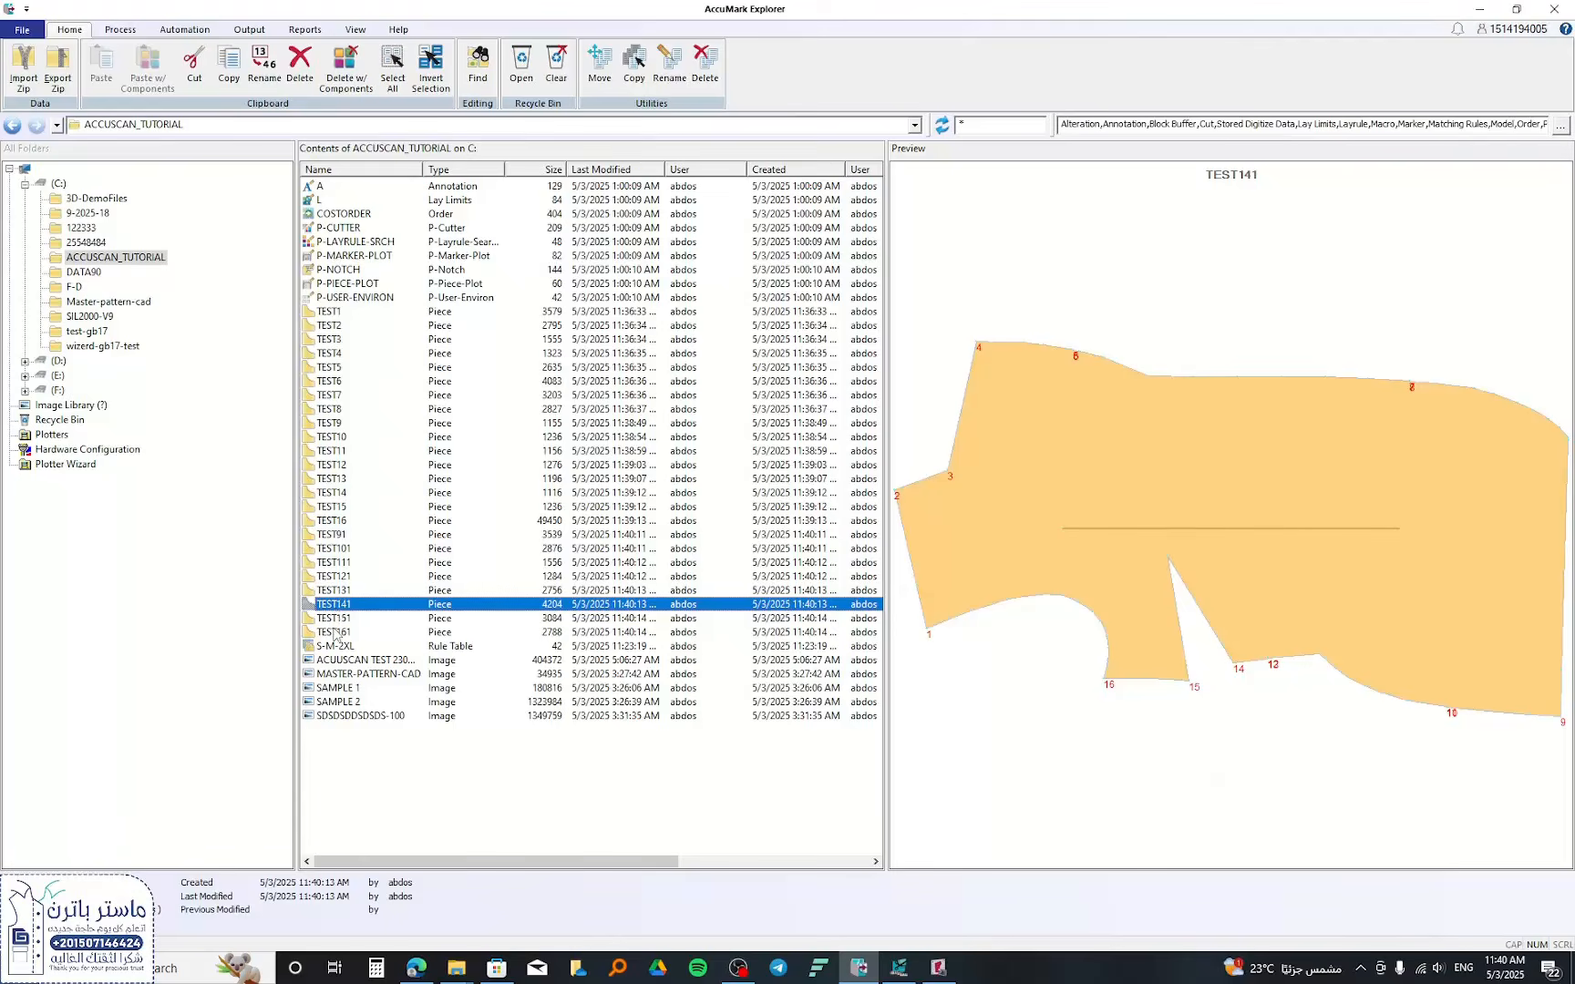
- Open TEST141 in Pattern Design and overlay it on the darted piece TEST6, aligned at the right edge, to compare their outlines
{"action": "double_click", "coordinate": [336, 606]}
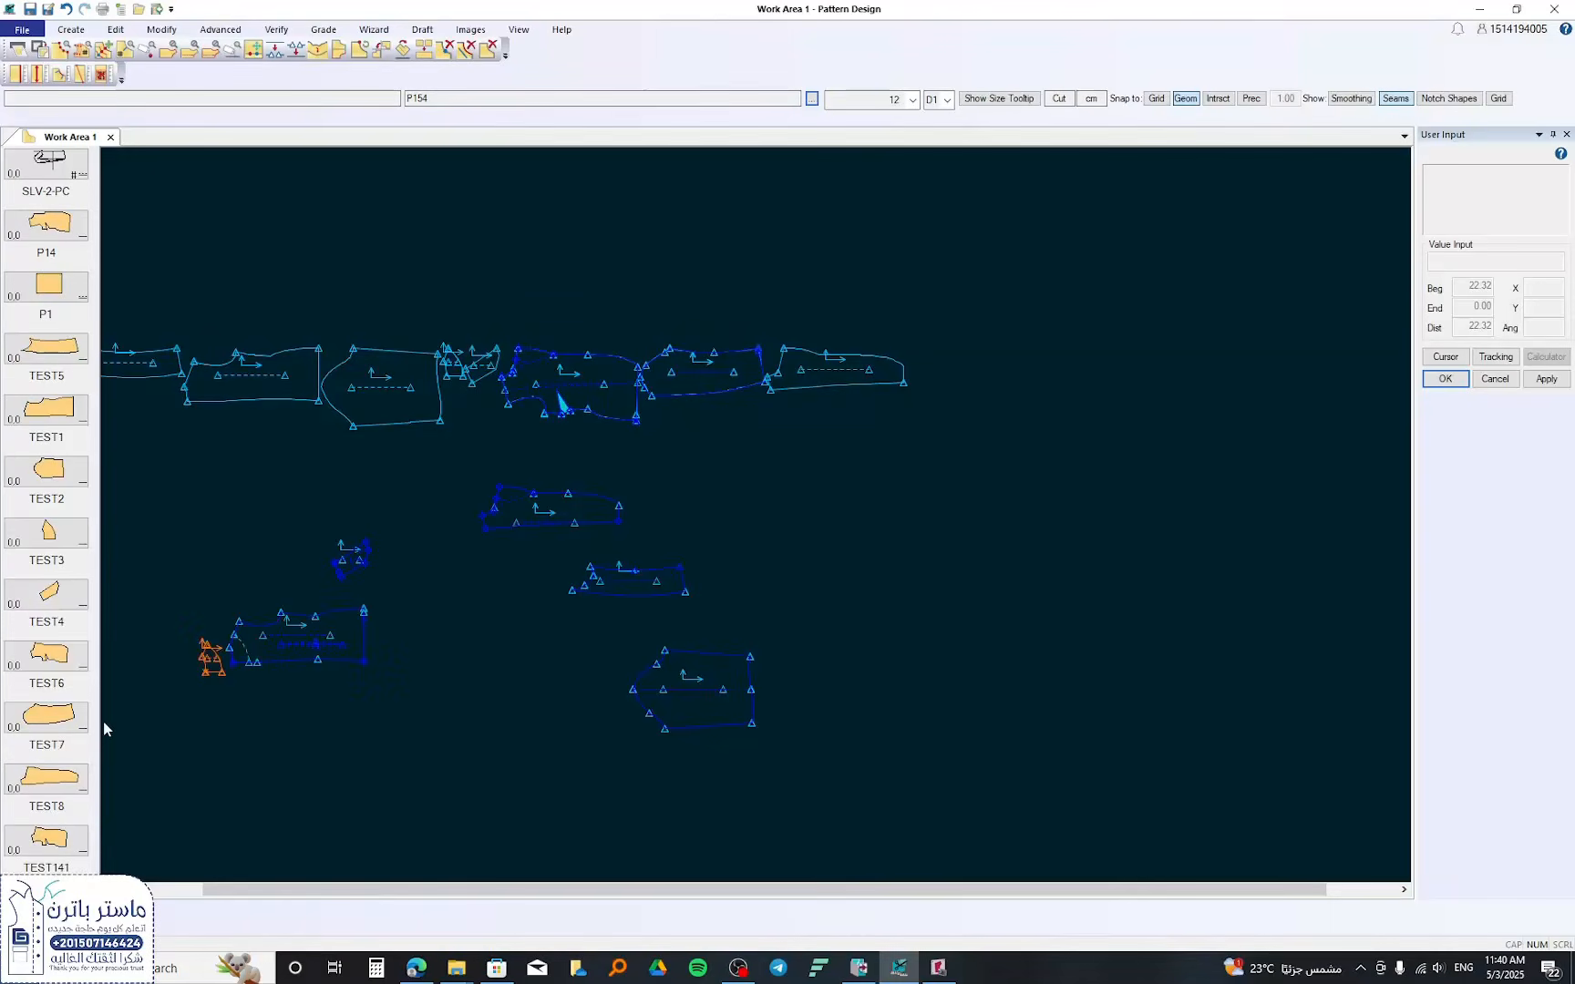
{"action": "scroll", "coordinate": [73, 775], "scroll_direction": "down", "scroll_amount": 4}
{"action": "scroll", "coordinate": [62, 766], "scroll_direction": "up", "scroll_amount": 2}
{"action": "left_click_drag", "start_coordinate": [39, 547], "coordinate": [576, 389]}
{"action": "scroll", "coordinate": [574, 384], "scroll_direction": "up", "scroll_amount": 5}
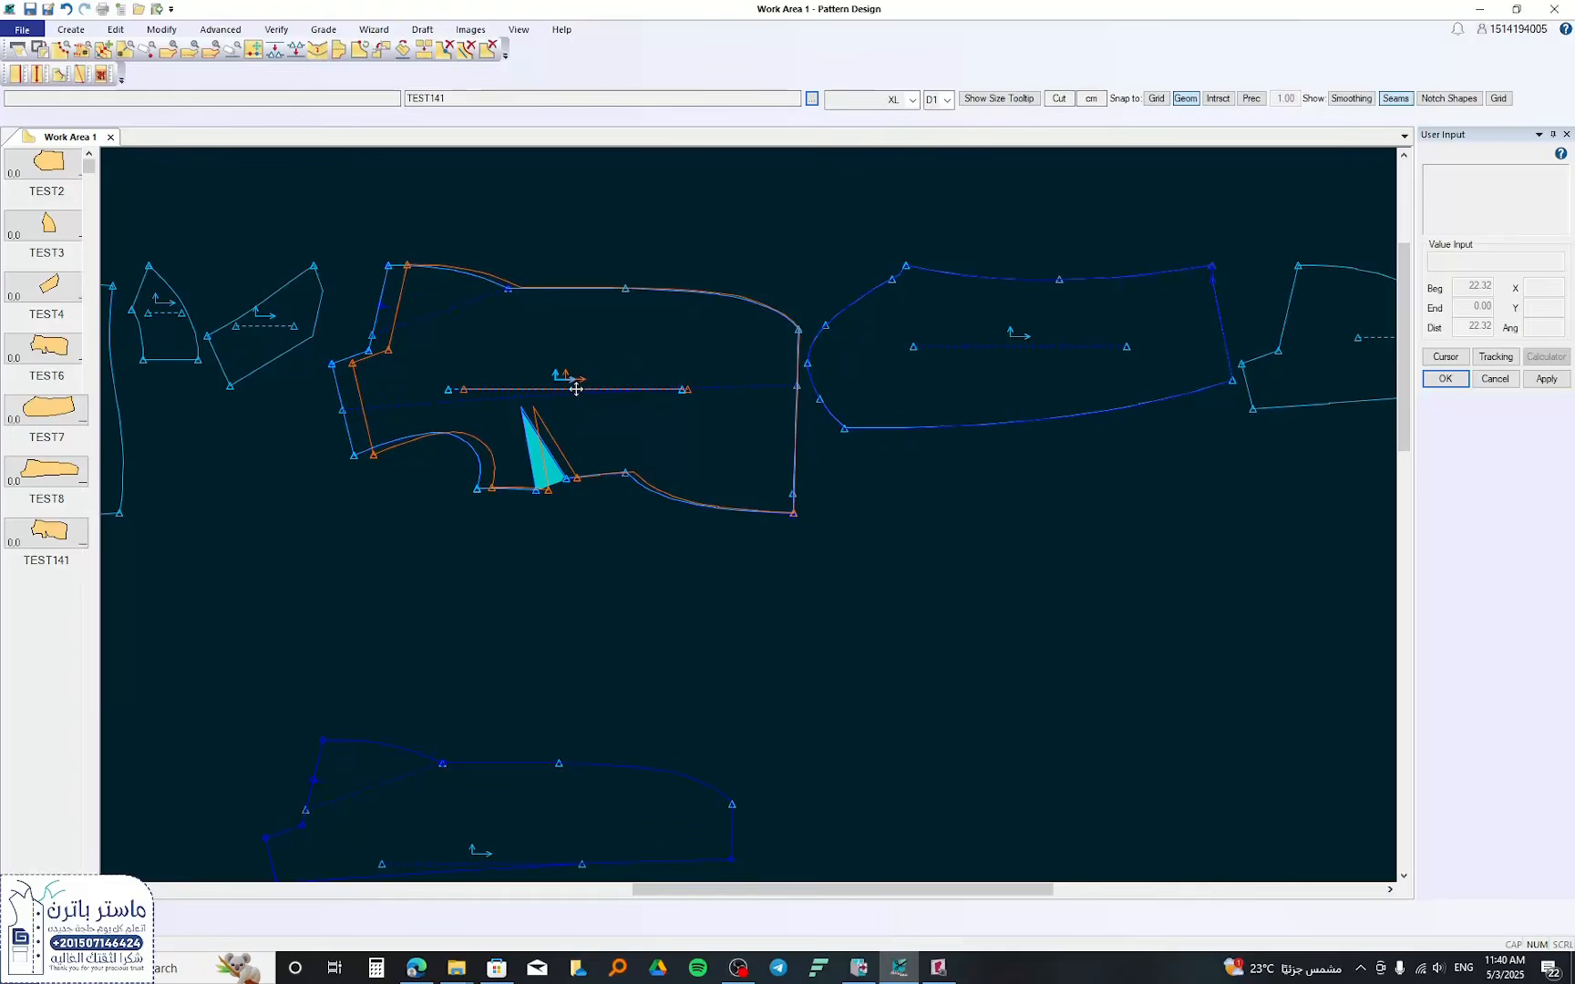
{"action": "left_click_drag", "start_coordinate": [576, 389], "coordinate": [574, 391]}
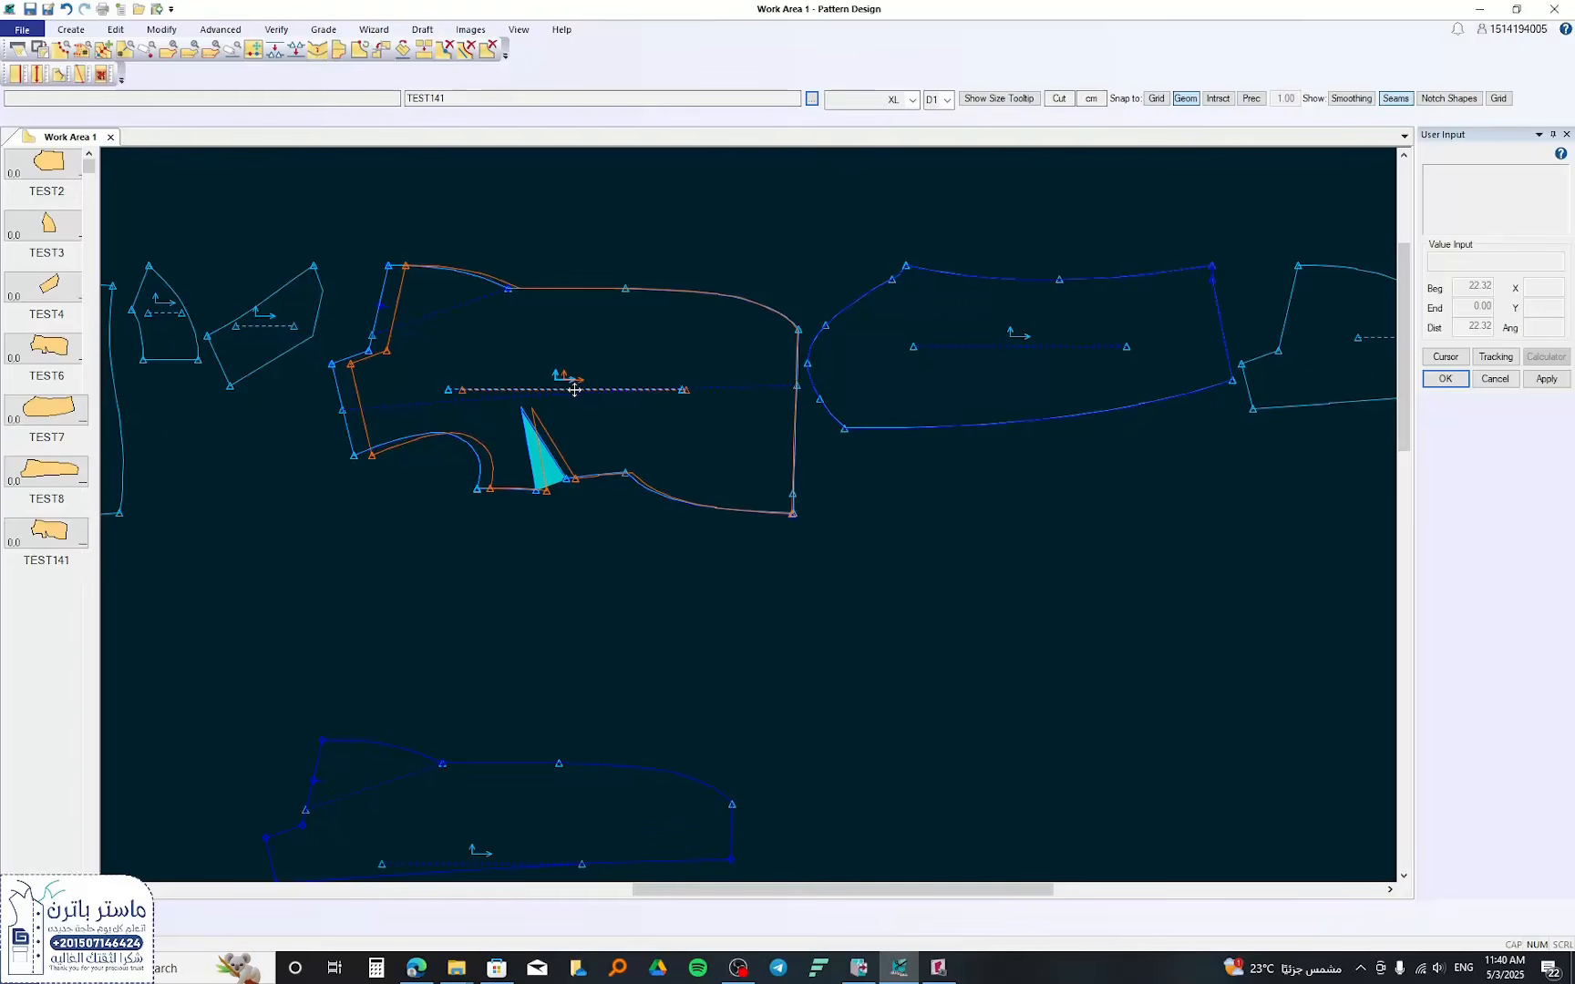
{"action": "scroll", "coordinate": [574, 390], "scroll_direction": "down", "scroll_amount": 4}
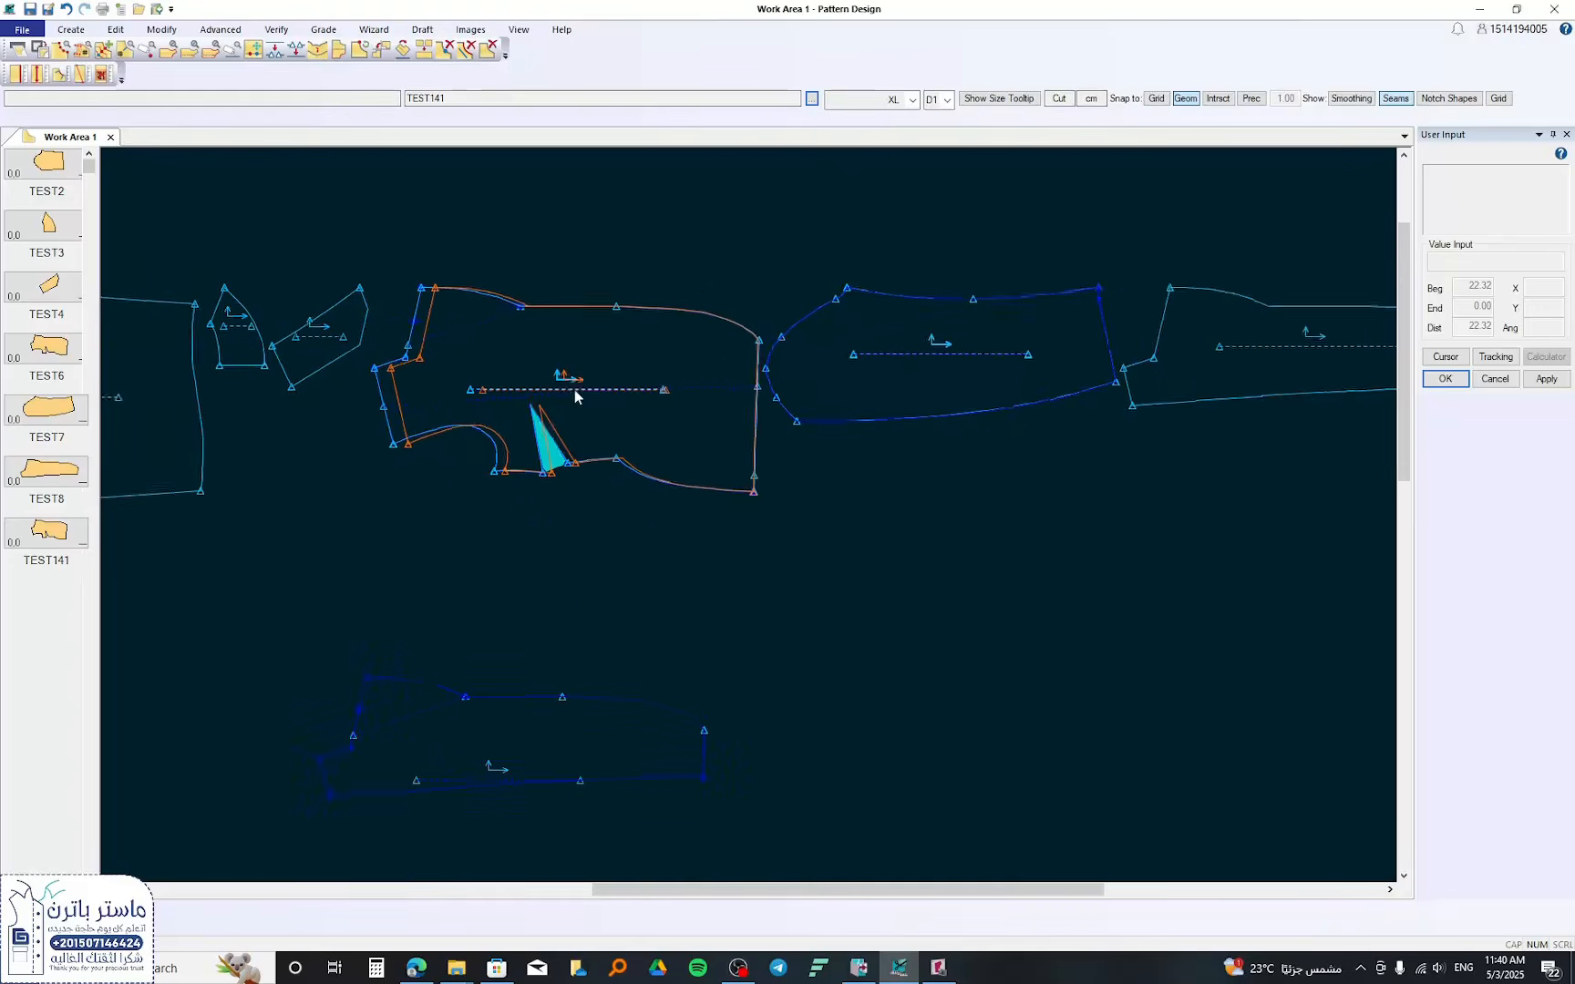
{"action": "scroll", "coordinate": [502, 436], "scroll_direction": "down", "scroll_amount": 2}
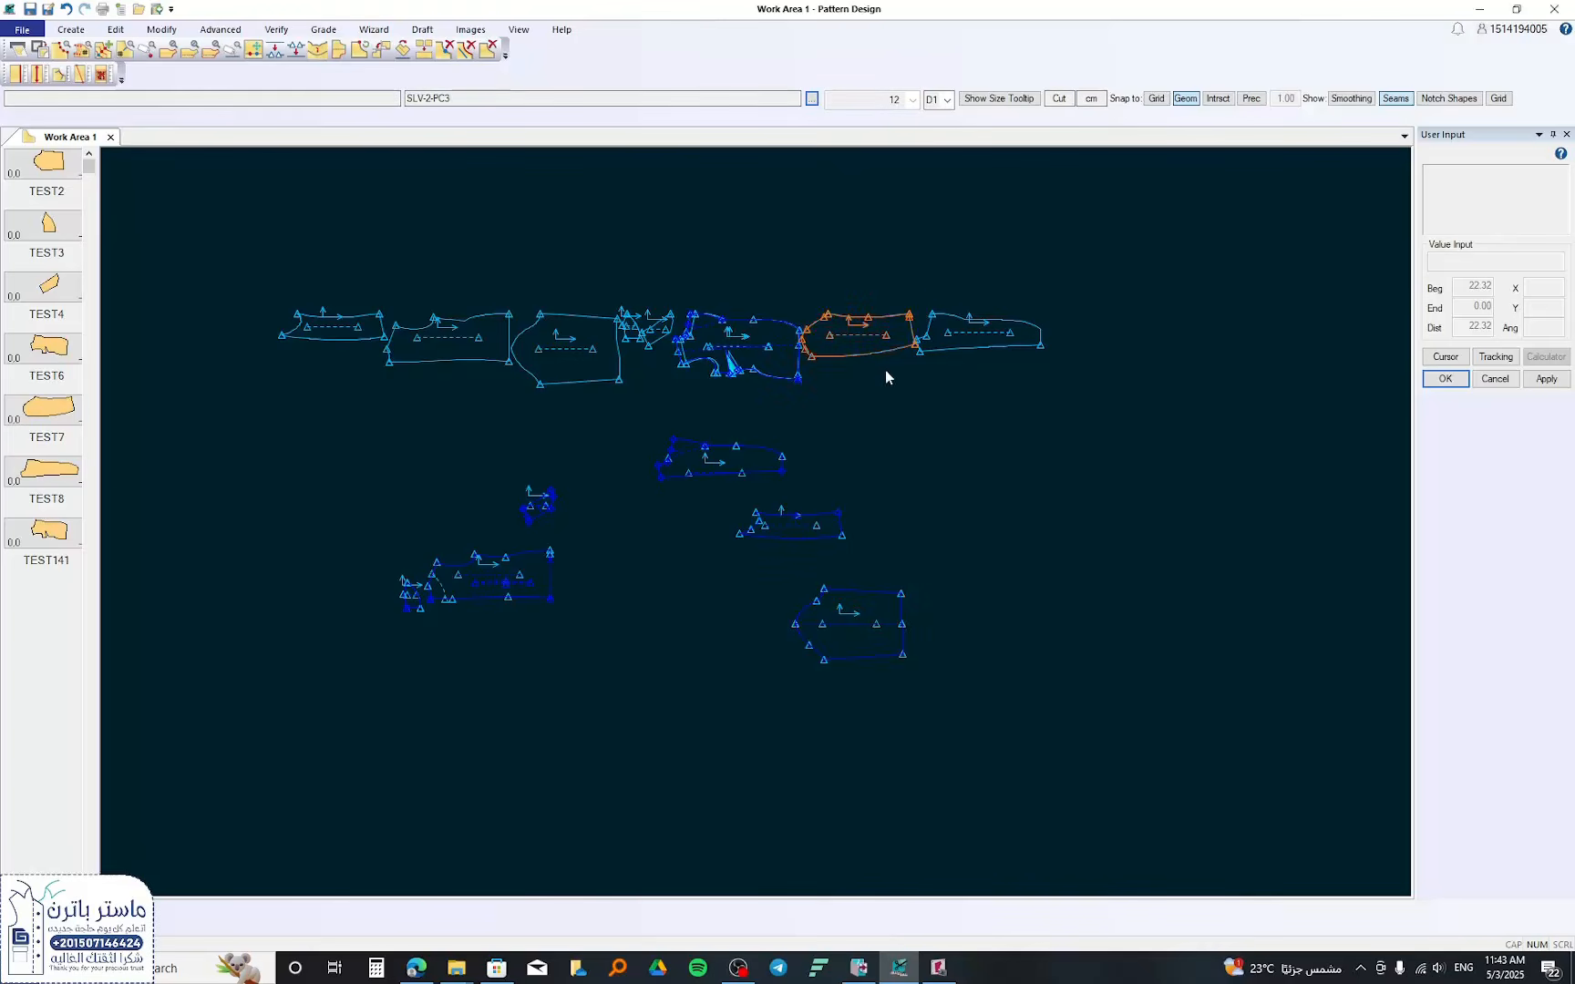
- Move scanned piece TEST2 slightly below the row and examine the overlay of TEST7 and SLV-2-PC3
{"action": "scroll", "coordinate": [715, 297], "scroll_direction": "up", "scroll_amount": 2}
{"action": "scroll", "coordinate": [714, 296], "scroll_direction": "up", "scroll_amount": 4}
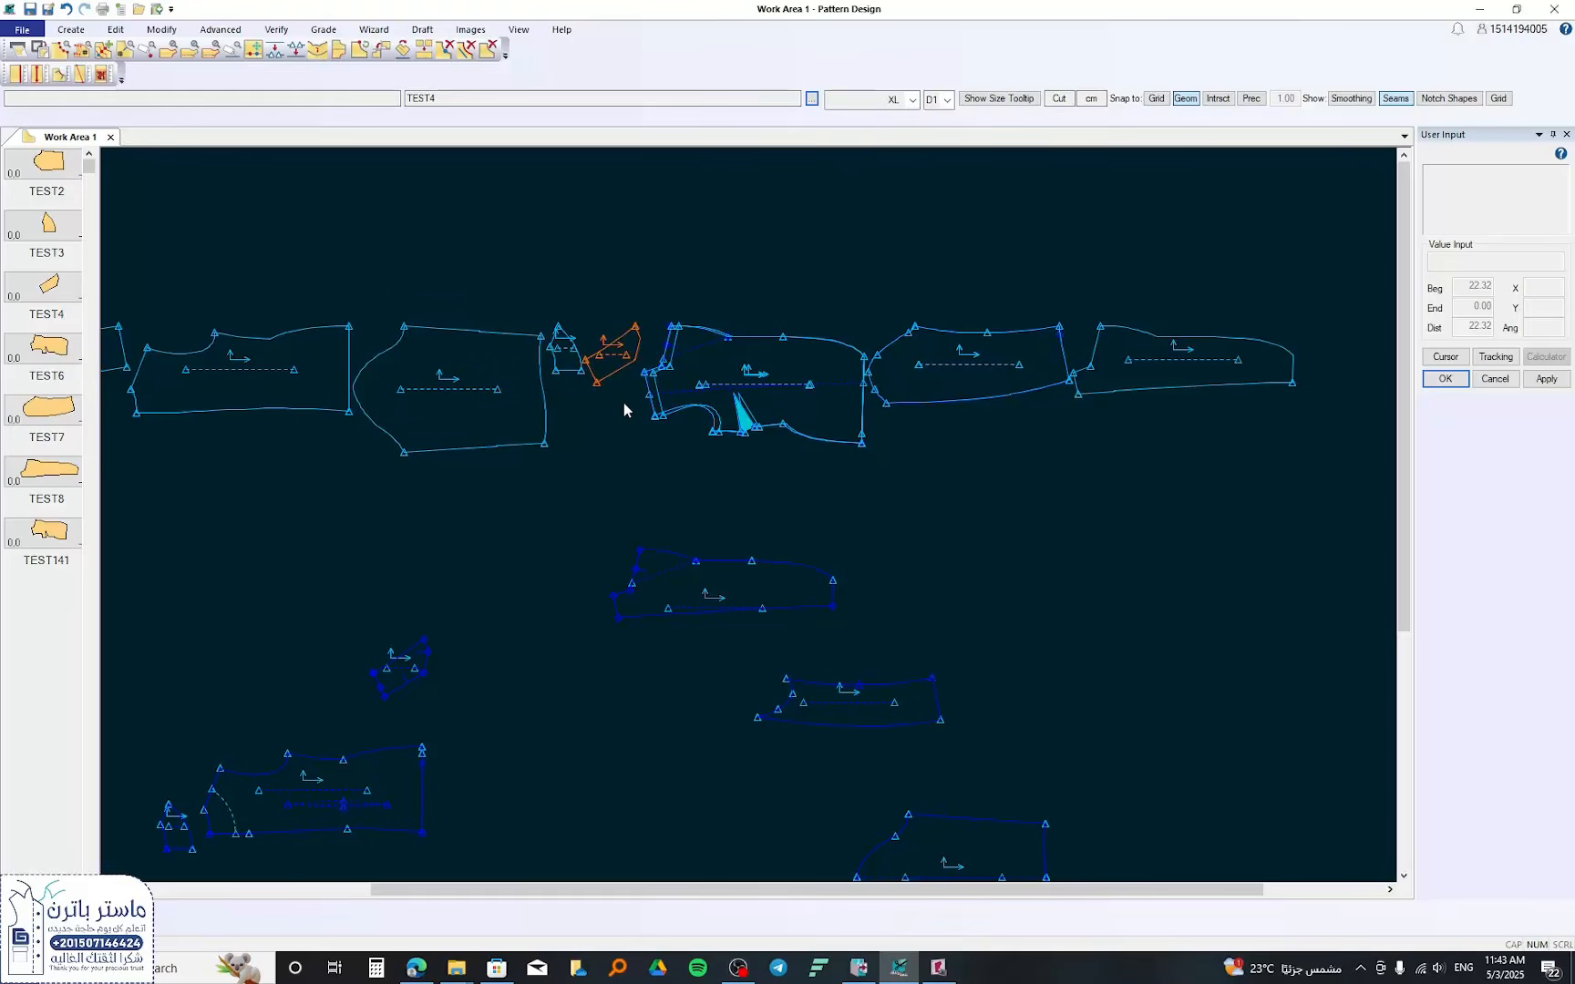
{"action": "left_click_drag", "start_coordinate": [516, 419], "coordinate": [530, 462]}
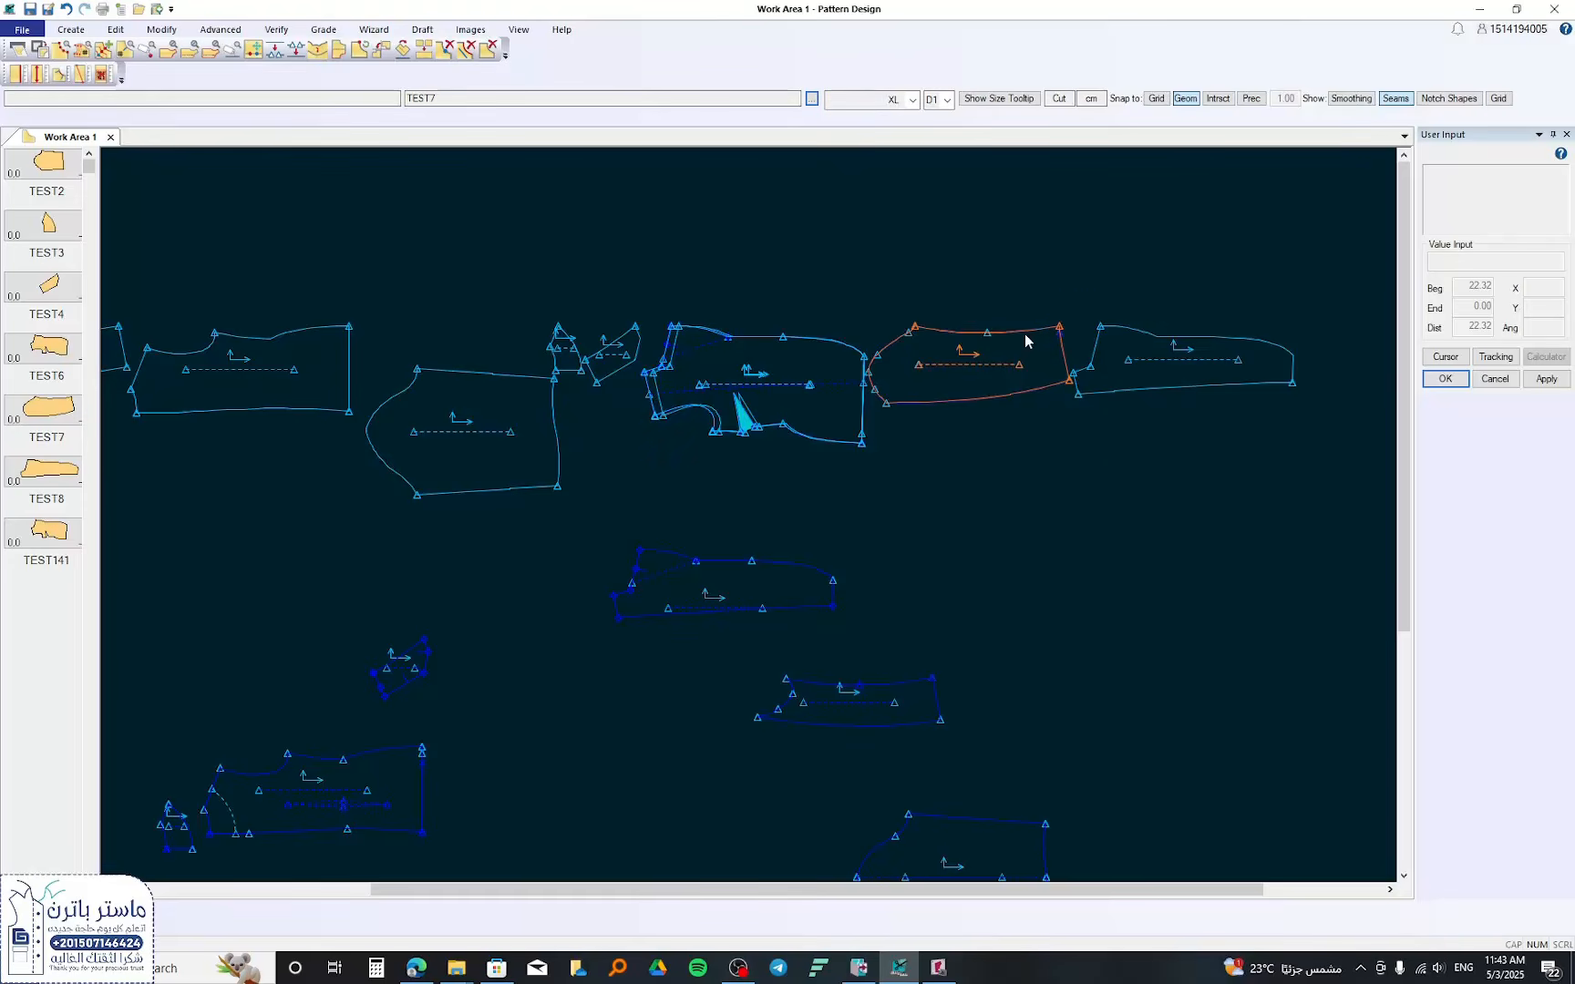
{"action": "scroll", "coordinate": [764, 336], "scroll_direction": "up", "scroll_amount": 1}
{"action": "scroll", "coordinate": [764, 336], "scroll_direction": "up", "scroll_amount": 2}
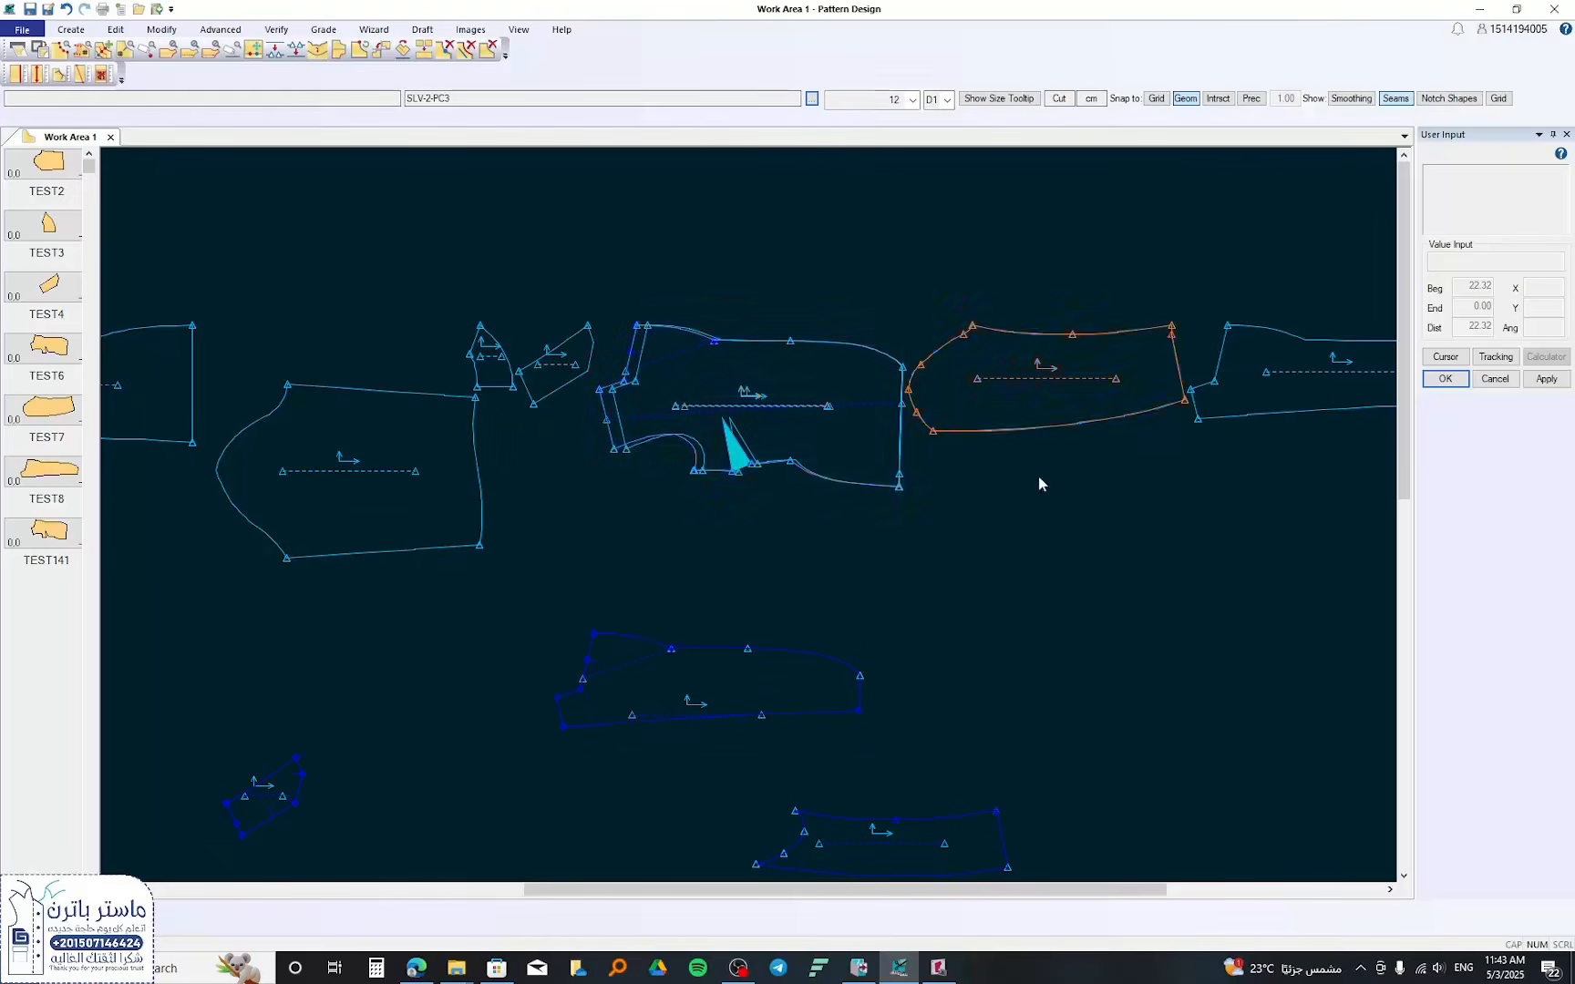
- In AccuScan, set the registration marks width of the master-sca material to 230 in the material definitions and save the options
{"action": "left_click", "coordinate": [938, 968]}
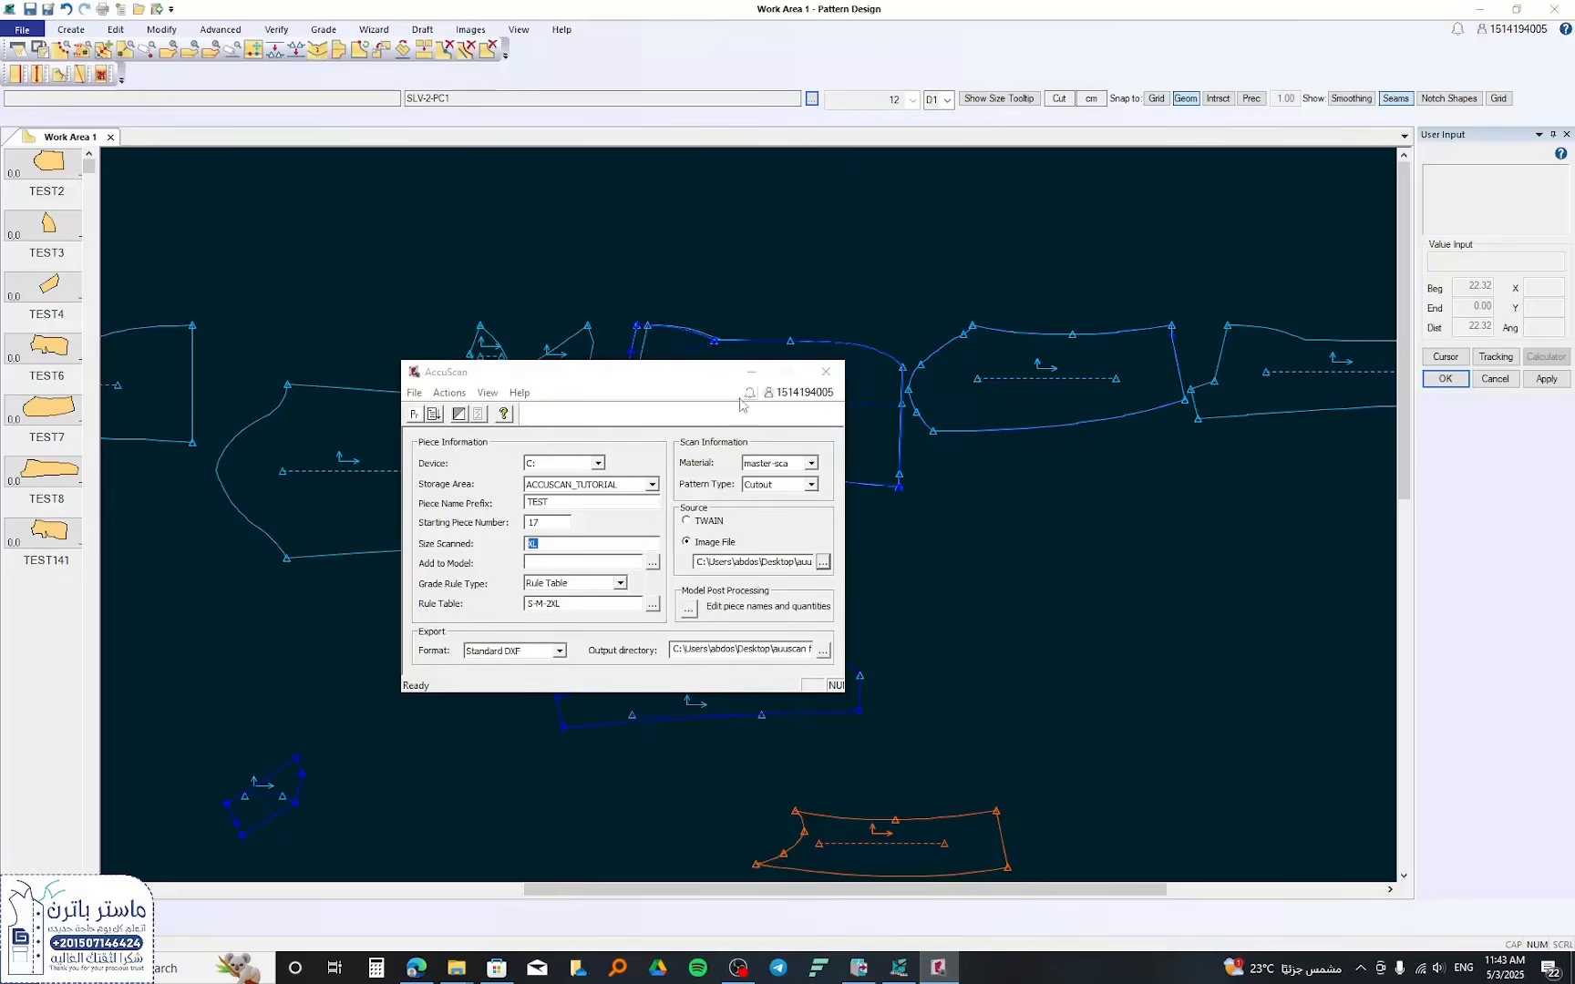
{"action": "left_click", "coordinate": [497, 393]}
{"action": "left_click", "coordinate": [547, 415]}
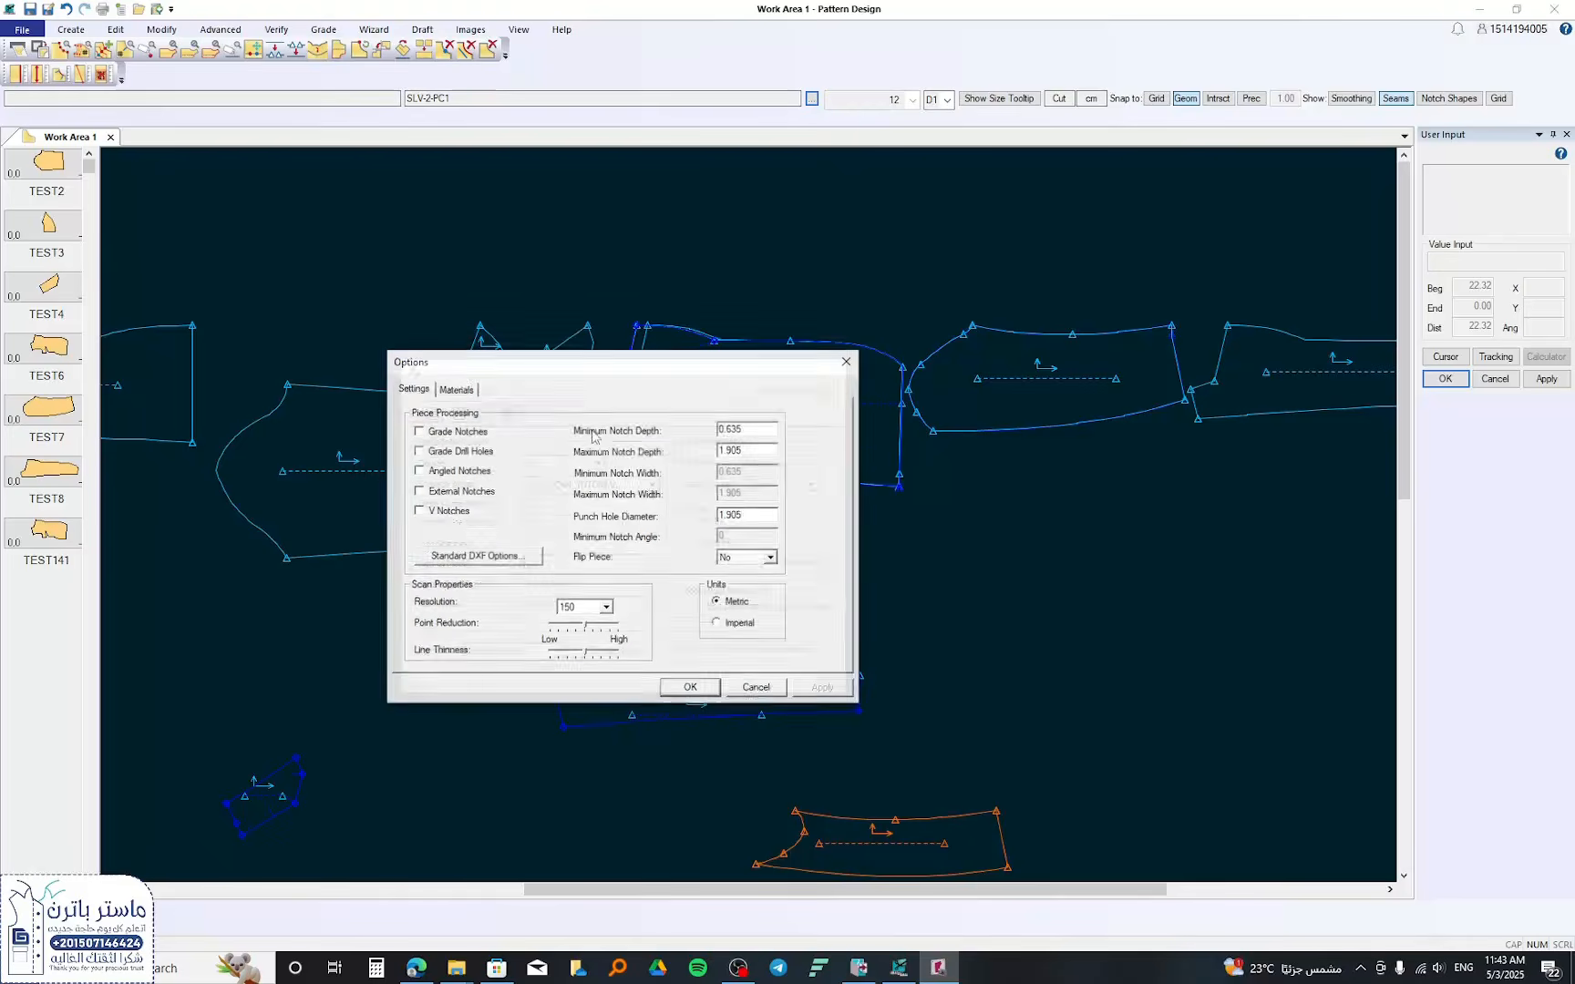
{"action": "left_click", "coordinate": [454, 388]}
{"action": "left_click", "coordinate": [442, 475]}
{"action": "left_click", "coordinate": [698, 598]}
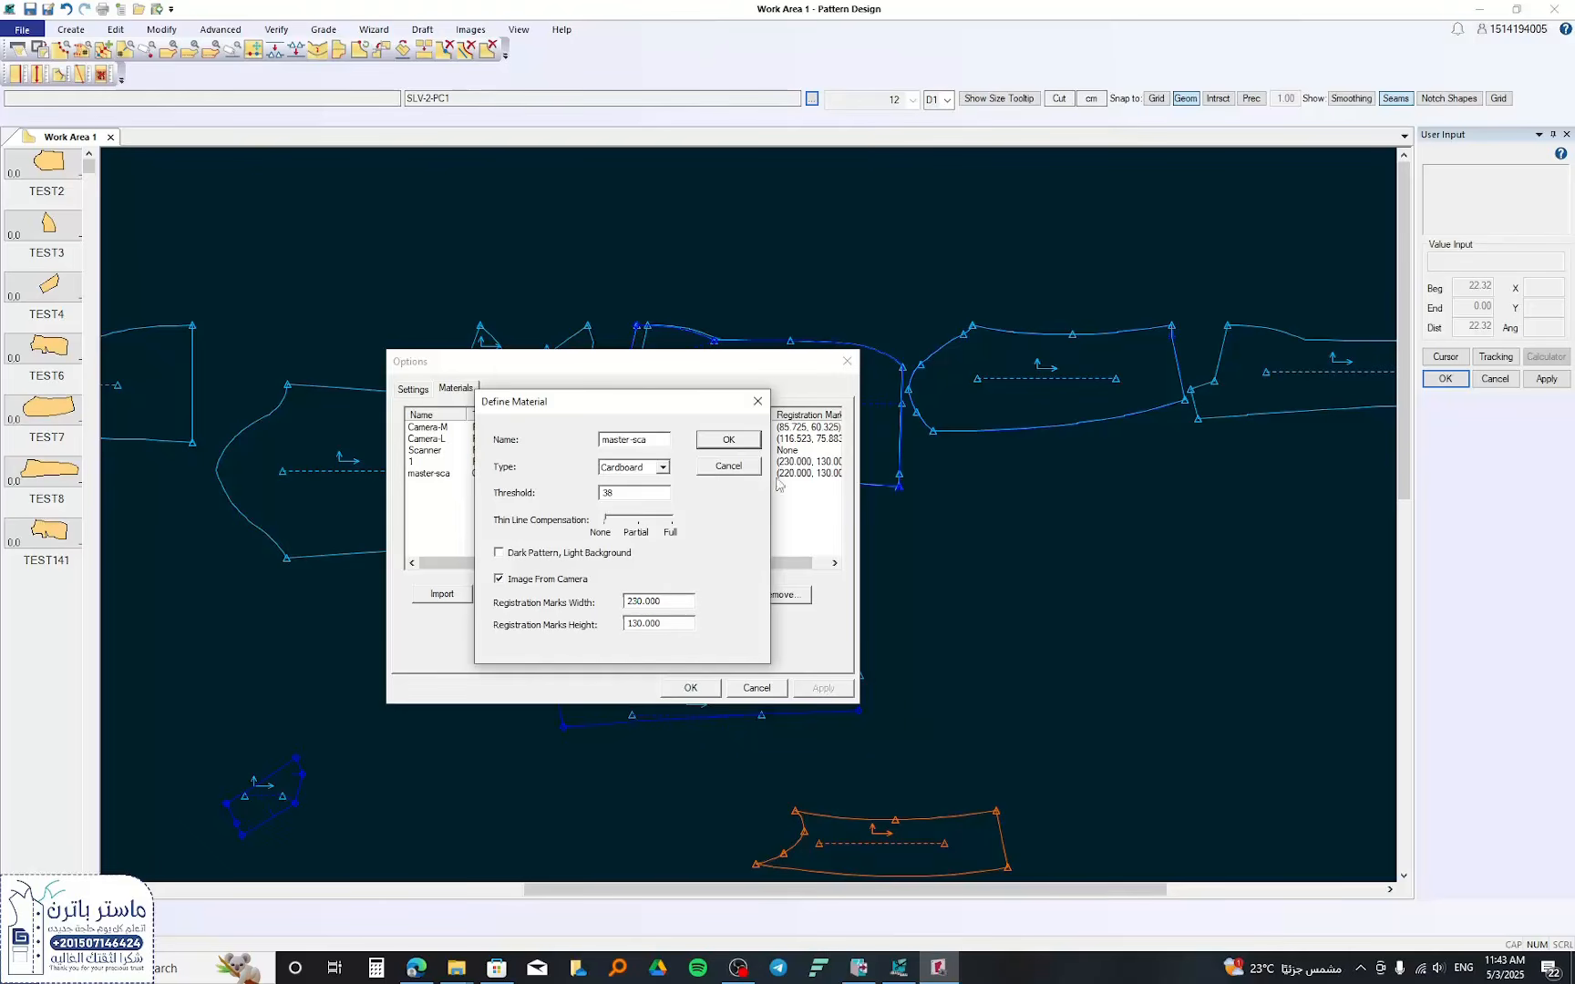
{"action": "left_click", "coordinate": [701, 444]}
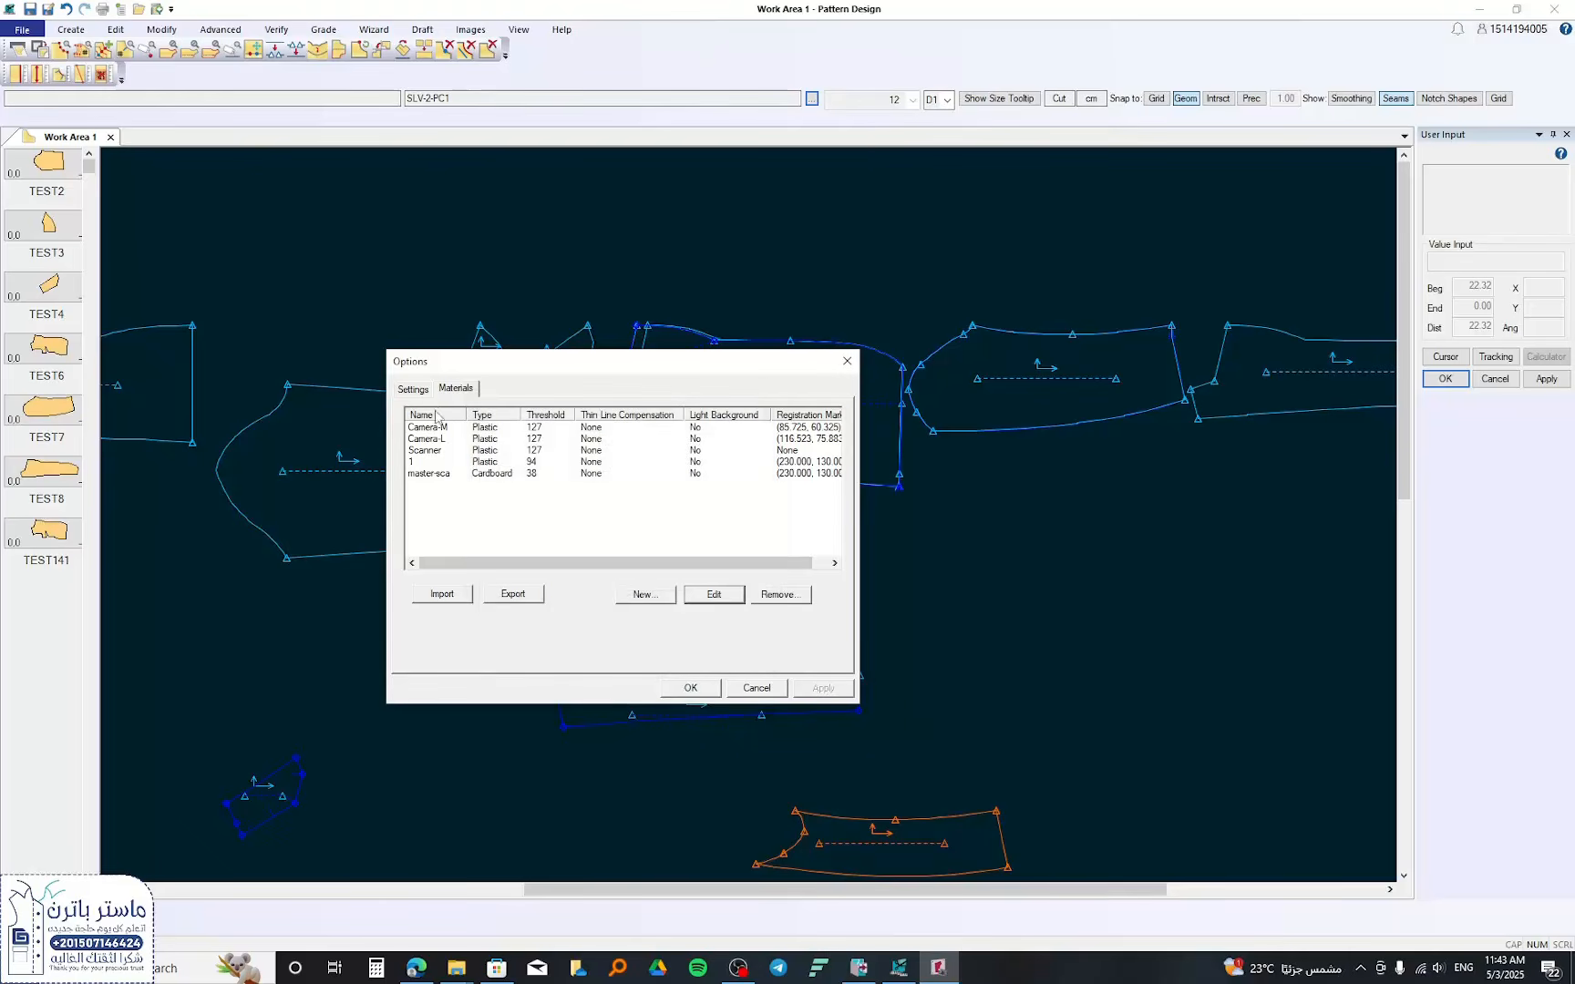
{"action": "left_click", "coordinate": [690, 688]}
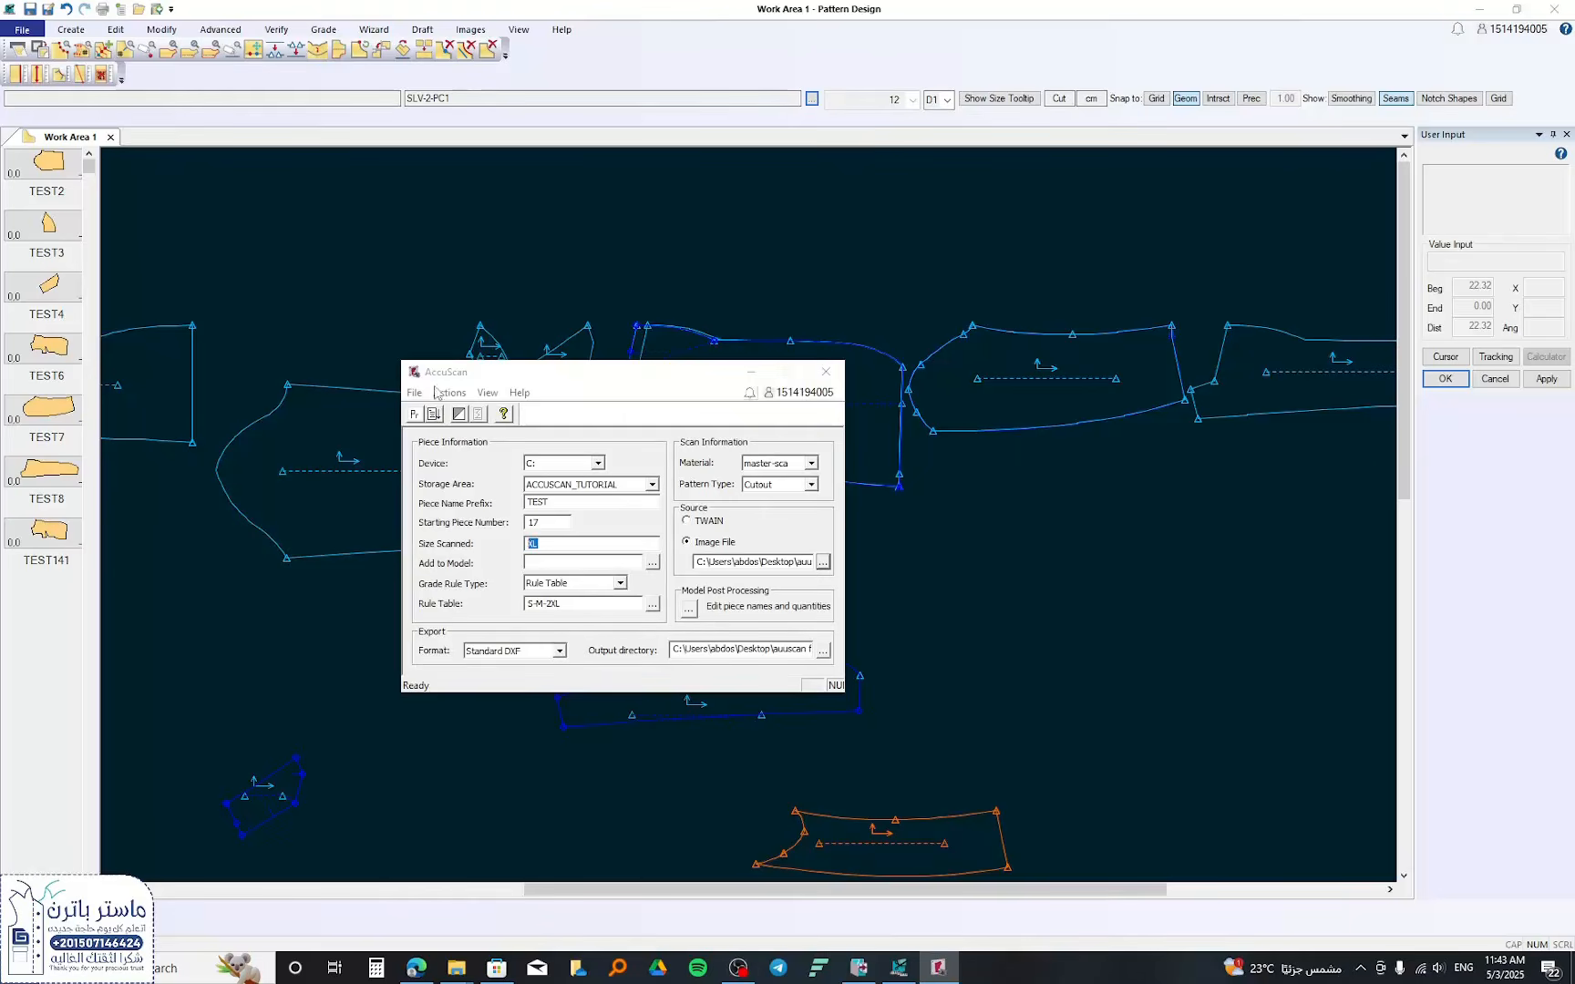
- Preview the scan with its vector outlines, crop it to the pieces inside the registration marks, and save it as DXF data
{"action": "left_click", "coordinate": [418, 409]}
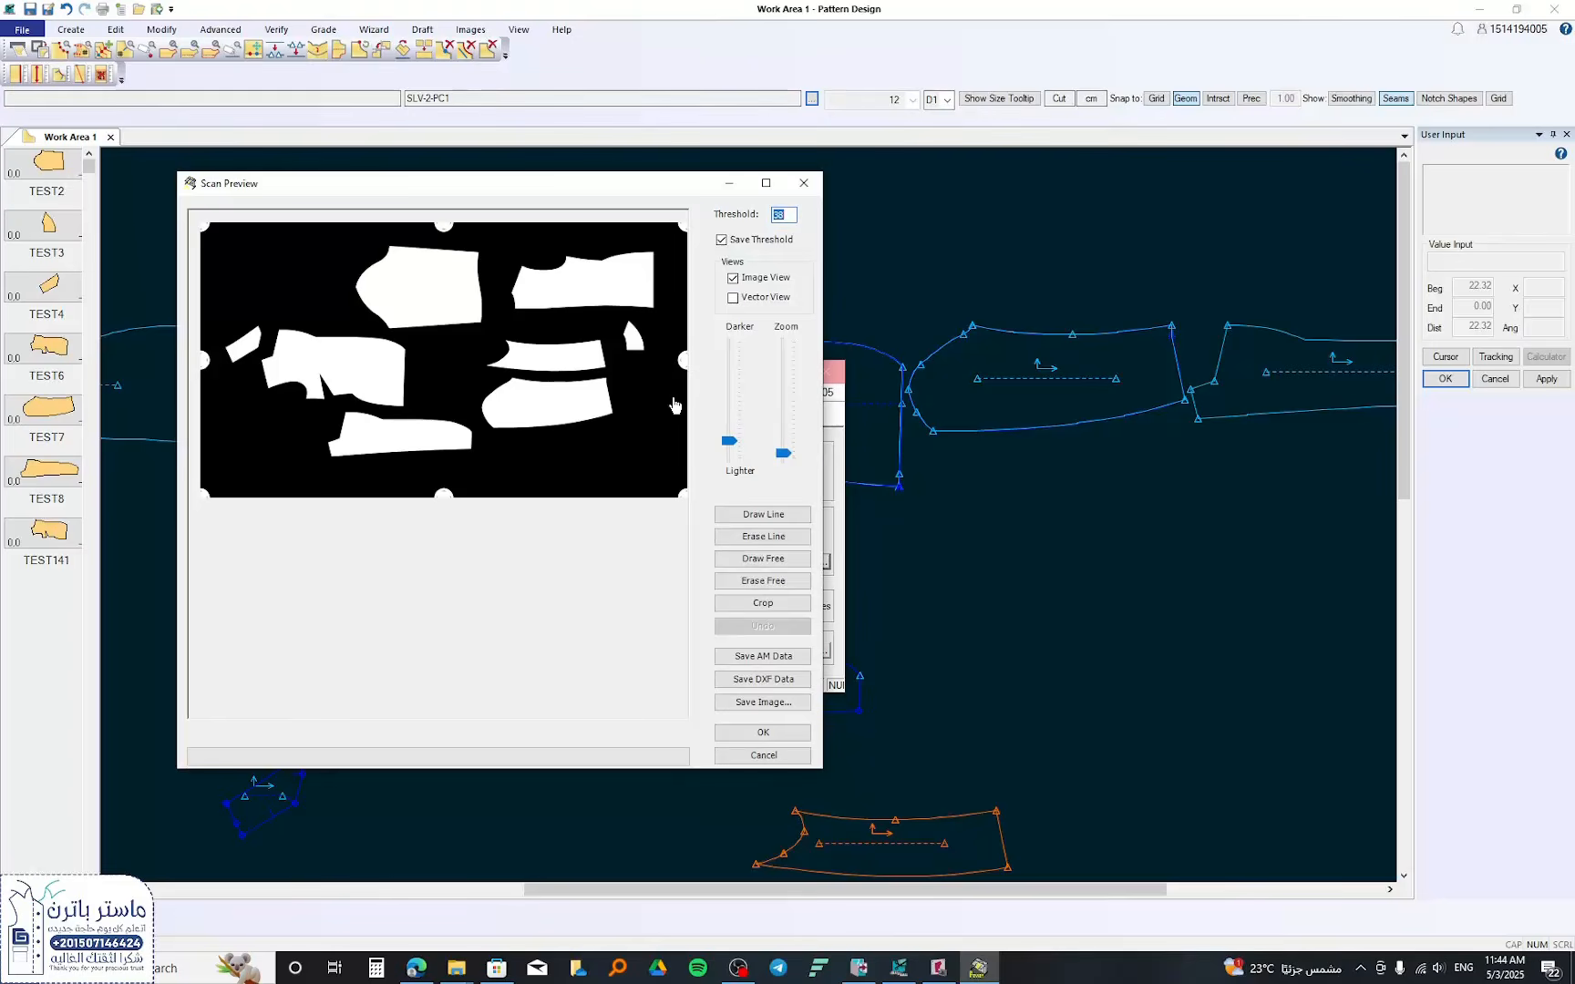
{"action": "left_click", "coordinate": [733, 297]}
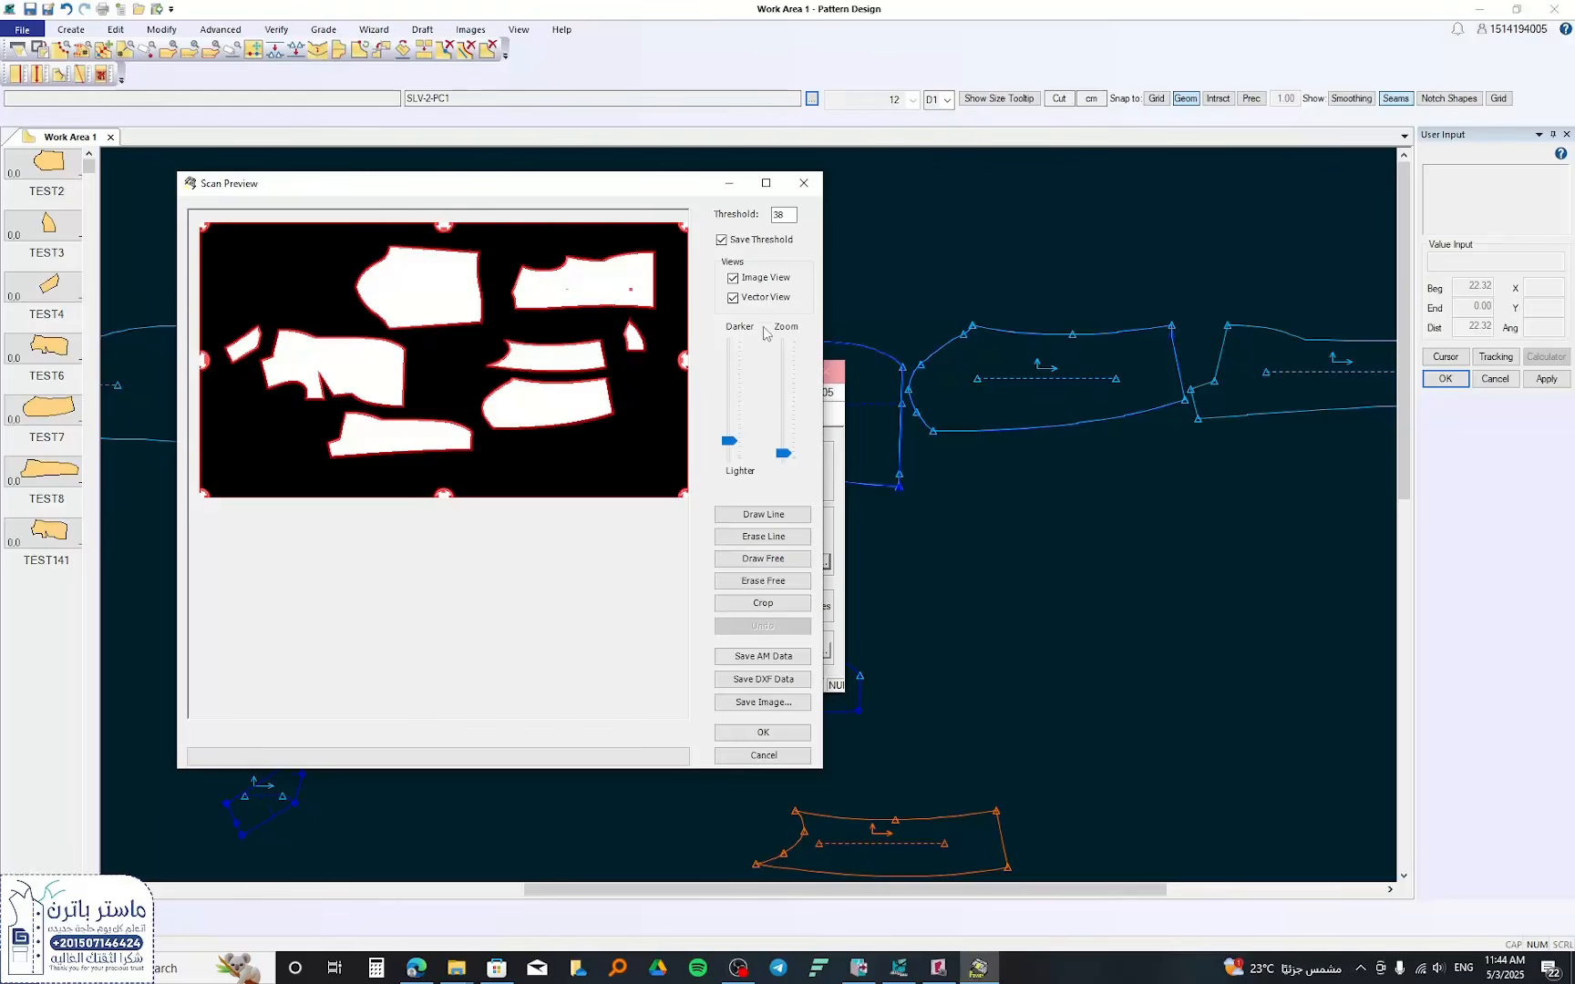
{"action": "left_click", "coordinate": [762, 602]}
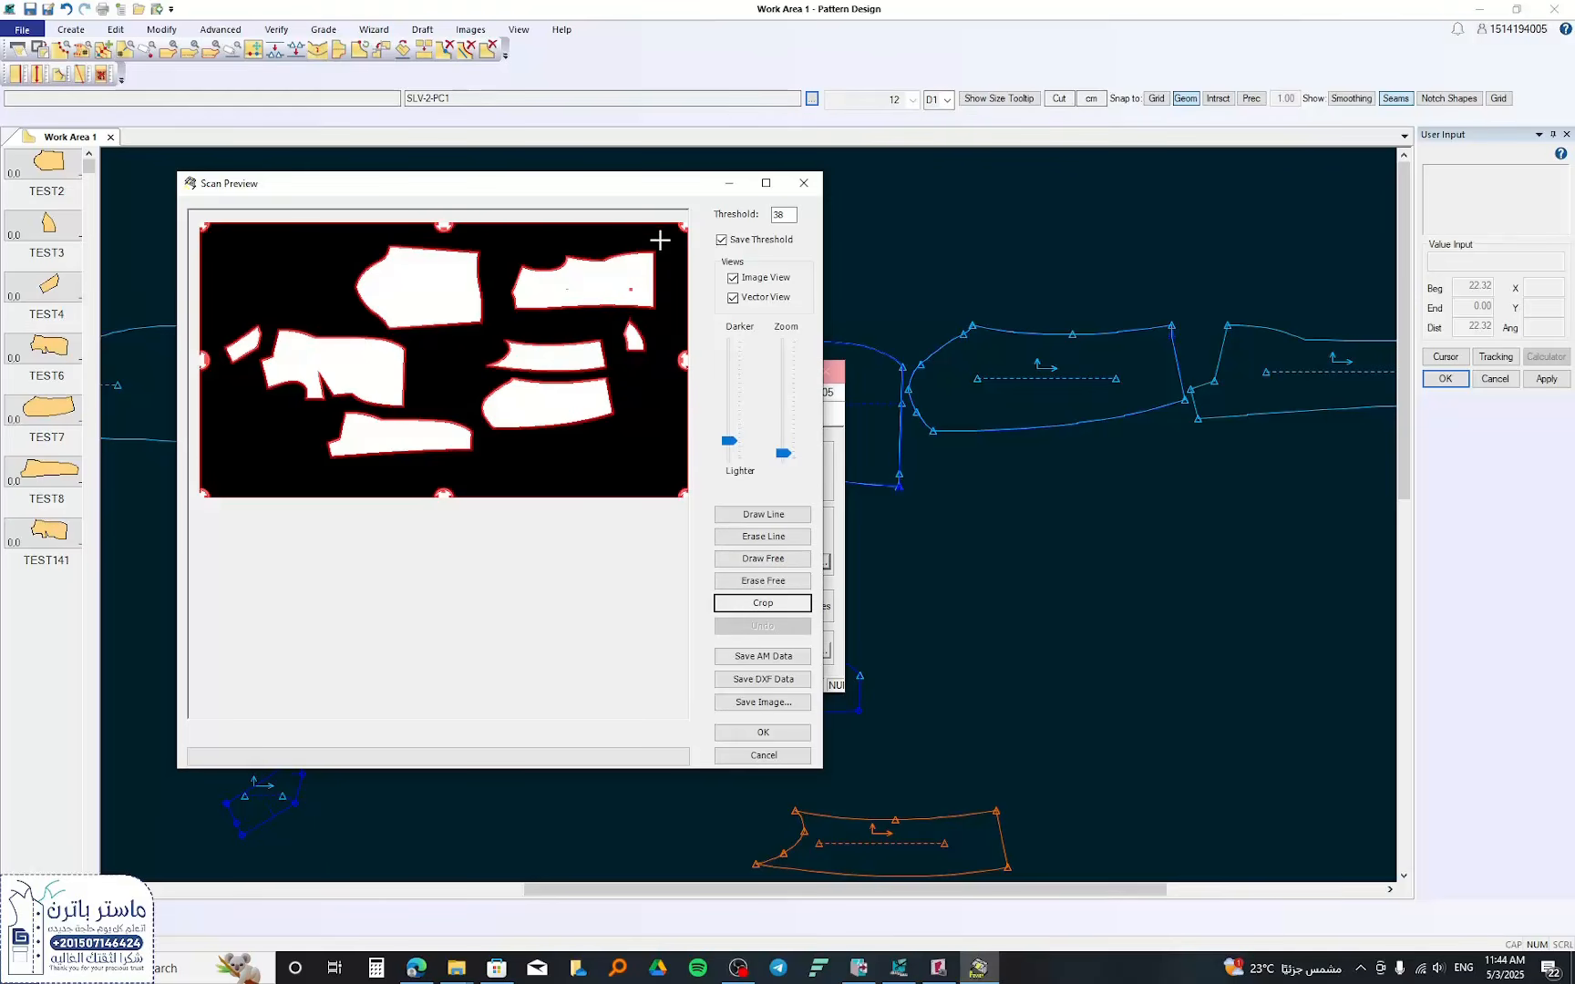
{"action": "left_click", "coordinate": [219, 467]}
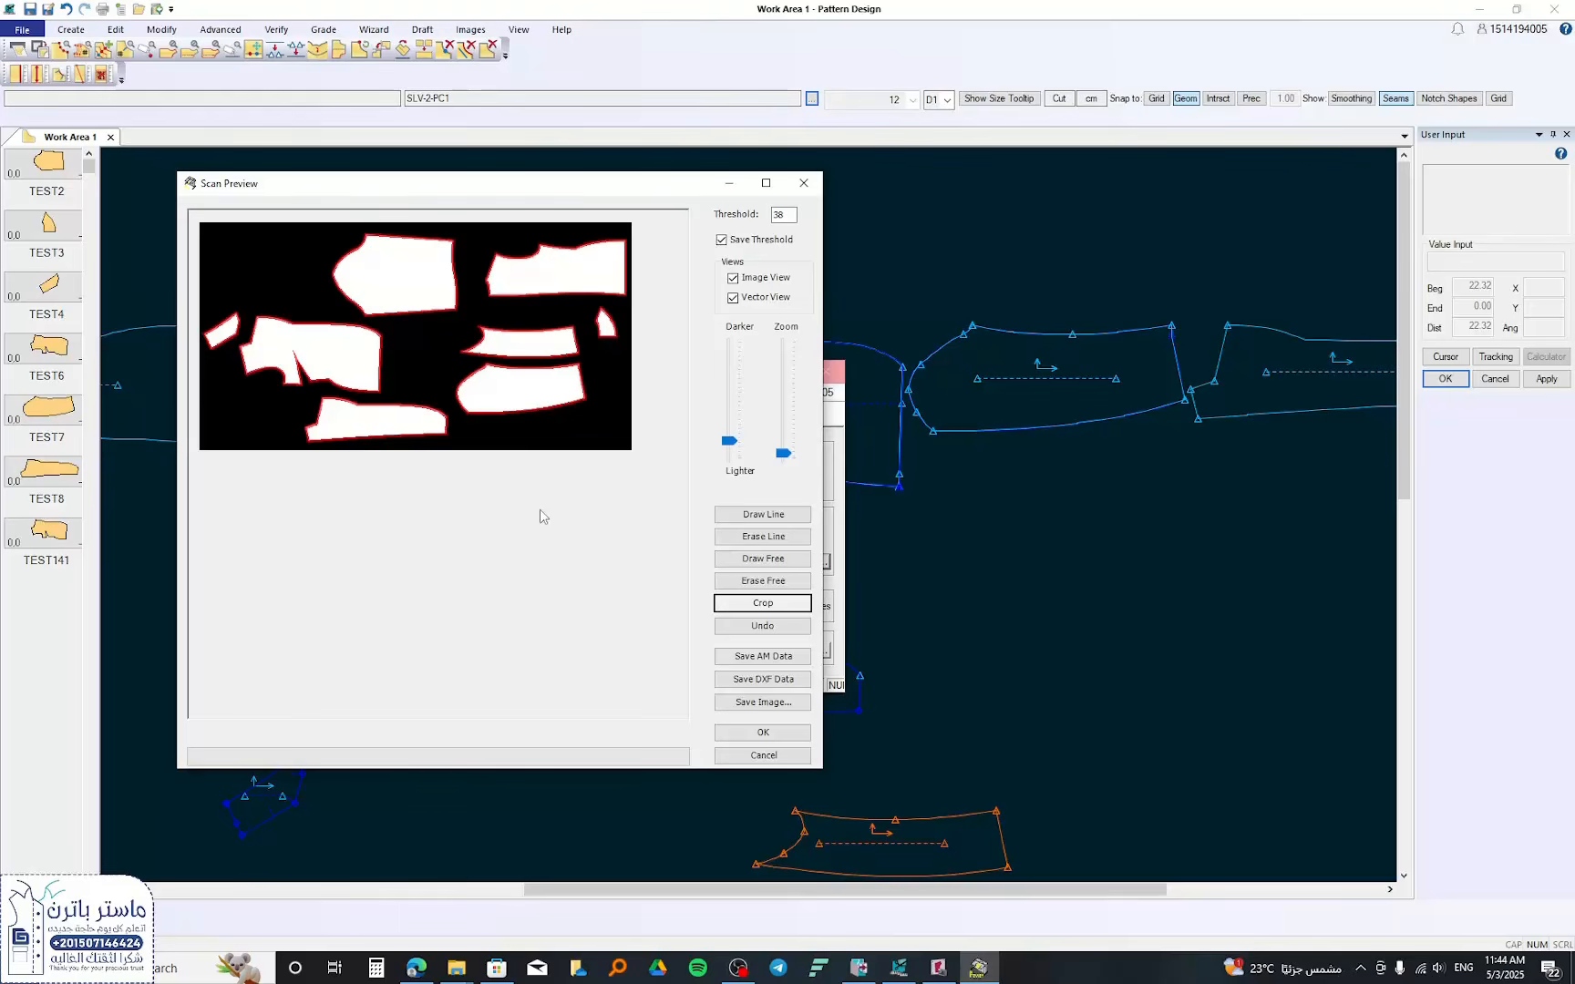
{"action": "left_click", "coordinate": [776, 684]}
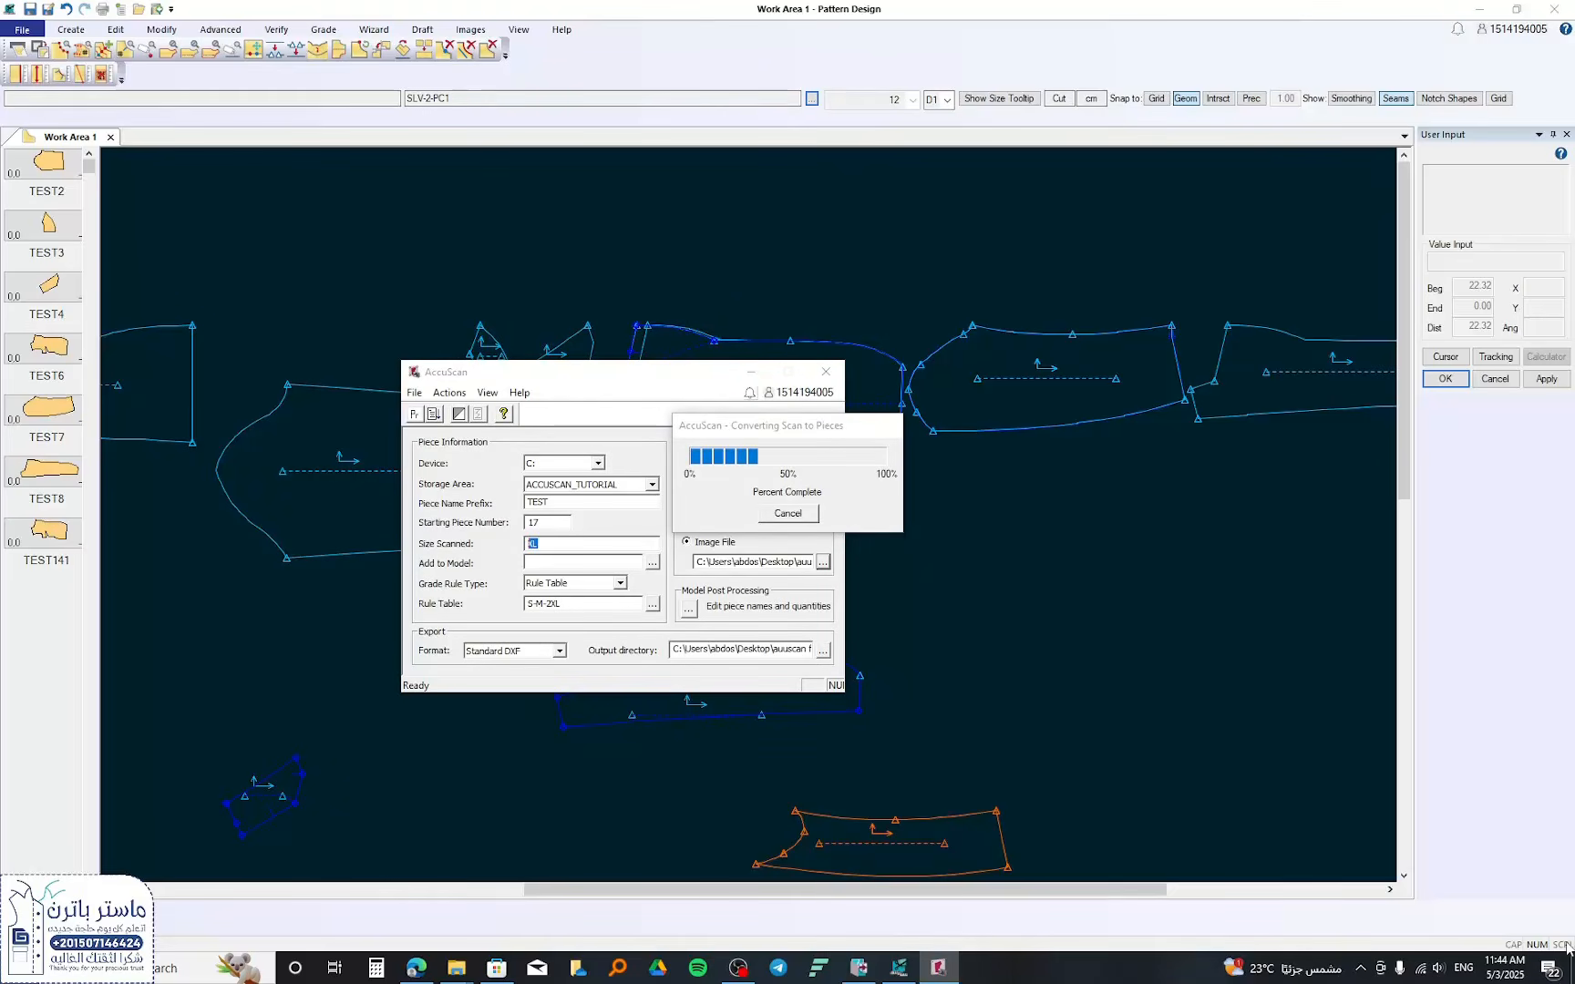
- Launch CLO Standalone from the desktop and accept its Terms of Service
{"action": "left_click", "coordinate": [1571, 971]}
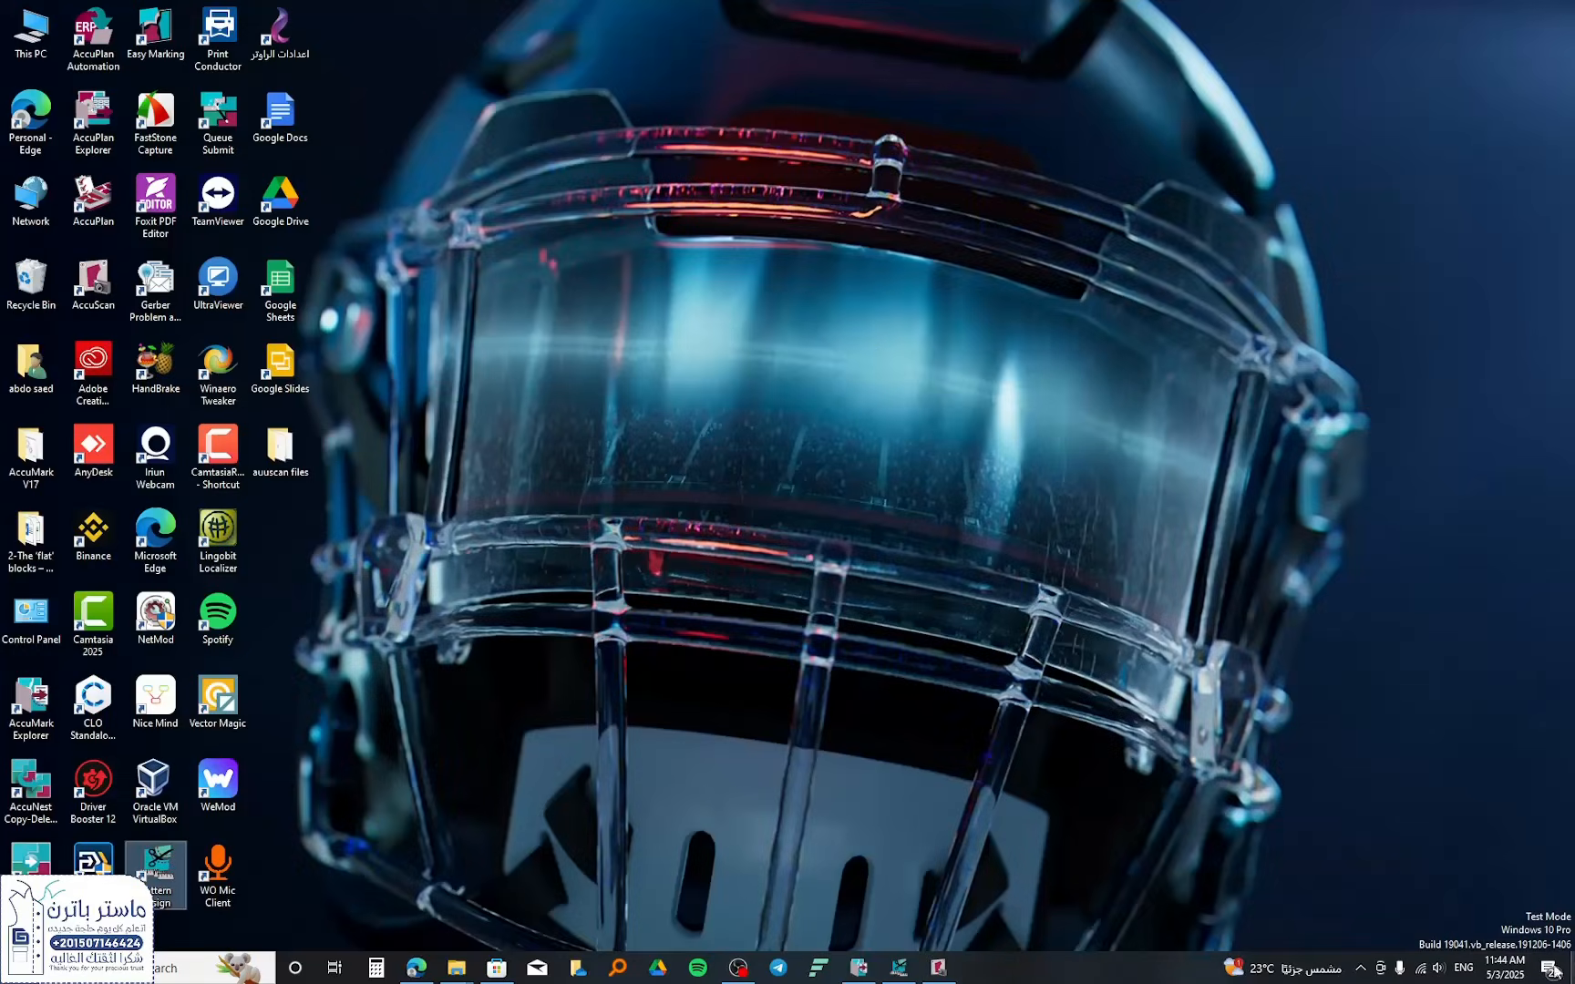
{"action": "double_click", "coordinate": [78, 699]}
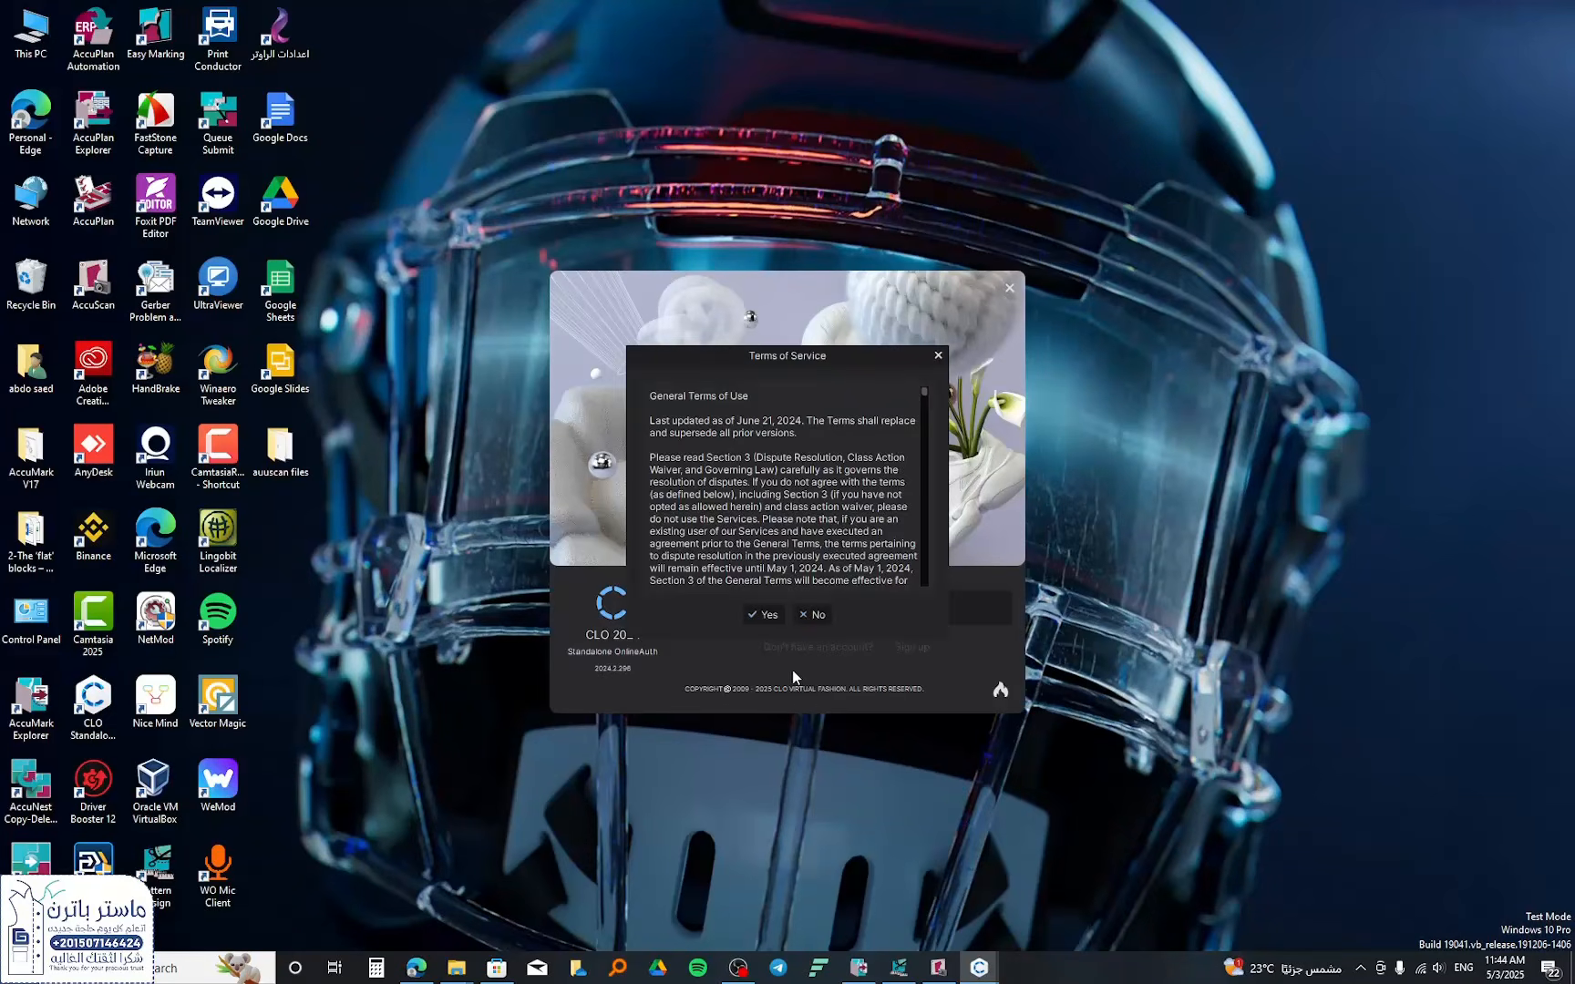
{"action": "left_click", "coordinate": [764, 613]}
{"action": "left_click", "coordinate": [764, 614]}
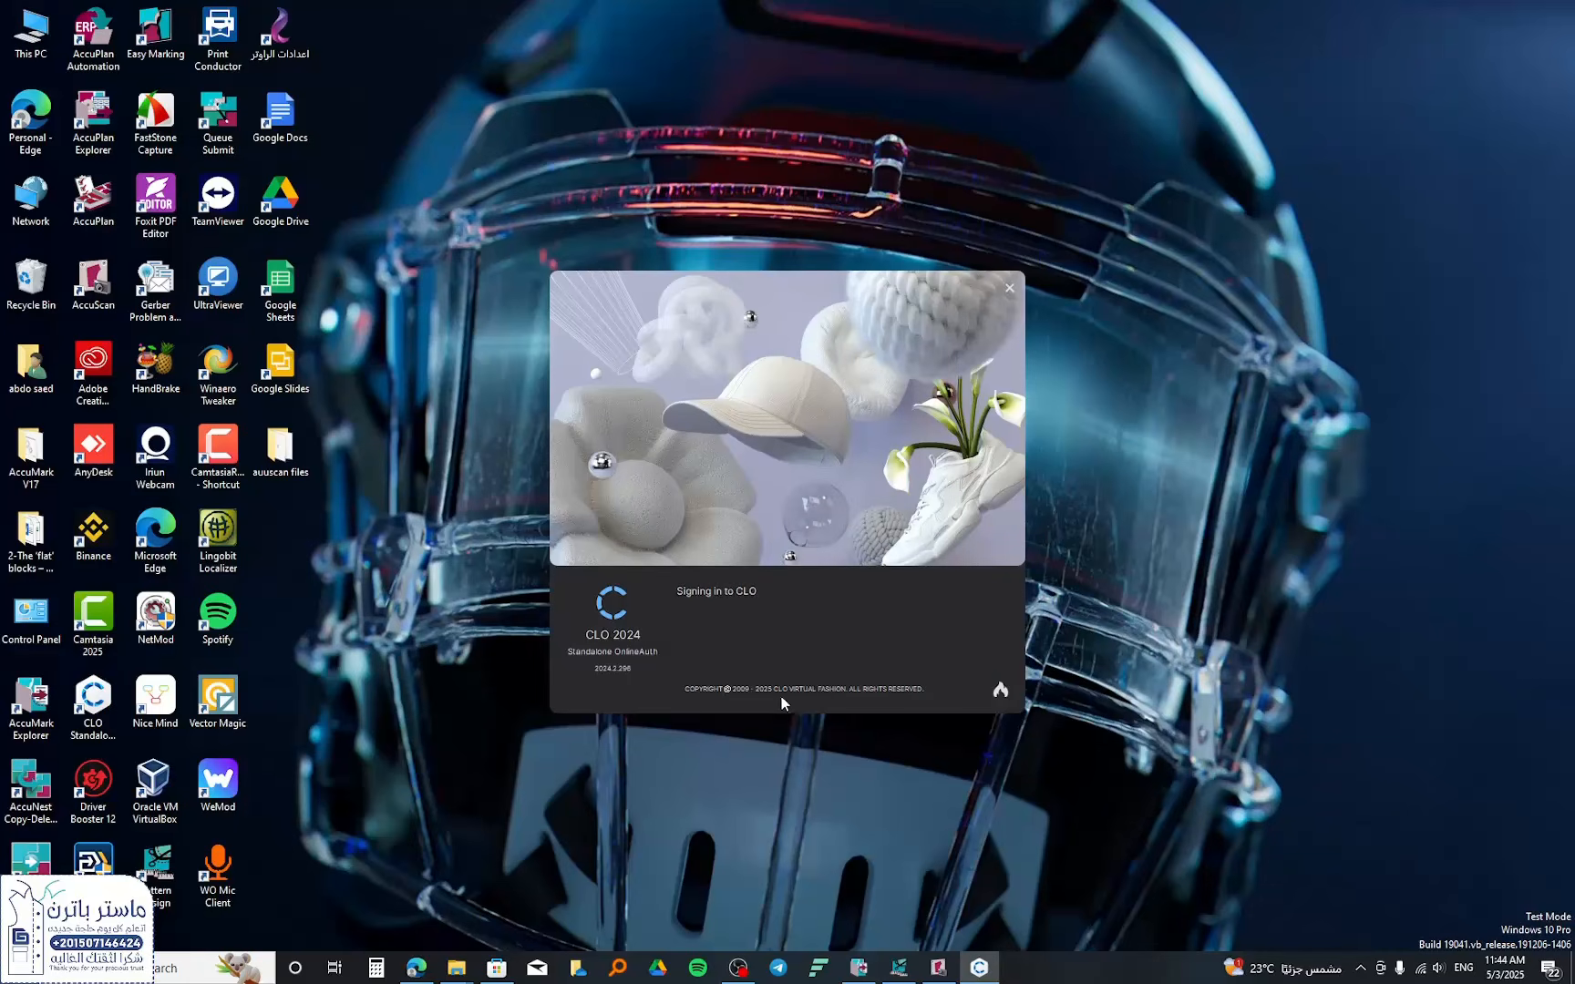
- Check the AccuScan conversion progress and examine the exported DXF files in the auuscan files folder
{"action": "left_click", "coordinate": [938, 967]}
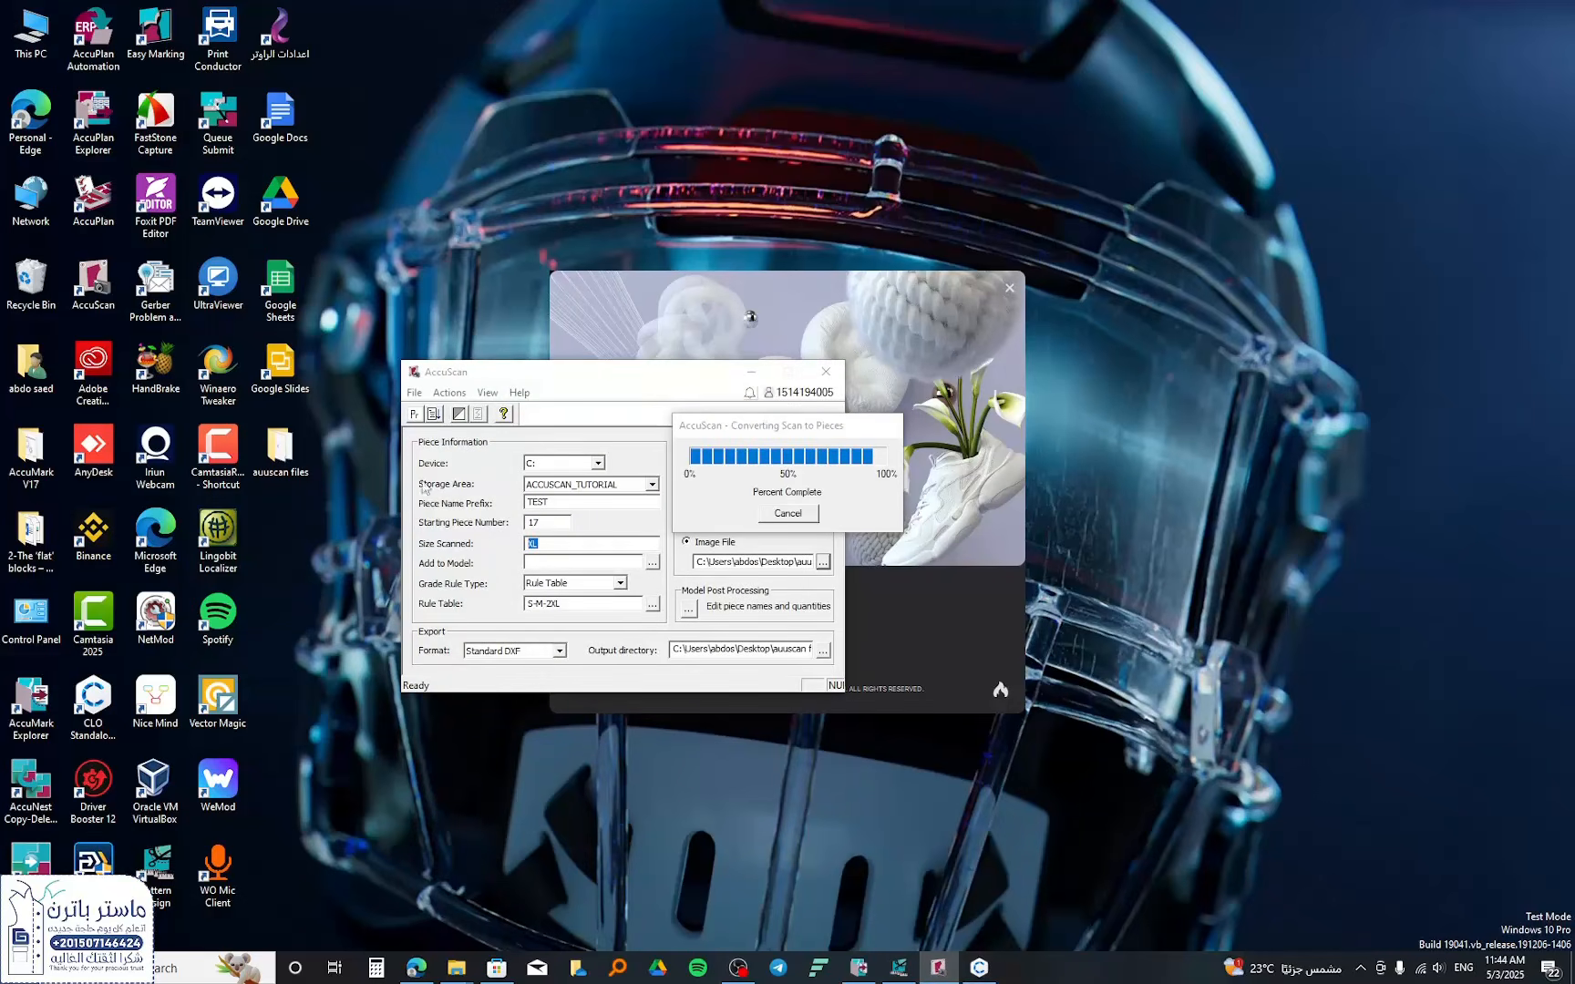
{"action": "double_click", "coordinate": [278, 451]}
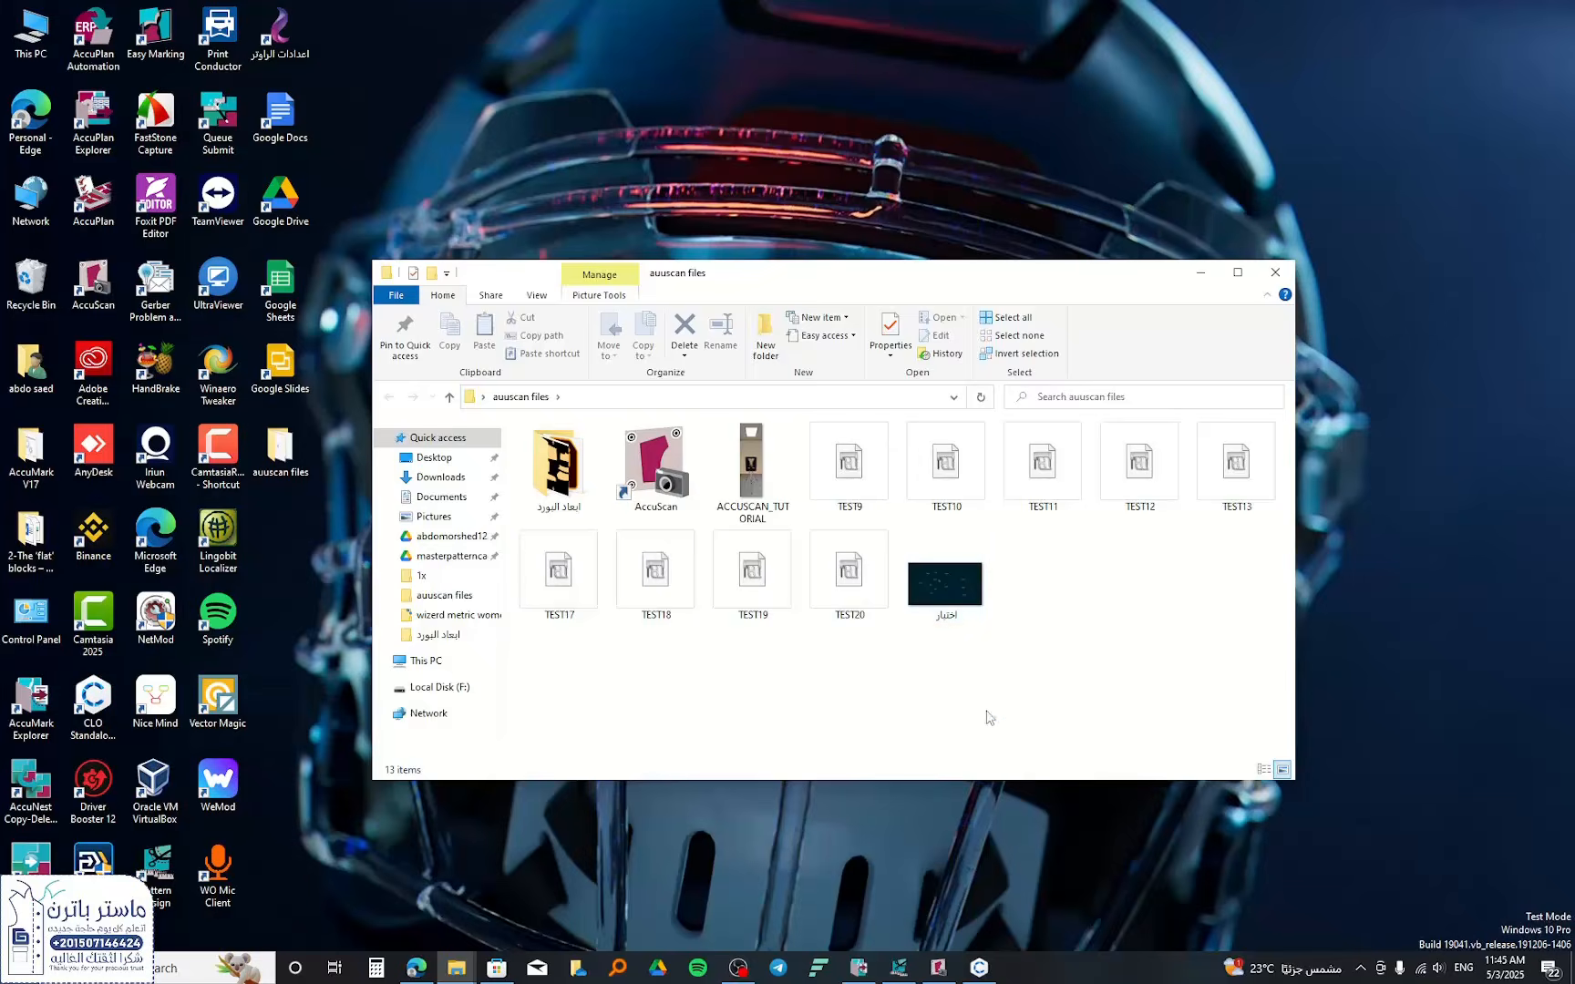
{"action": "left_click", "coordinate": [789, 569]}
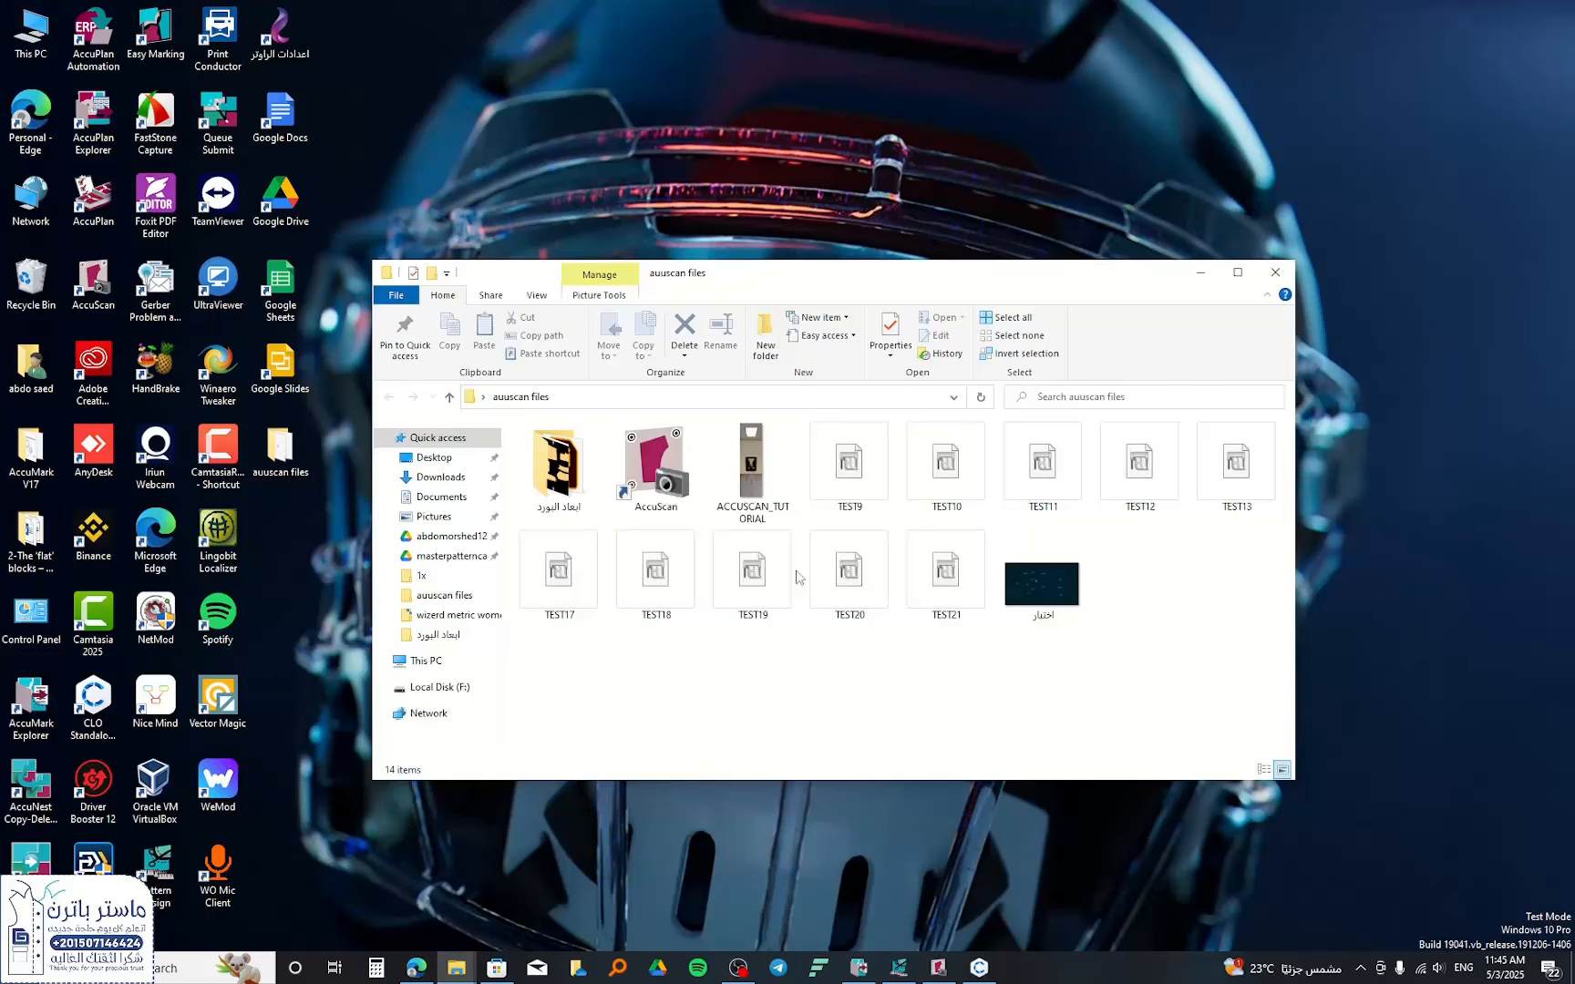
{"action": "left_click", "coordinate": [1200, 271]}
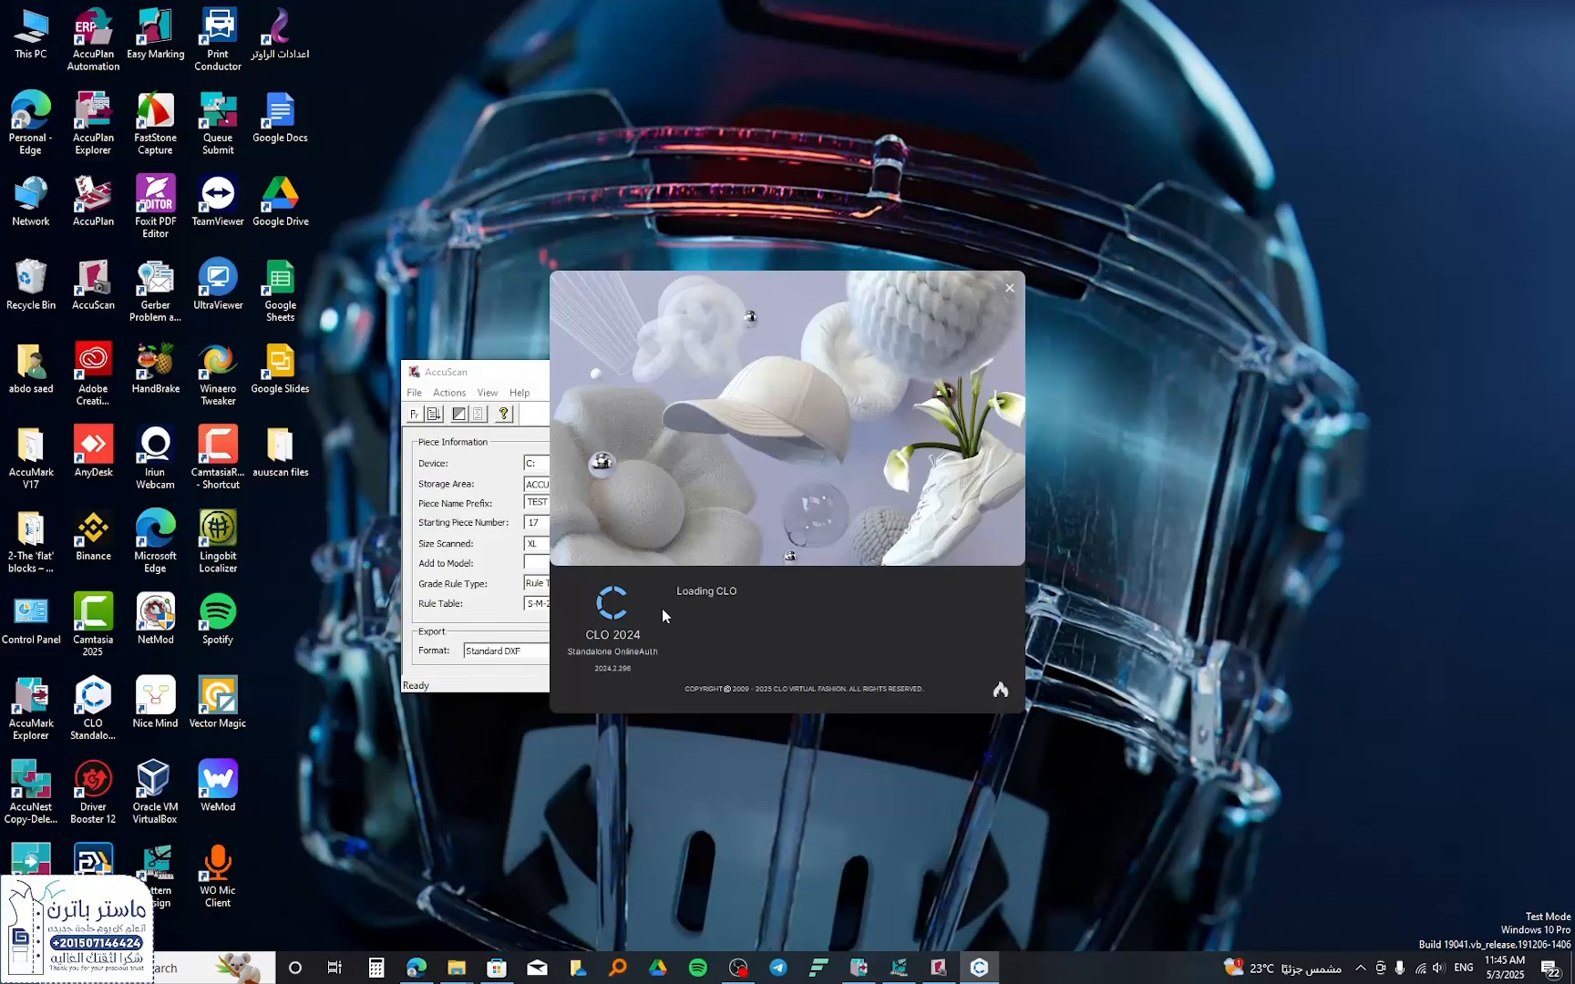
- In CLO, import TEST20 from the auuscan files folder as a DXF with load type Open and Auto Scale
{"action": "left_click", "coordinate": [861, 416]}
{"action": "left_click", "coordinate": [875, 428]}
{"action": "left_click", "coordinate": [793, 533]}
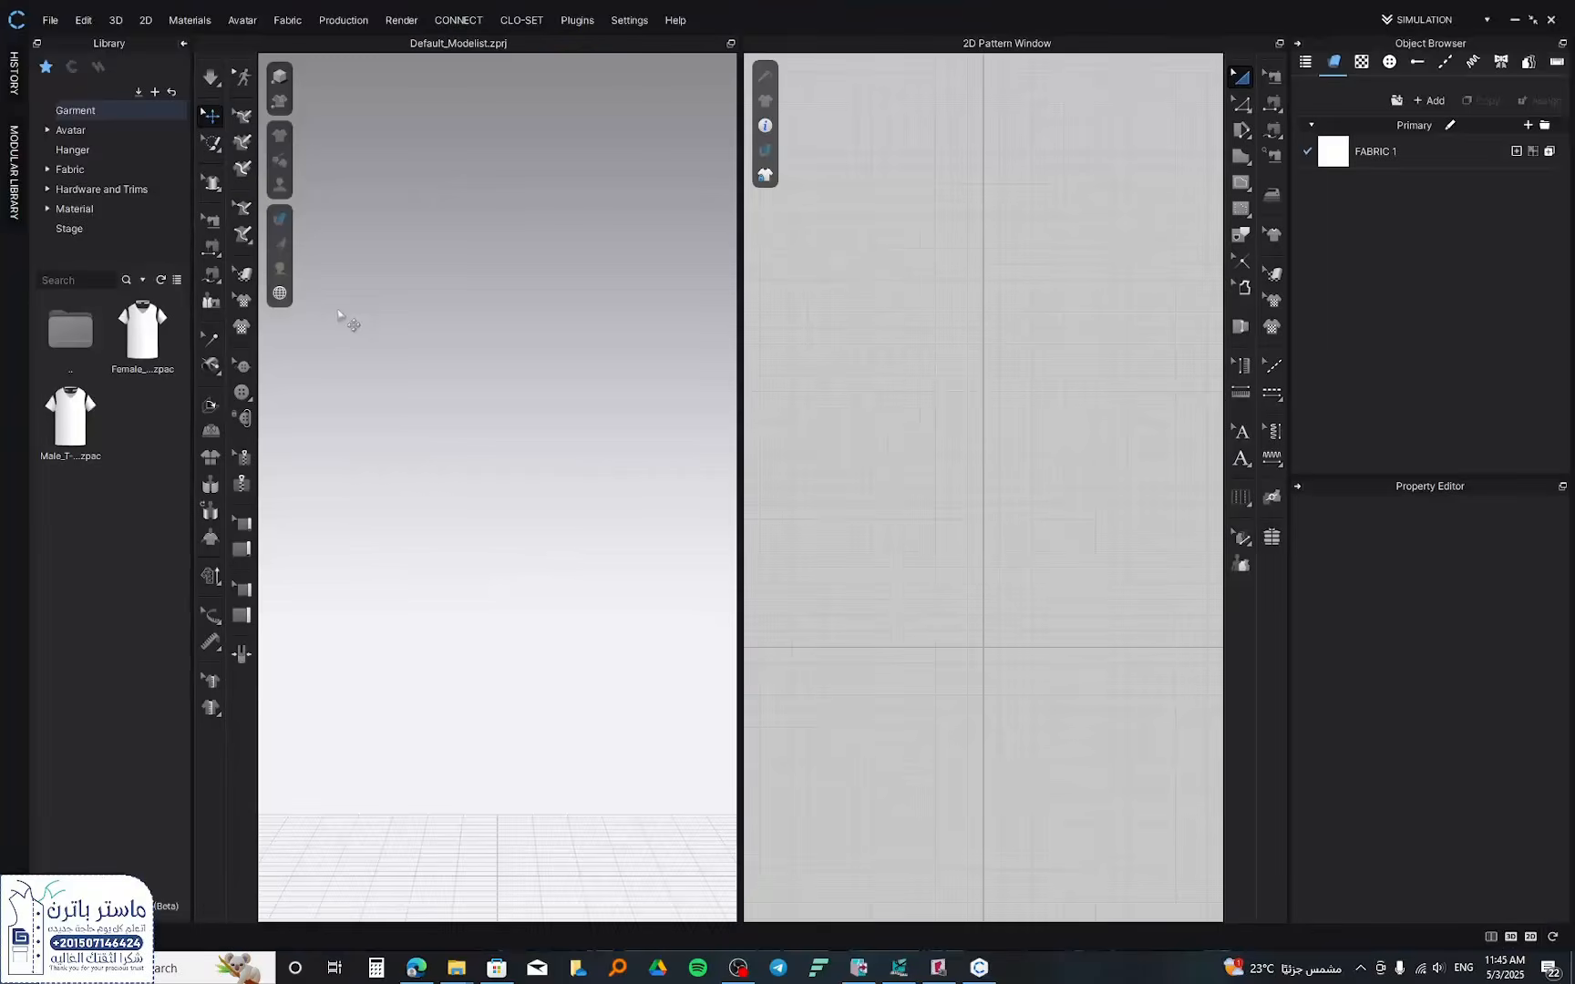
{"action": "left_click", "coordinate": [52, 21]}
{"action": "mouse_move", "coordinate": [131, 156]}
{"action": "left_click", "coordinate": [252, 160]}
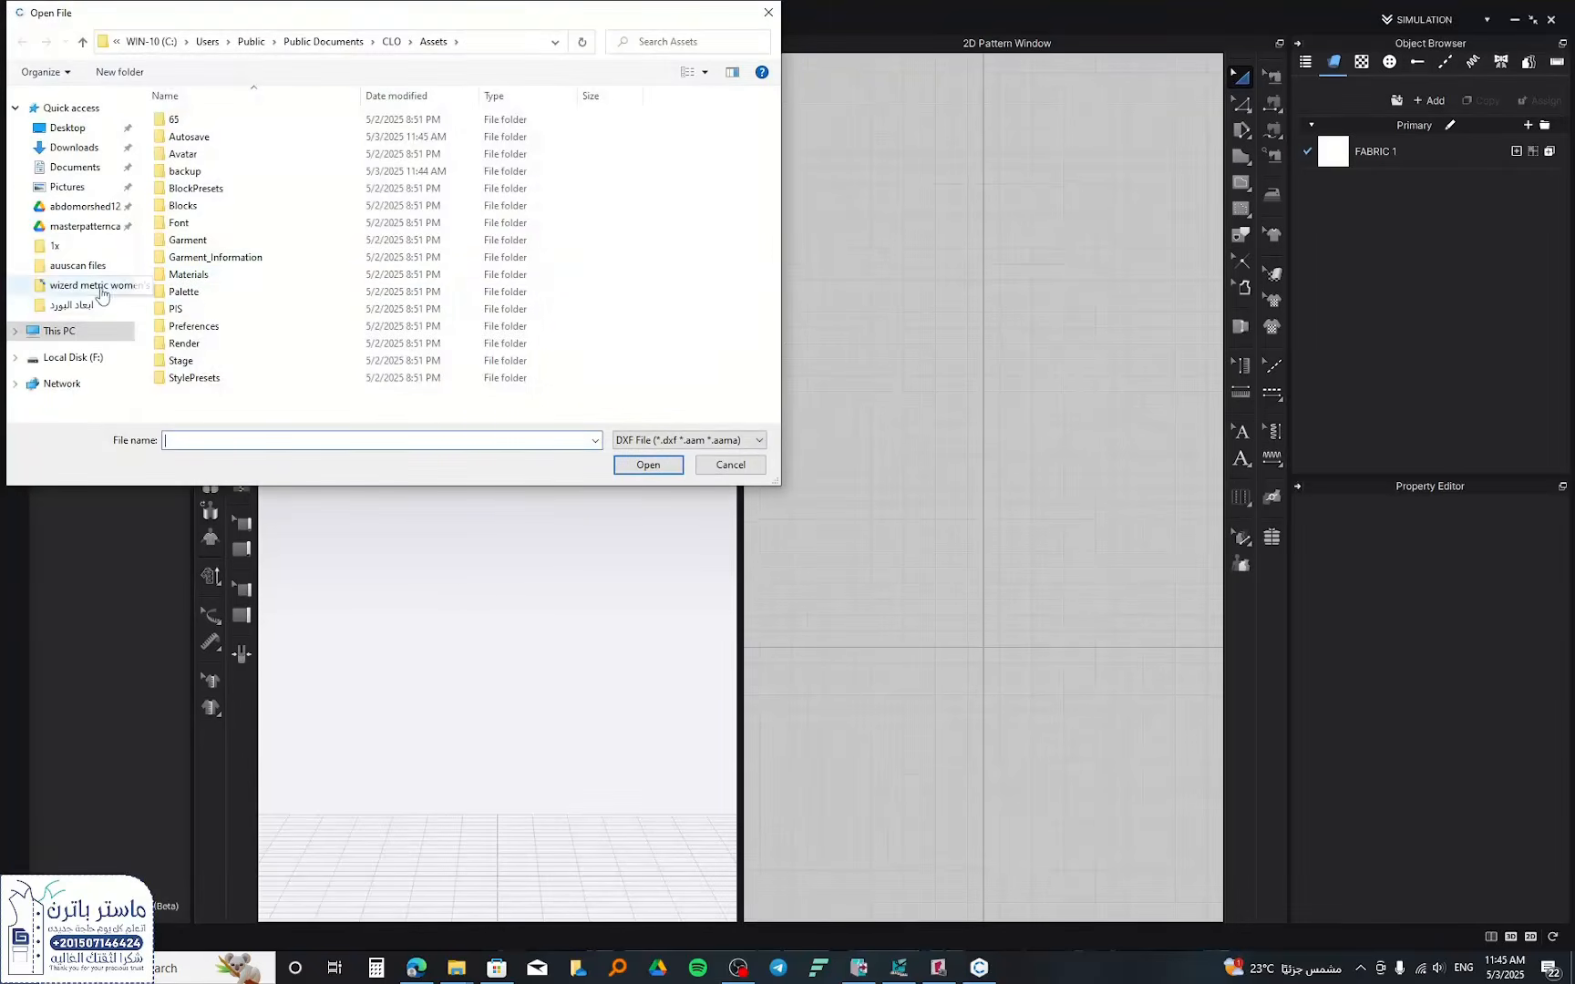
{"action": "left_click", "coordinate": [77, 266]}
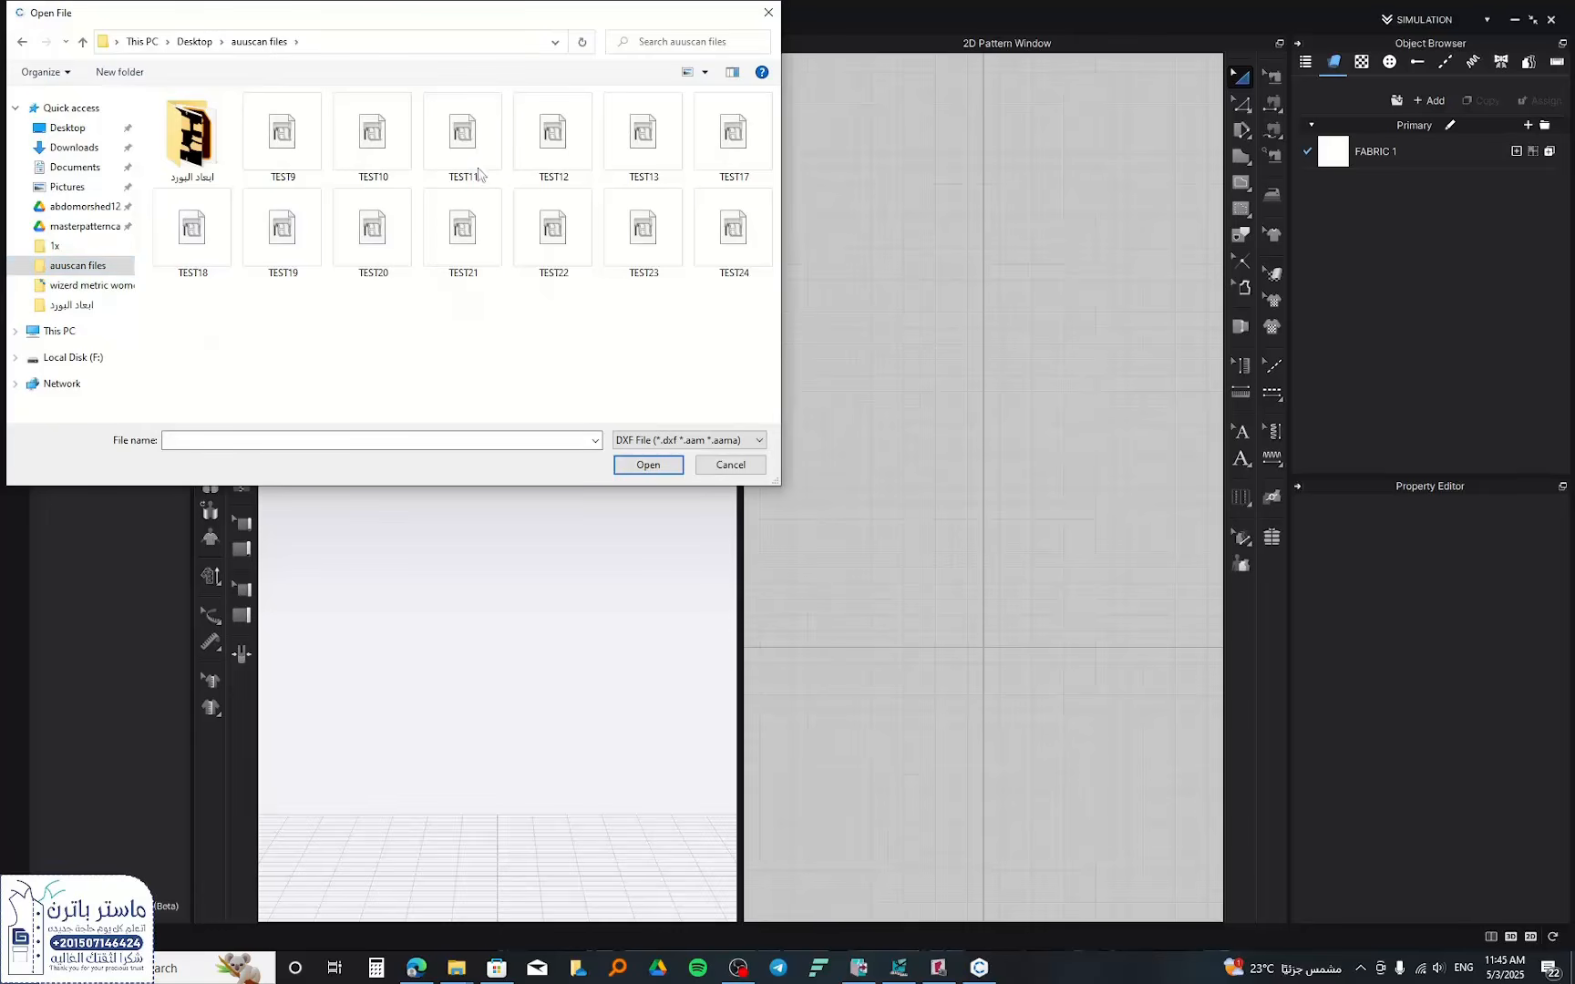
{"action": "left_click", "coordinate": [394, 244]}
{"action": "left_click", "coordinate": [642, 465]}
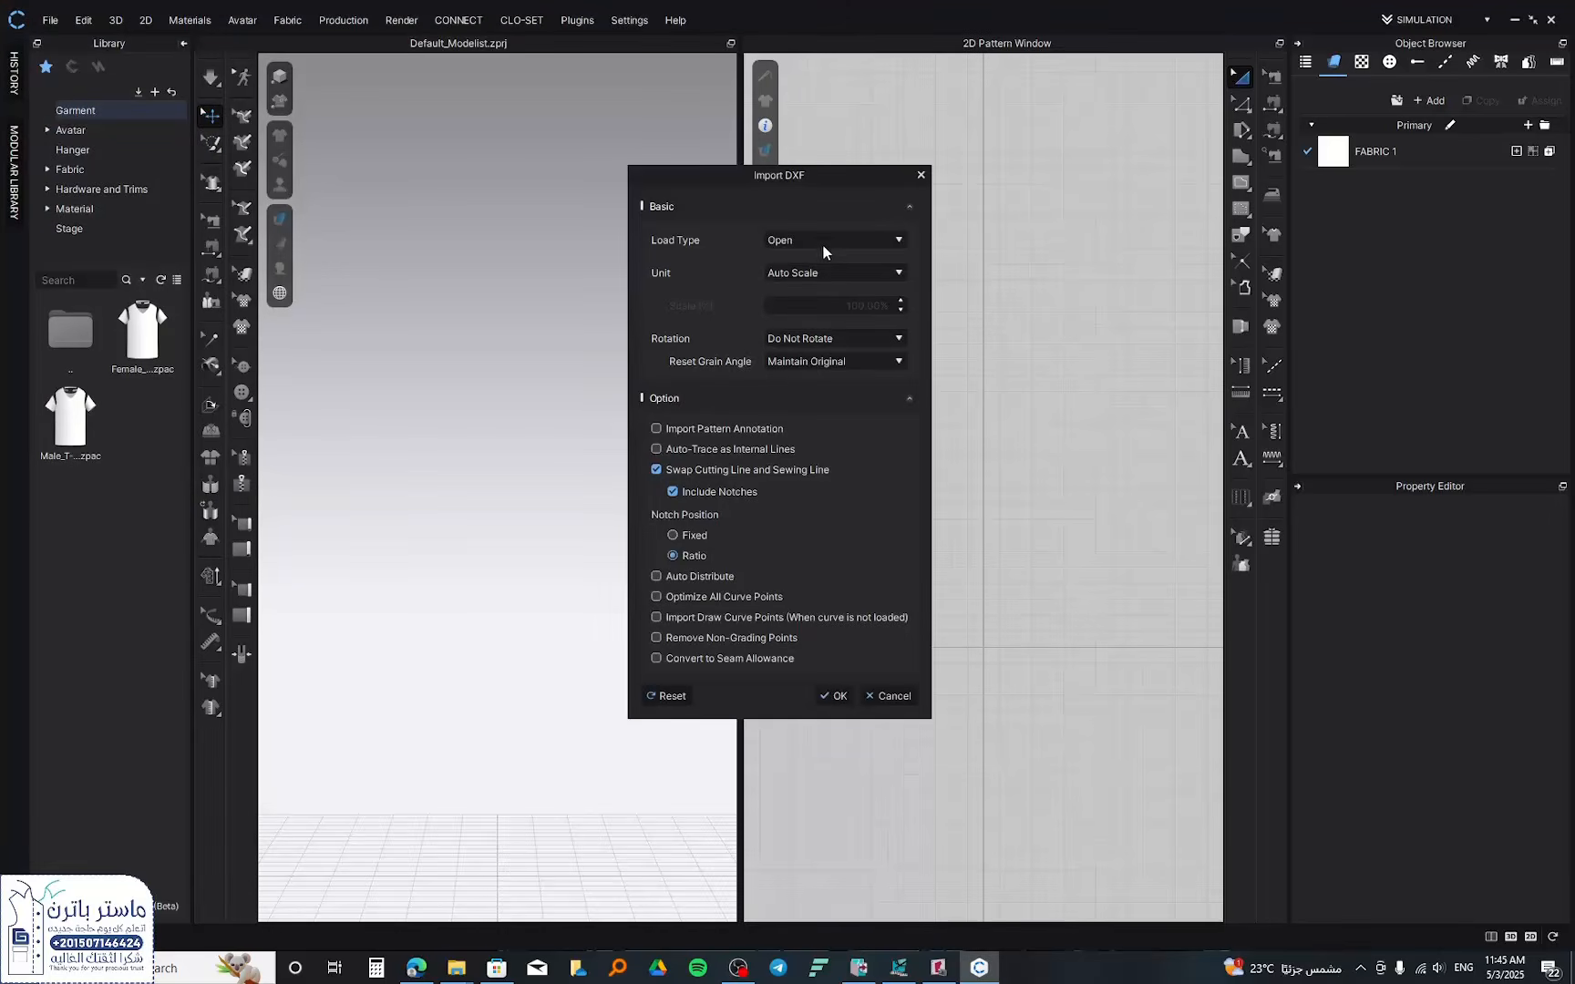
{"action": "left_click", "coordinate": [838, 695]}
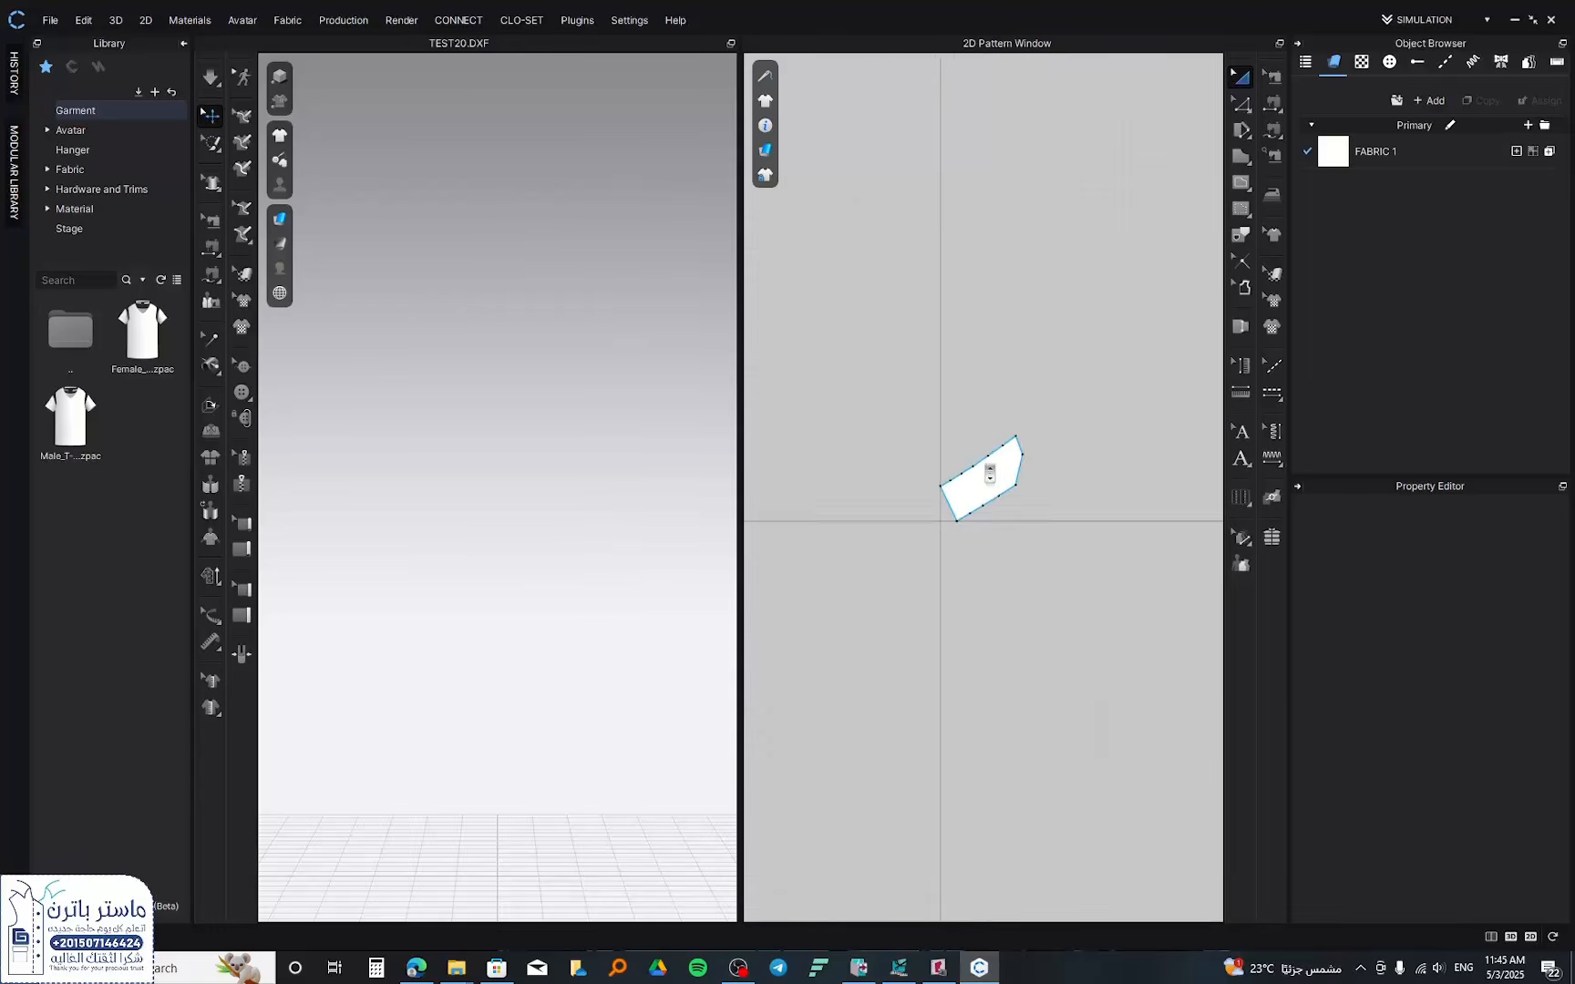
- Add the TEST23 DXF to the project with load type Add and place its piece below the first one
{"action": "left_click", "coordinate": [51, 20]}
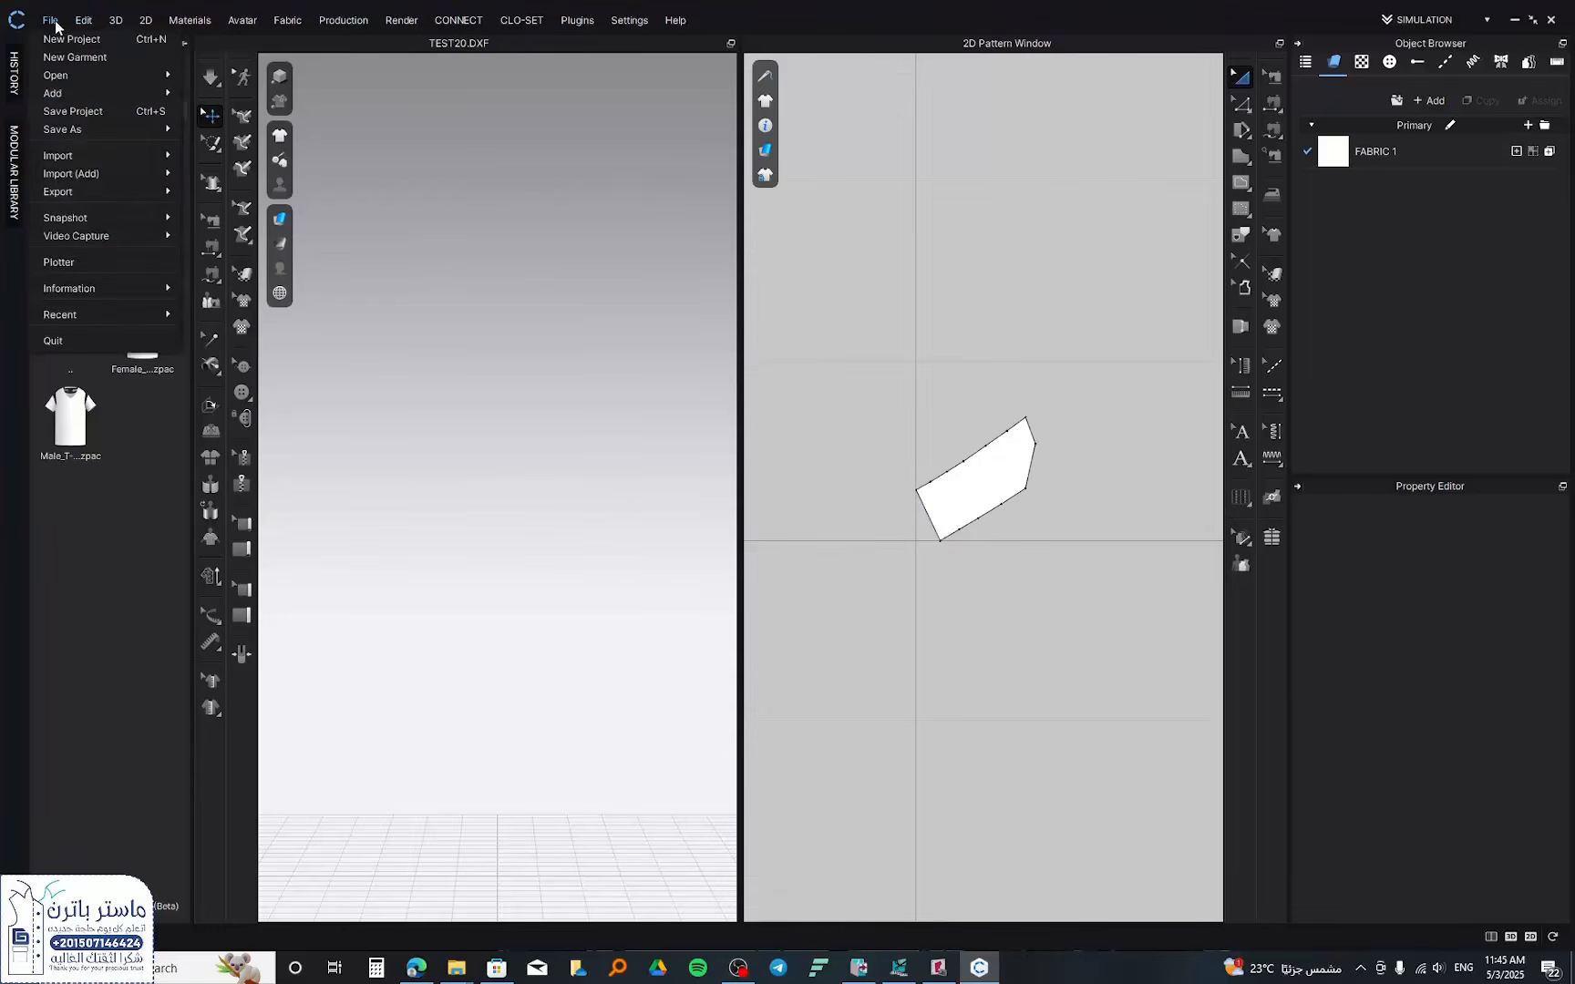
{"action": "mouse_move", "coordinate": [147, 161]}
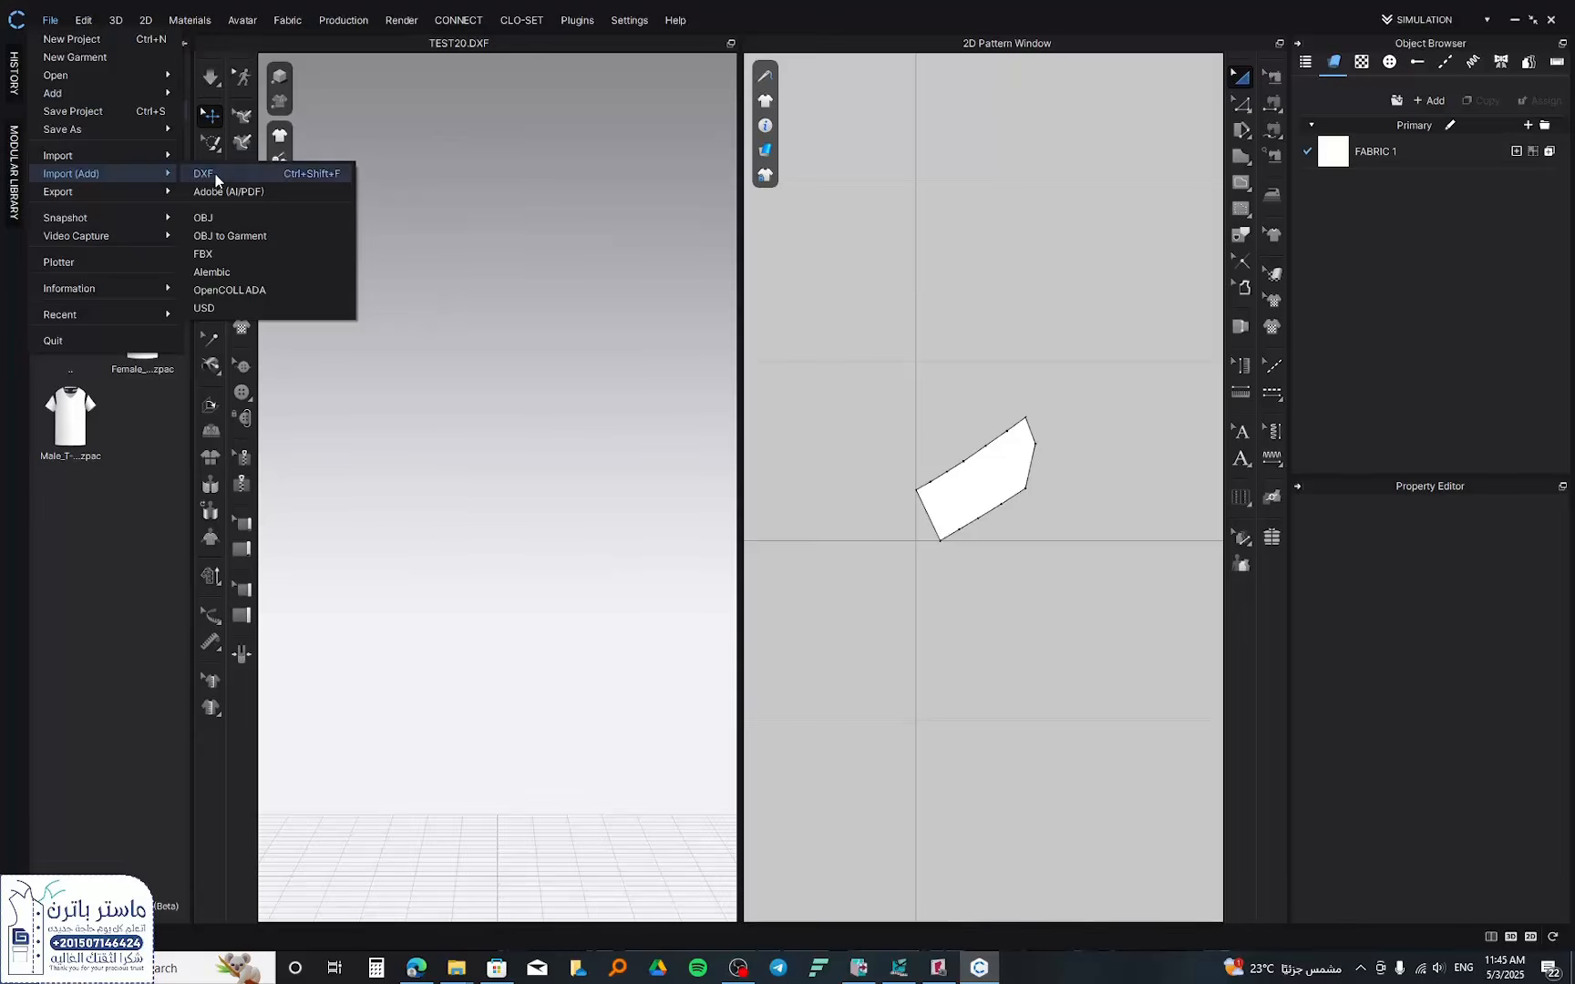
{"action": "left_click", "coordinate": [219, 175]}
{"action": "double_click", "coordinate": [647, 239]}
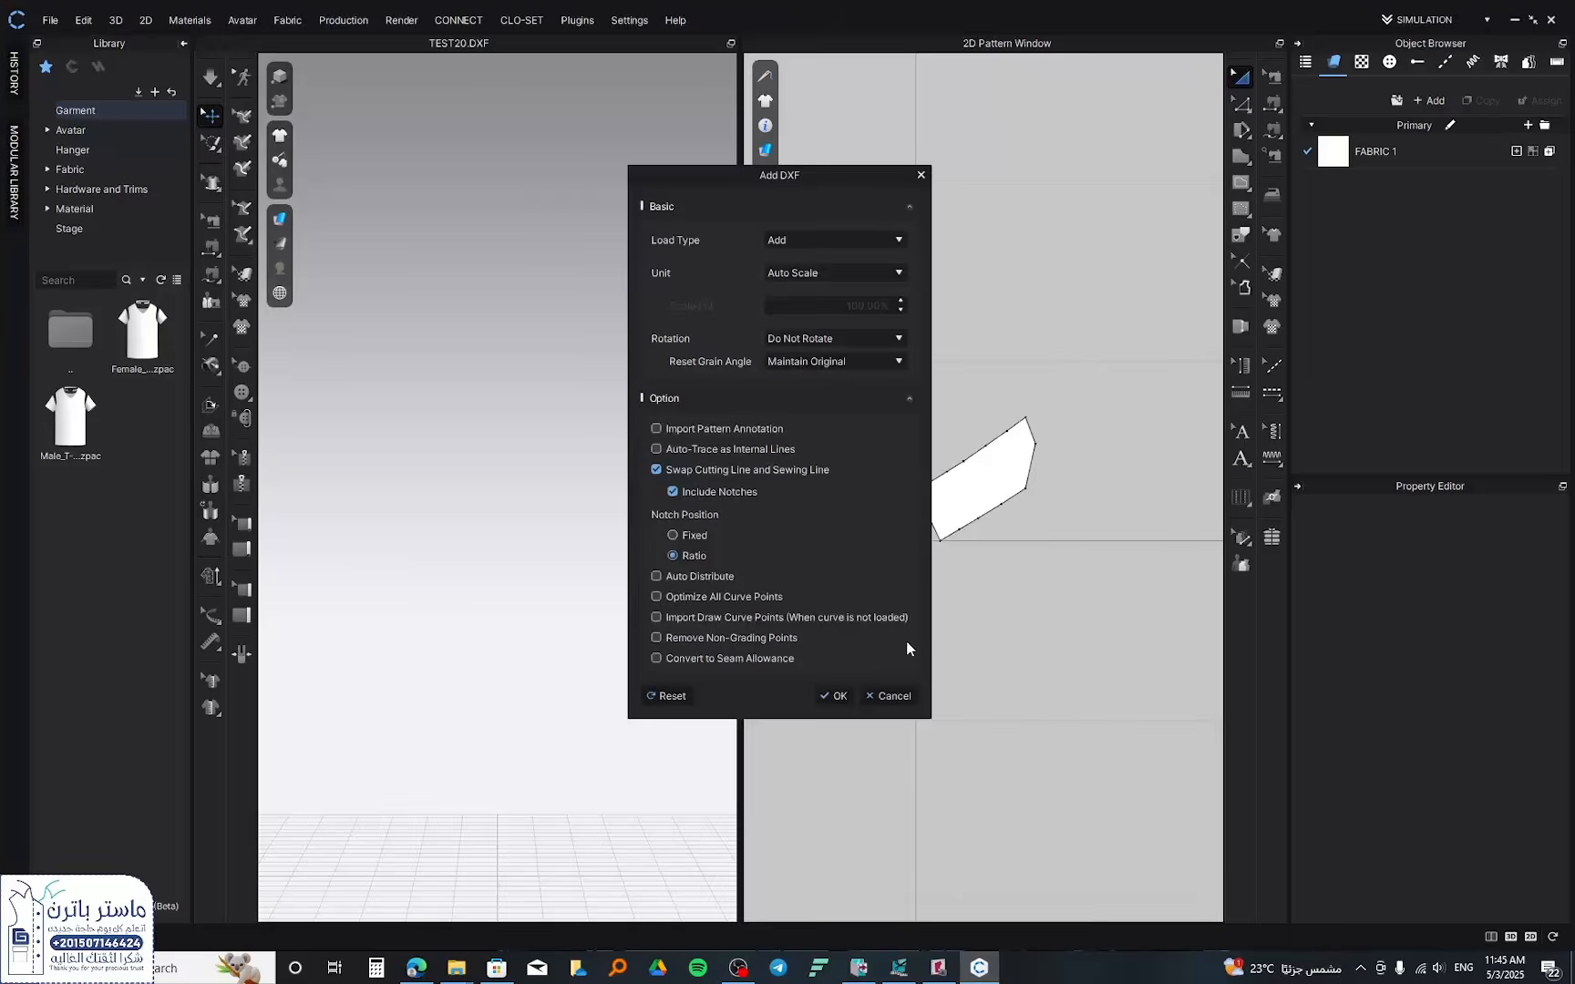
{"action": "left_click", "coordinate": [846, 697]}
{"action": "left_click_drag", "start_coordinate": [926, 500], "coordinate": [940, 621]}
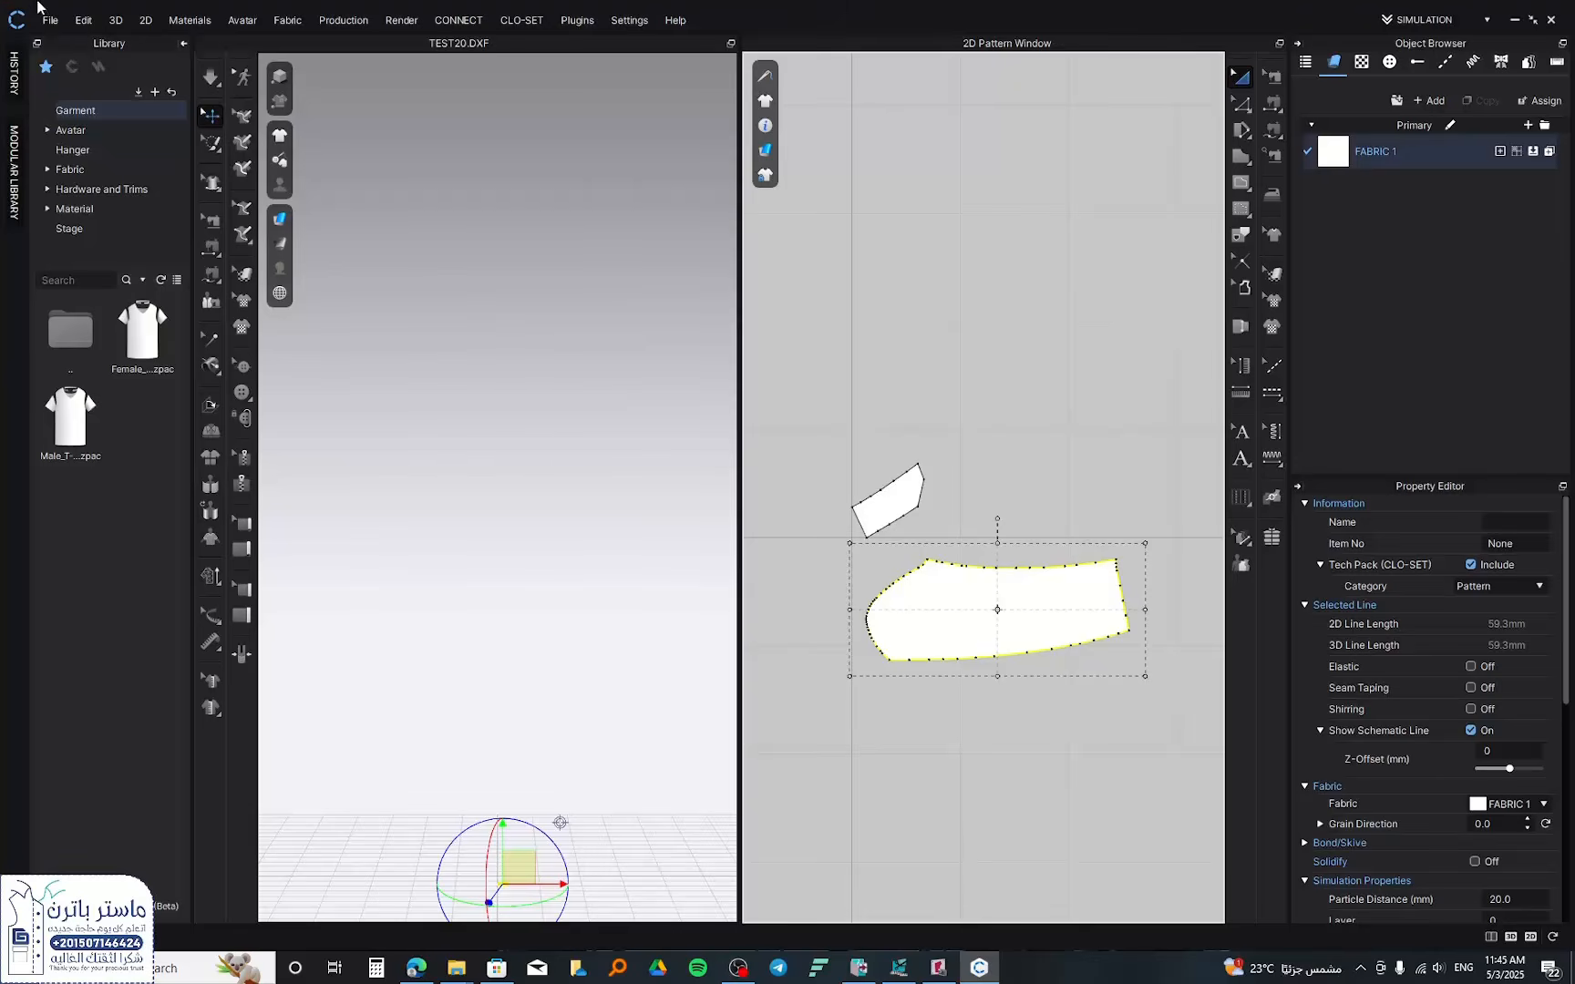
- Return to AccuScan and review its options, scan actions and source settings, keeping Image File as the source
{"action": "left_click", "coordinate": [1505, 19]}
{"action": "left_click", "coordinate": [889, 520]}
{"action": "left_click_drag", "start_coordinate": [638, 372], "coordinate": [743, 272]}
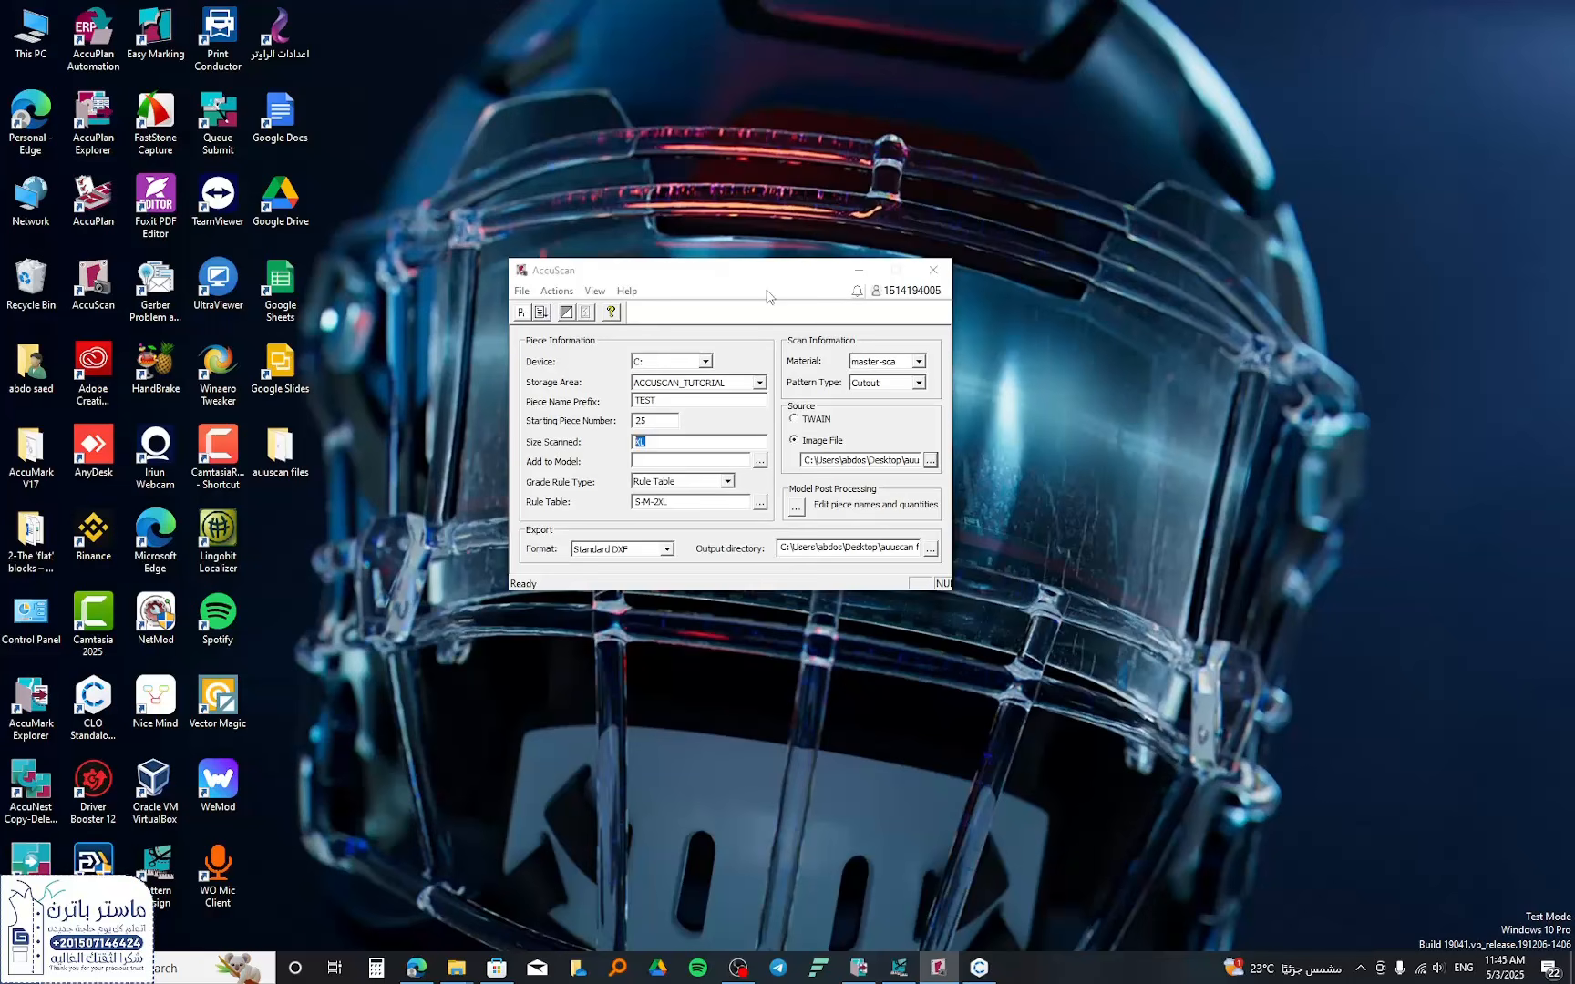
{"action": "left_click", "coordinate": [603, 291]}
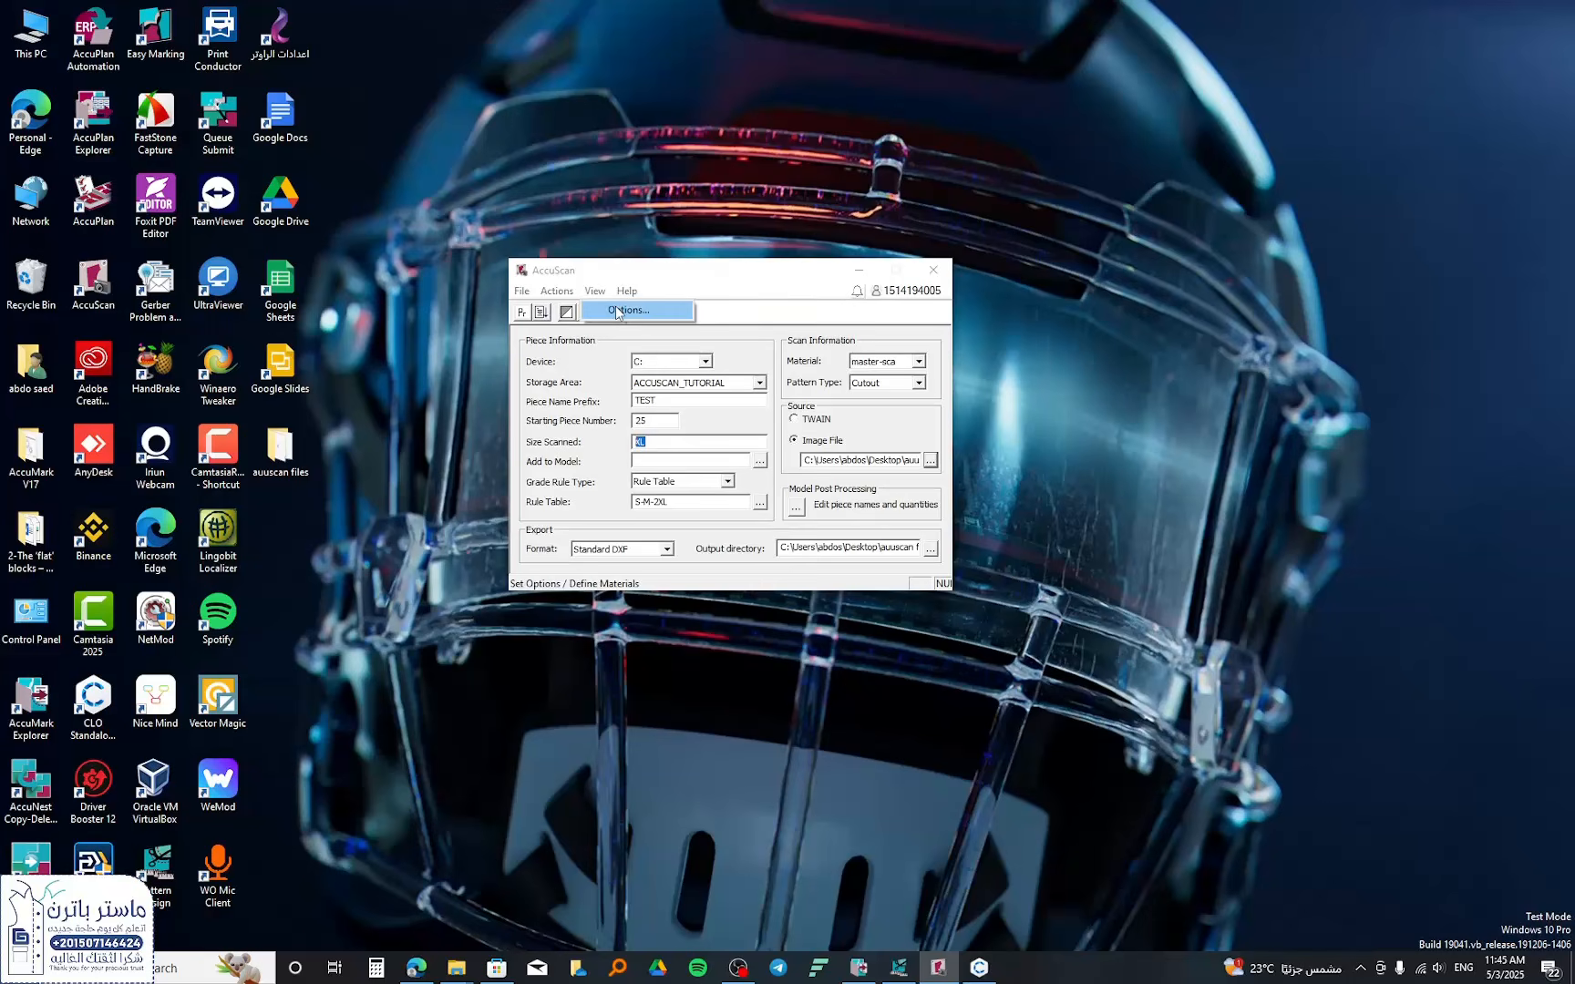
{"action": "mouse_move", "coordinate": [634, 298]}
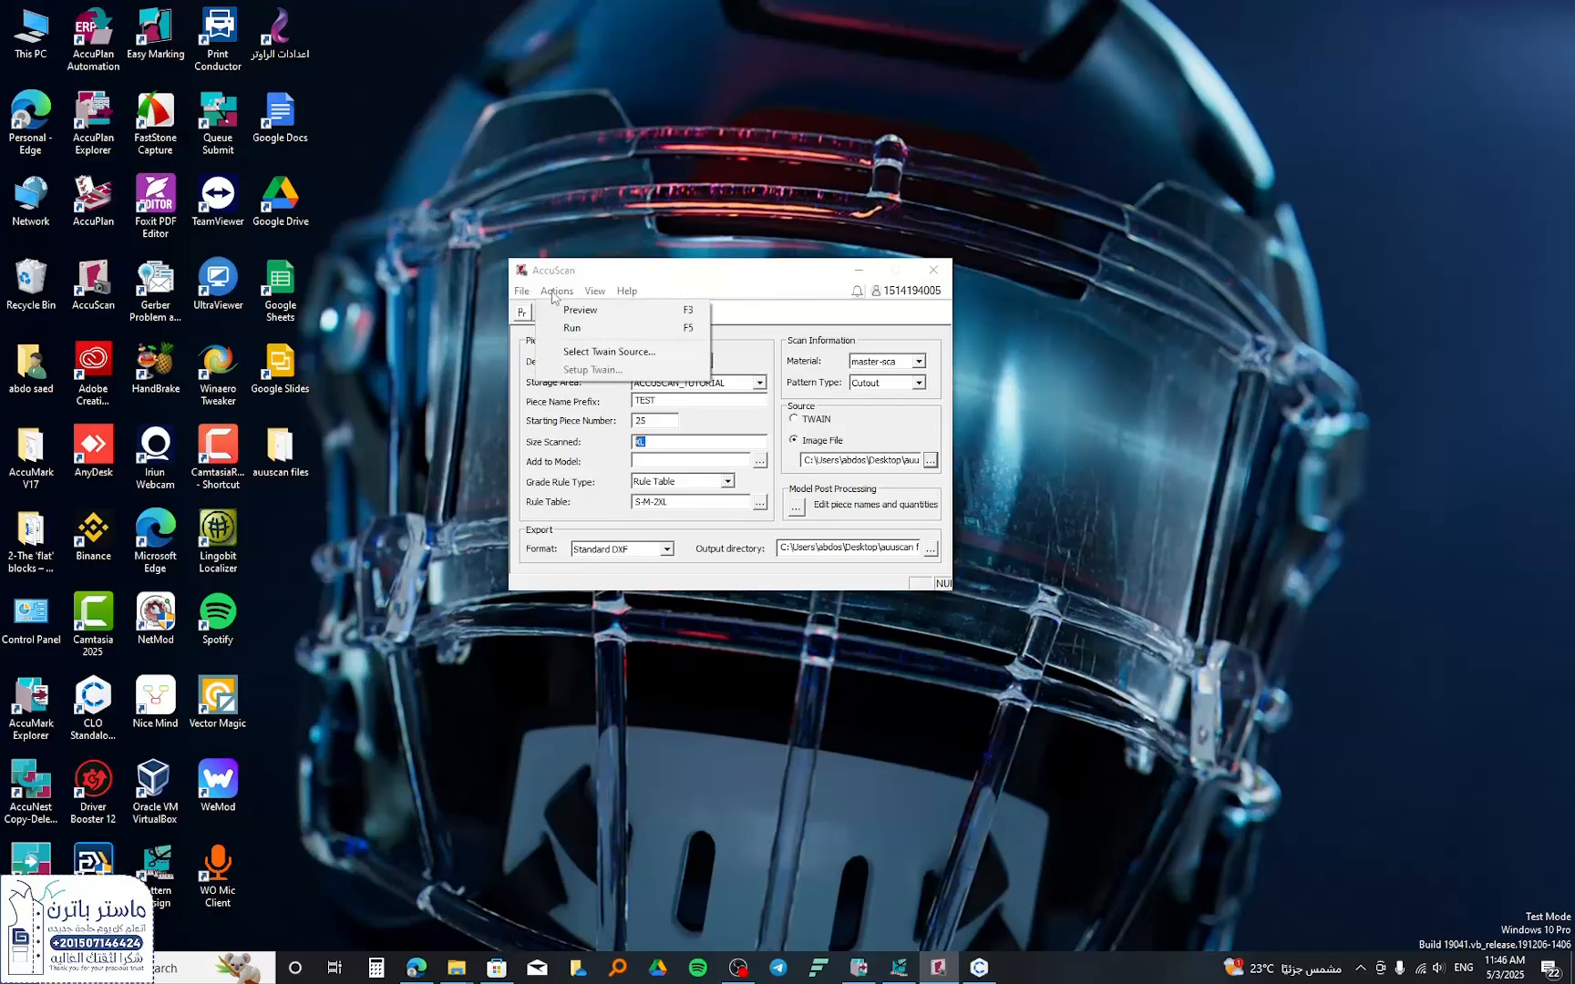
{"action": "mouse_move", "coordinate": [557, 291]}
{"action": "left_click", "coordinate": [860, 425]}
{"action": "left_click", "coordinate": [800, 444]}
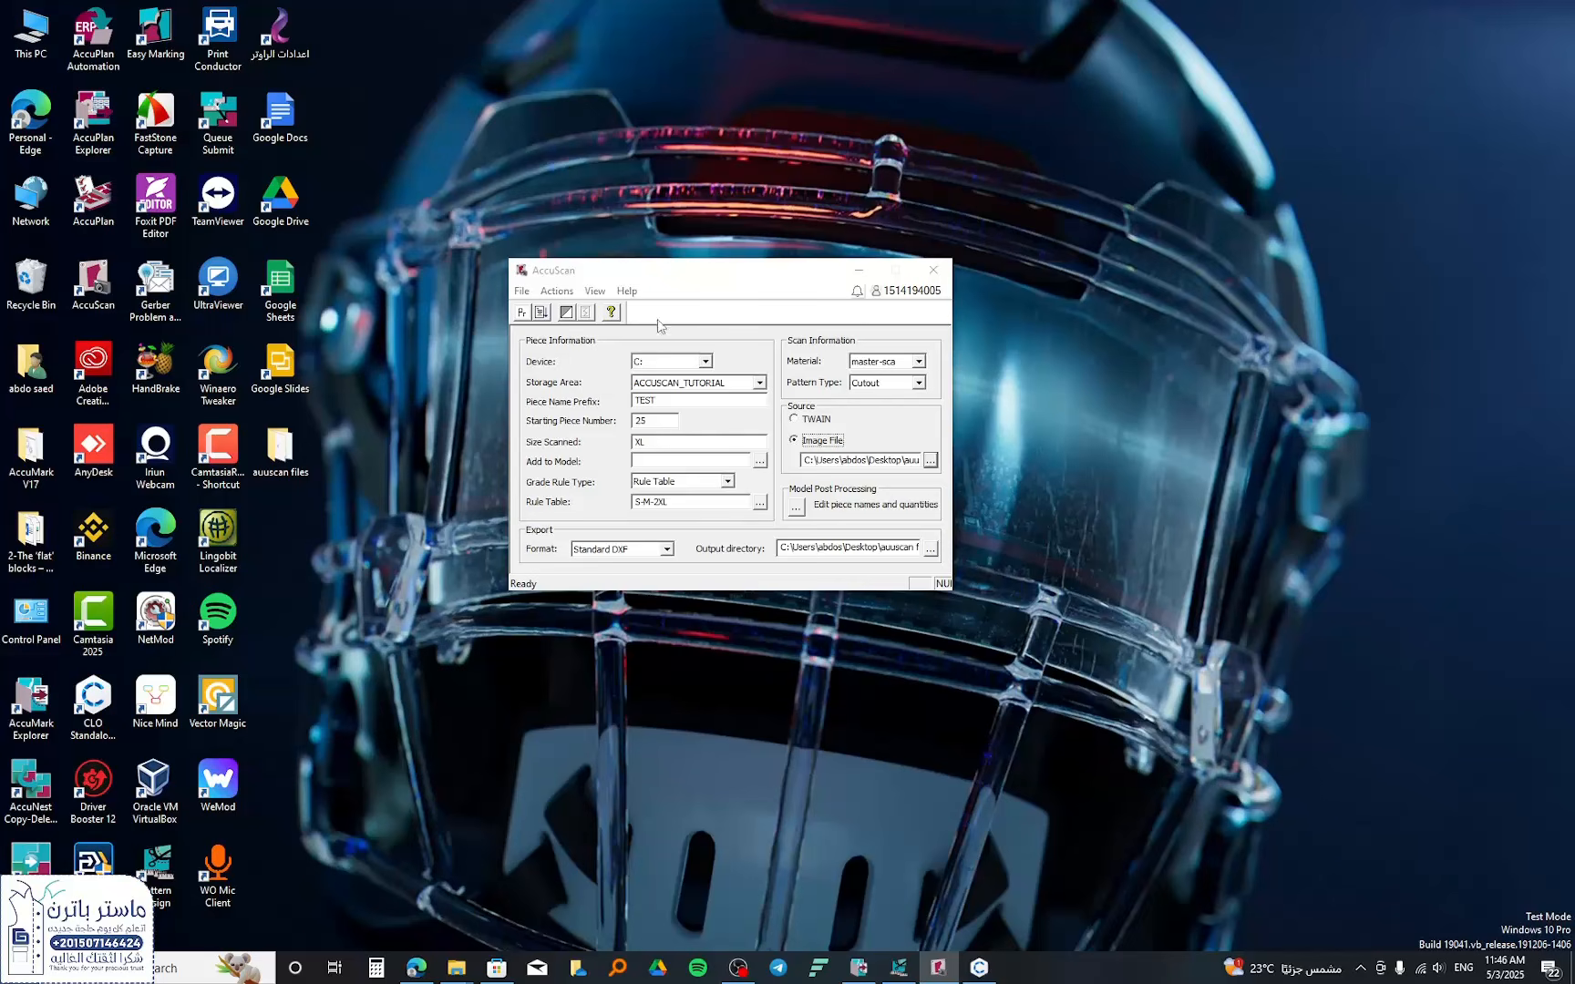
- Switch to Pattern Design, start Toggle Scanner Bitmap, and bring AccuScan back to the front
{"action": "left_click", "coordinate": [899, 967]}
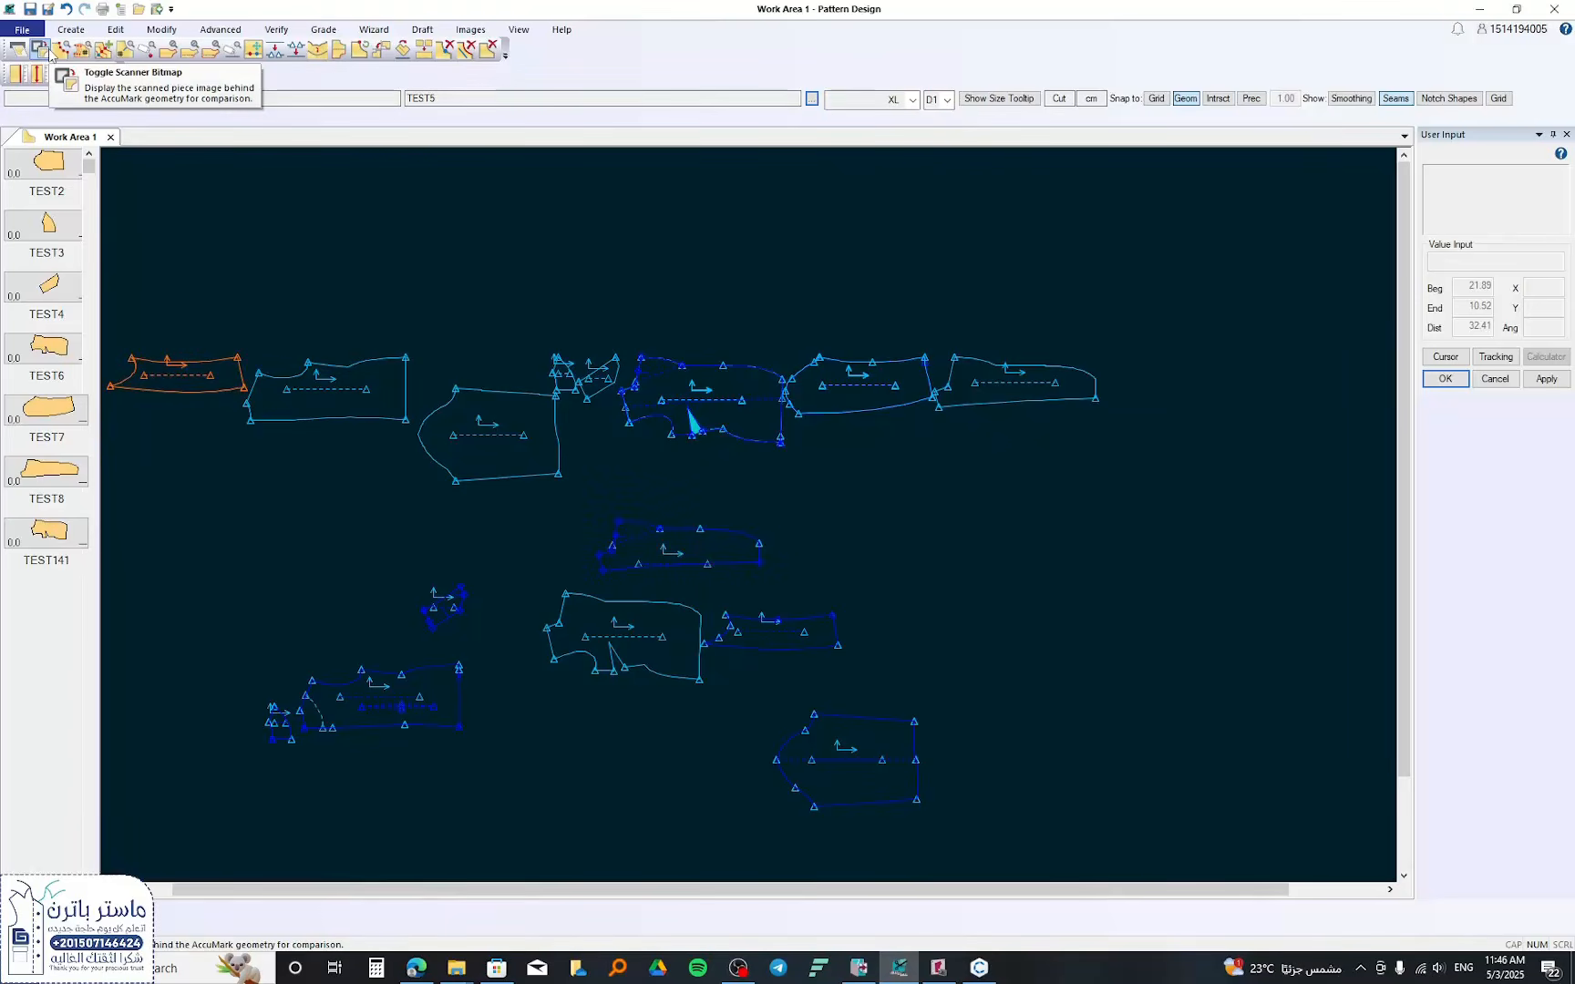
{"action": "left_click", "coordinate": [49, 52]}
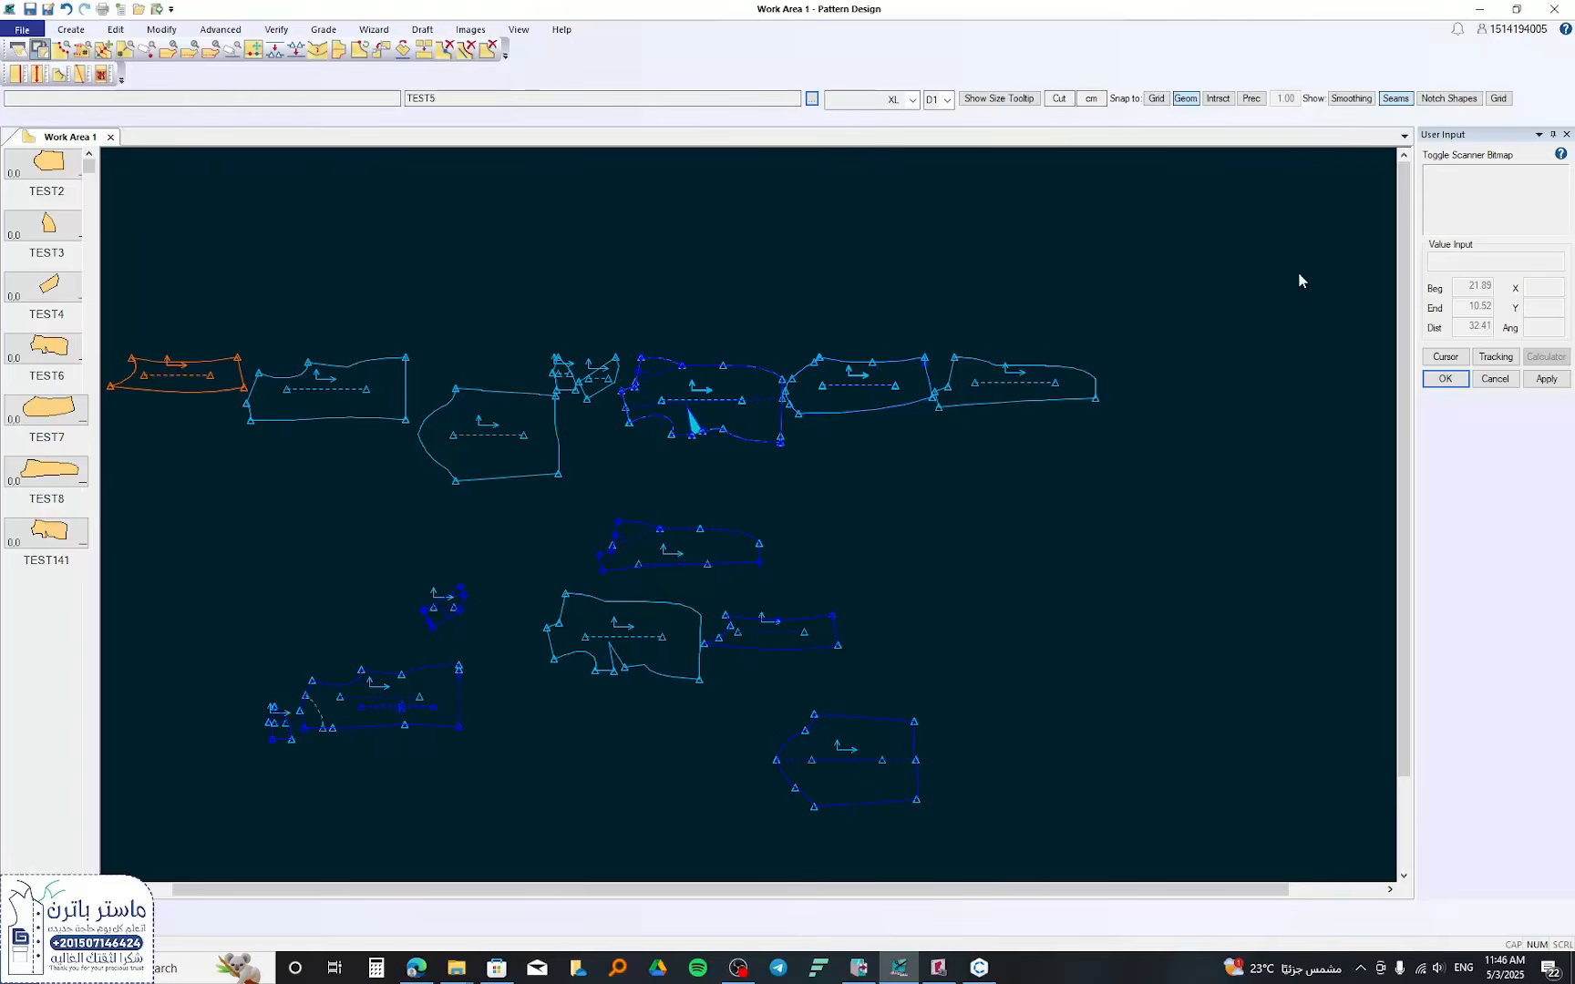
{"action": "left_click", "coordinate": [939, 967]}
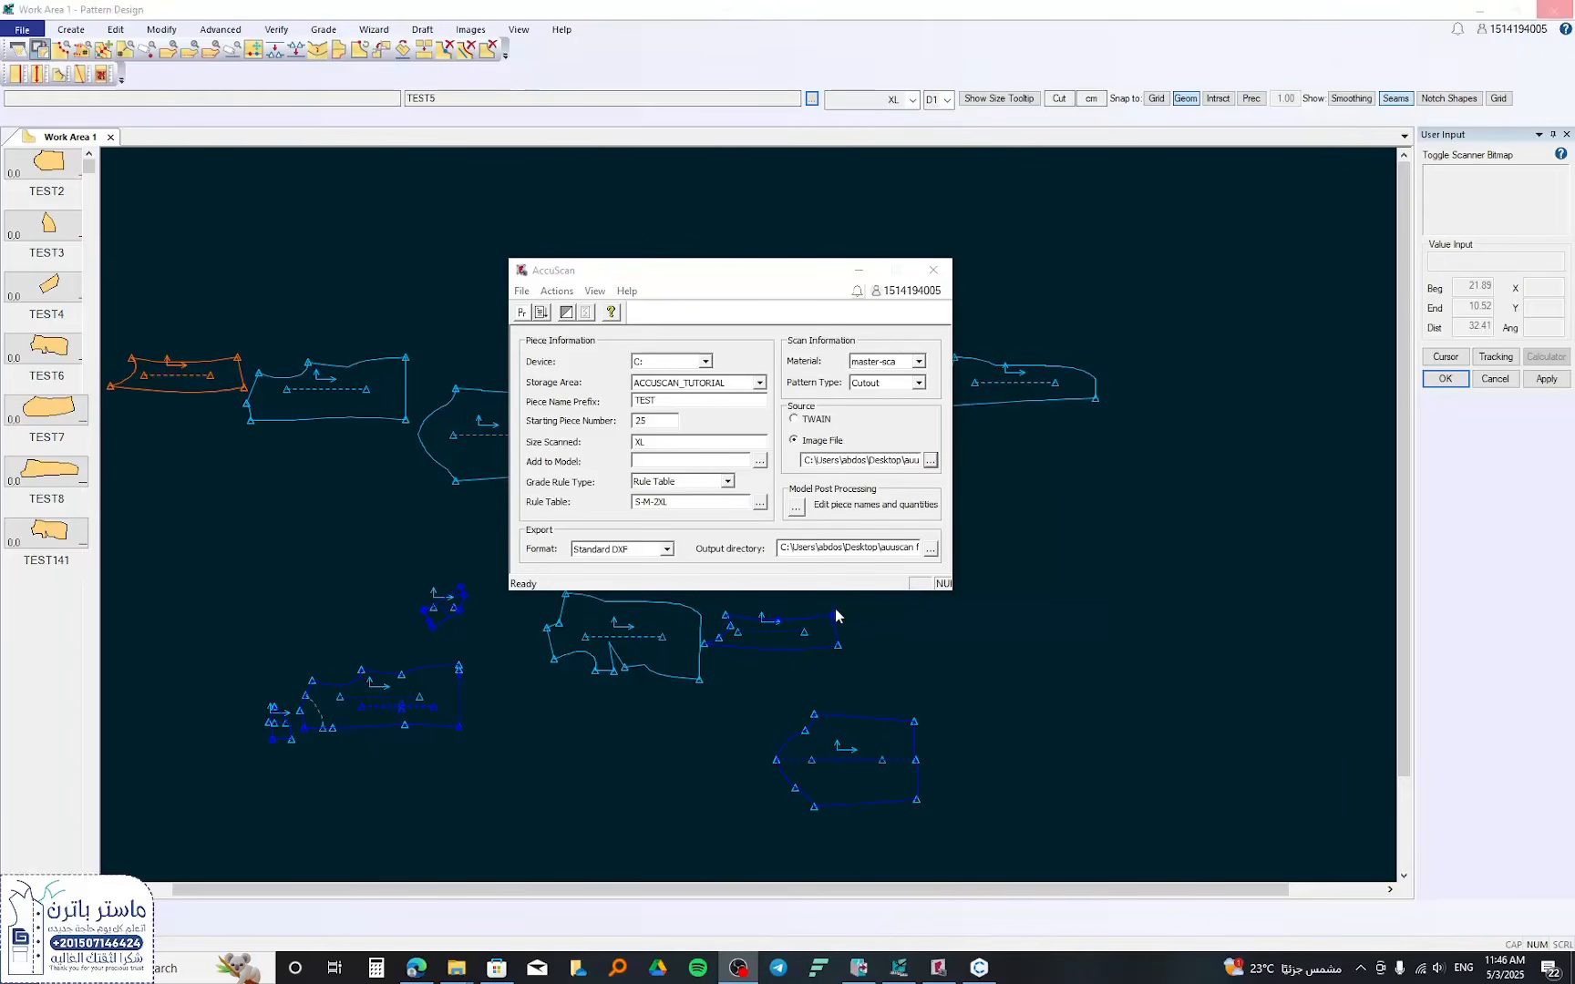
{"action": "left_click", "coordinate": [865, 617]}
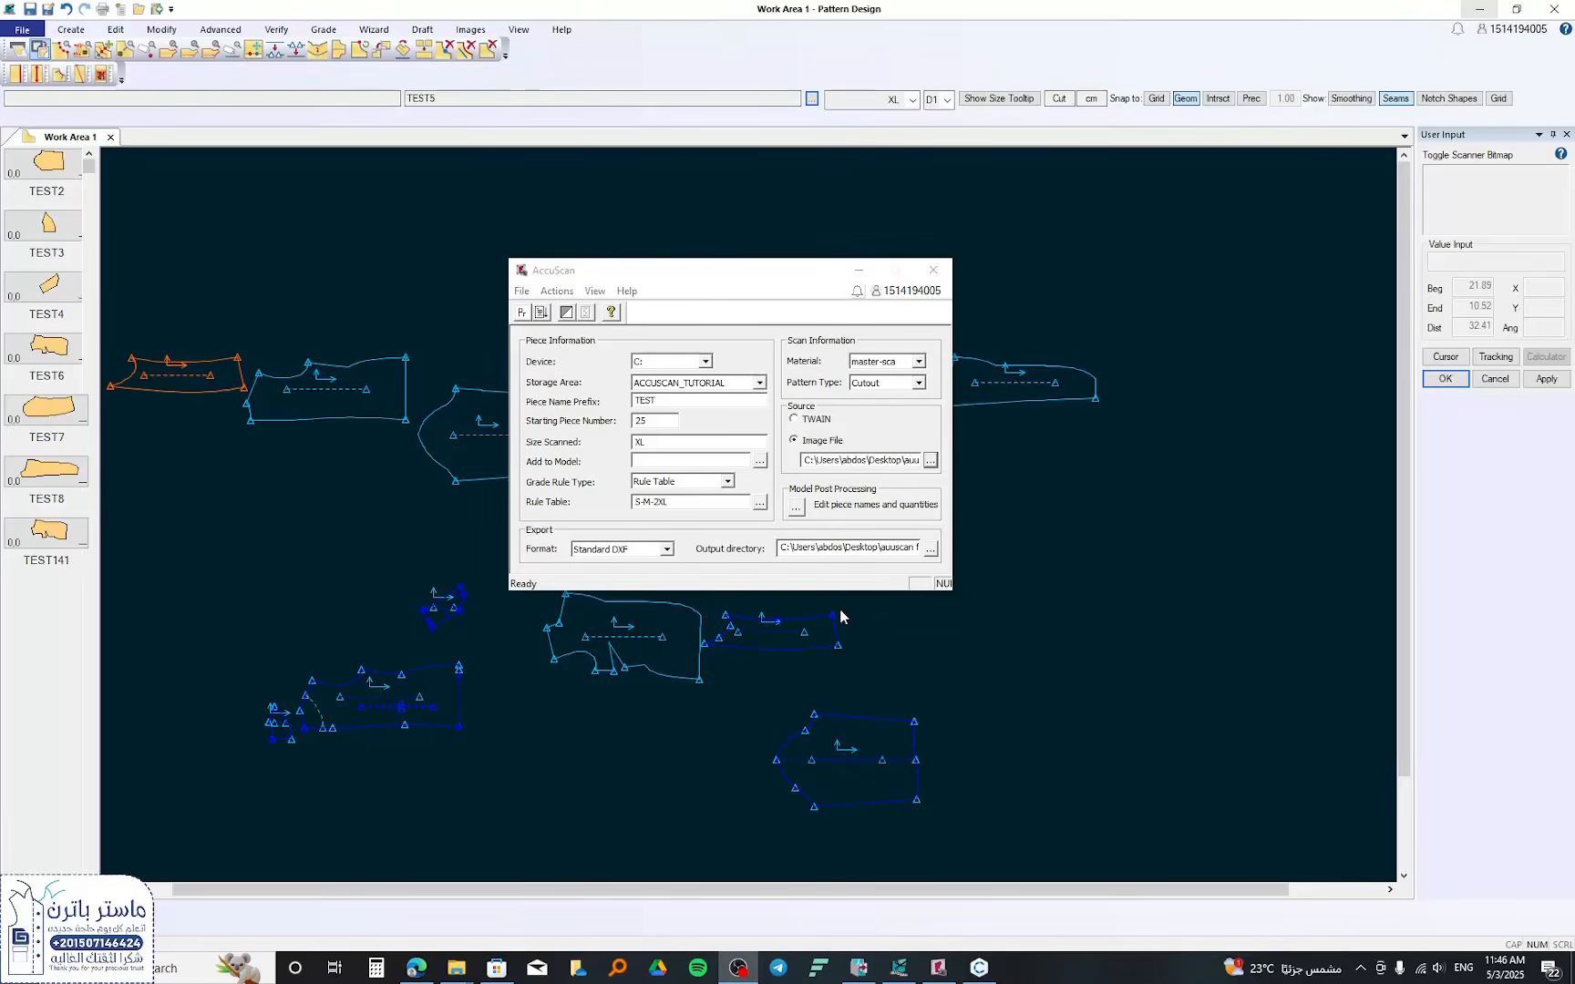
- Find the board PDF 230×130(250×150) in the ابعاد البورد folder and preview its registration mark layout
{"action": "key", "text": "super+d"}
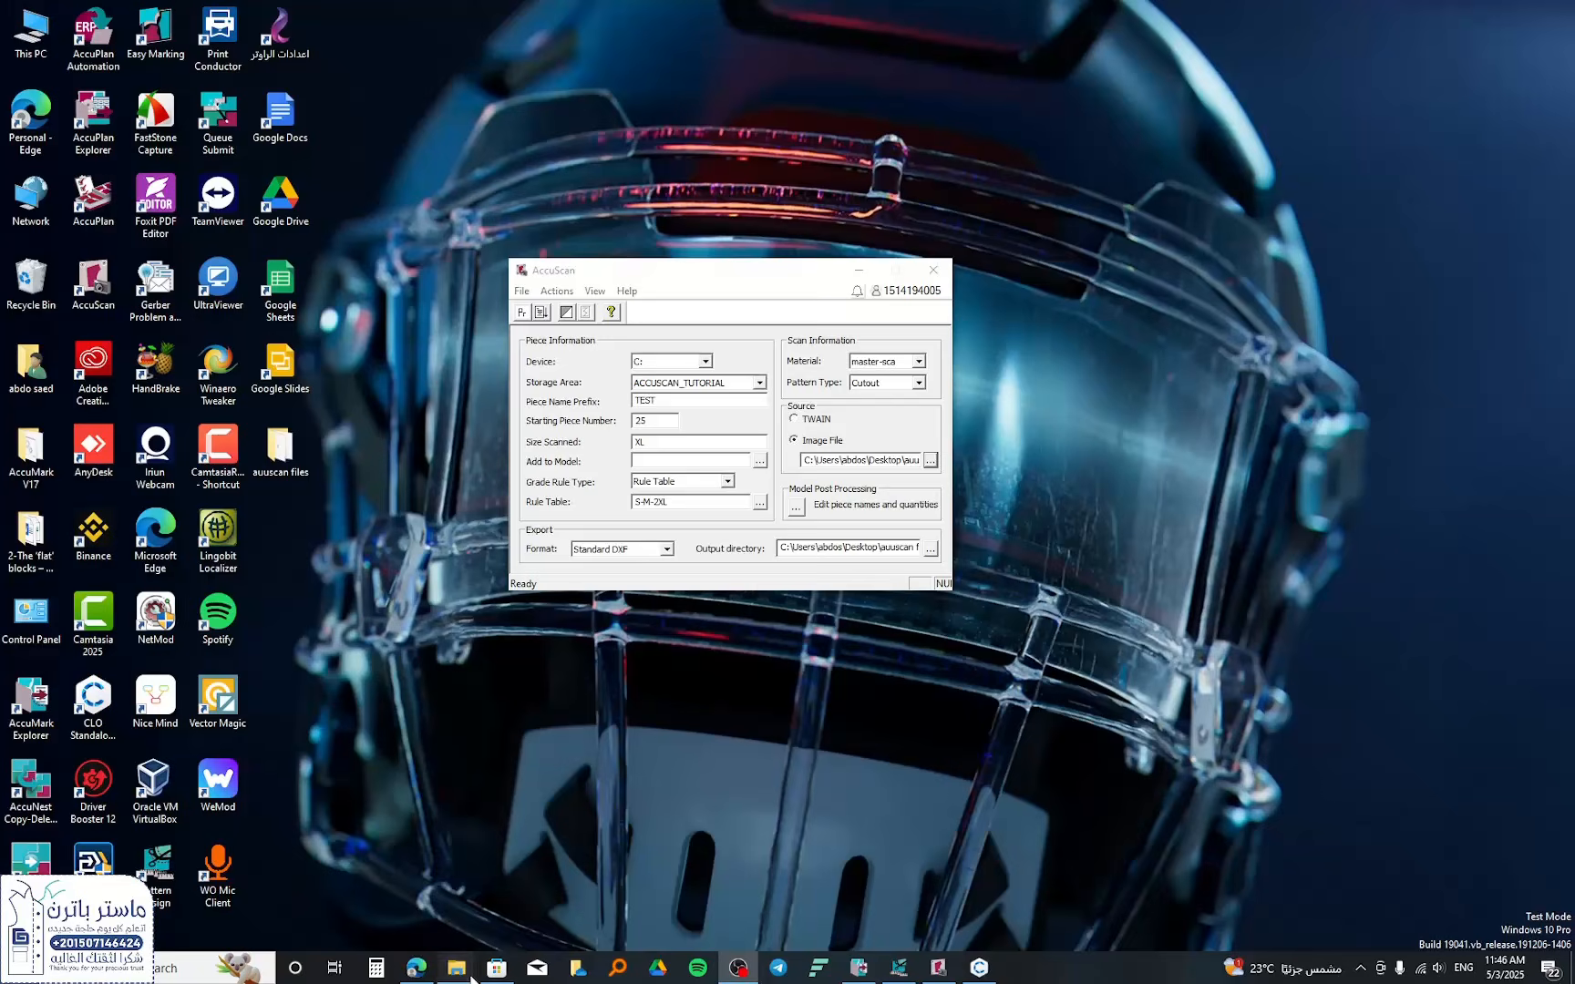
{"action": "mouse_move", "coordinate": [472, 977]}
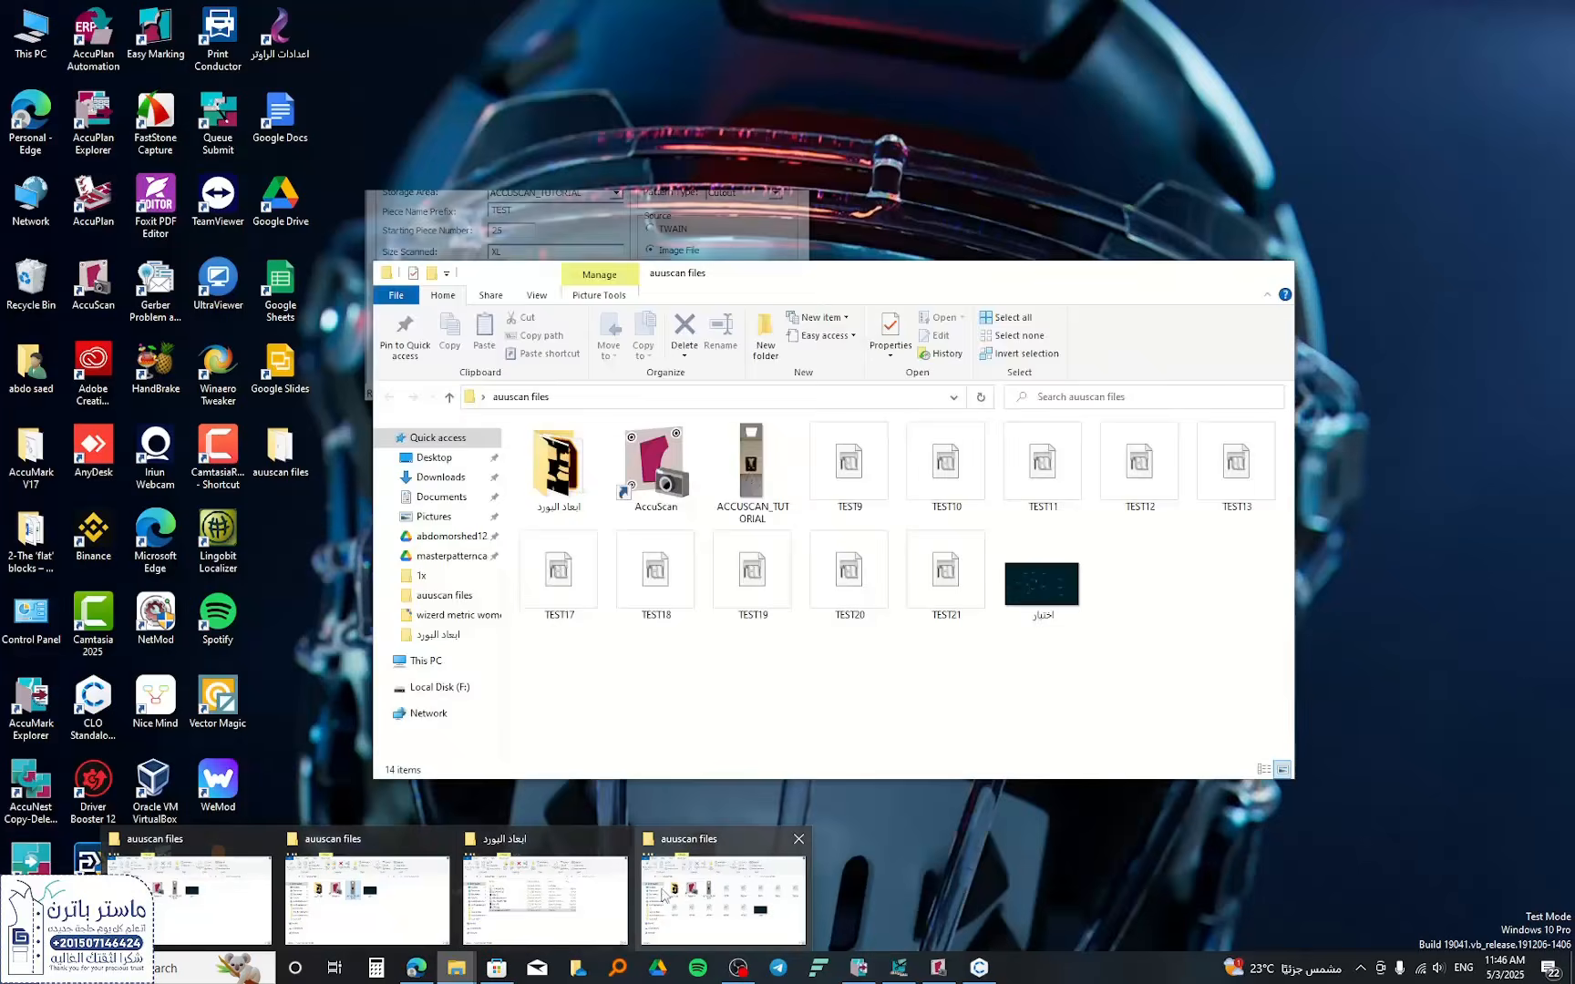
{"action": "left_click", "coordinate": [565, 898]}
{"action": "left_click", "coordinate": [556, 515]}
{"action": "key", "text": "space"}
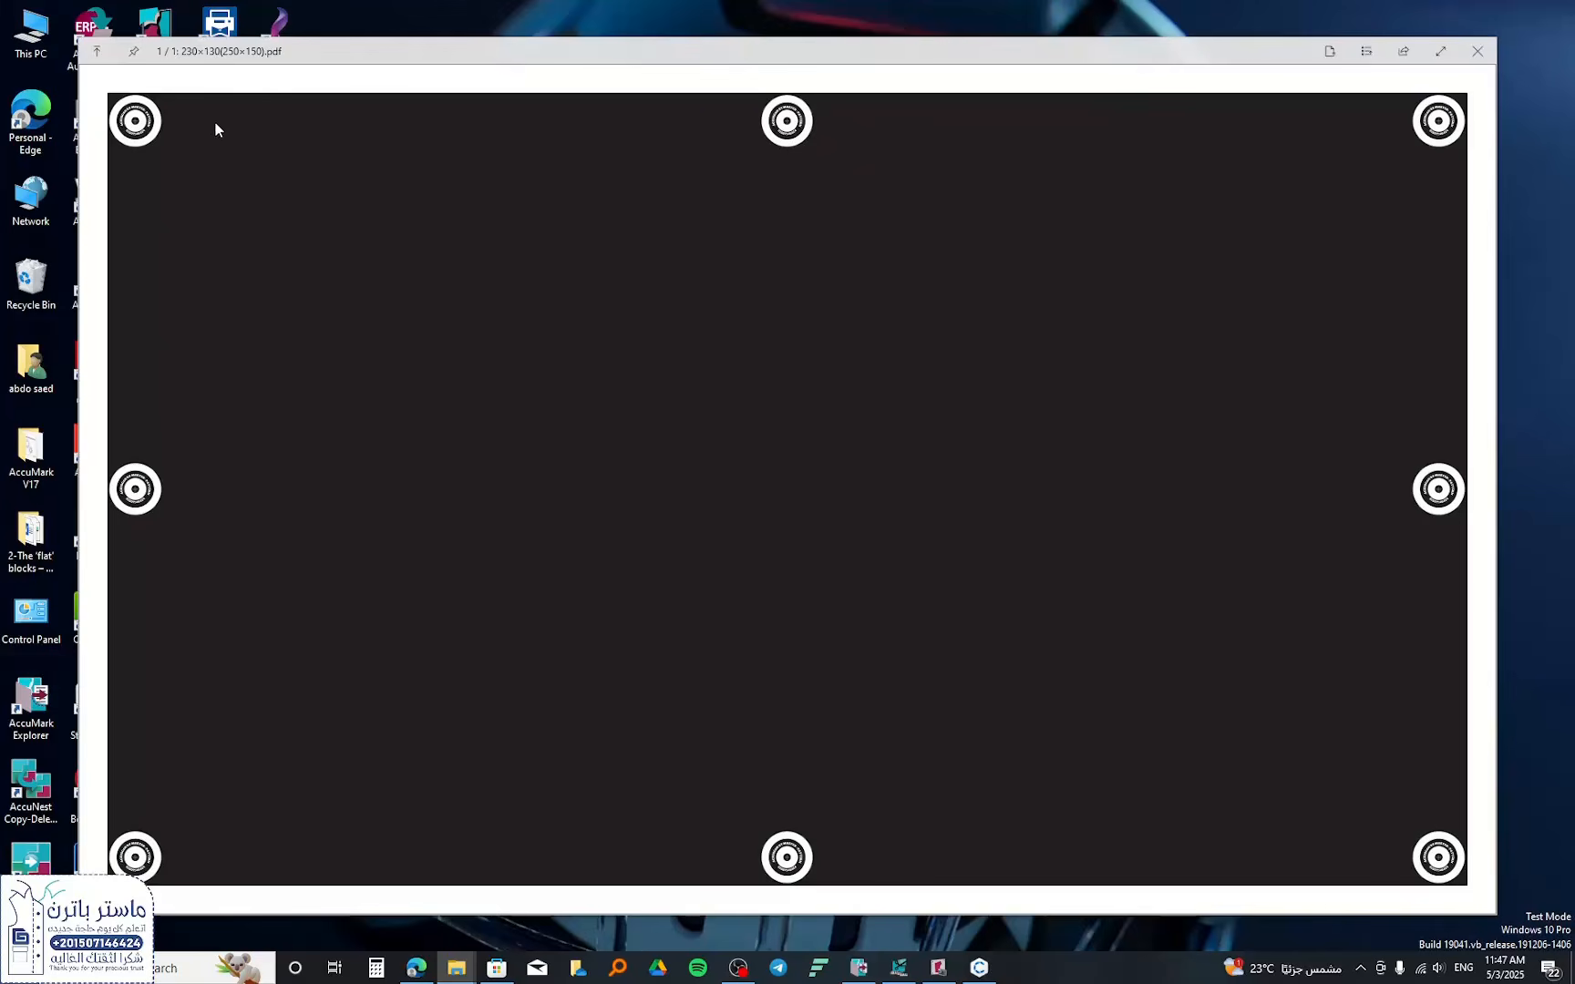